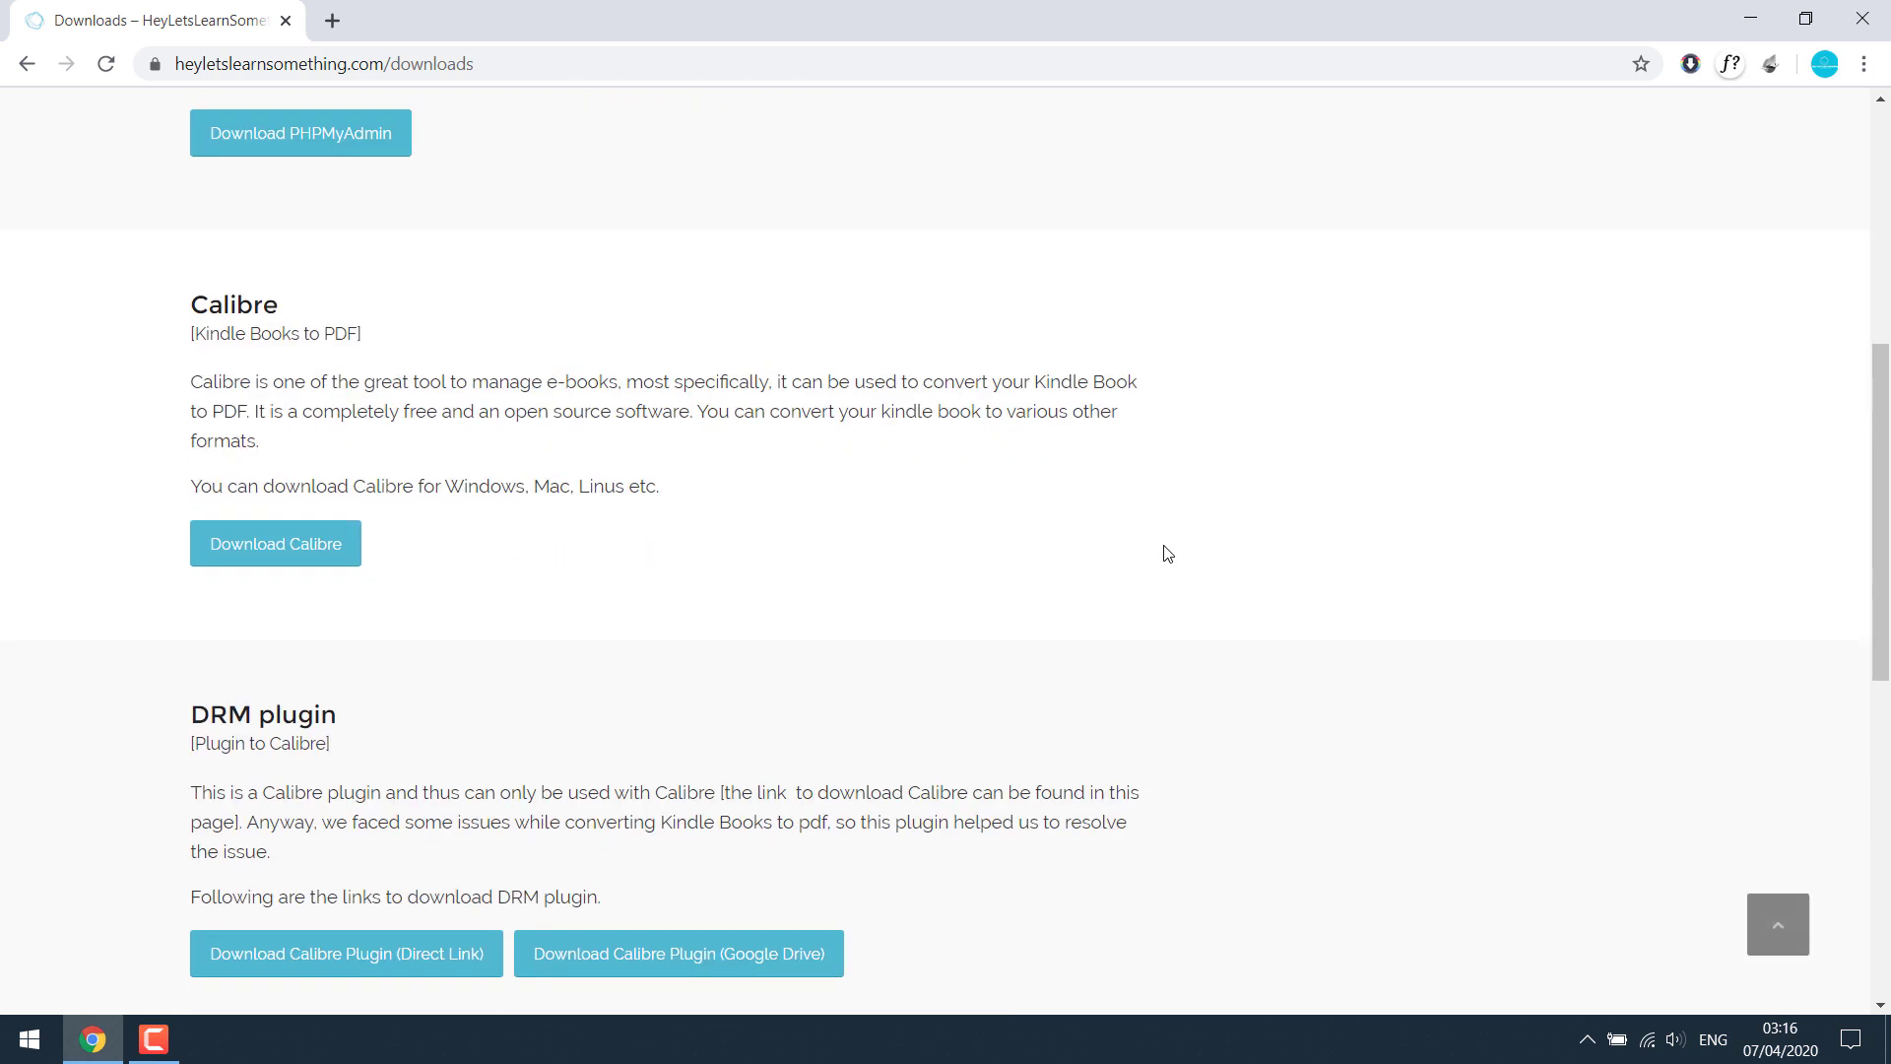
- Review the Calibre, DRM plugin and Kindle for PC 1.17 Version sections on the downloads page
scroll(1166, 553, down, 2)
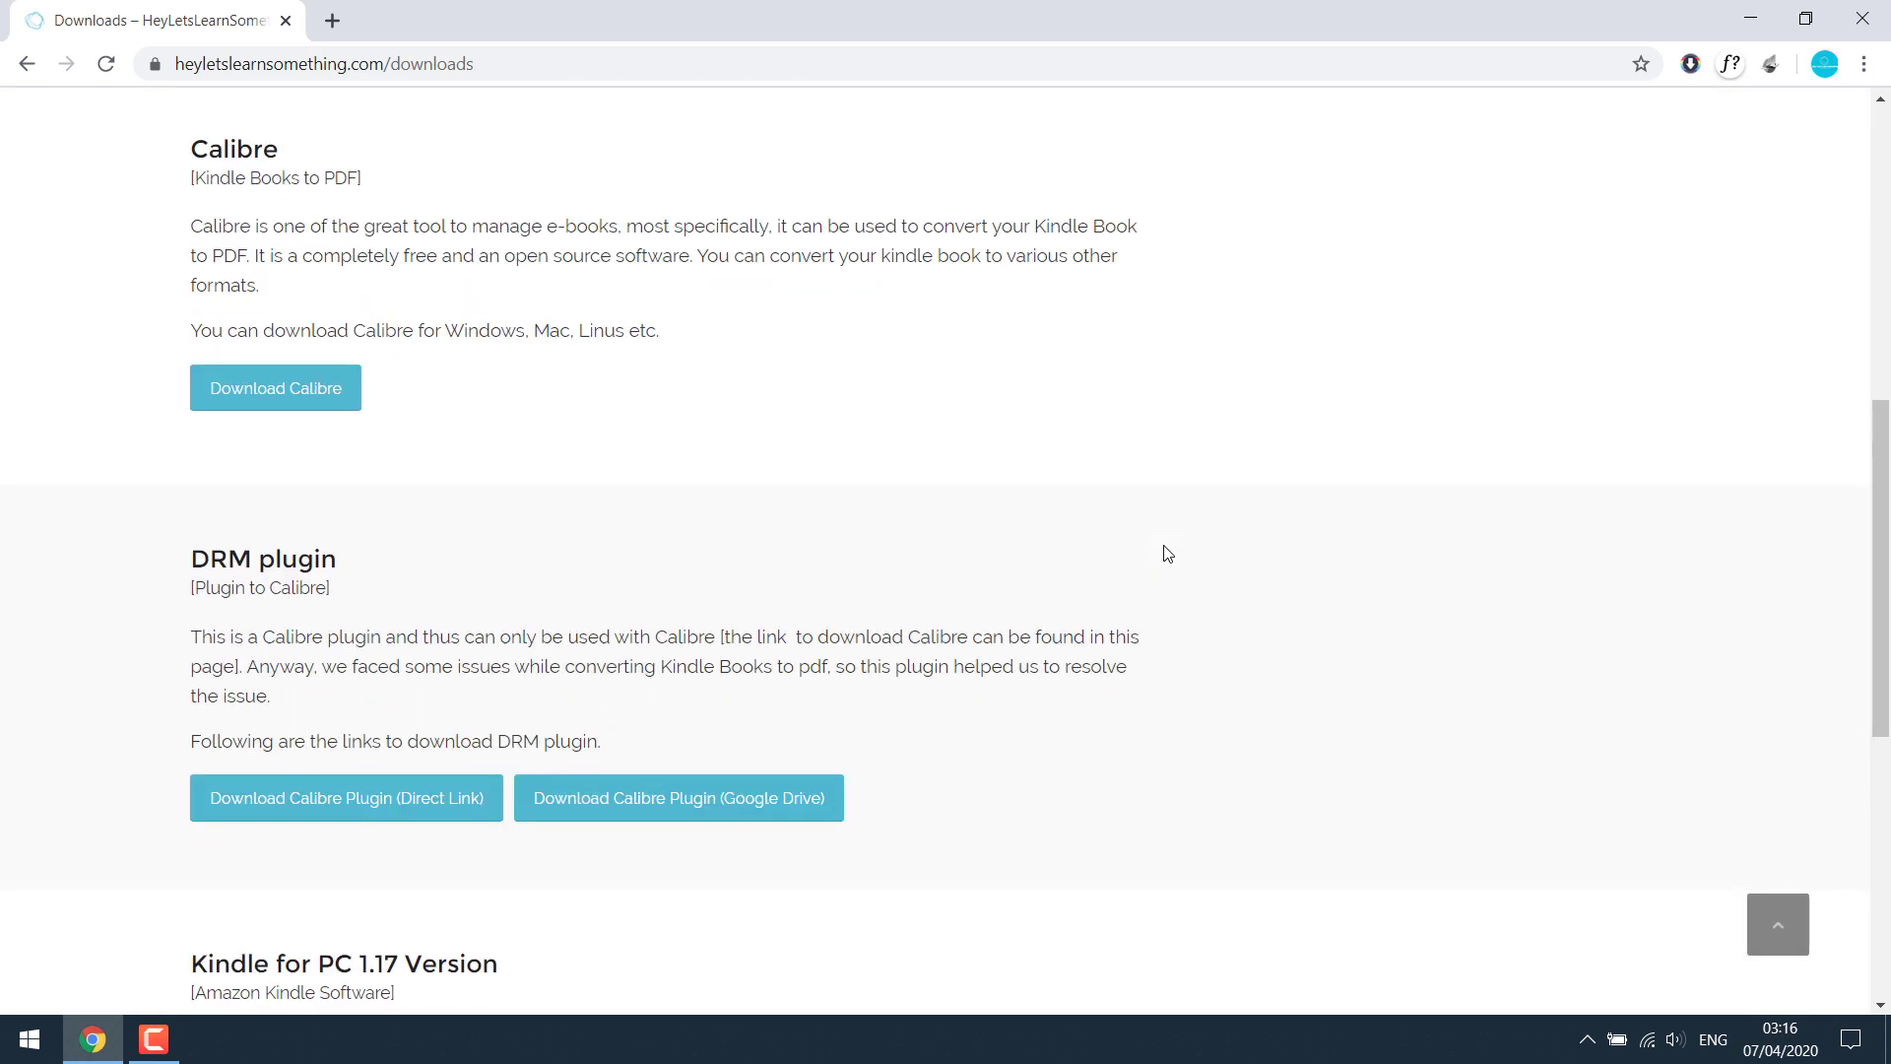
scroll(1166, 553, up, 1)
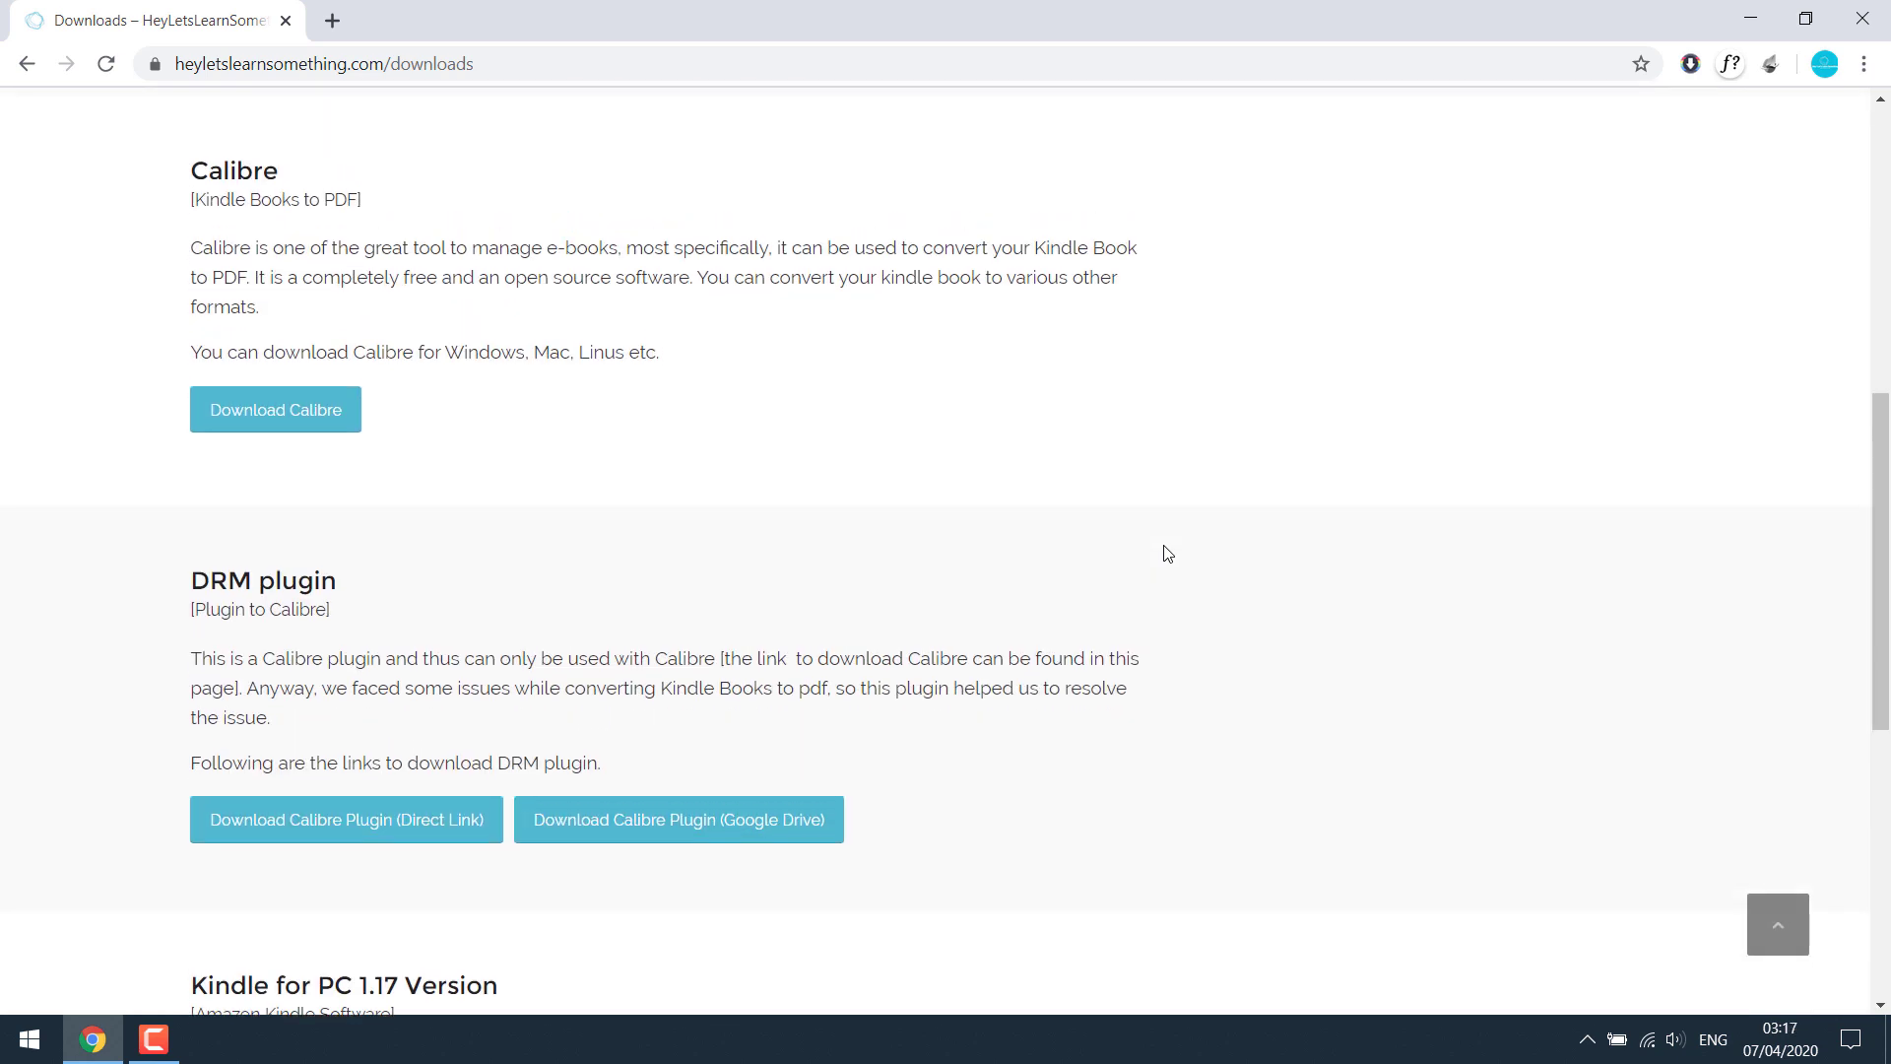
double_click(223, 167)
scroll(55, 606, down, 4)
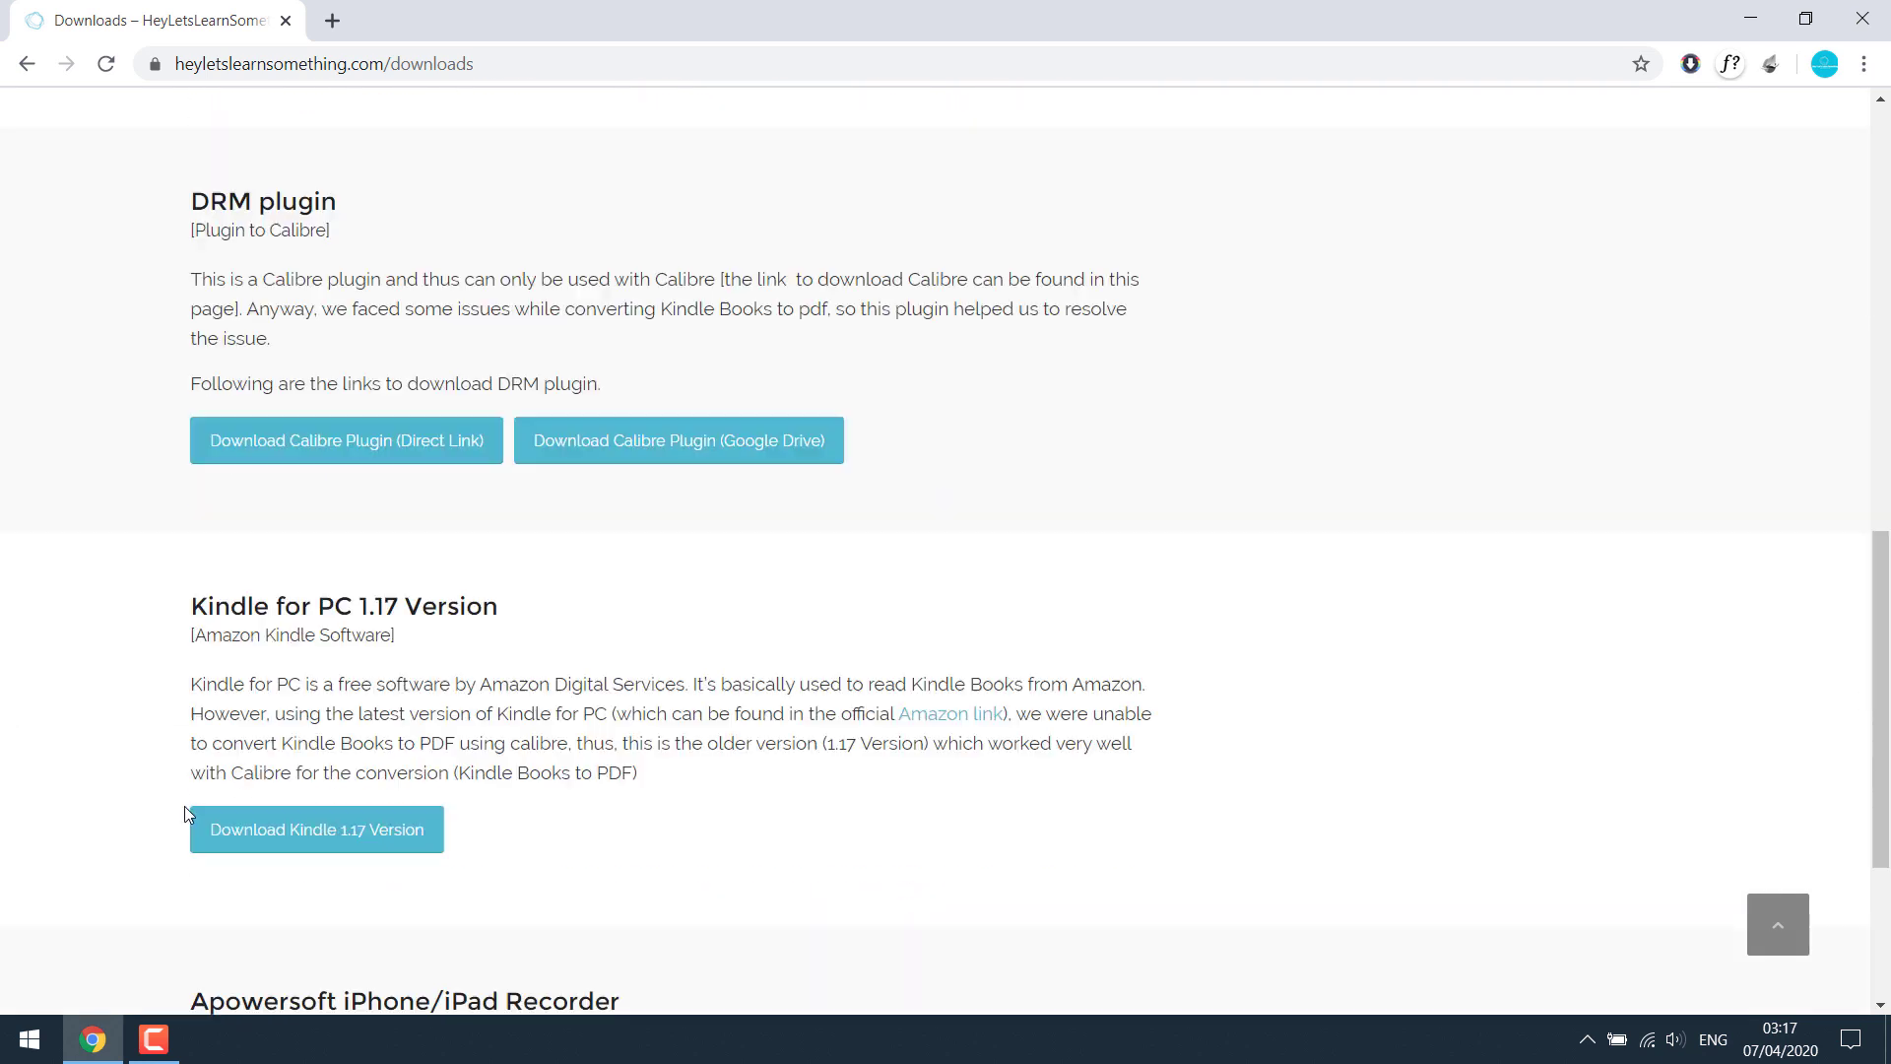
scroll(192, 709, down, 1)
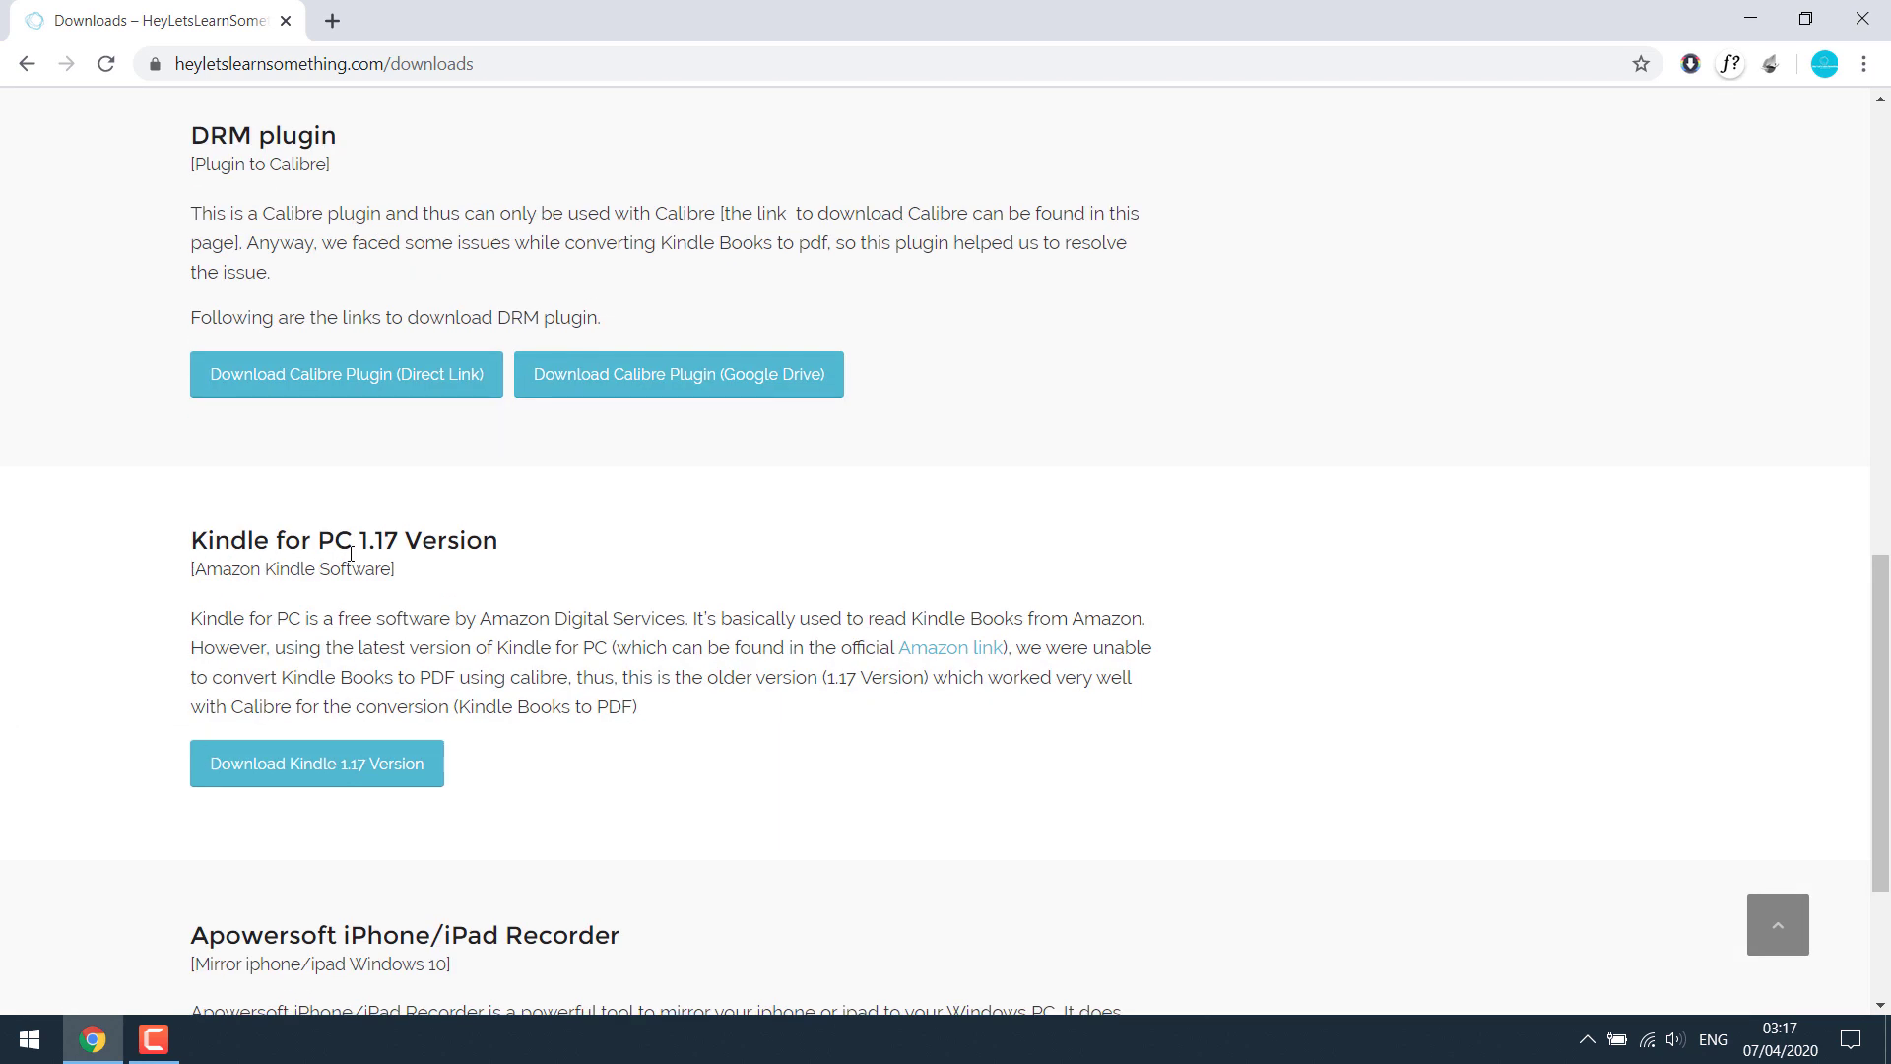
drag(362, 549, 508, 559)
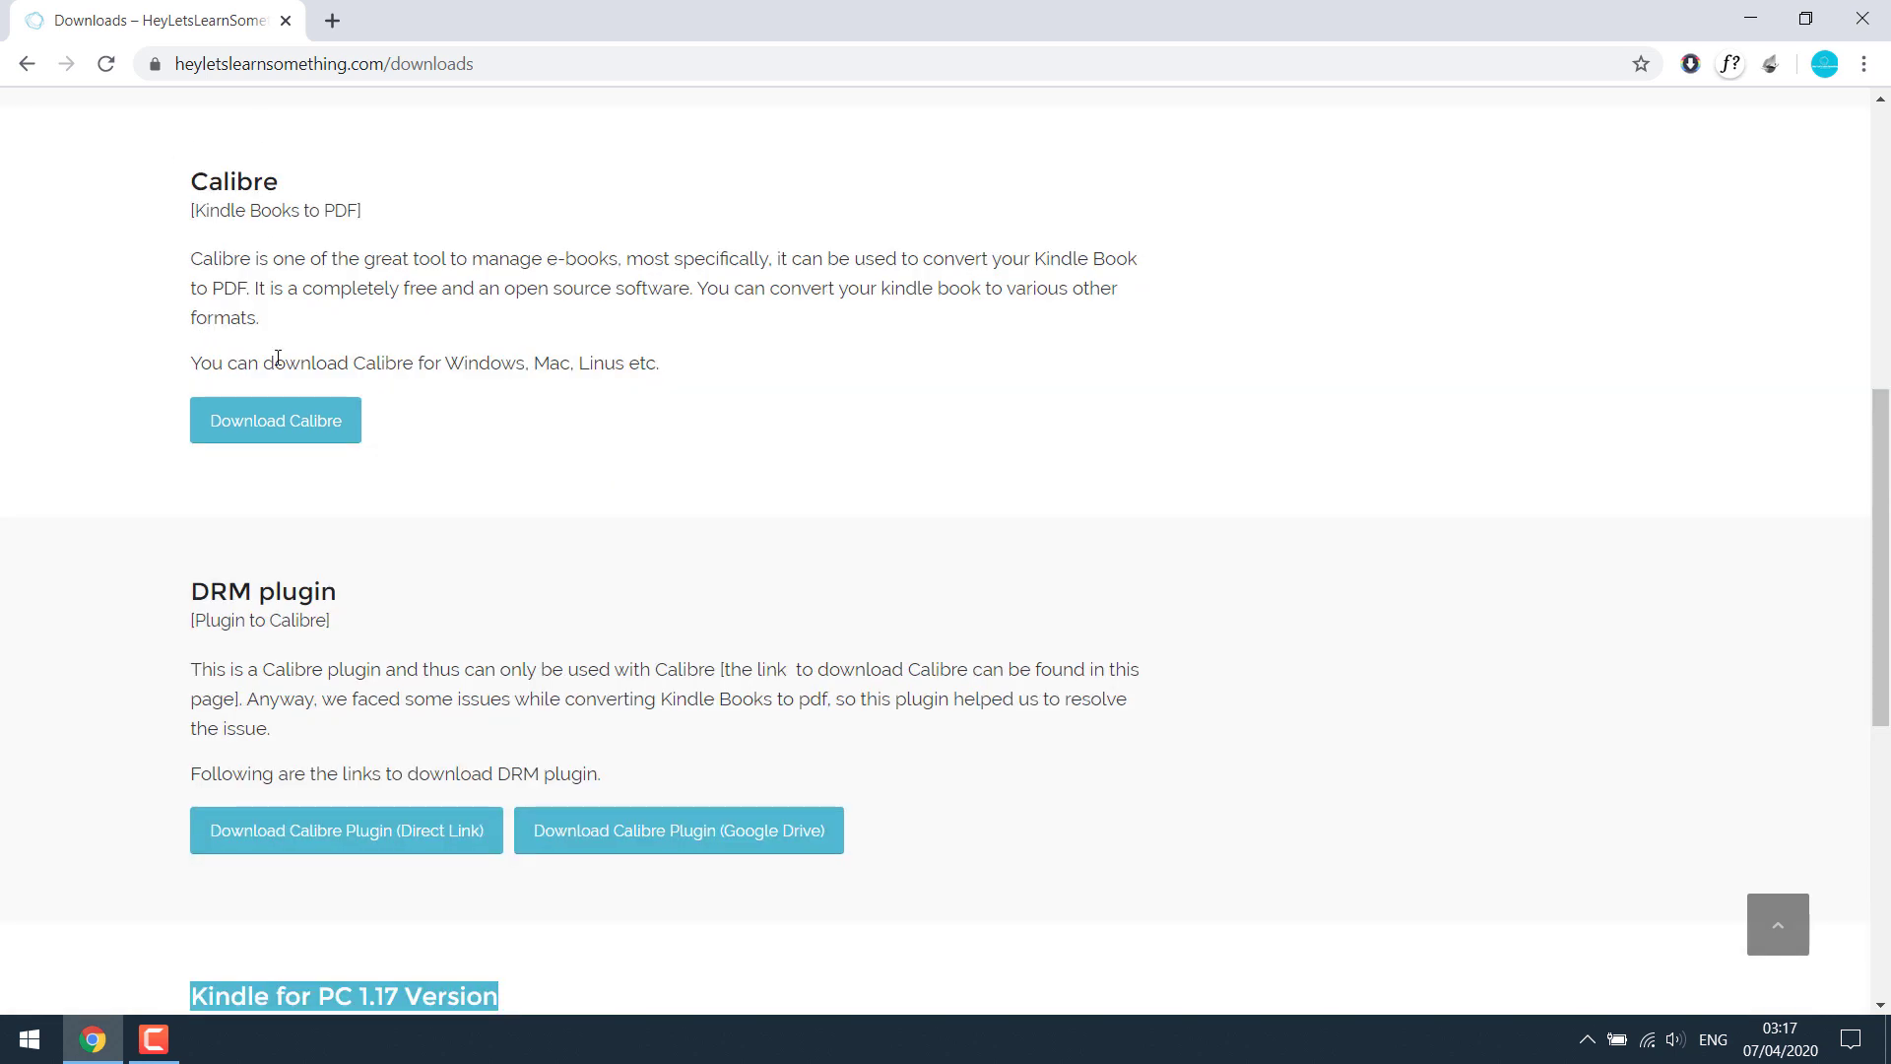
- Start downloading the Windows 64bit version of calibre from the official calibre site
click(282, 417)
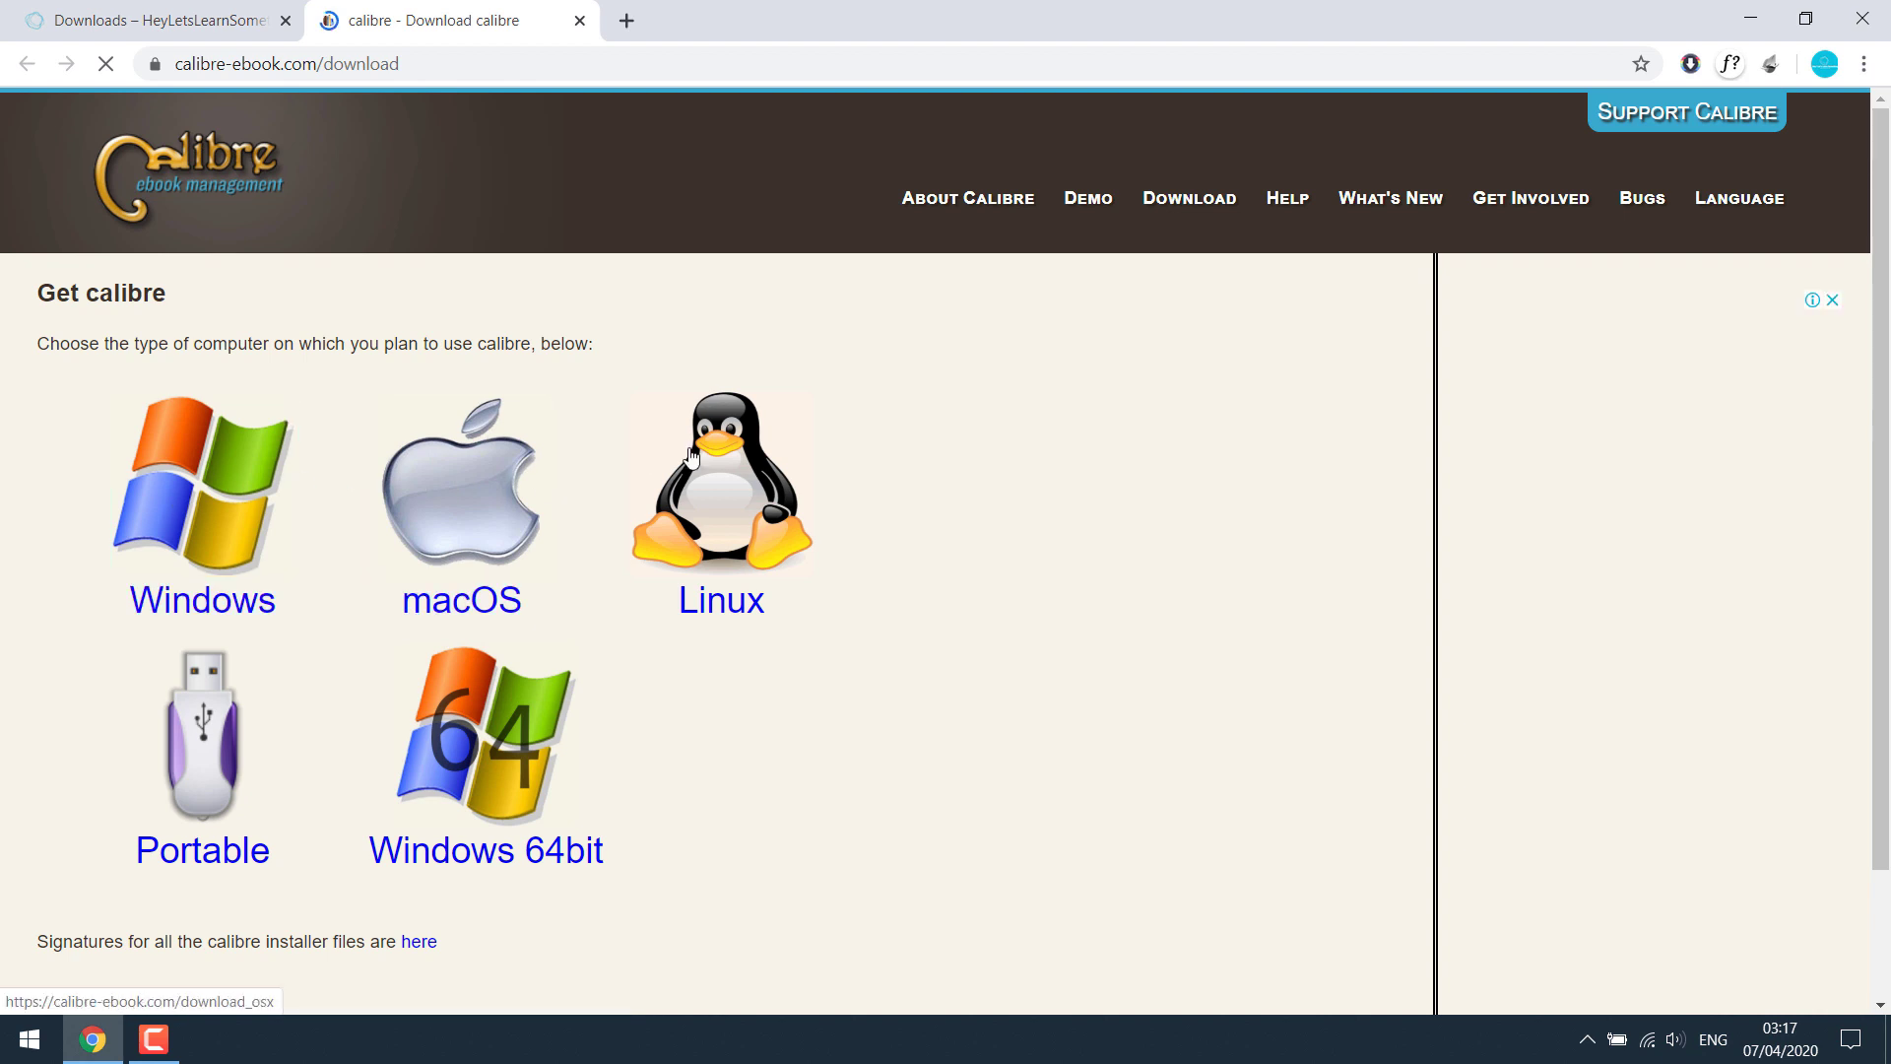
scroll(486, 635, down, 2)
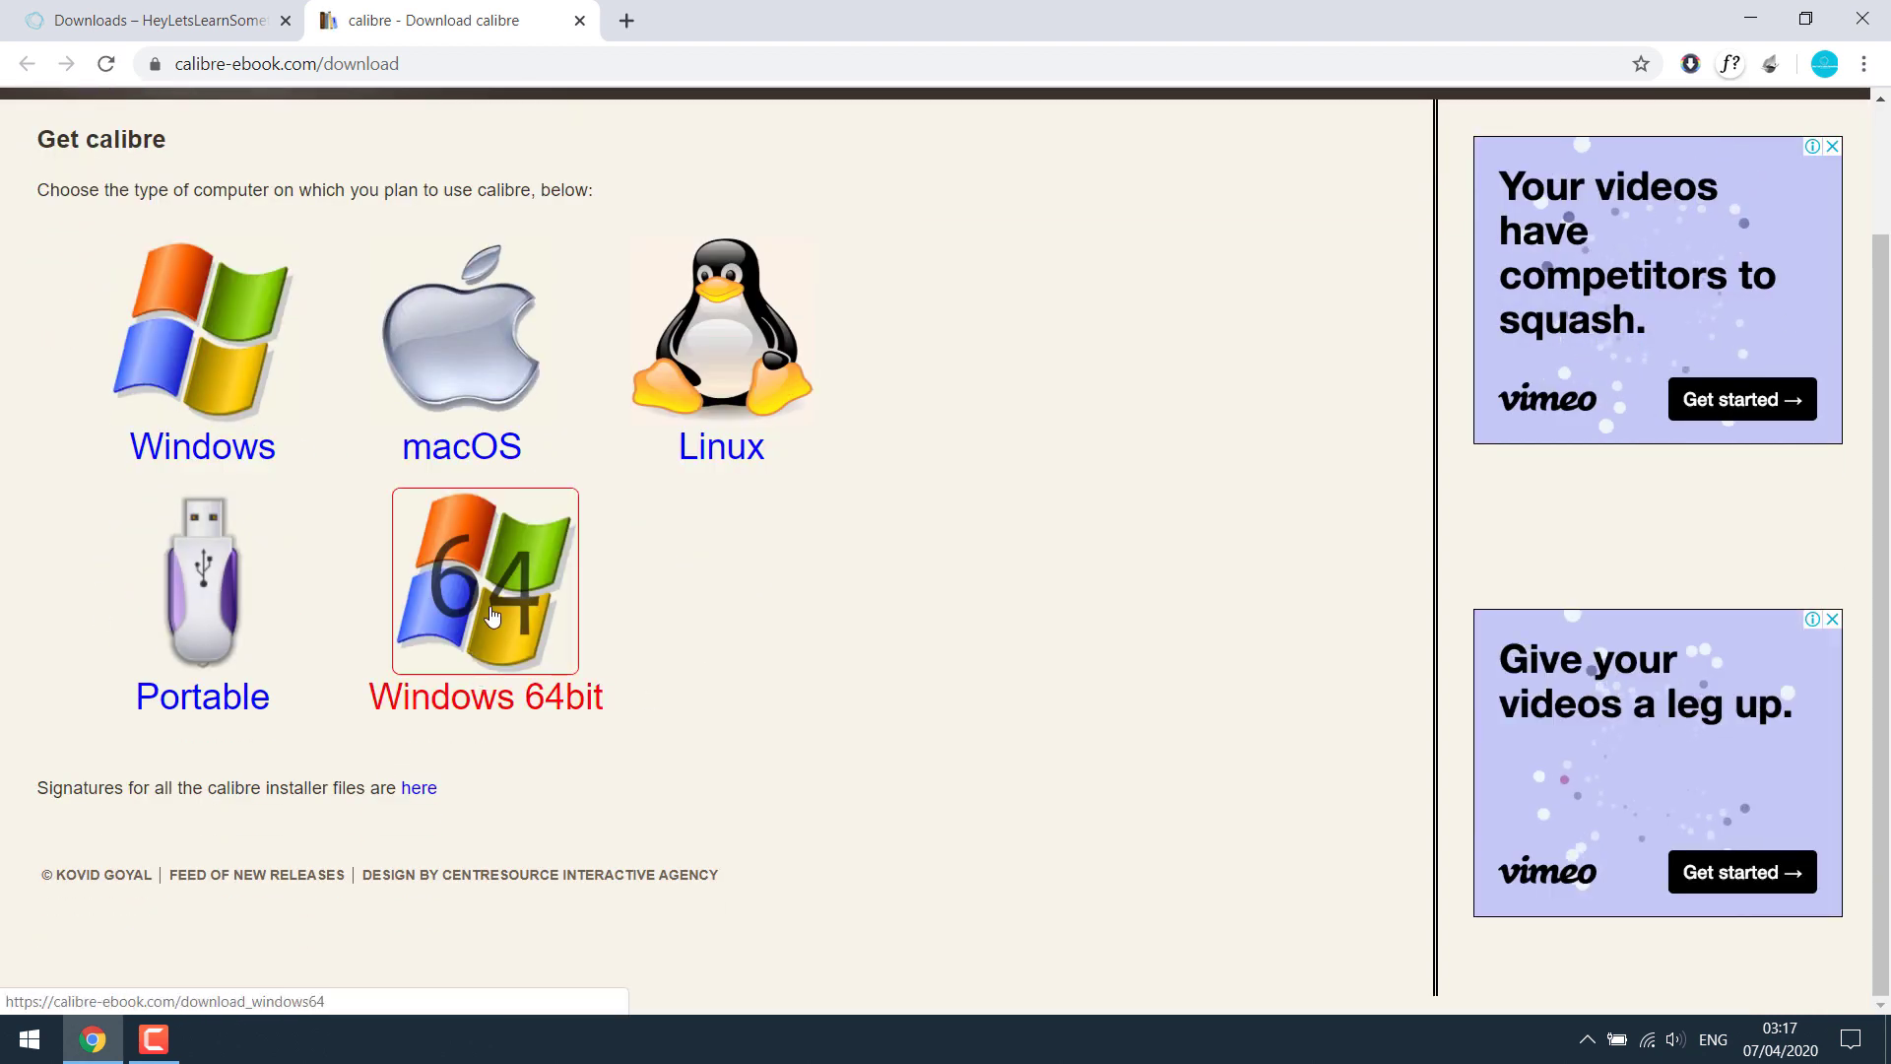
click(492, 613)
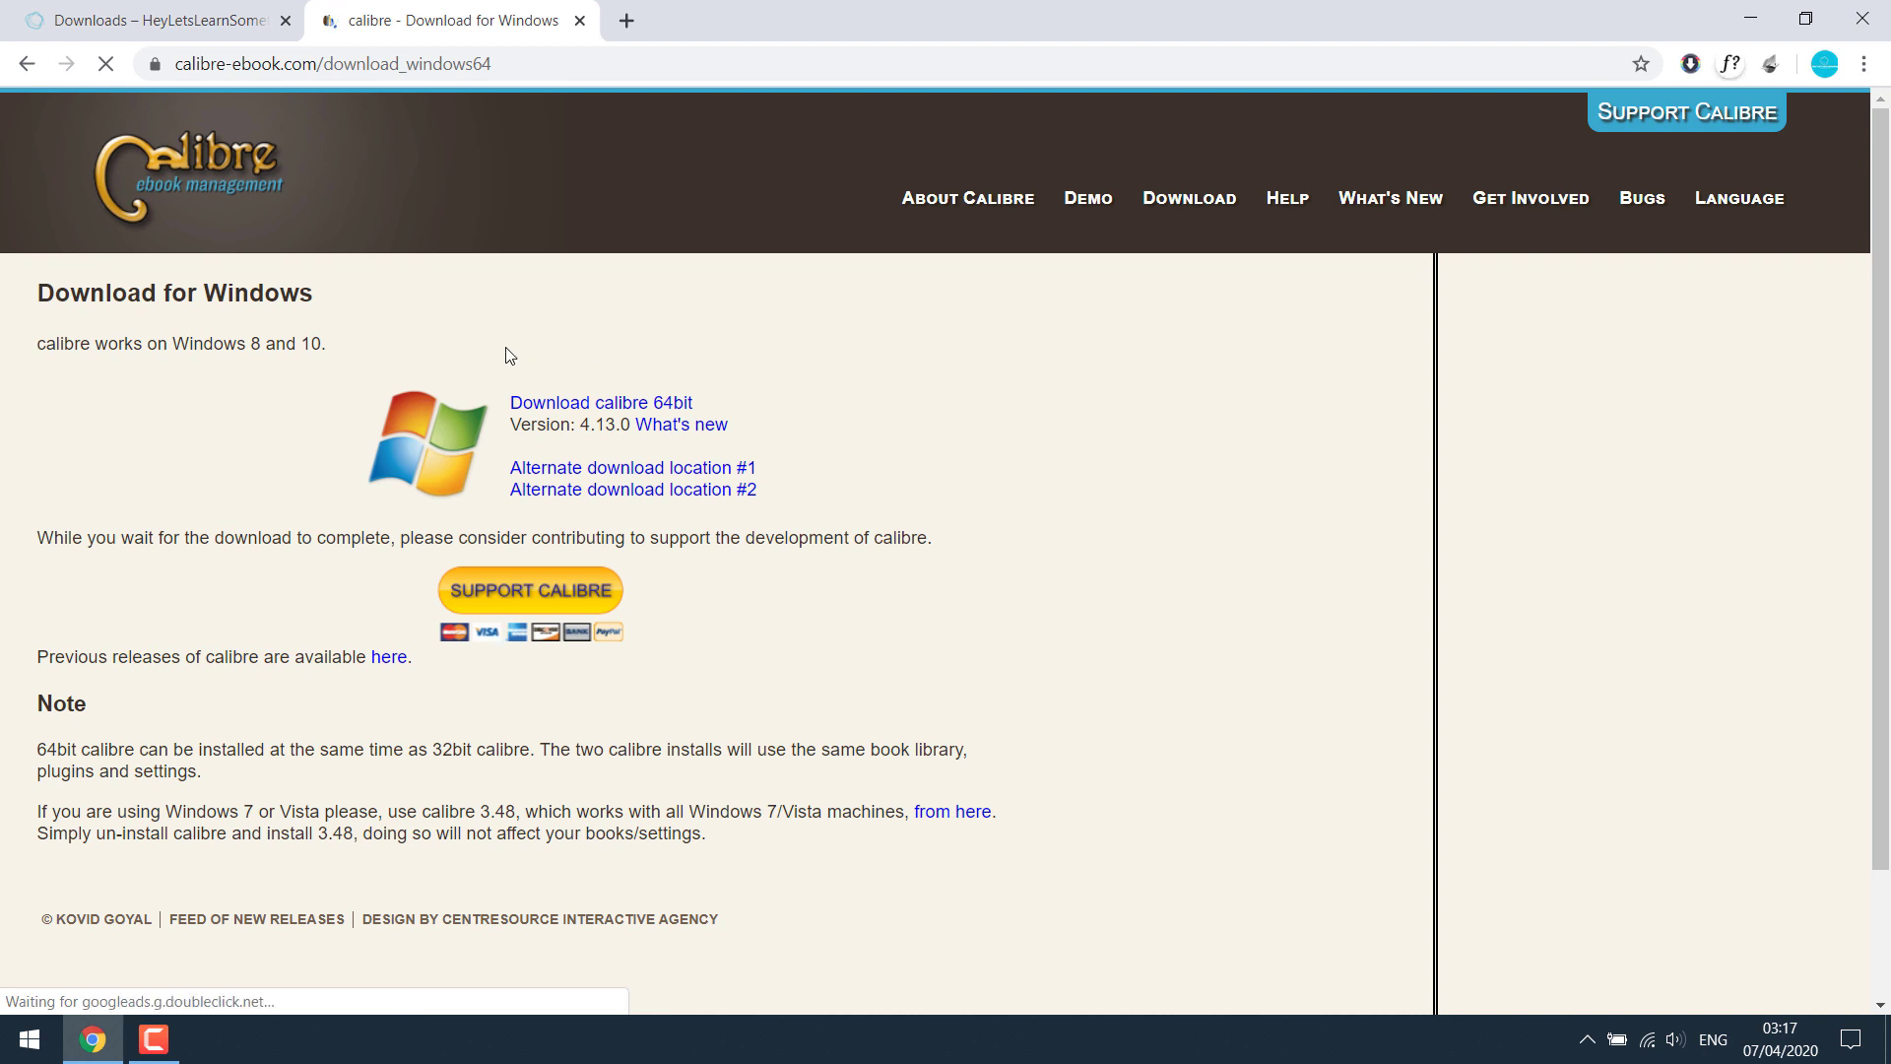
click(610, 404)
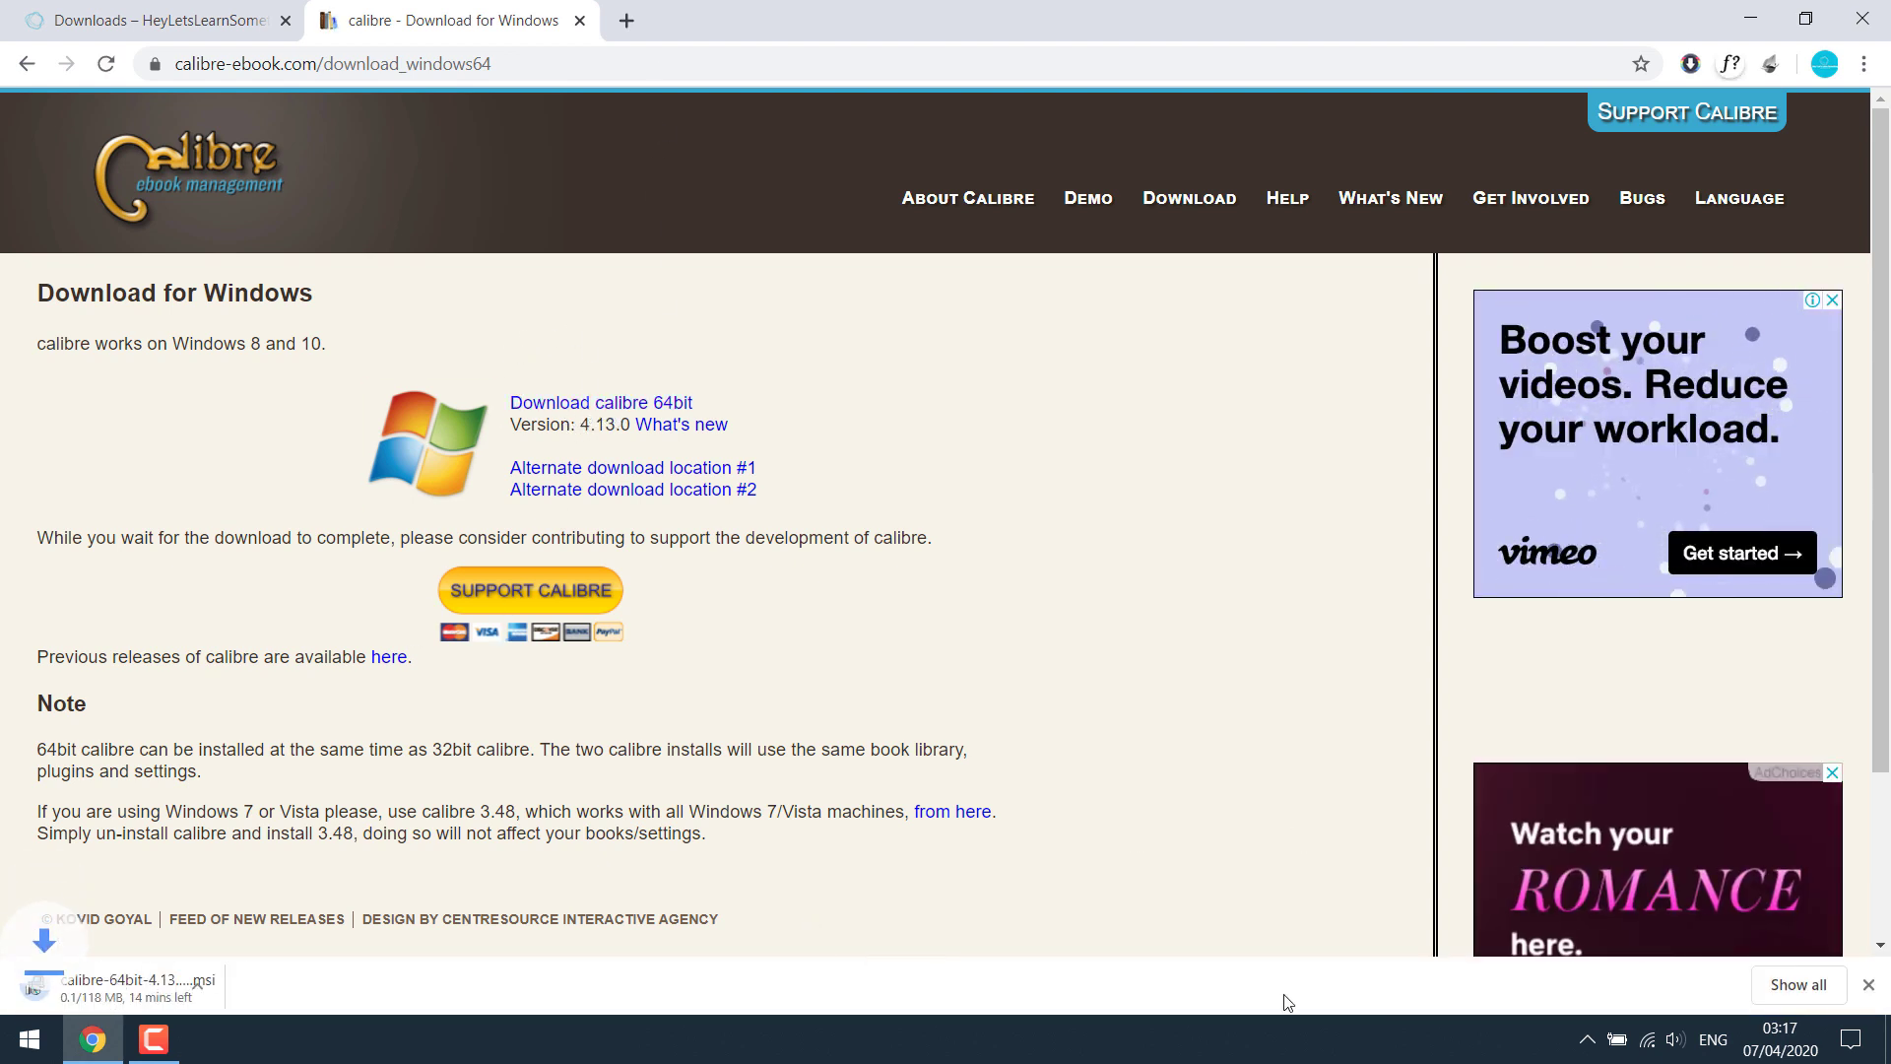
- Cancel the duplicate calibre-64bit-4.13.0 (1).msi download, remove it from the download list and close the calibre page
click(1788, 985)
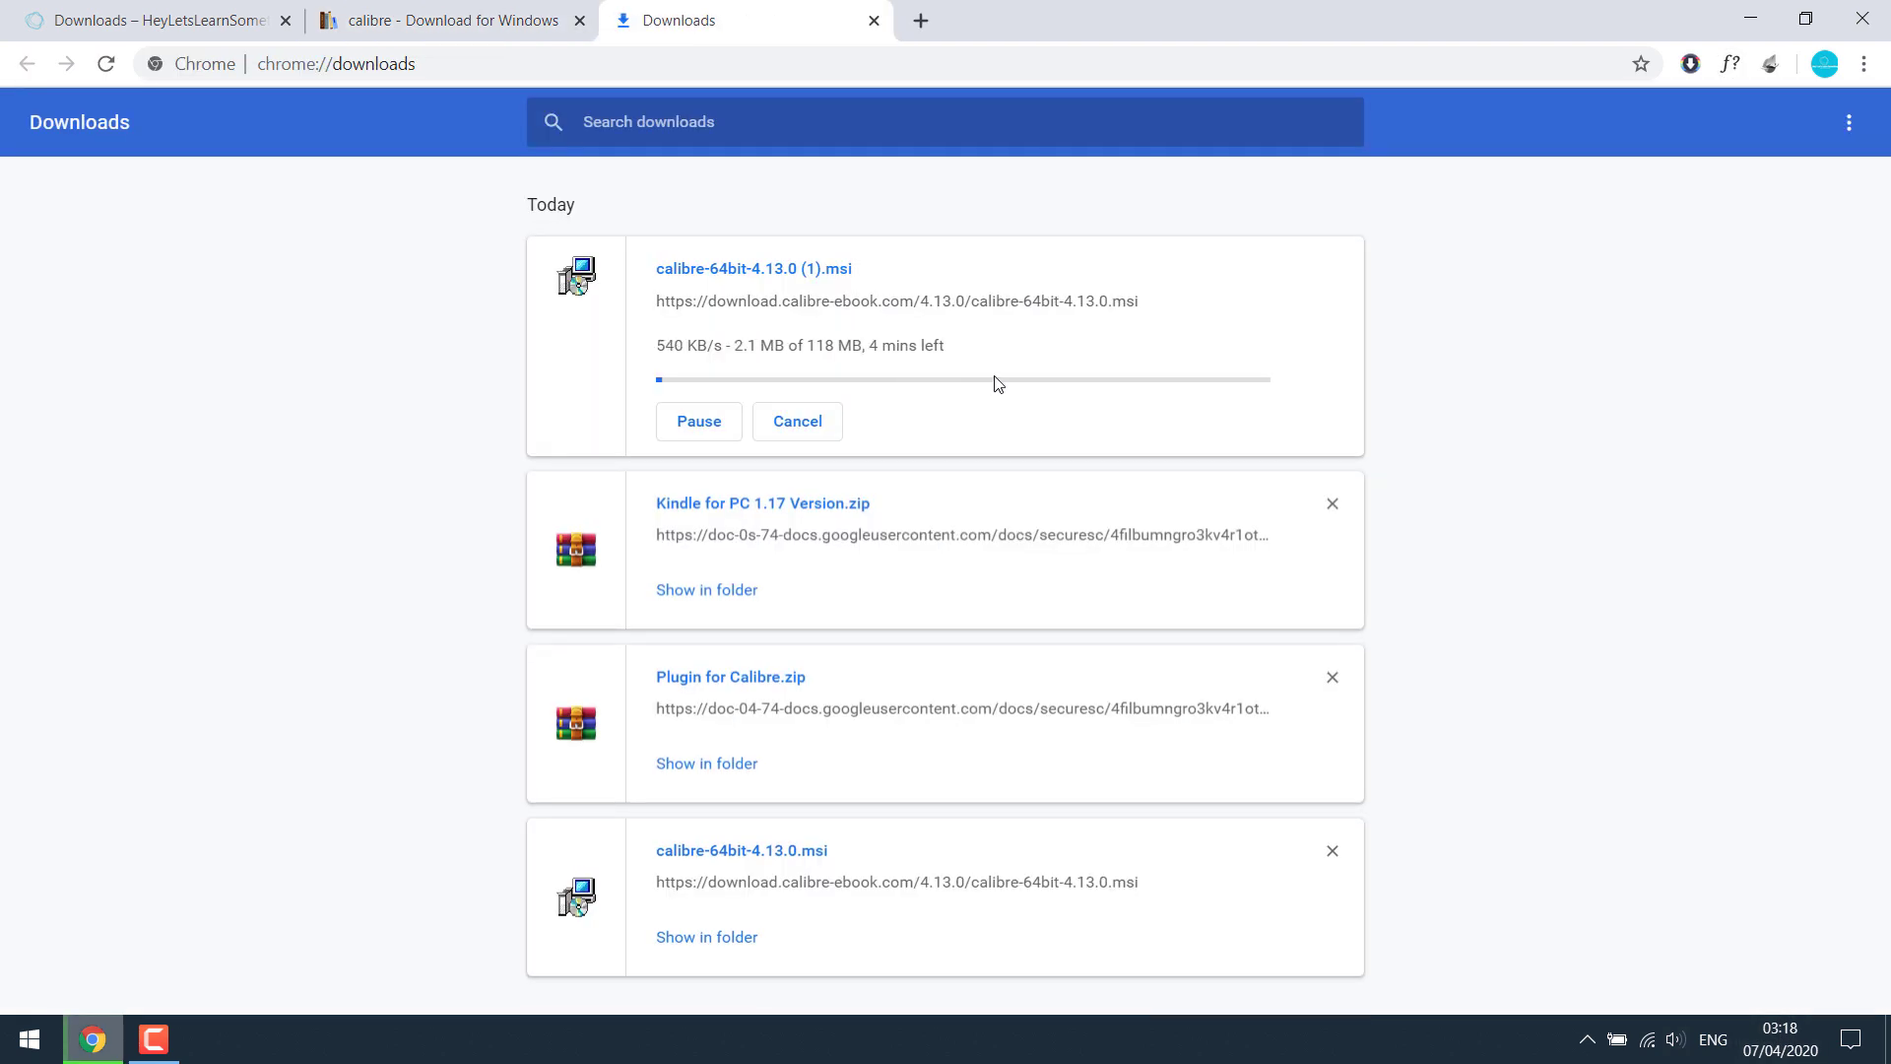
click(825, 418)
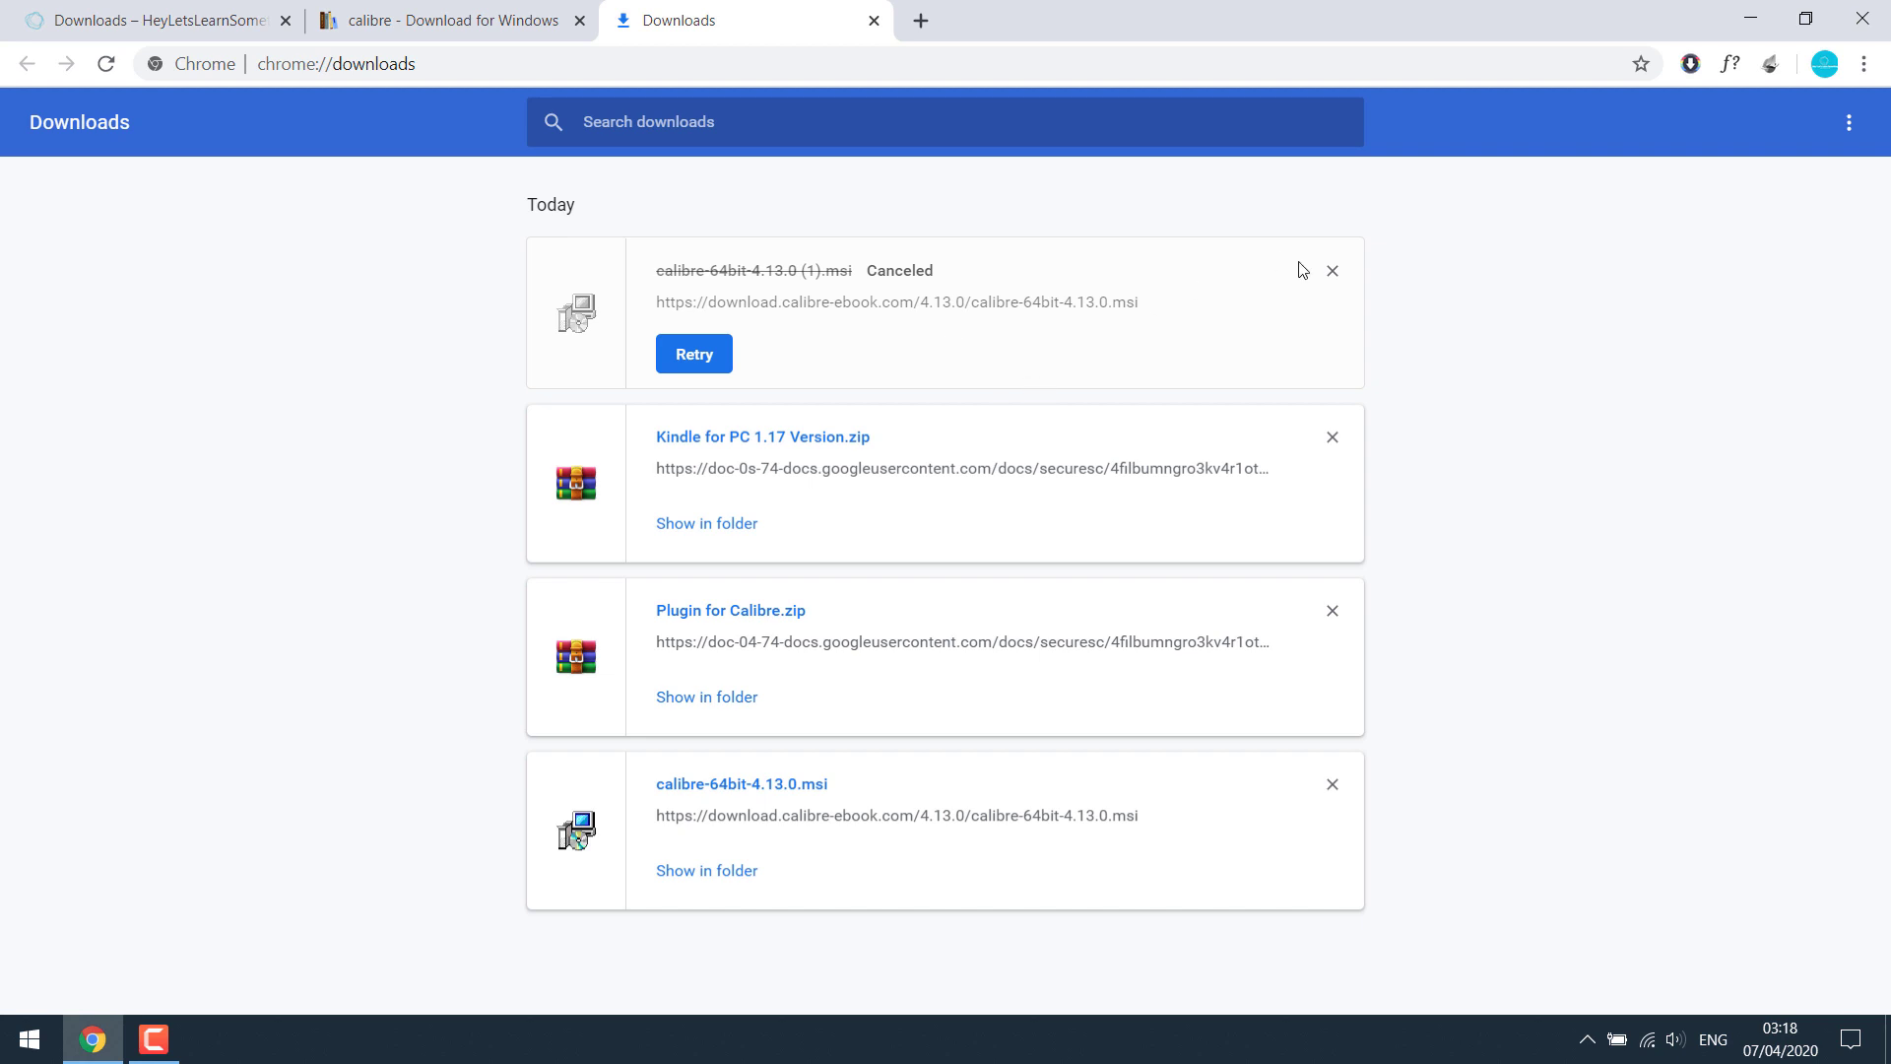
click(1332, 270)
click(551, 22)
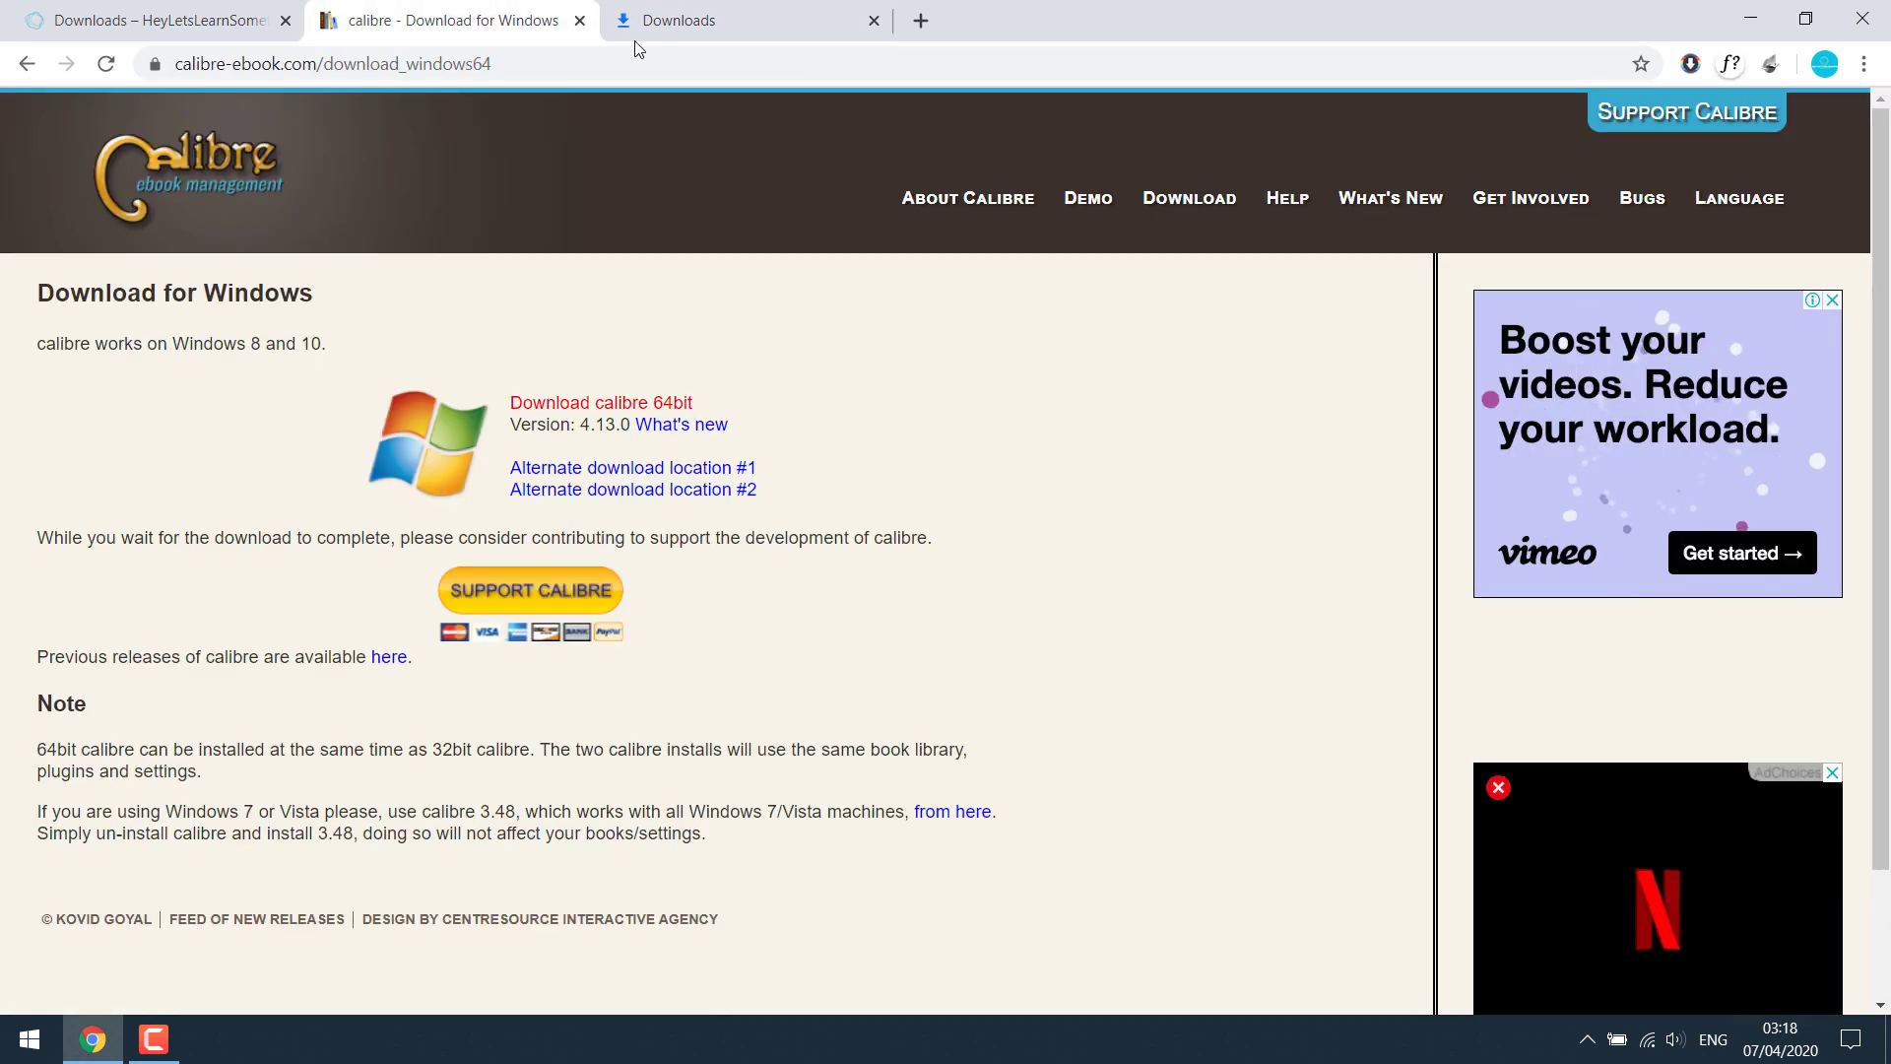
click(580, 21)
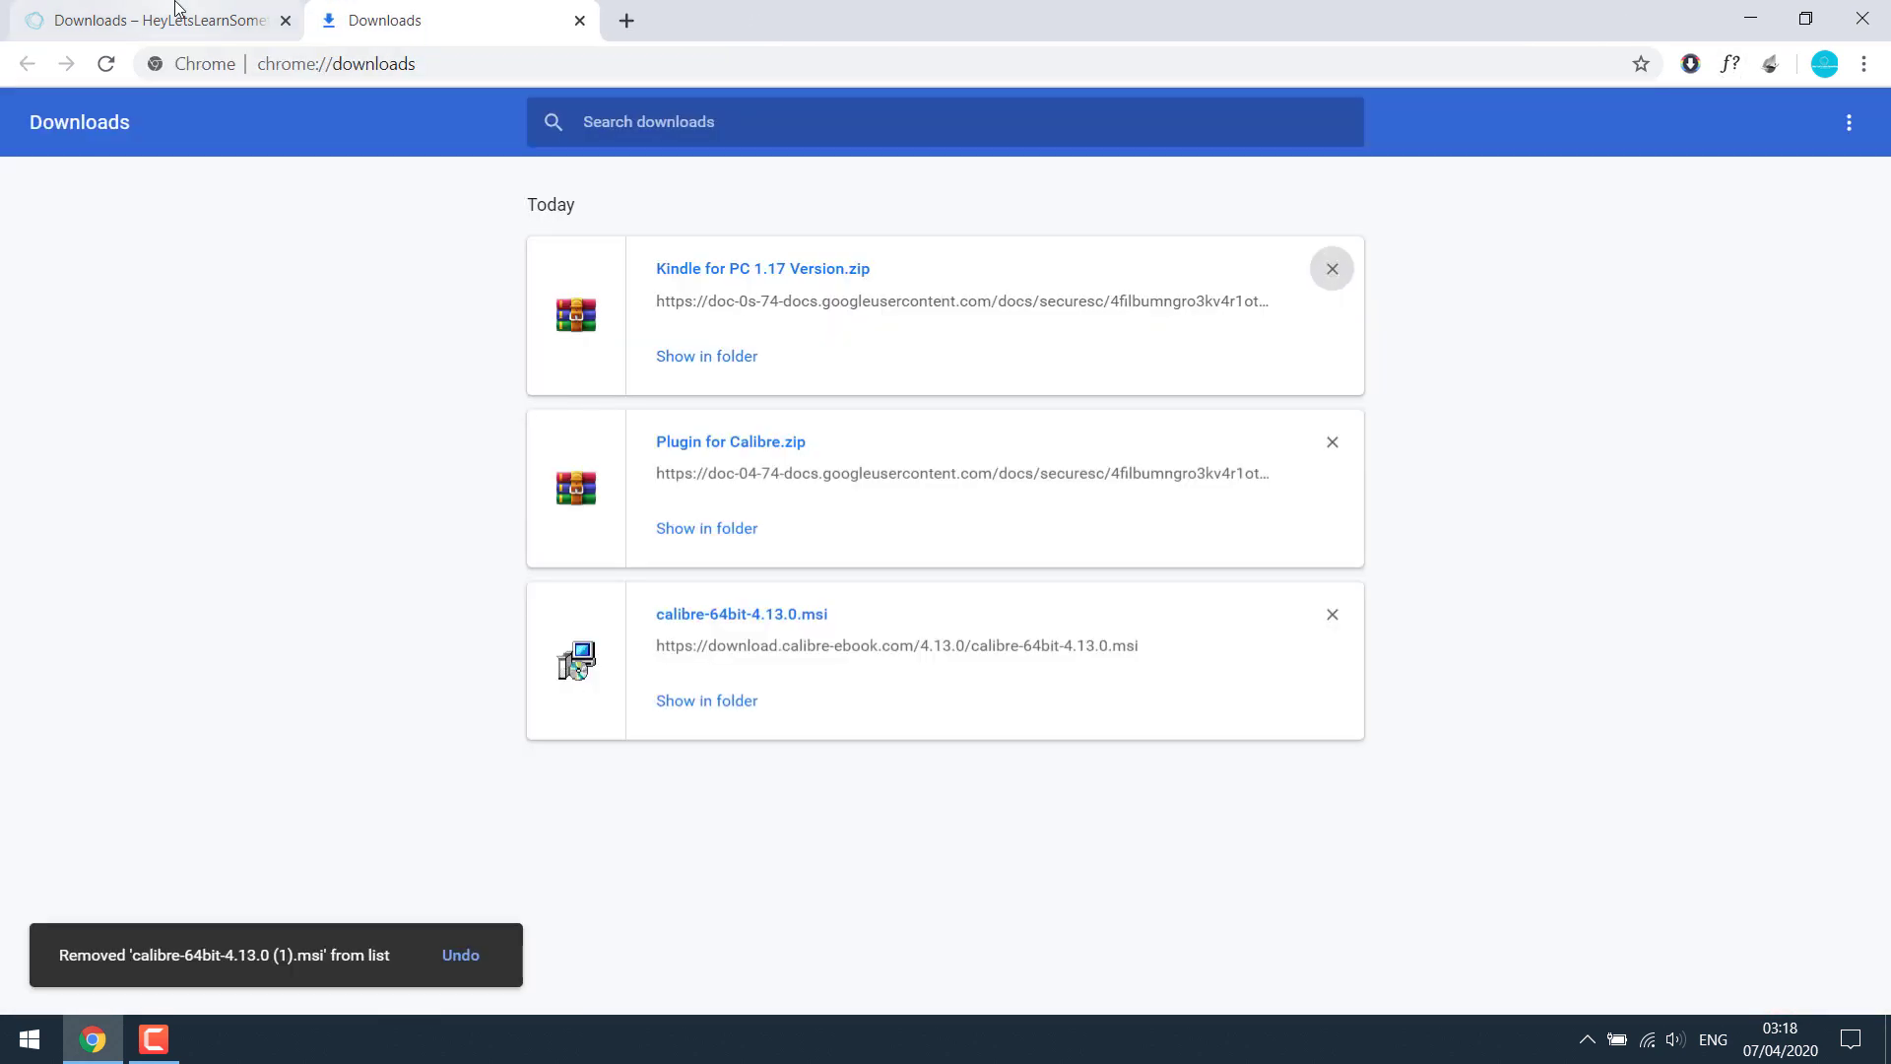
- Start downloading Plugin for Calibre.zip through the DRM plugin section's Google Drive link
click(177, 8)
scroll(458, 479, down, 3)
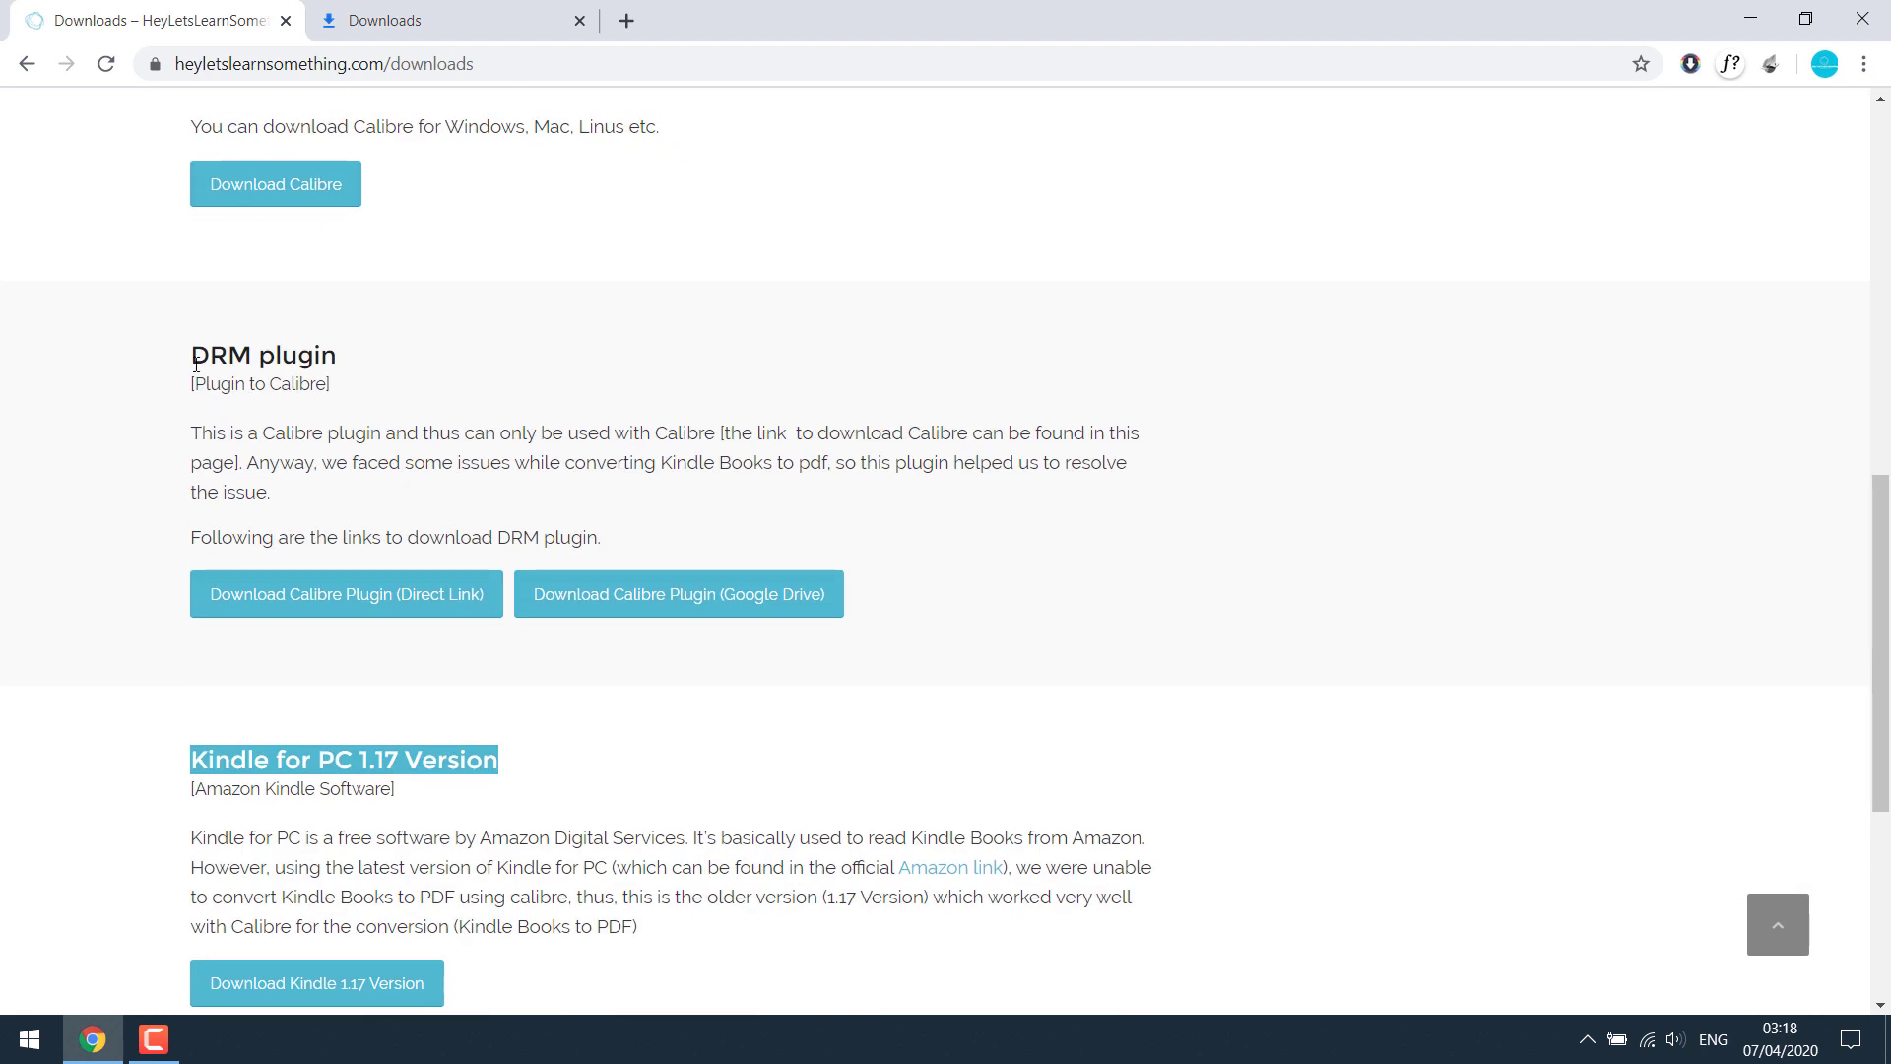
drag(195, 362, 346, 358)
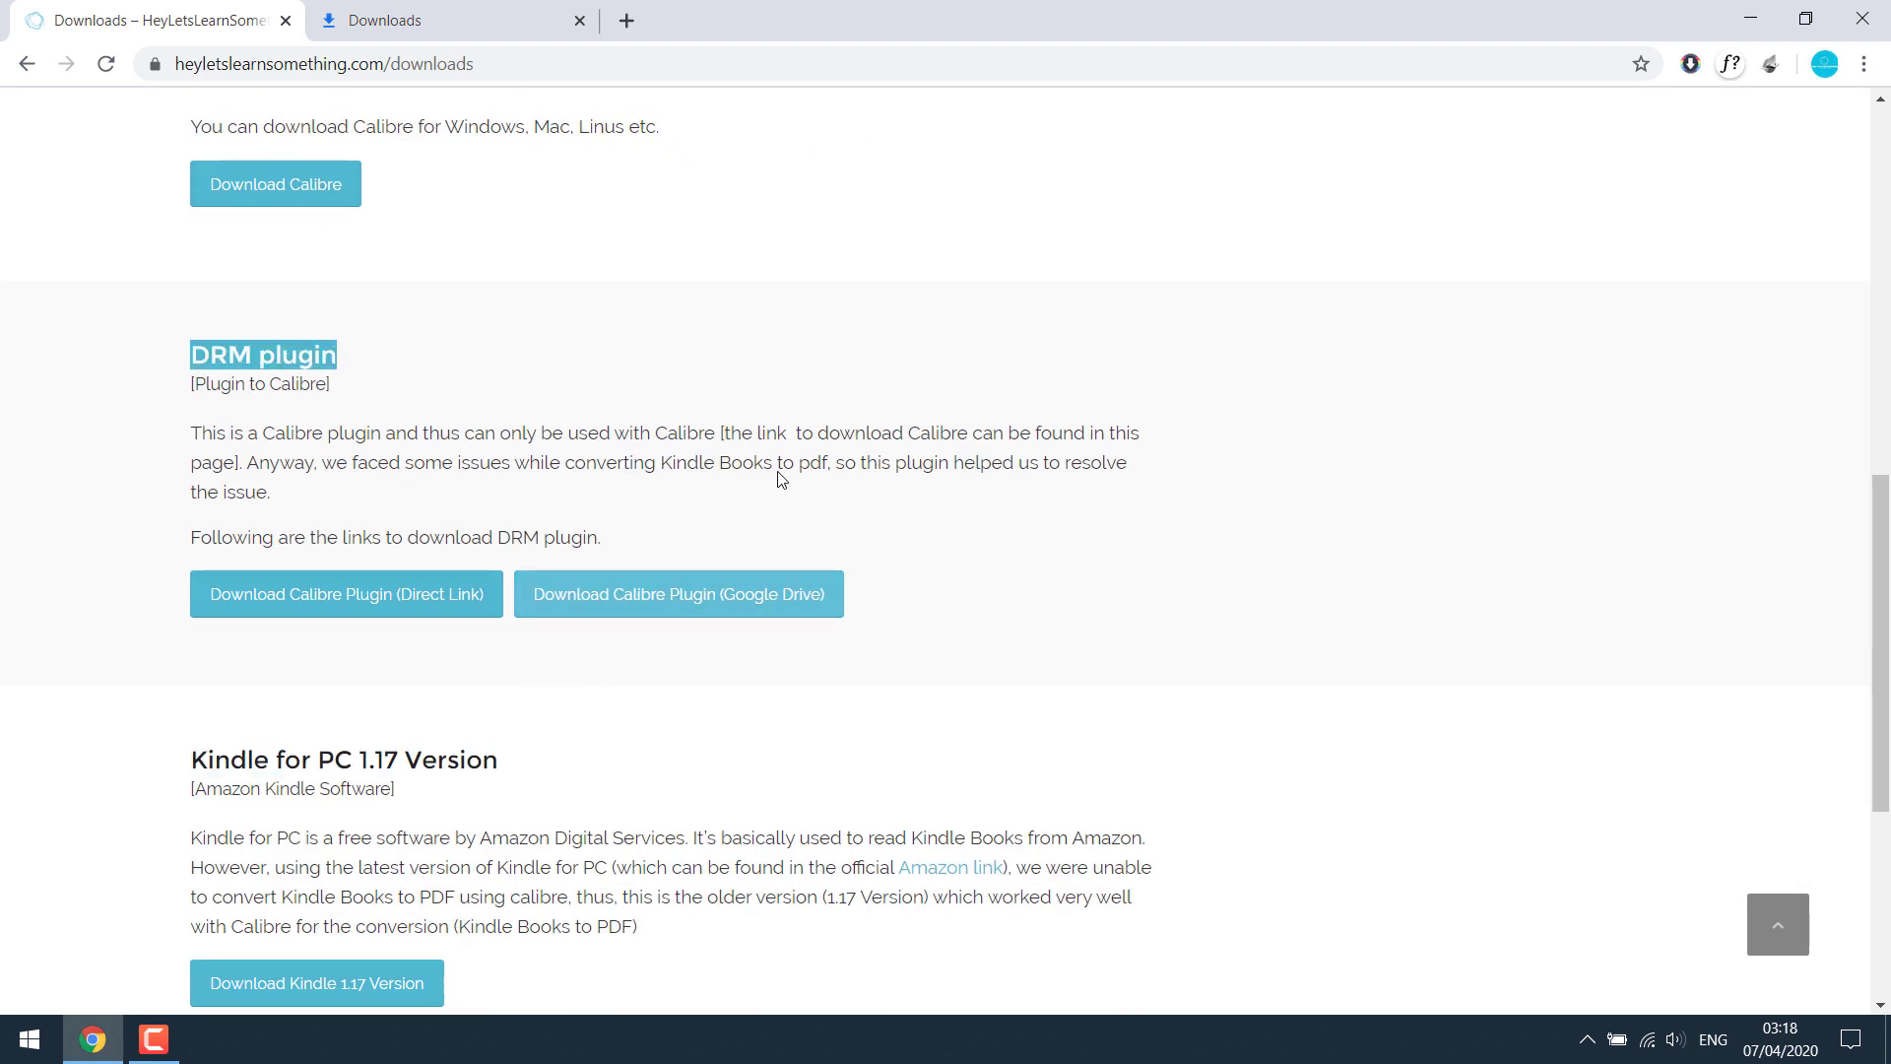
click(726, 613)
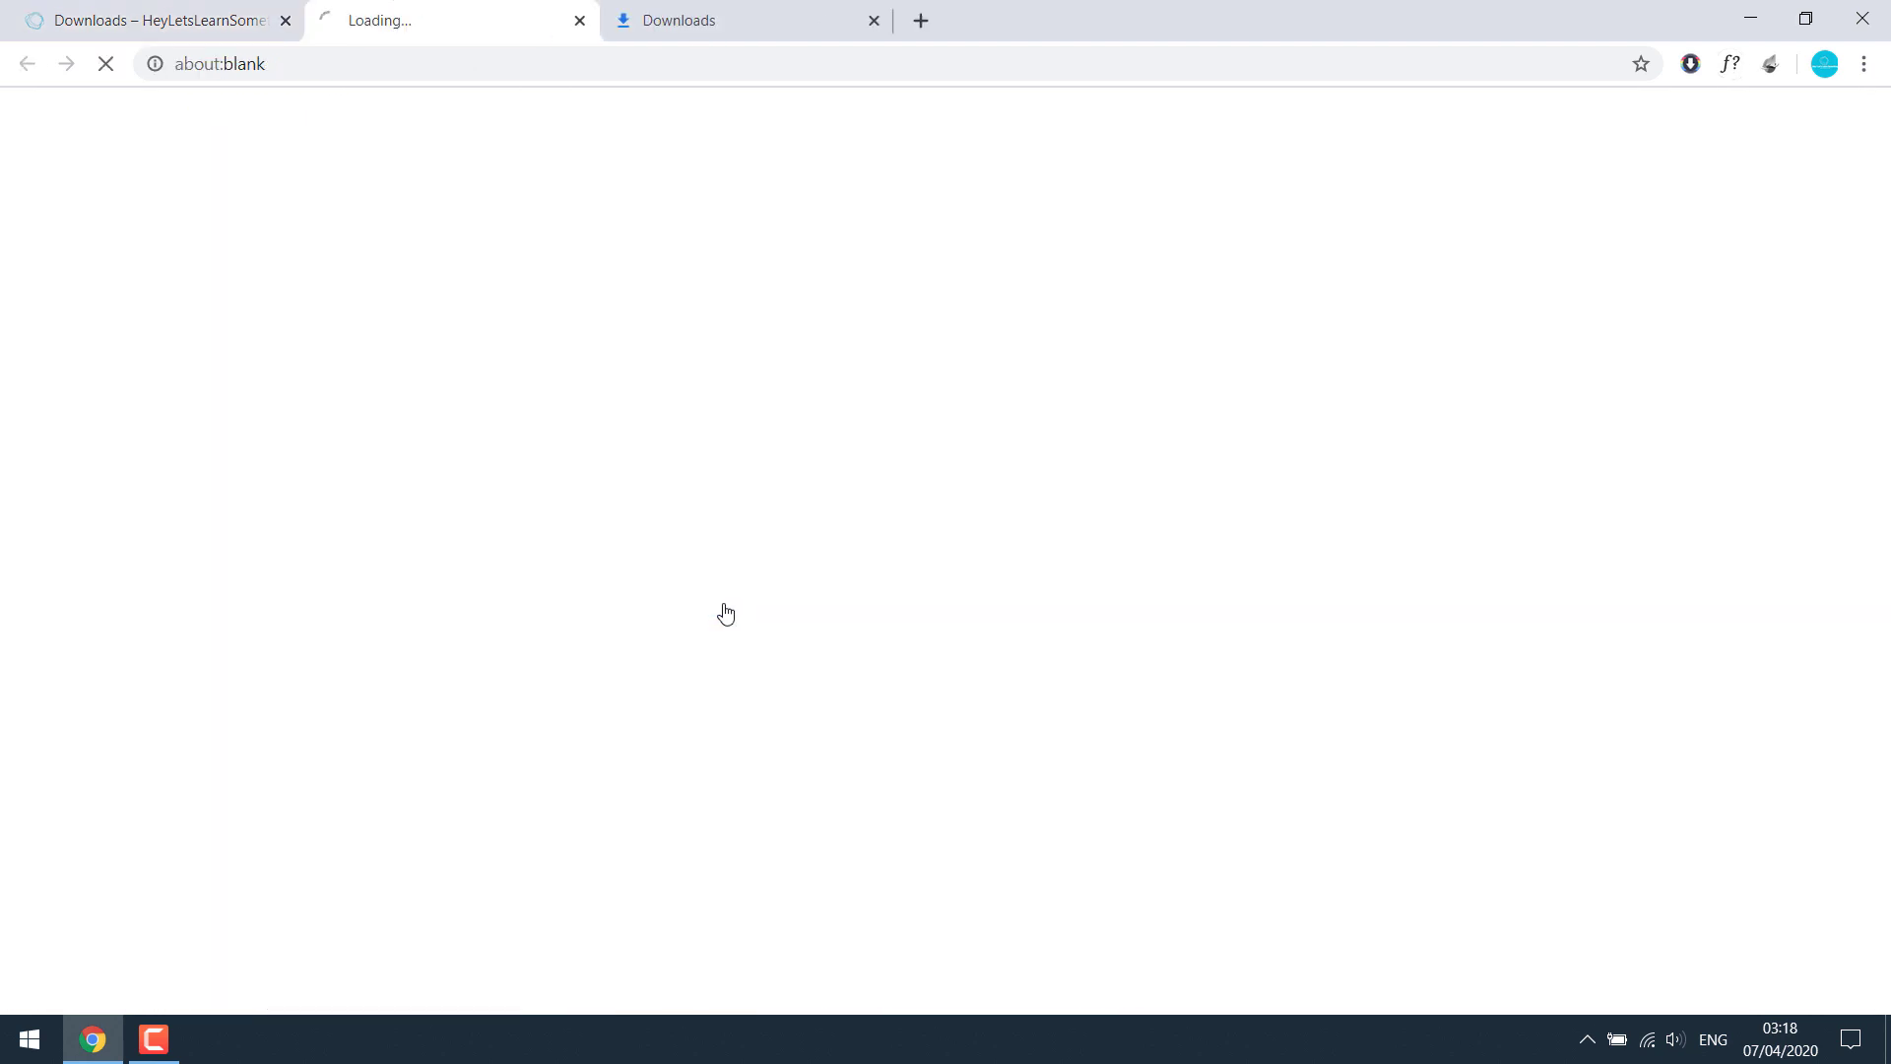
click(131, 8)
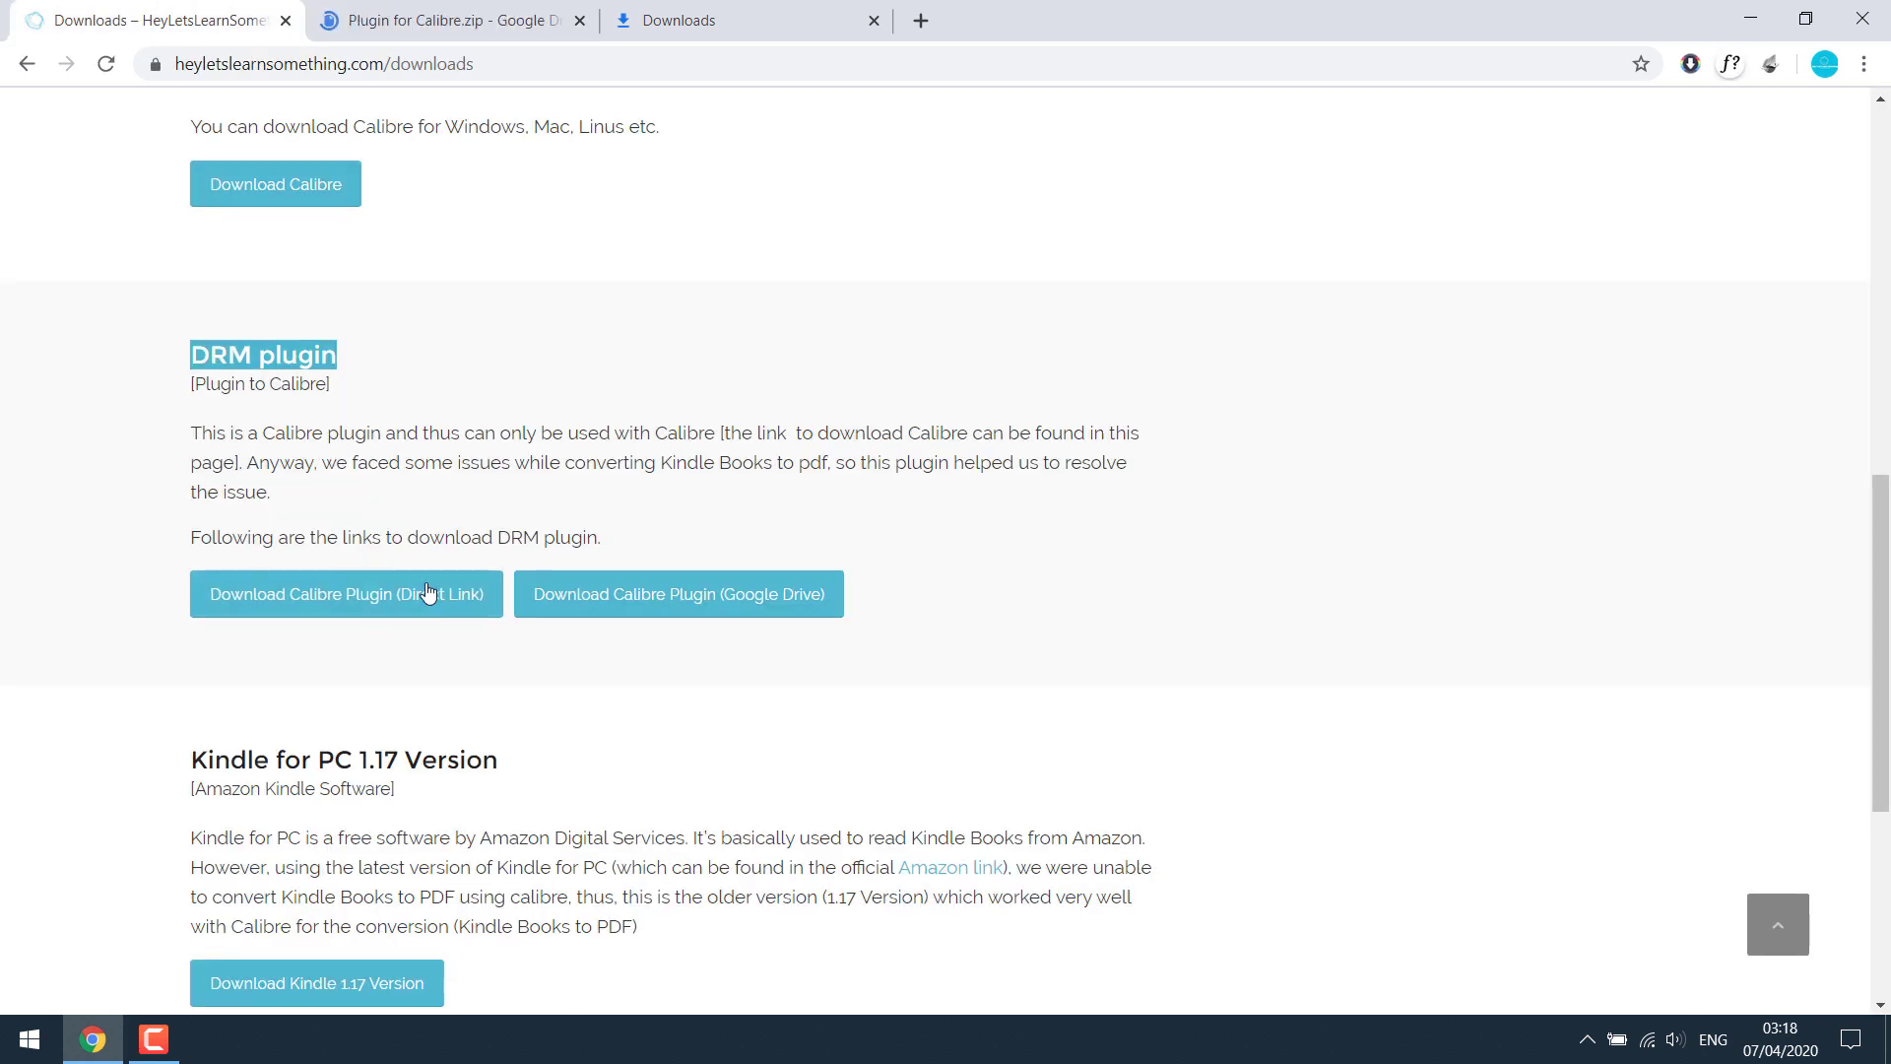
click(440, 8)
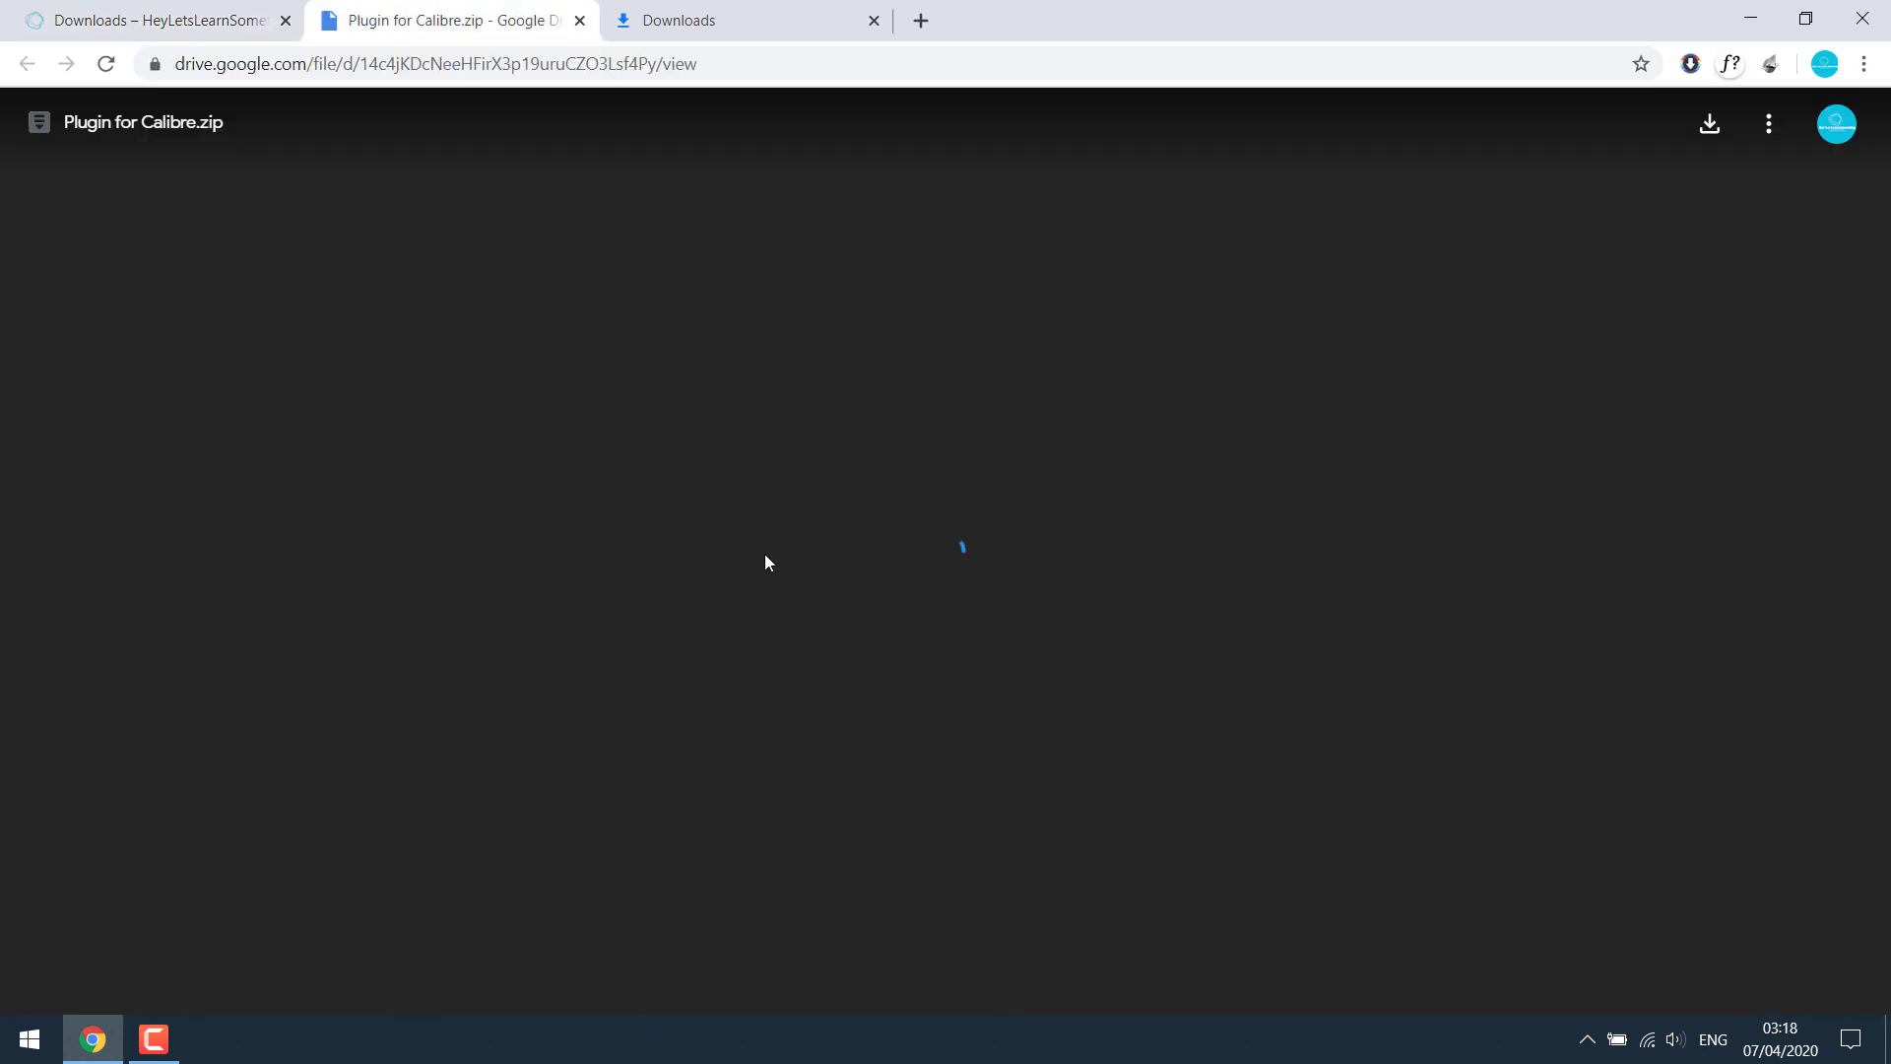
click(1711, 128)
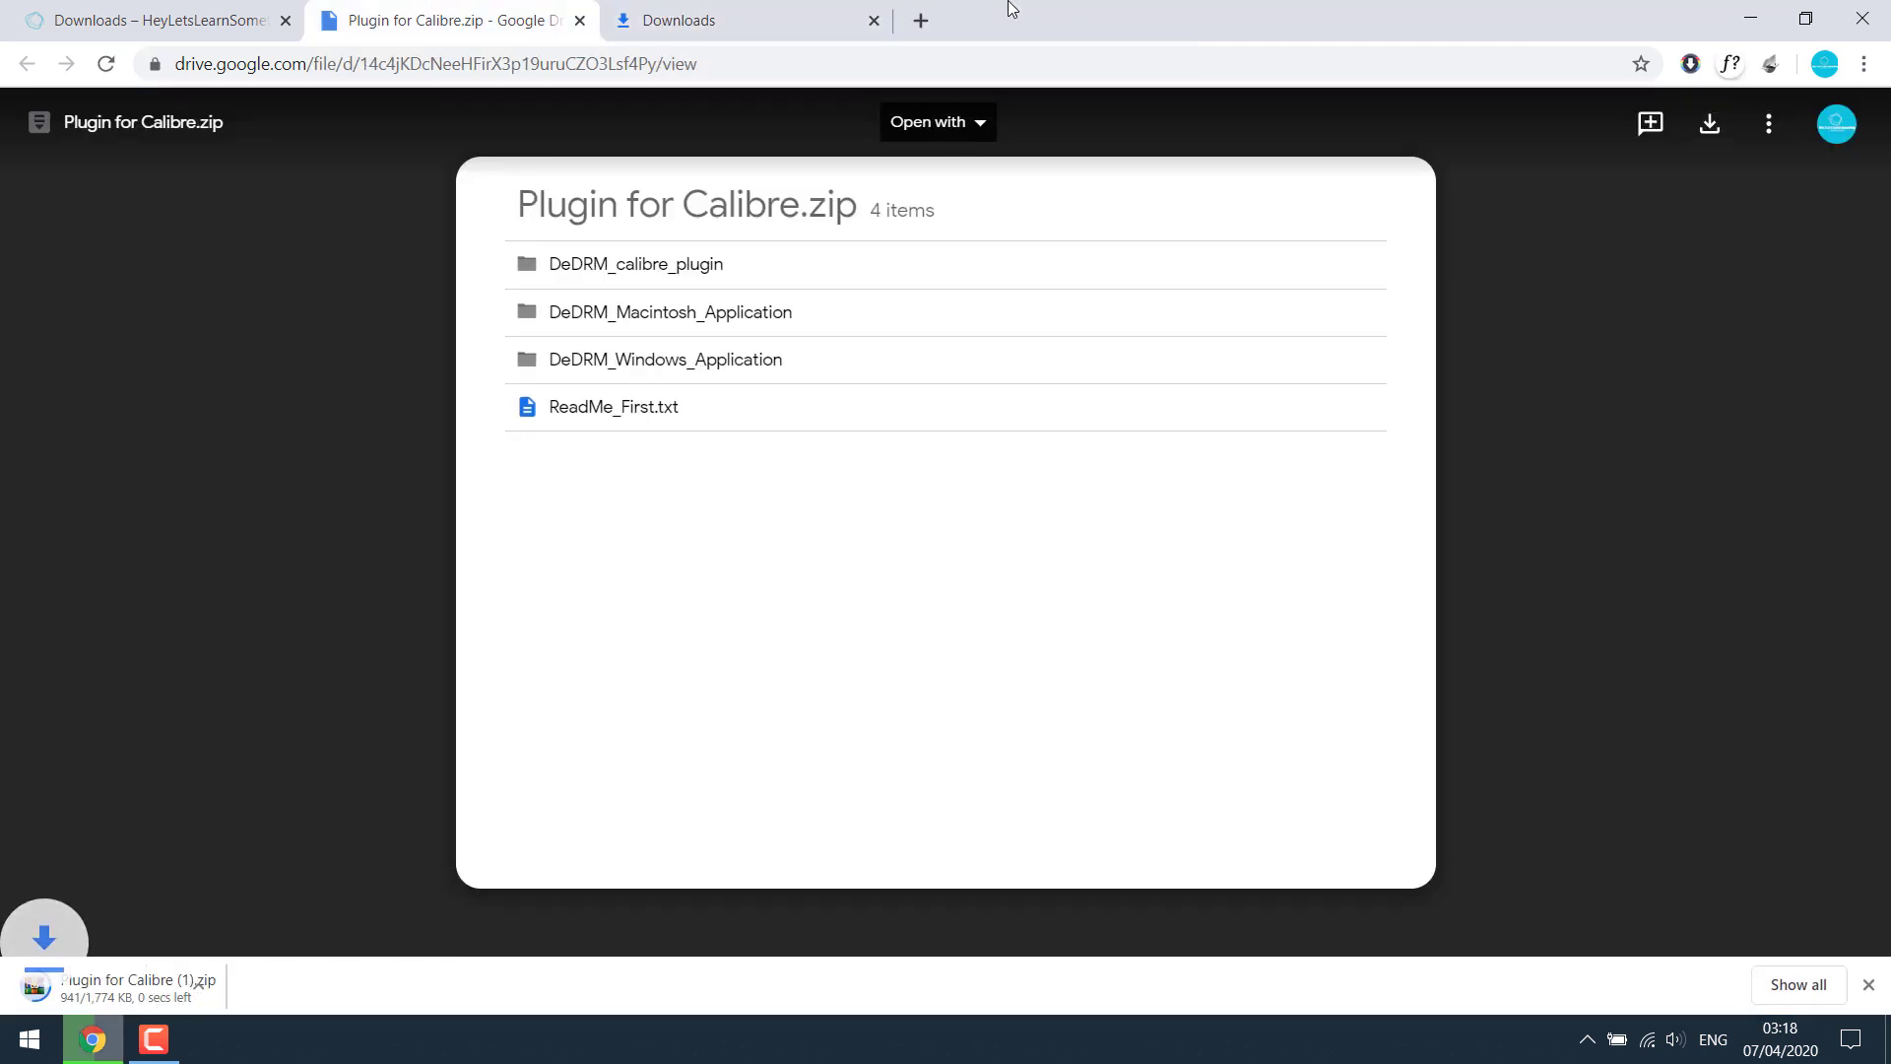
- Cancel the duplicate Plugin for Calibre (1).zip download and remove it from the download list
click(711, 14)
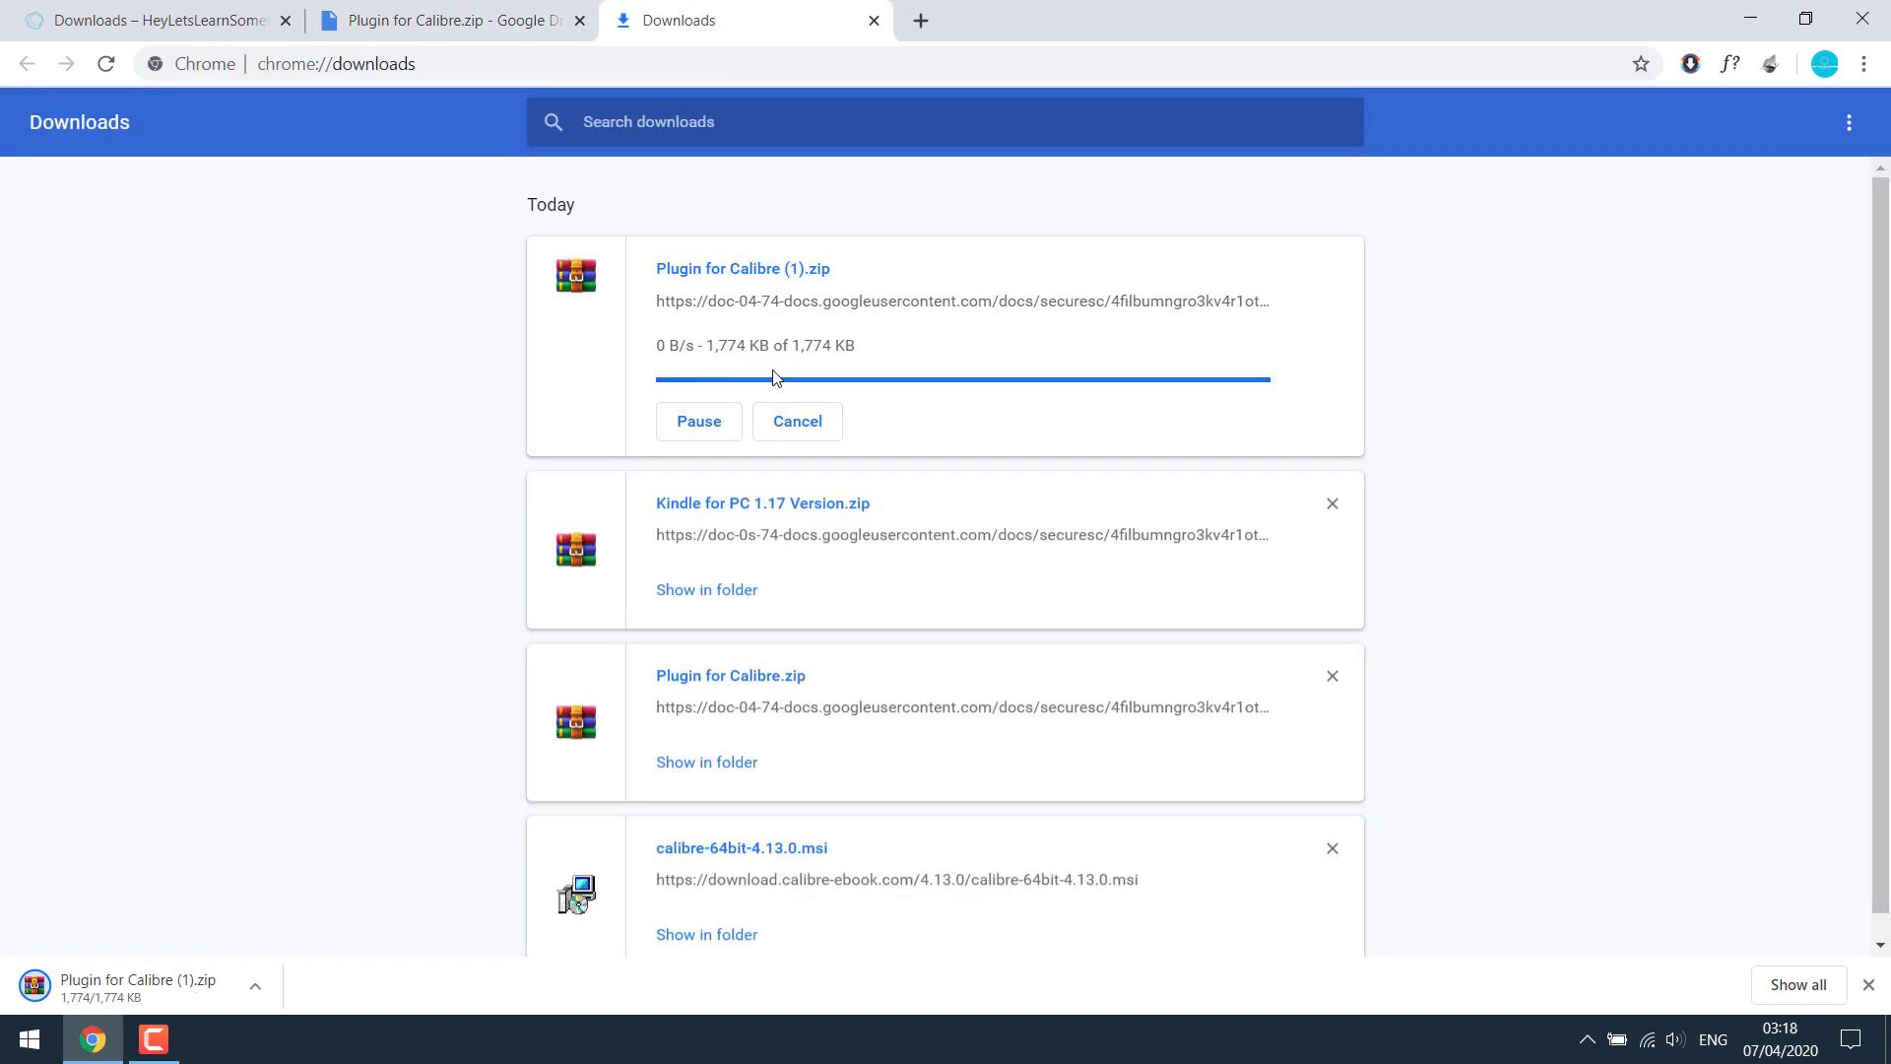
click(798, 421)
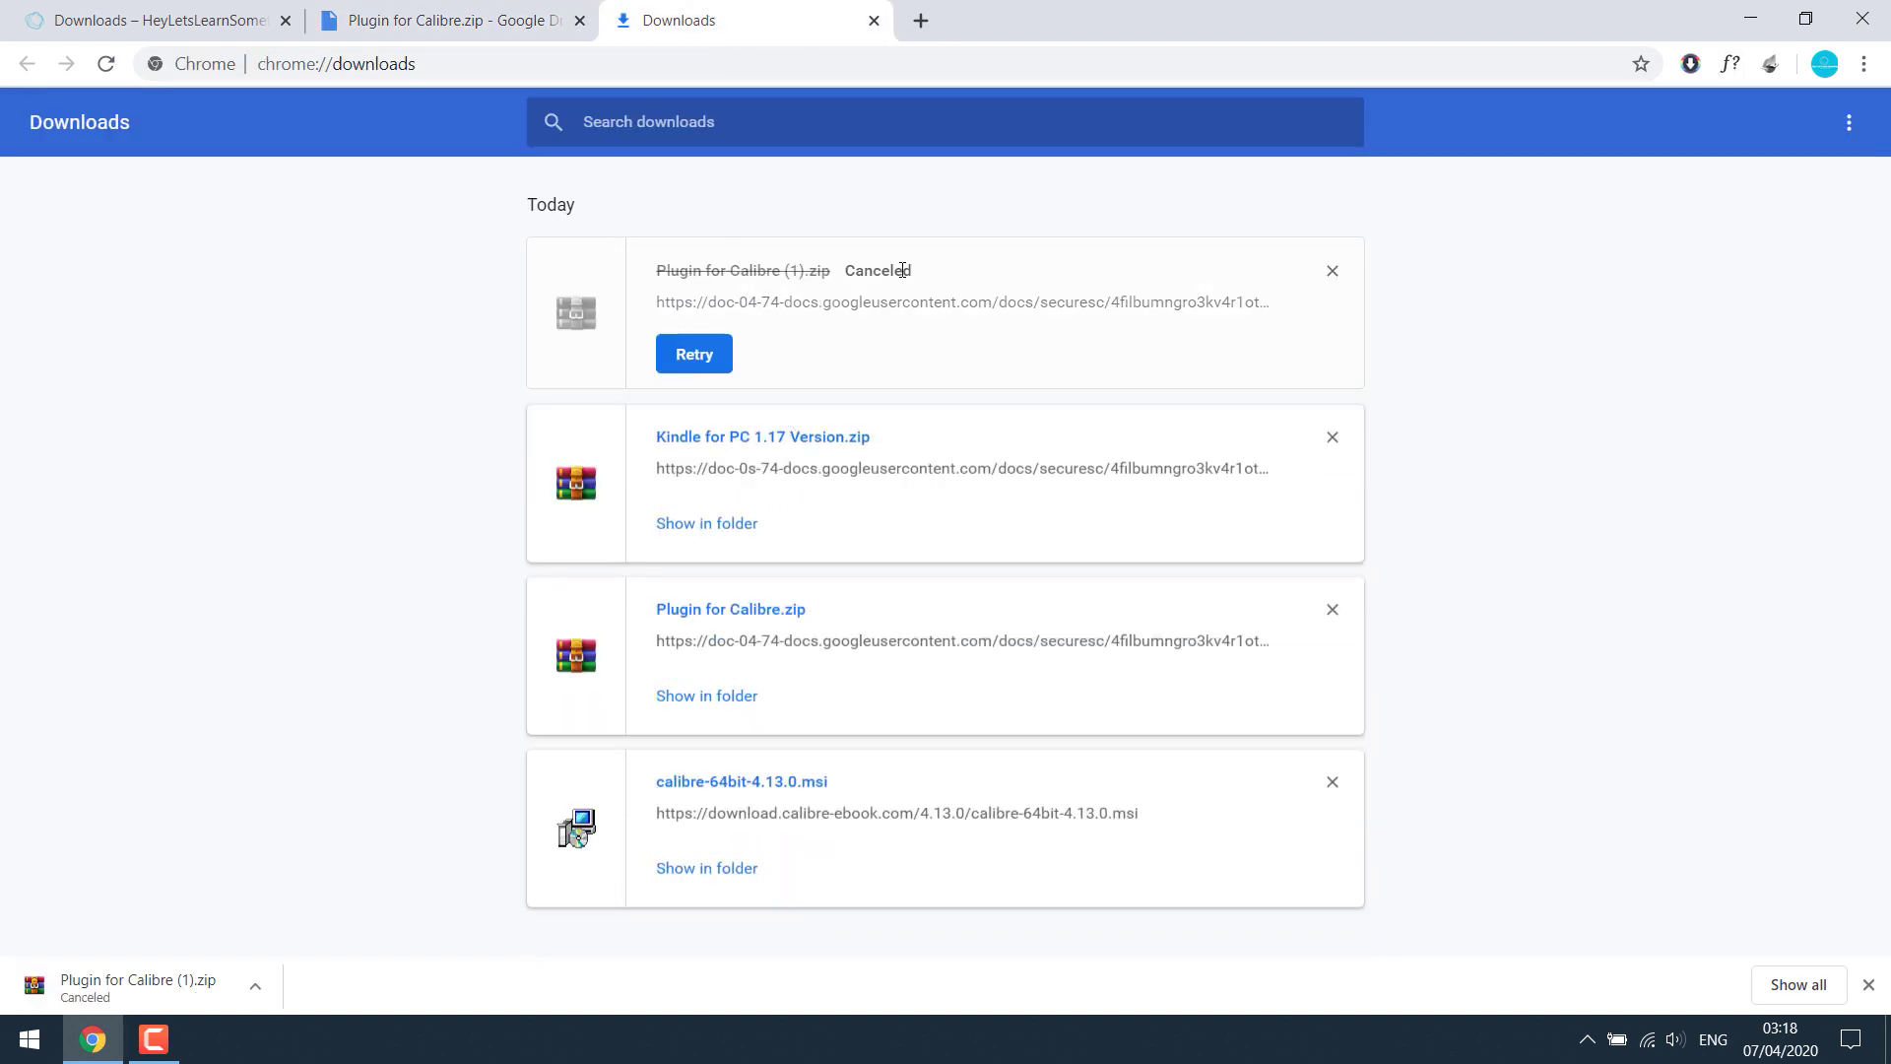
click(1332, 270)
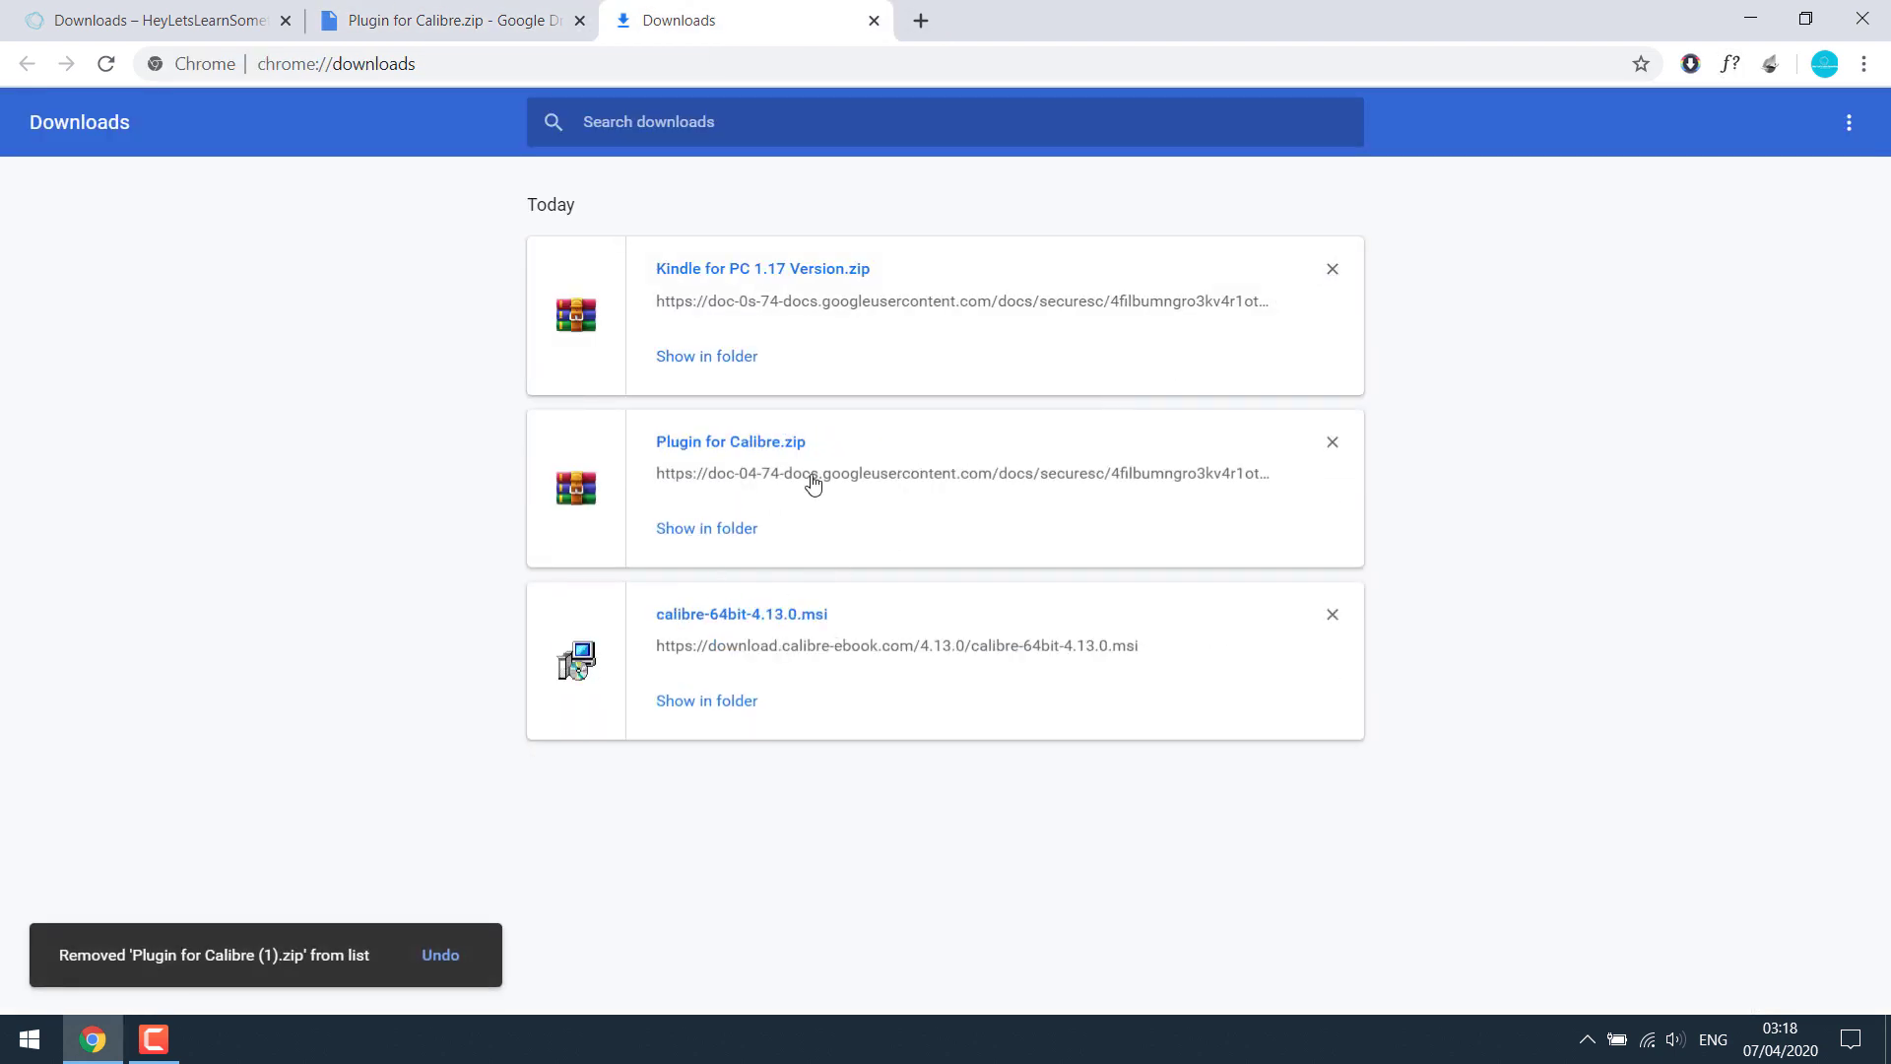
drag(803, 443, 669, 434)
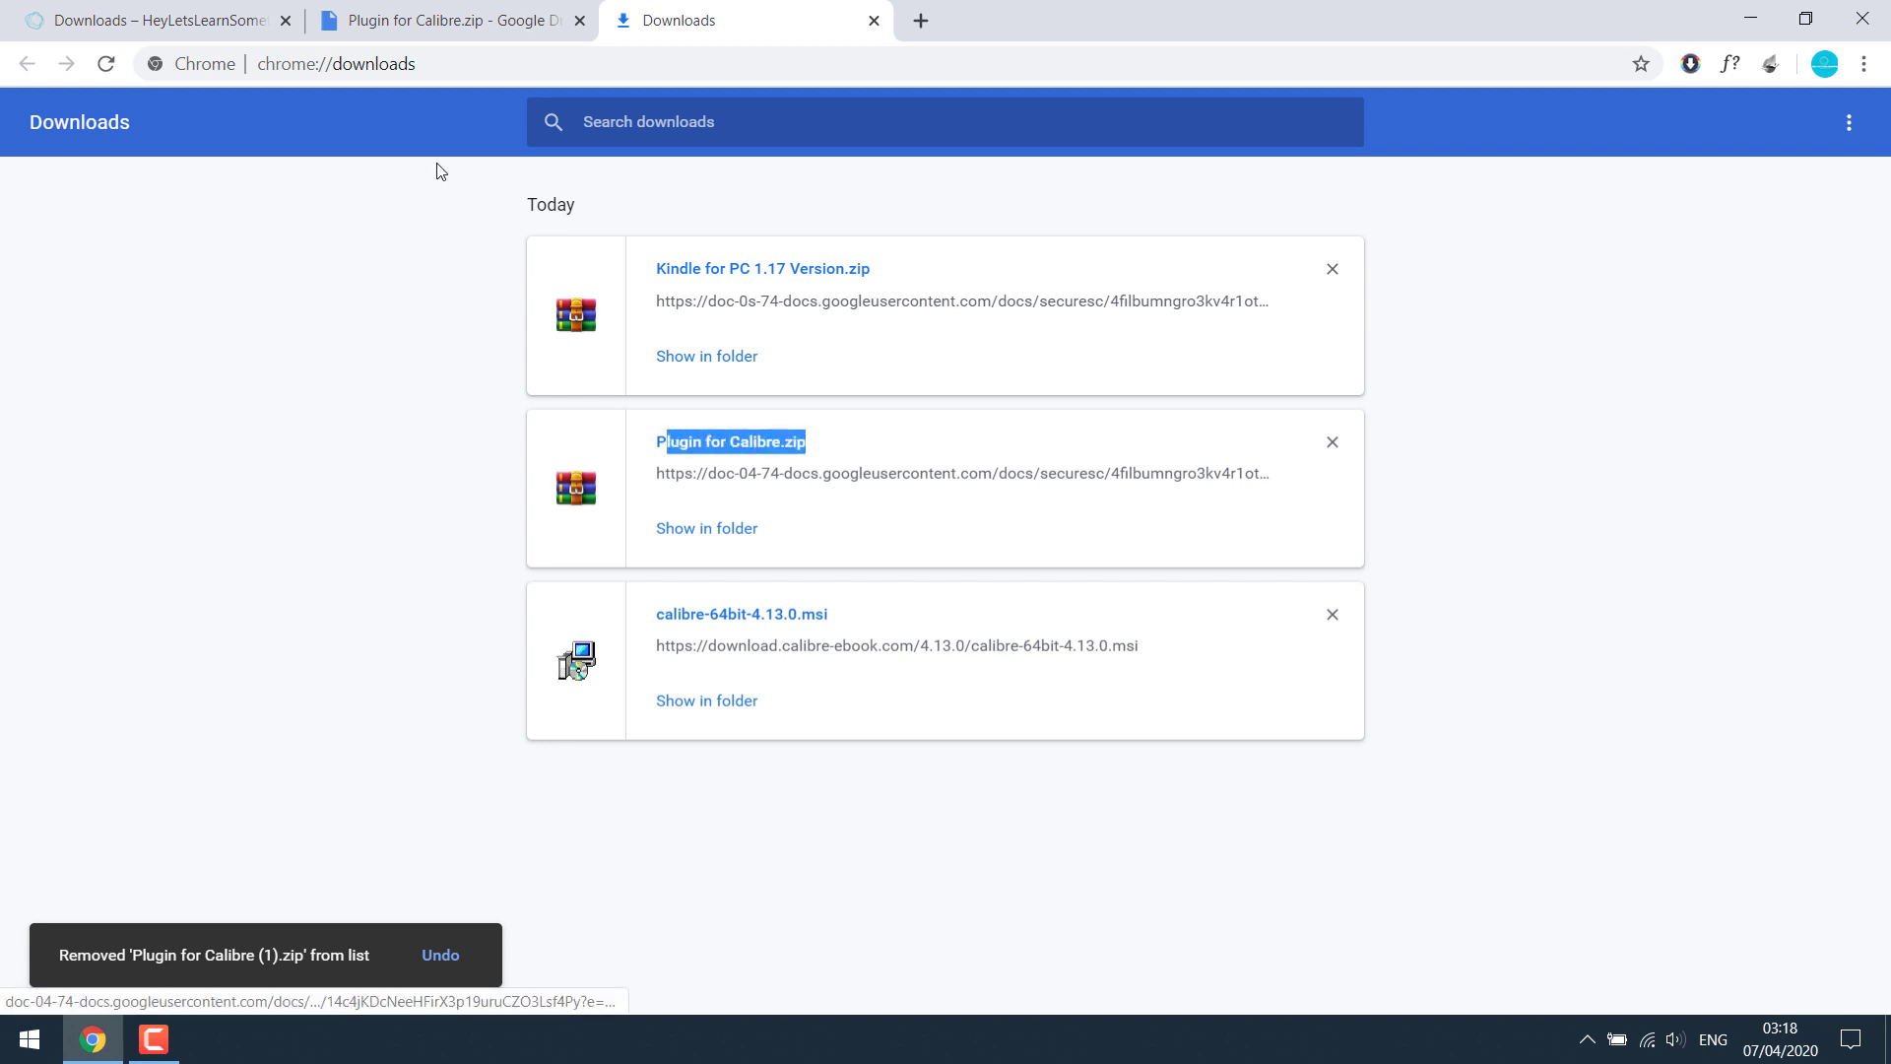
- Request the download of Kindle for PC 1.17 Version.zip from Google Drive via the downloads page
click(197, 14)
scroll(335, 465, down, 3)
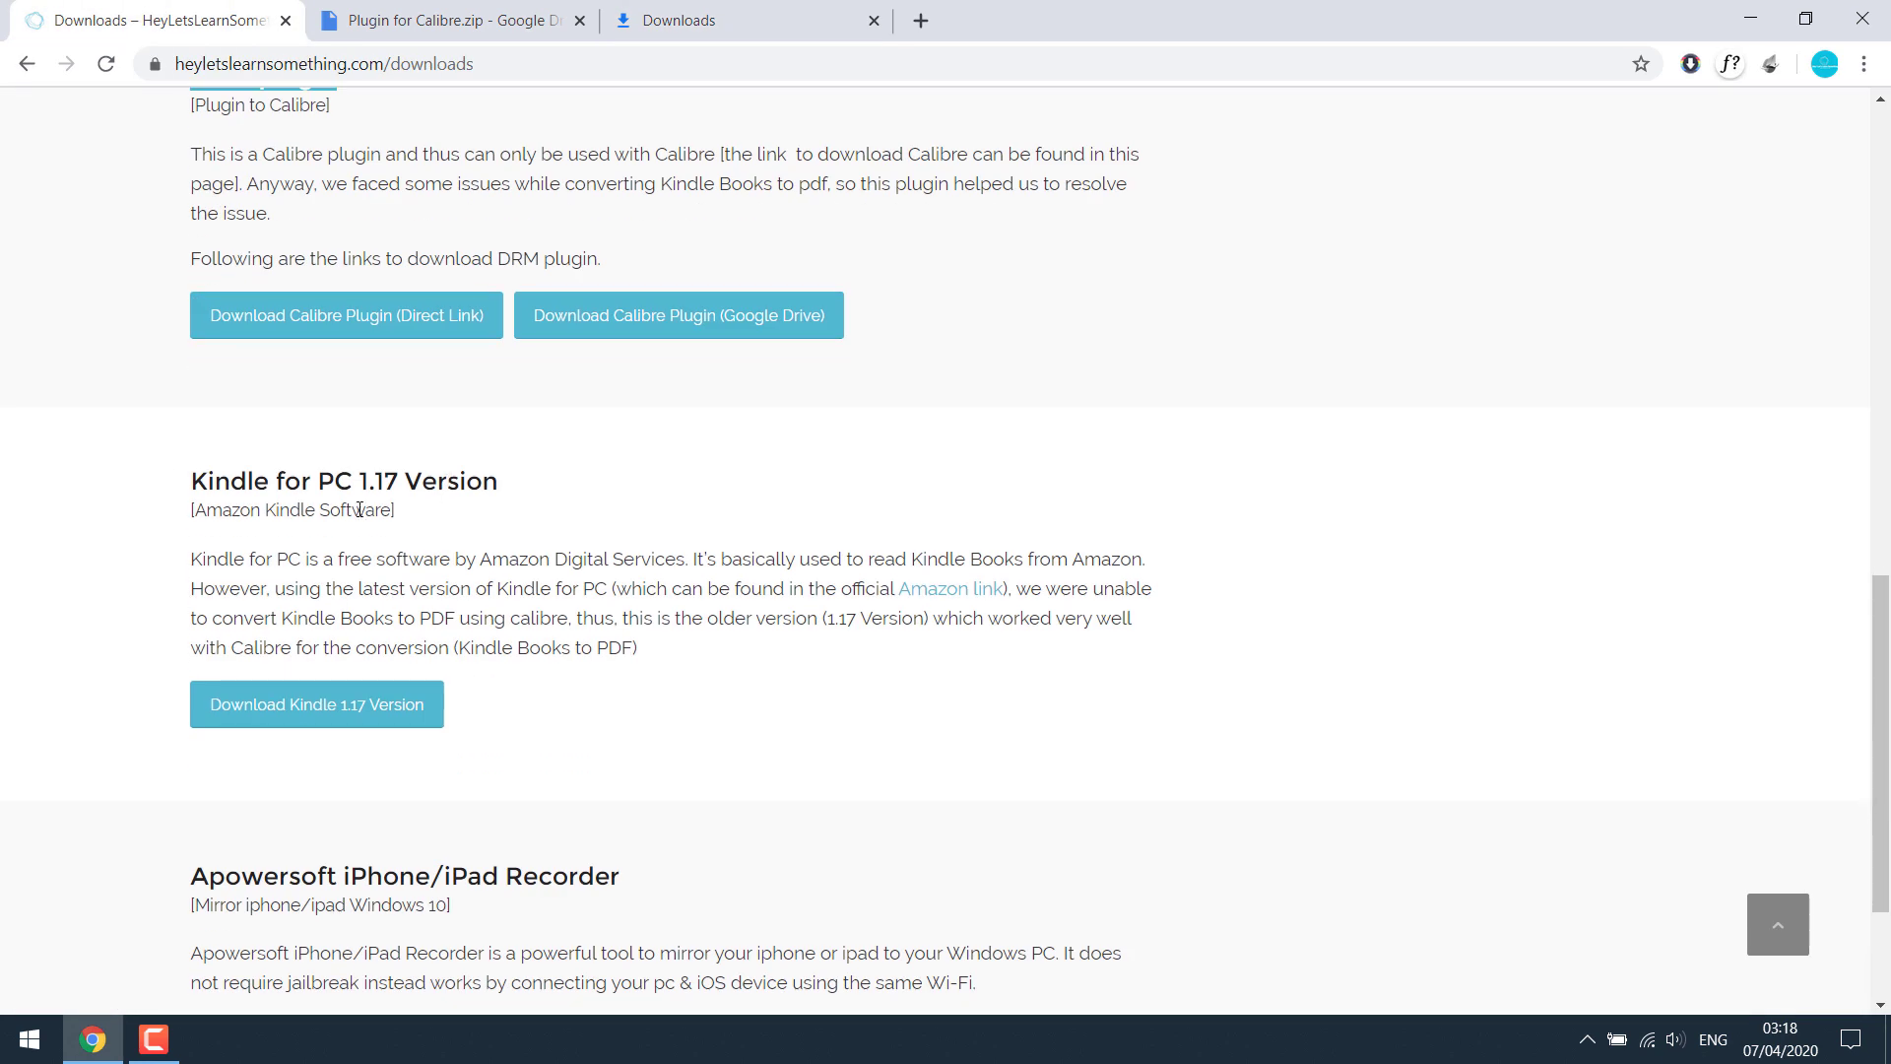
click(337, 711)
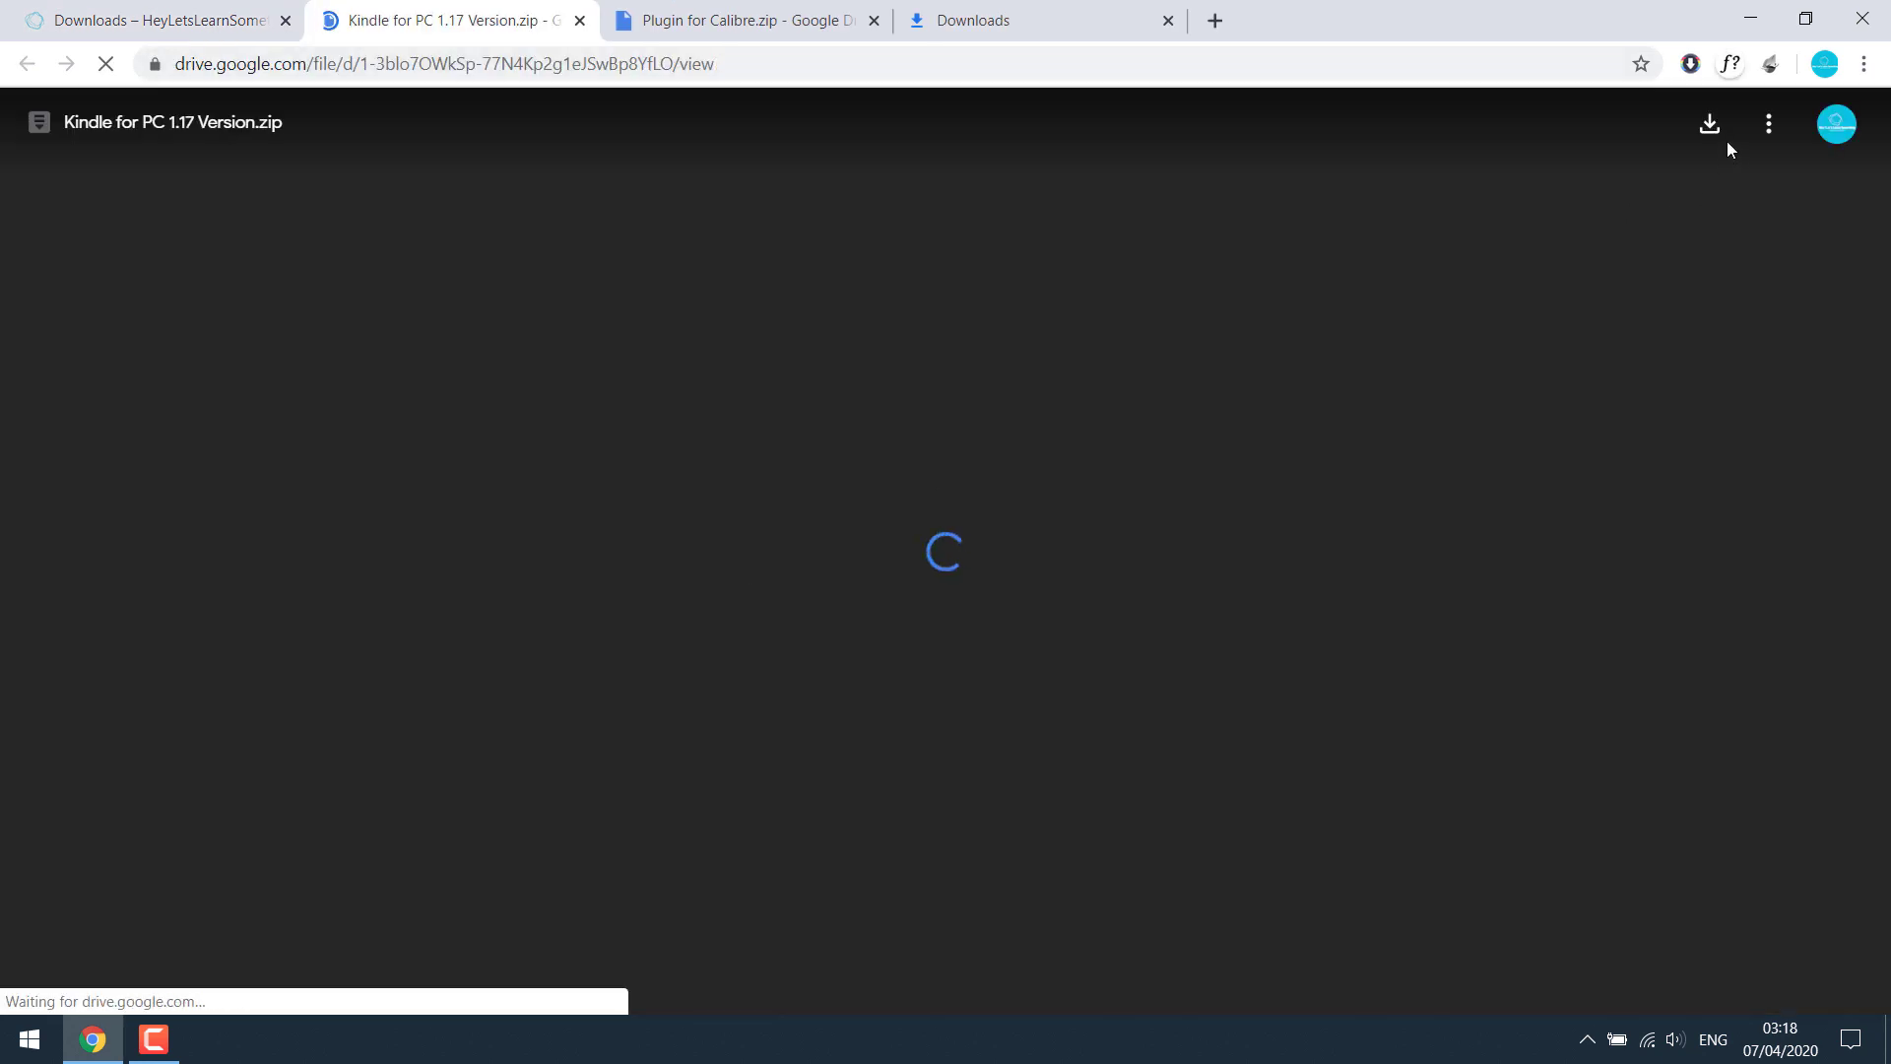
click(1709, 126)
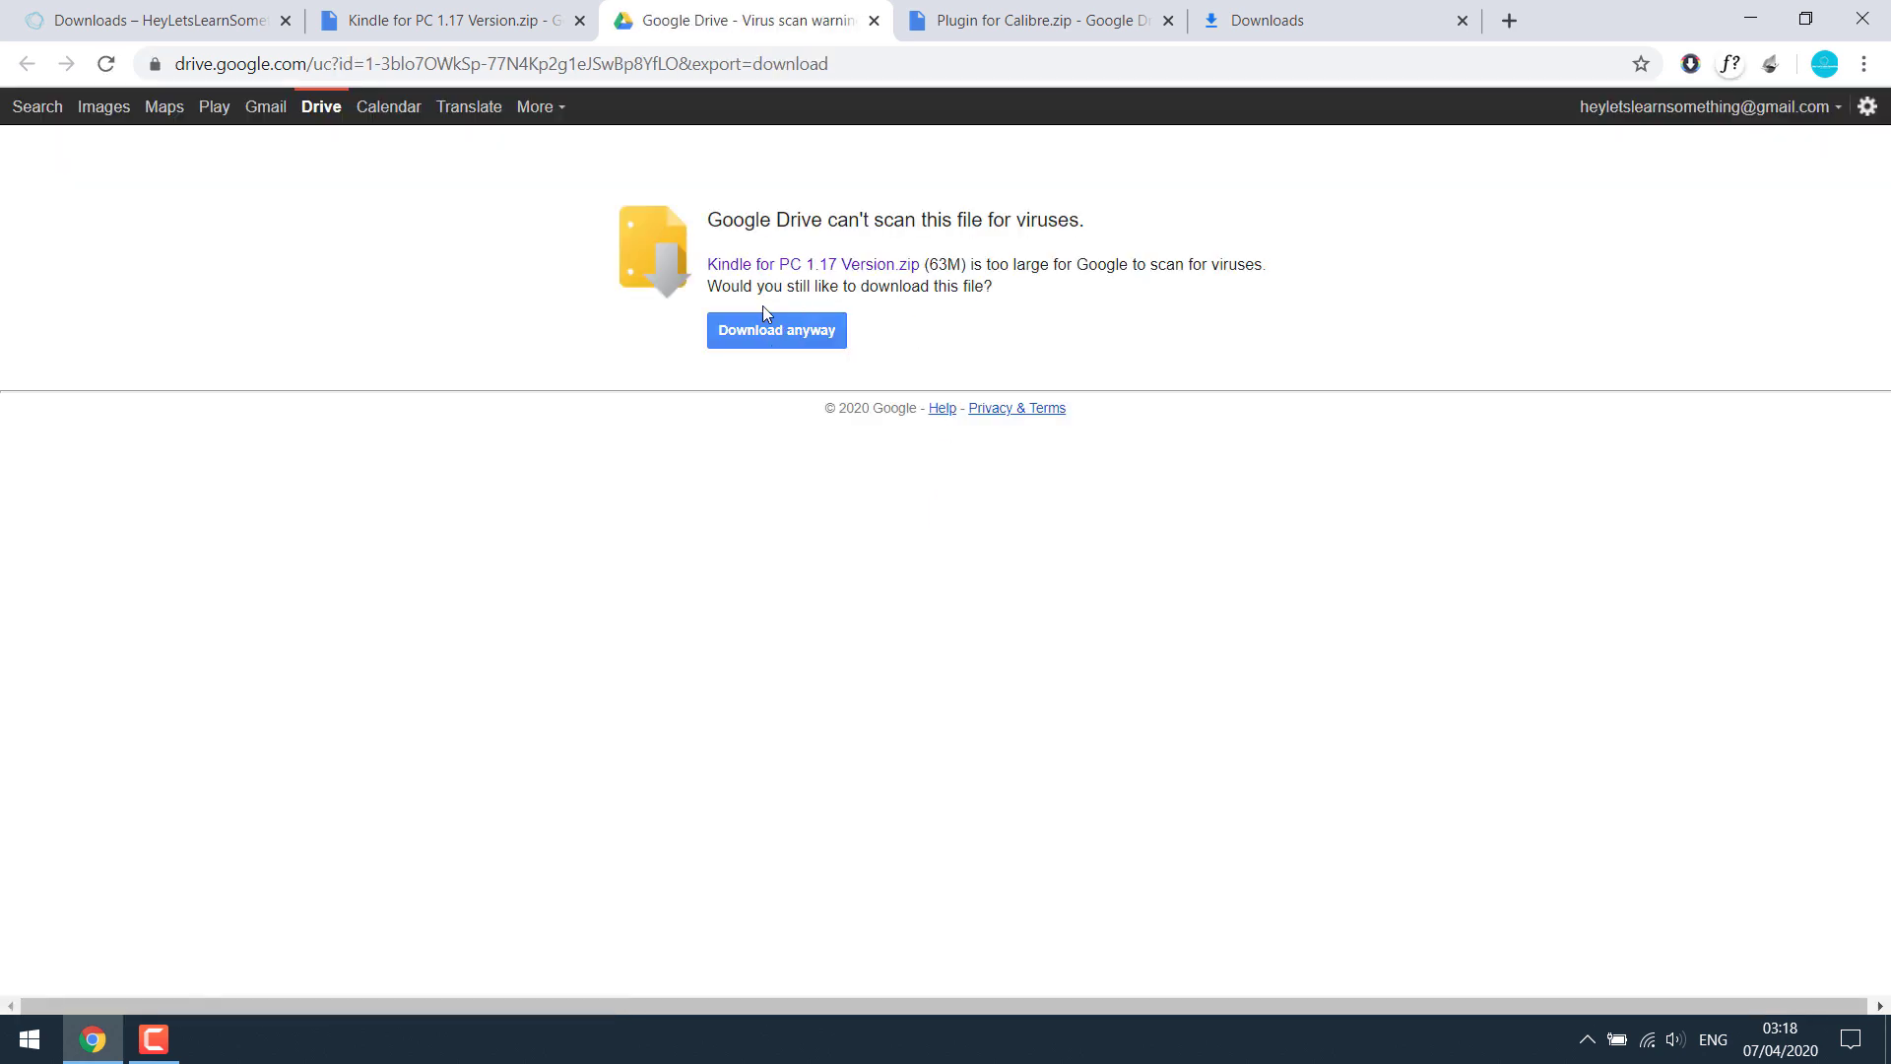
- Close the Google Drive pages for Kindle for PC and the Calibre plugin, returning to the browser's download list
click(428, 12)
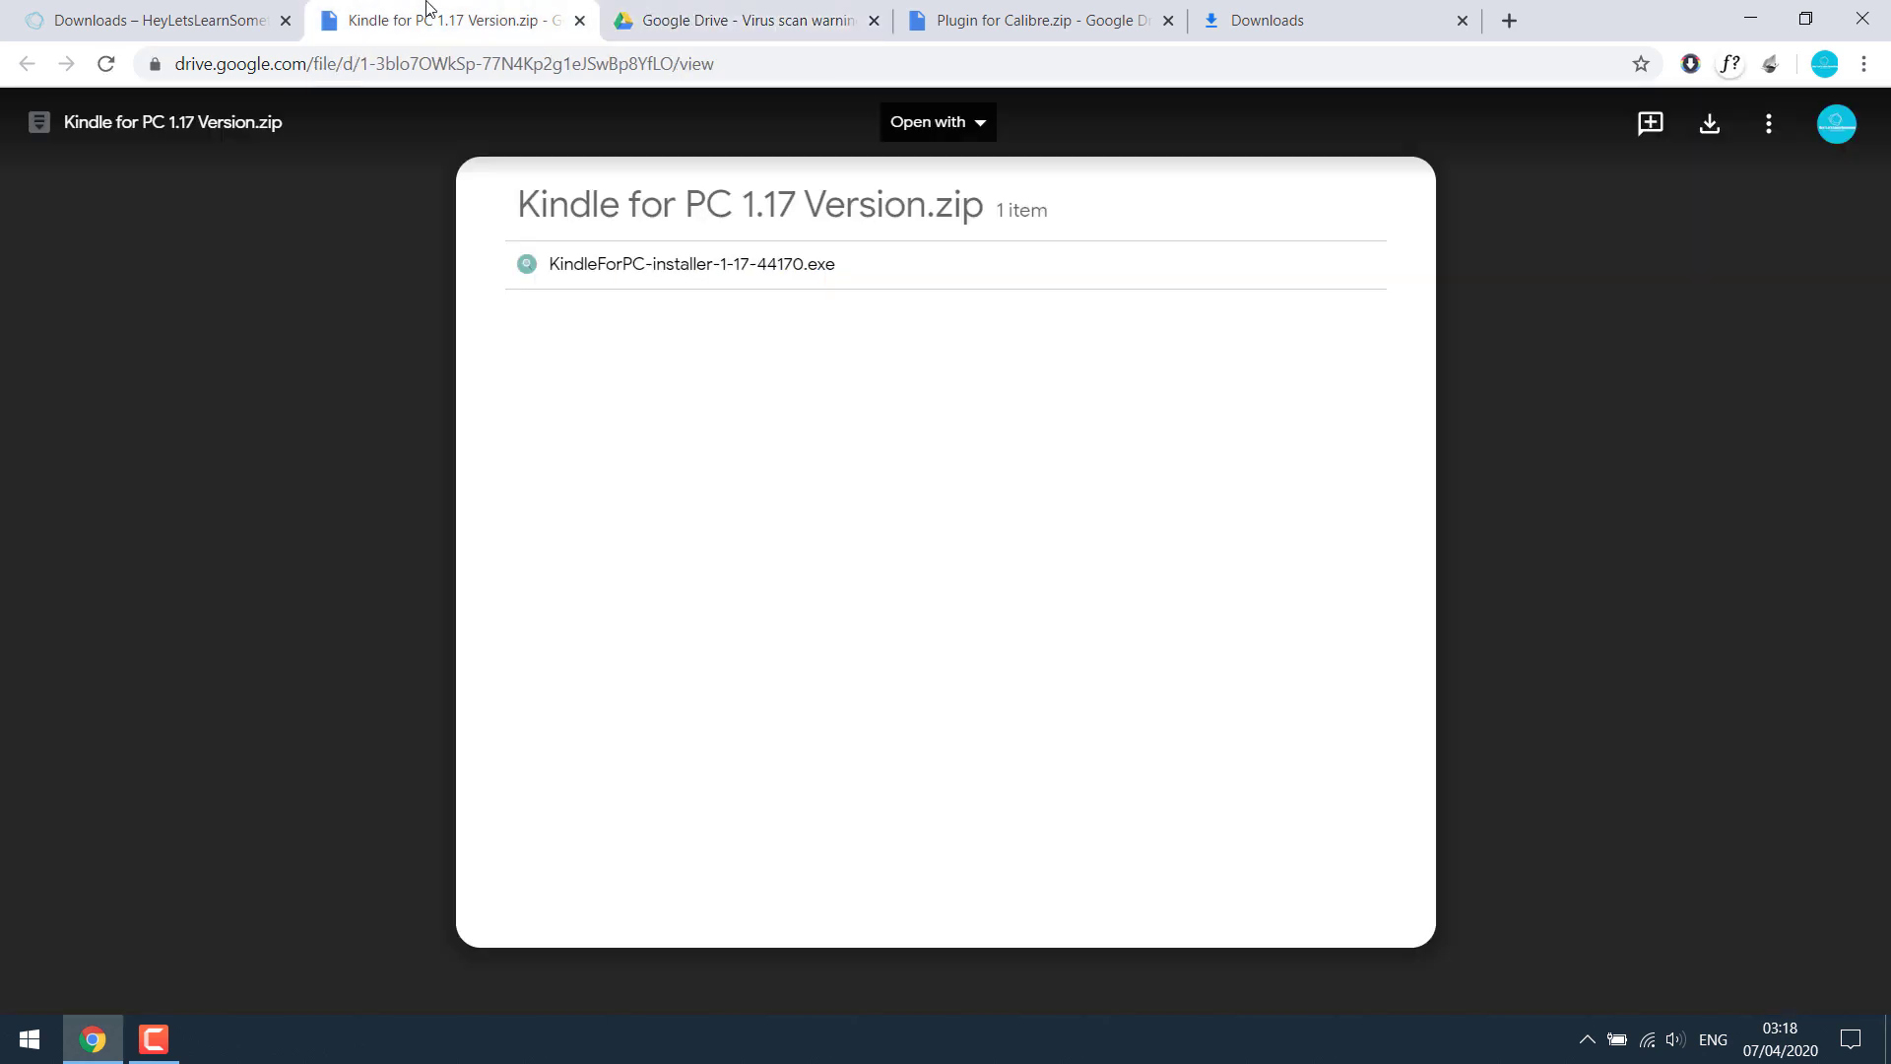
click(580, 20)
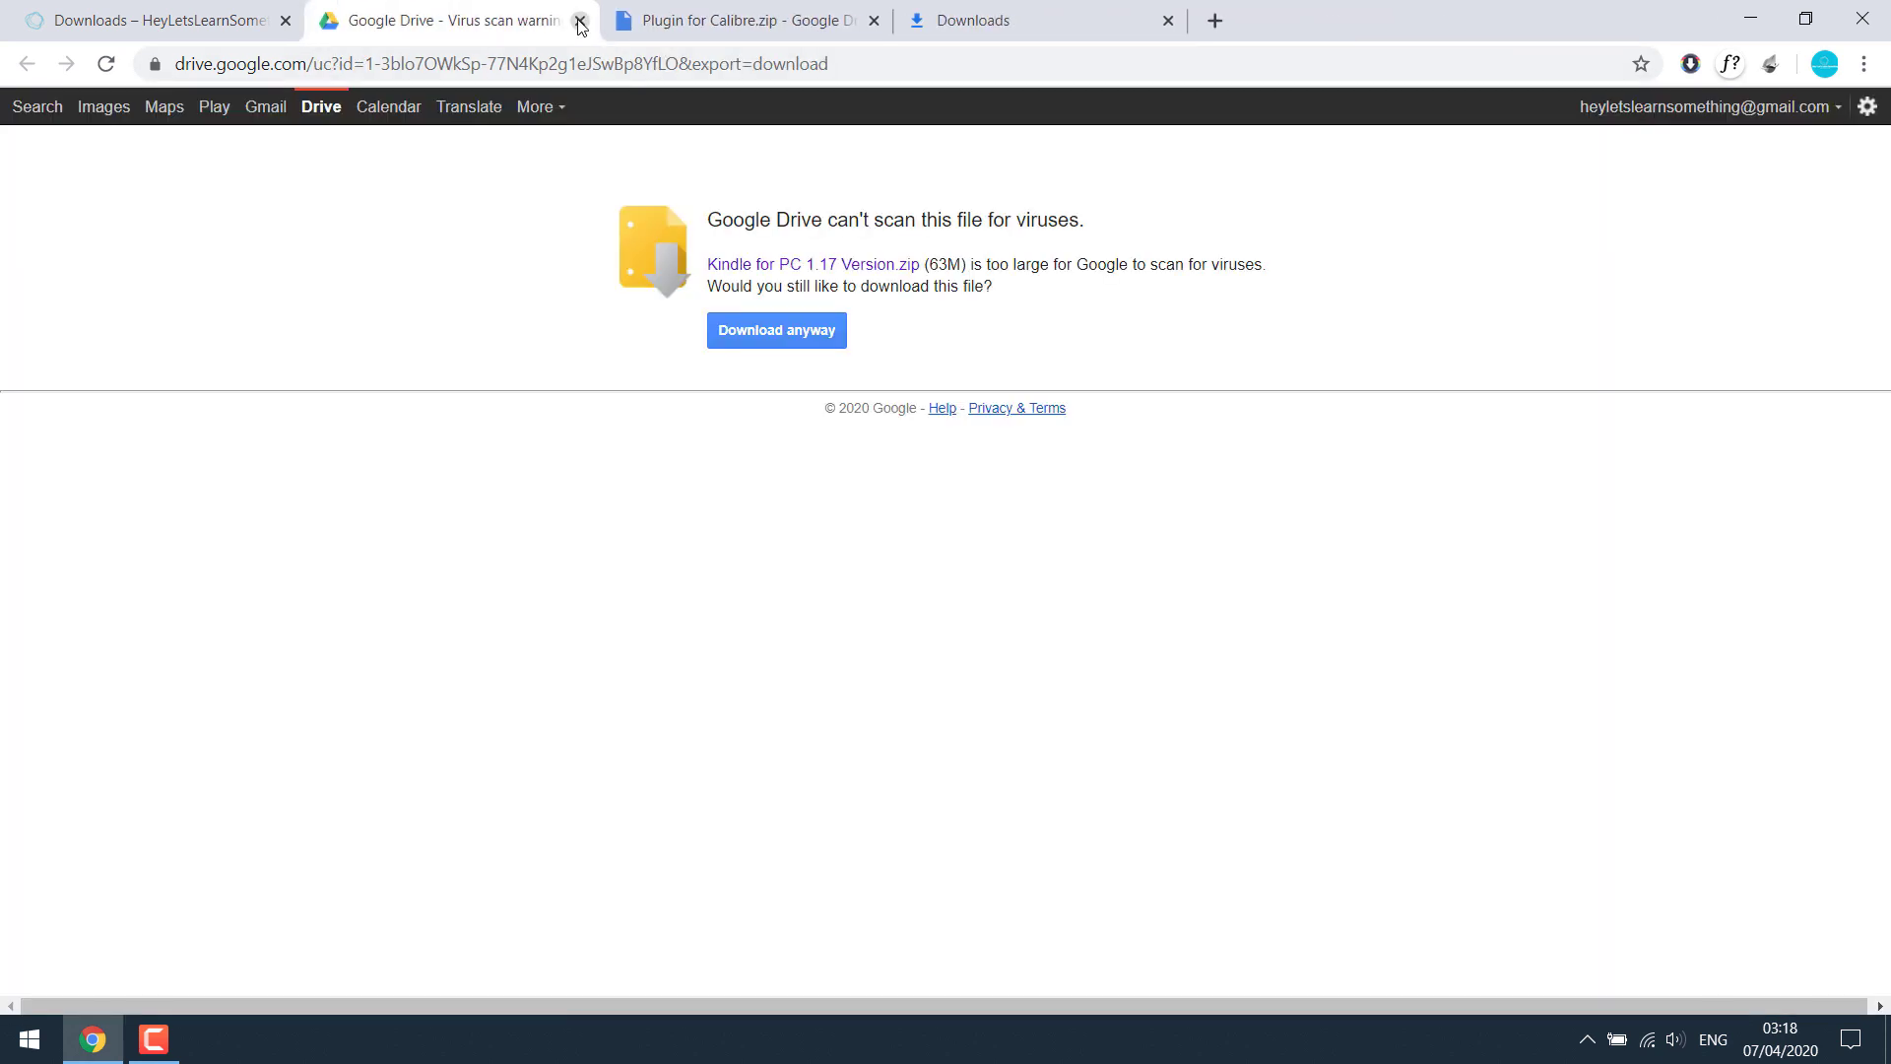
click(579, 20)
click(581, 20)
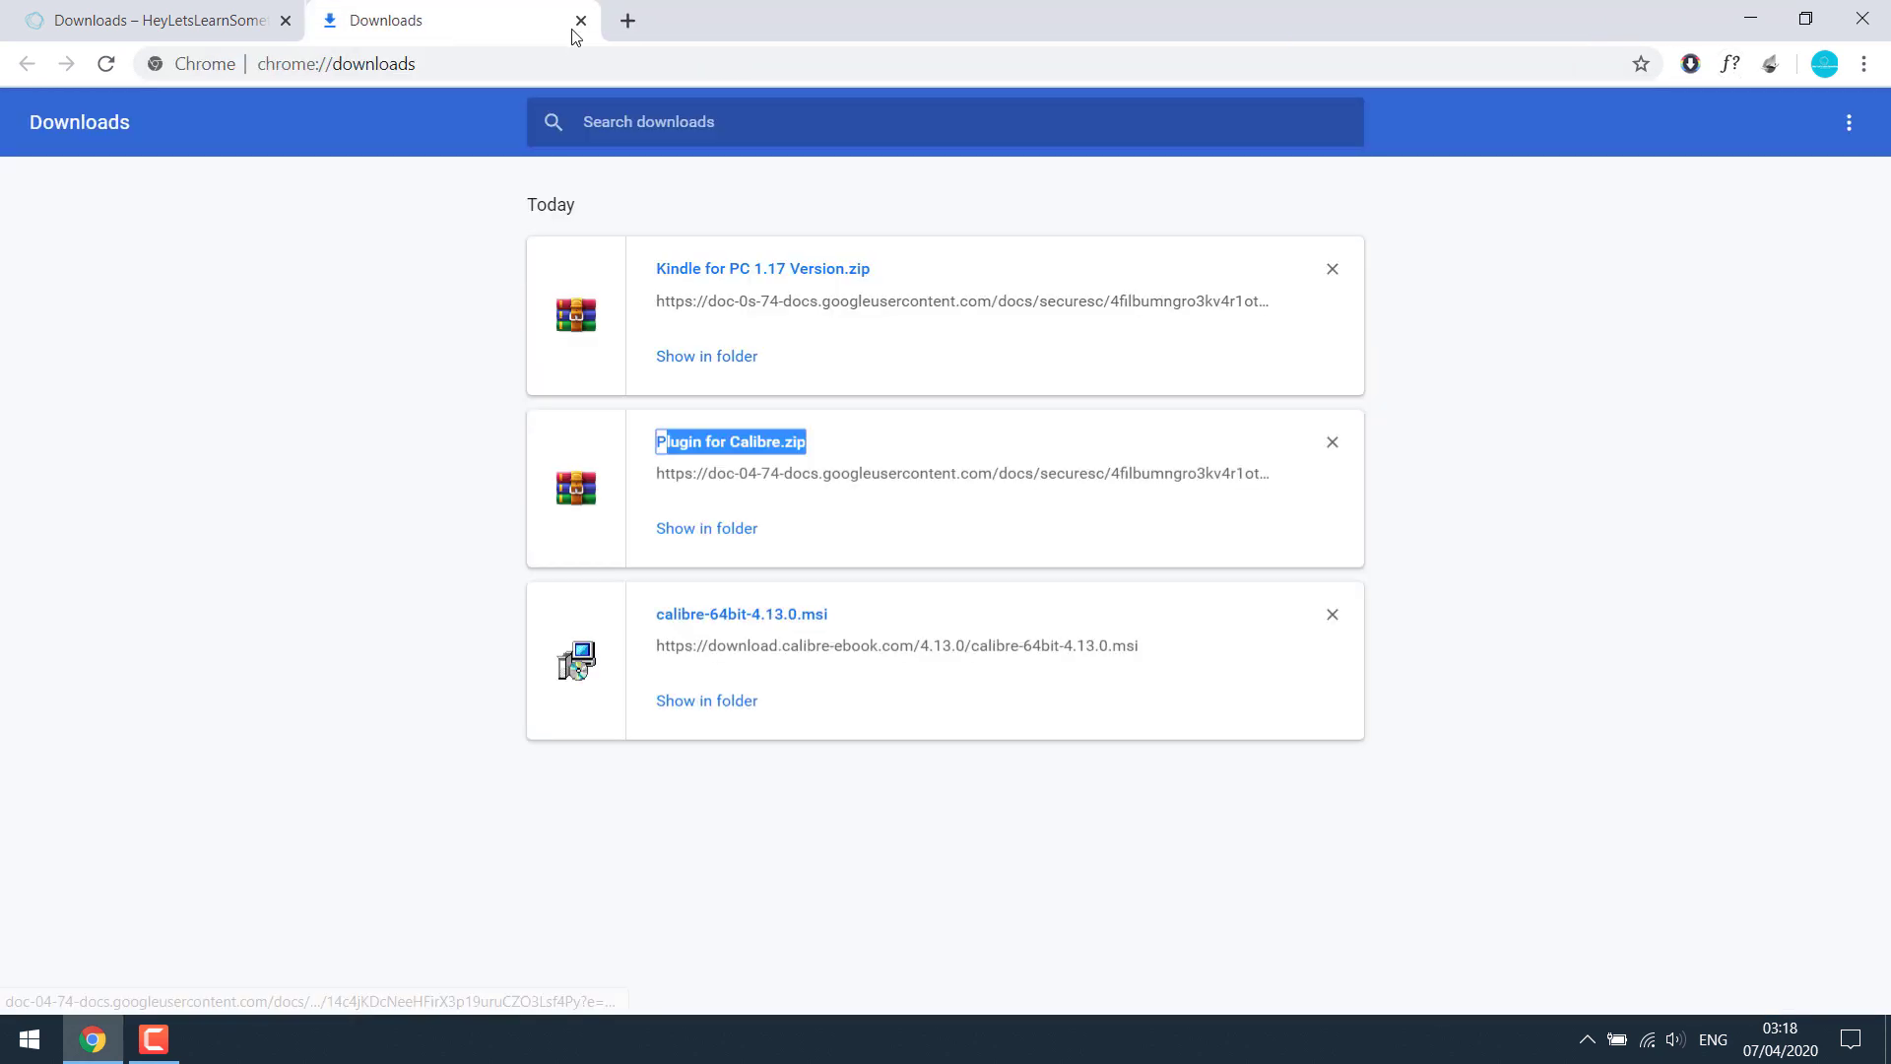
click(957, 474)
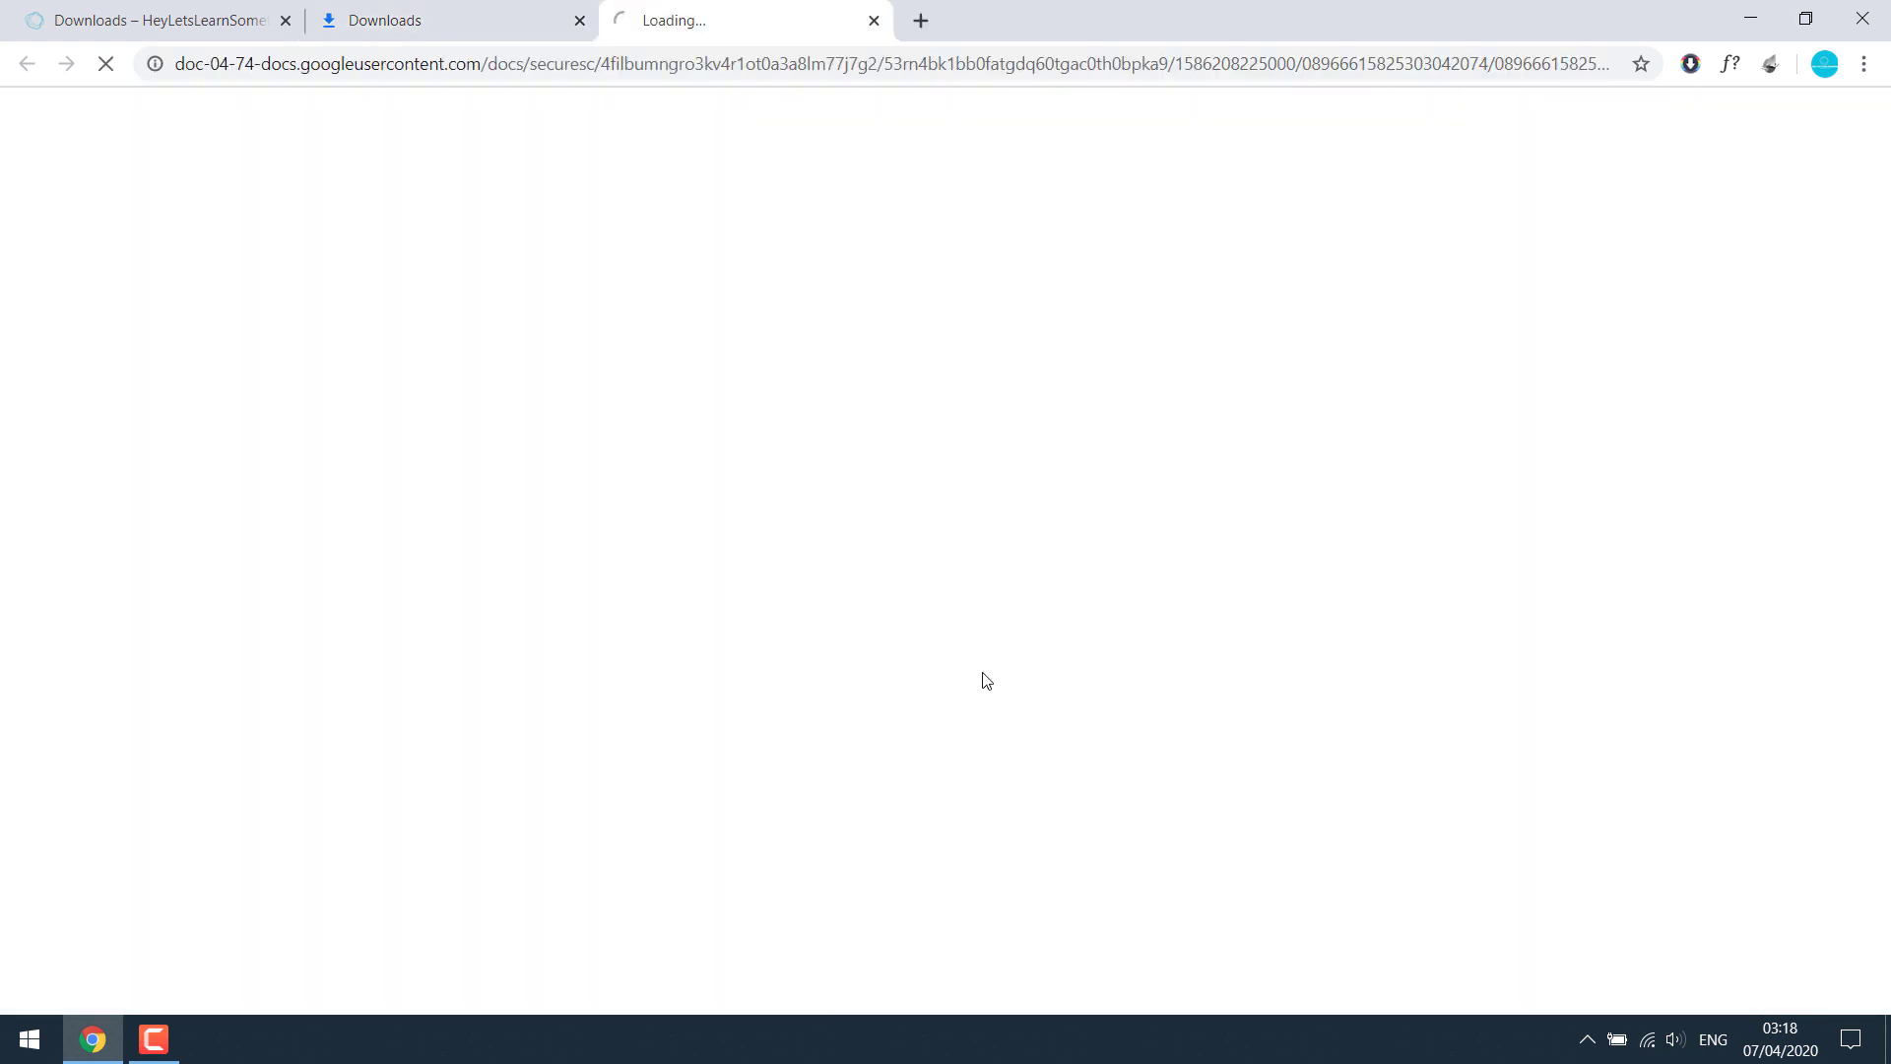
click(872, 20)
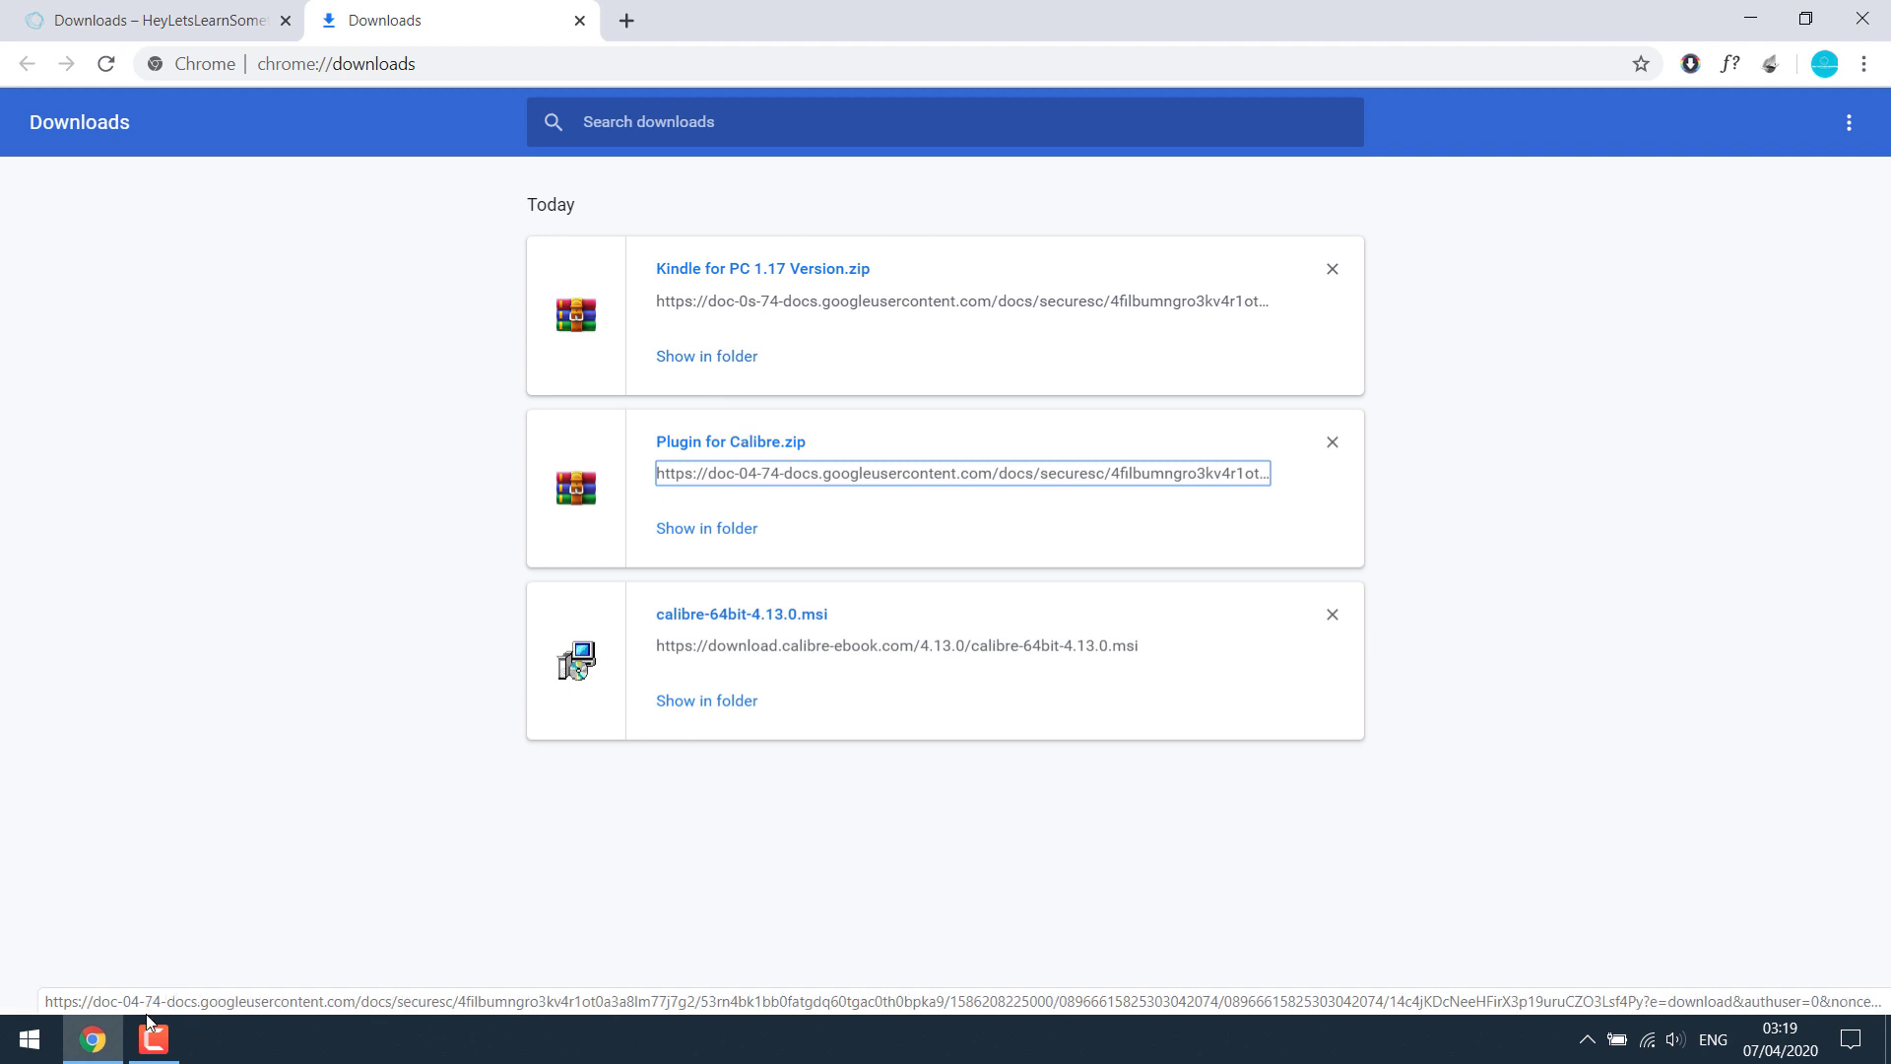
- Show the desktop and open the Windows Control Panel
key(super+d)
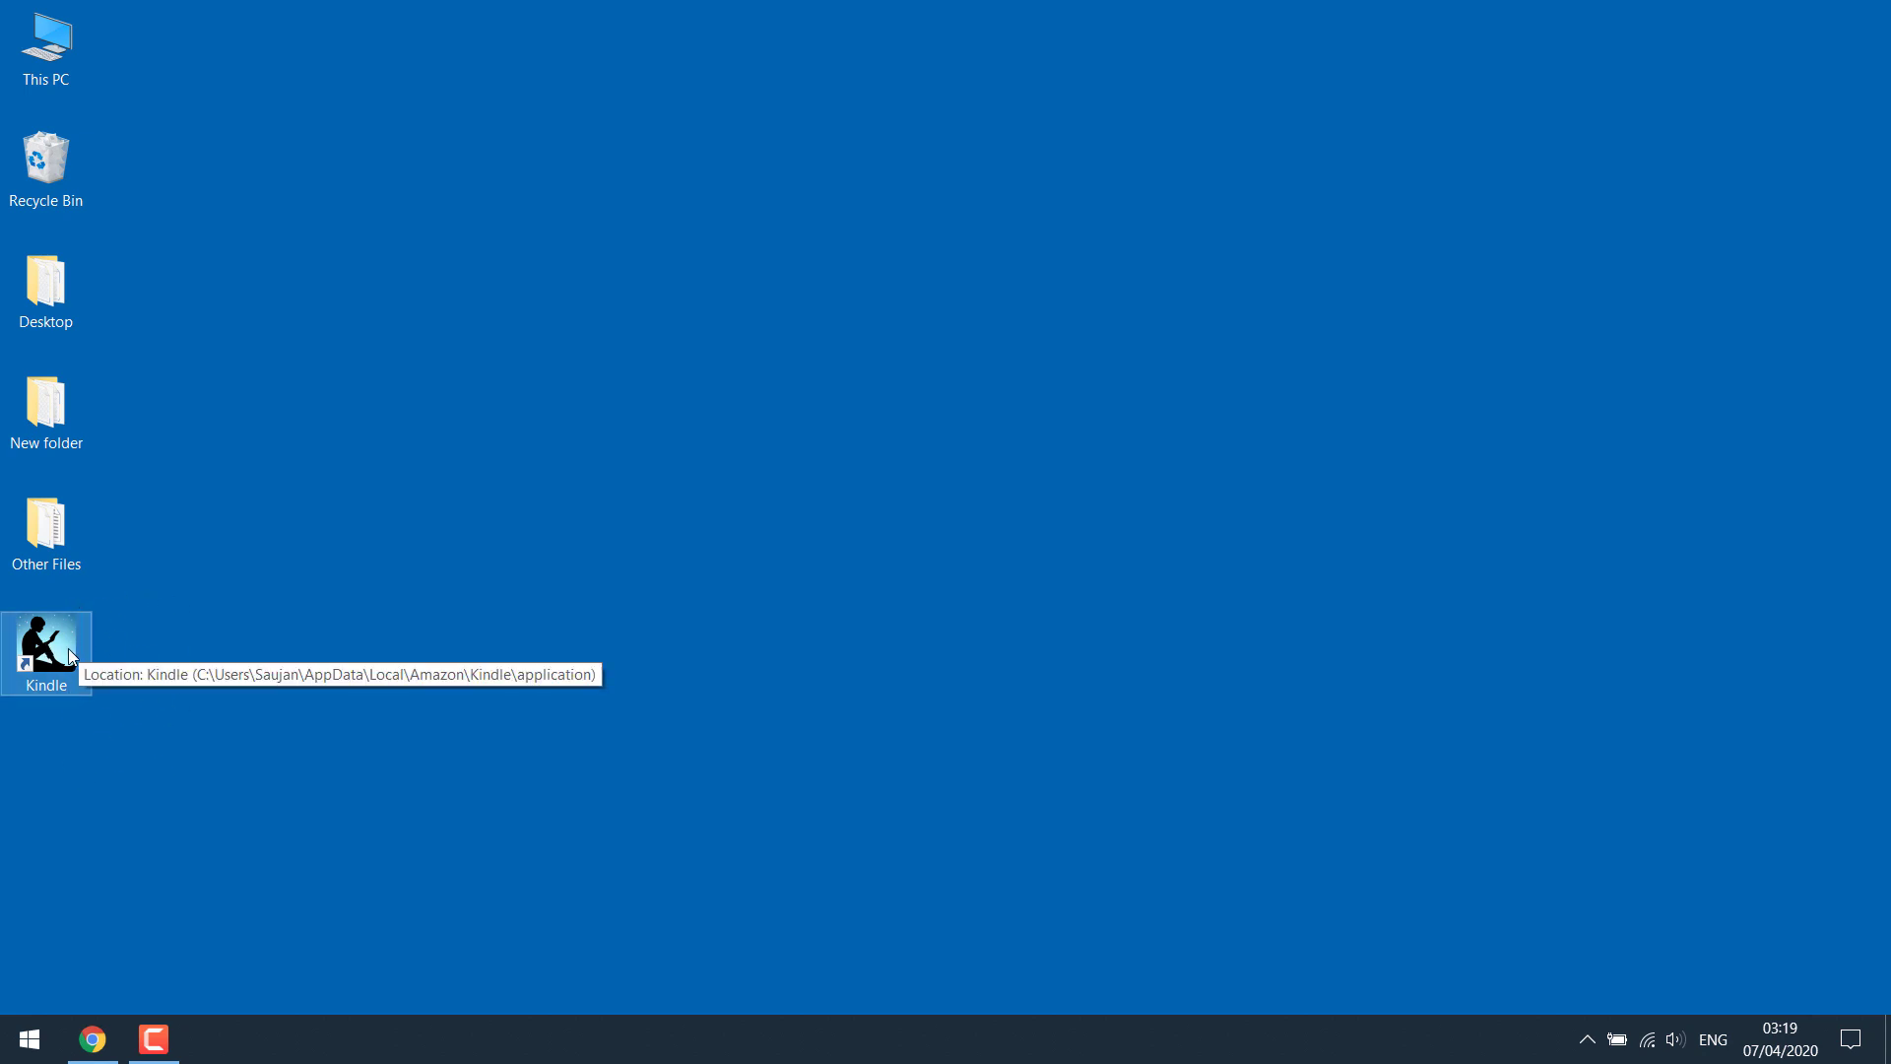
click(29, 1039)
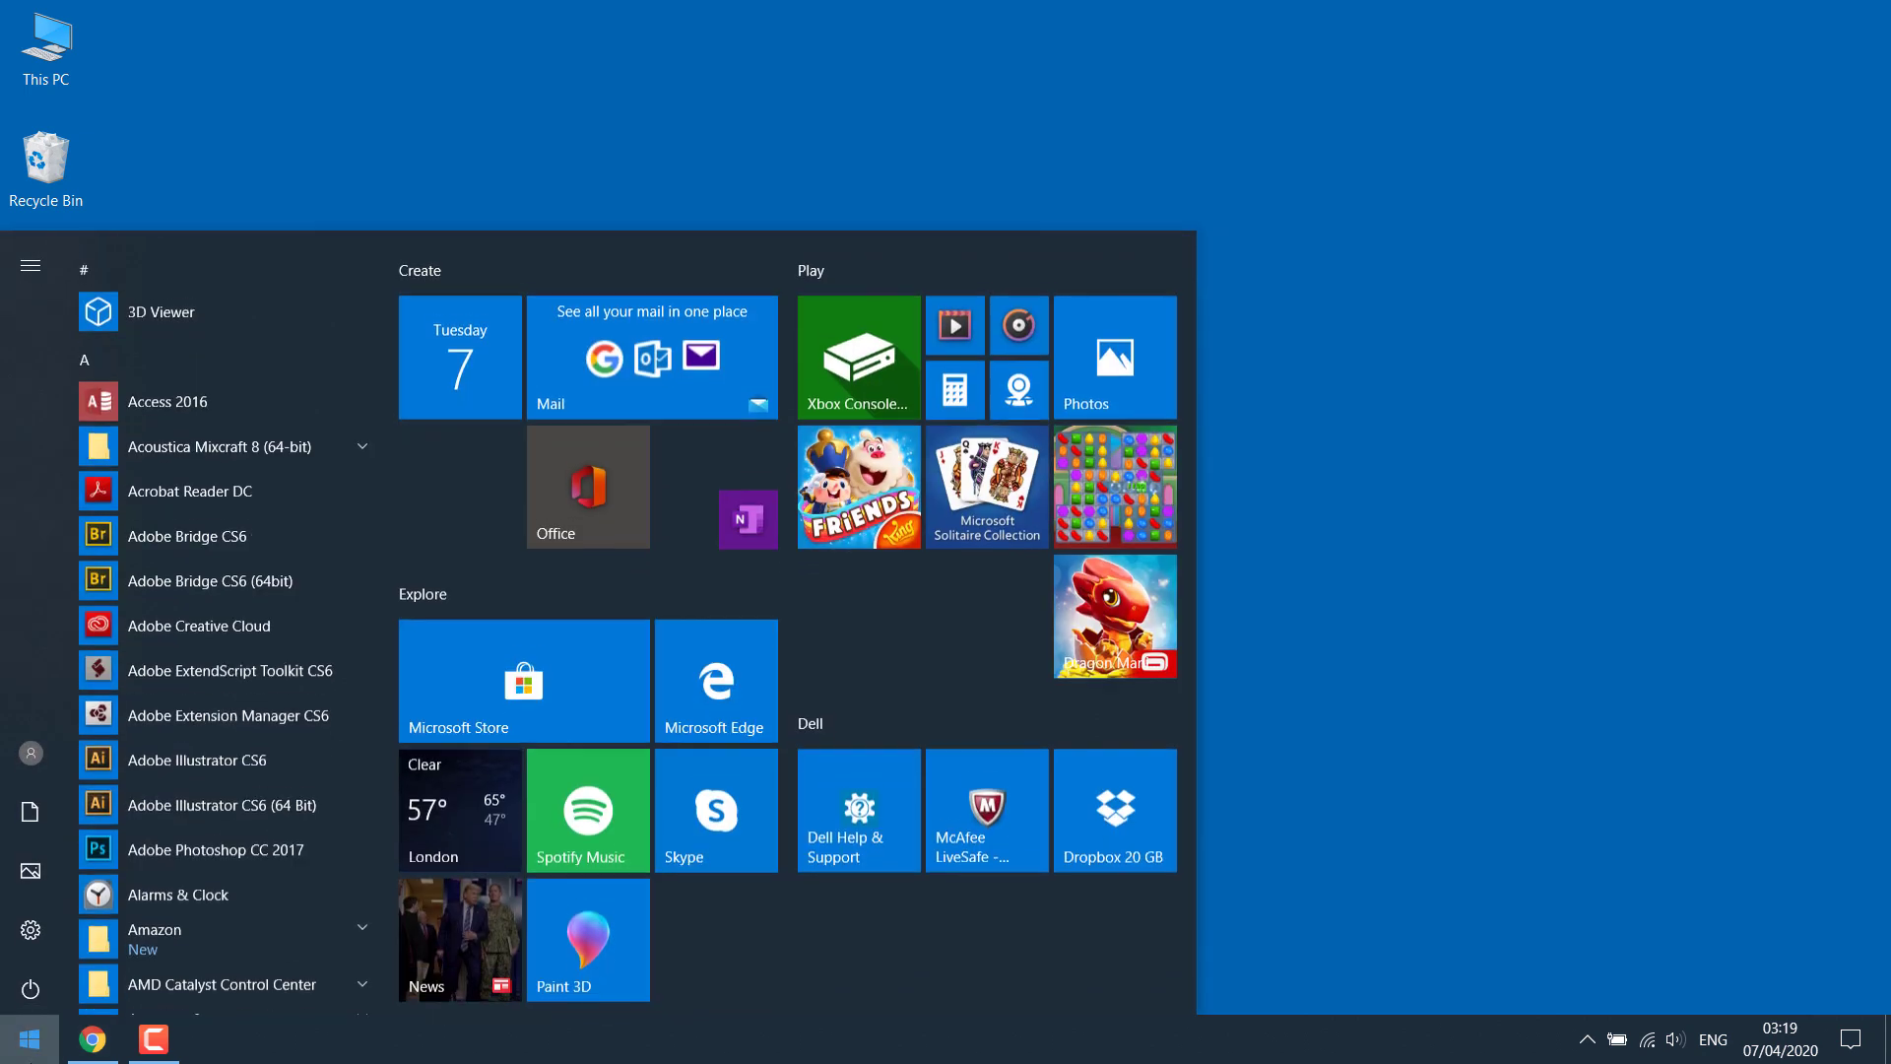
click(30, 1039)
text(contr)
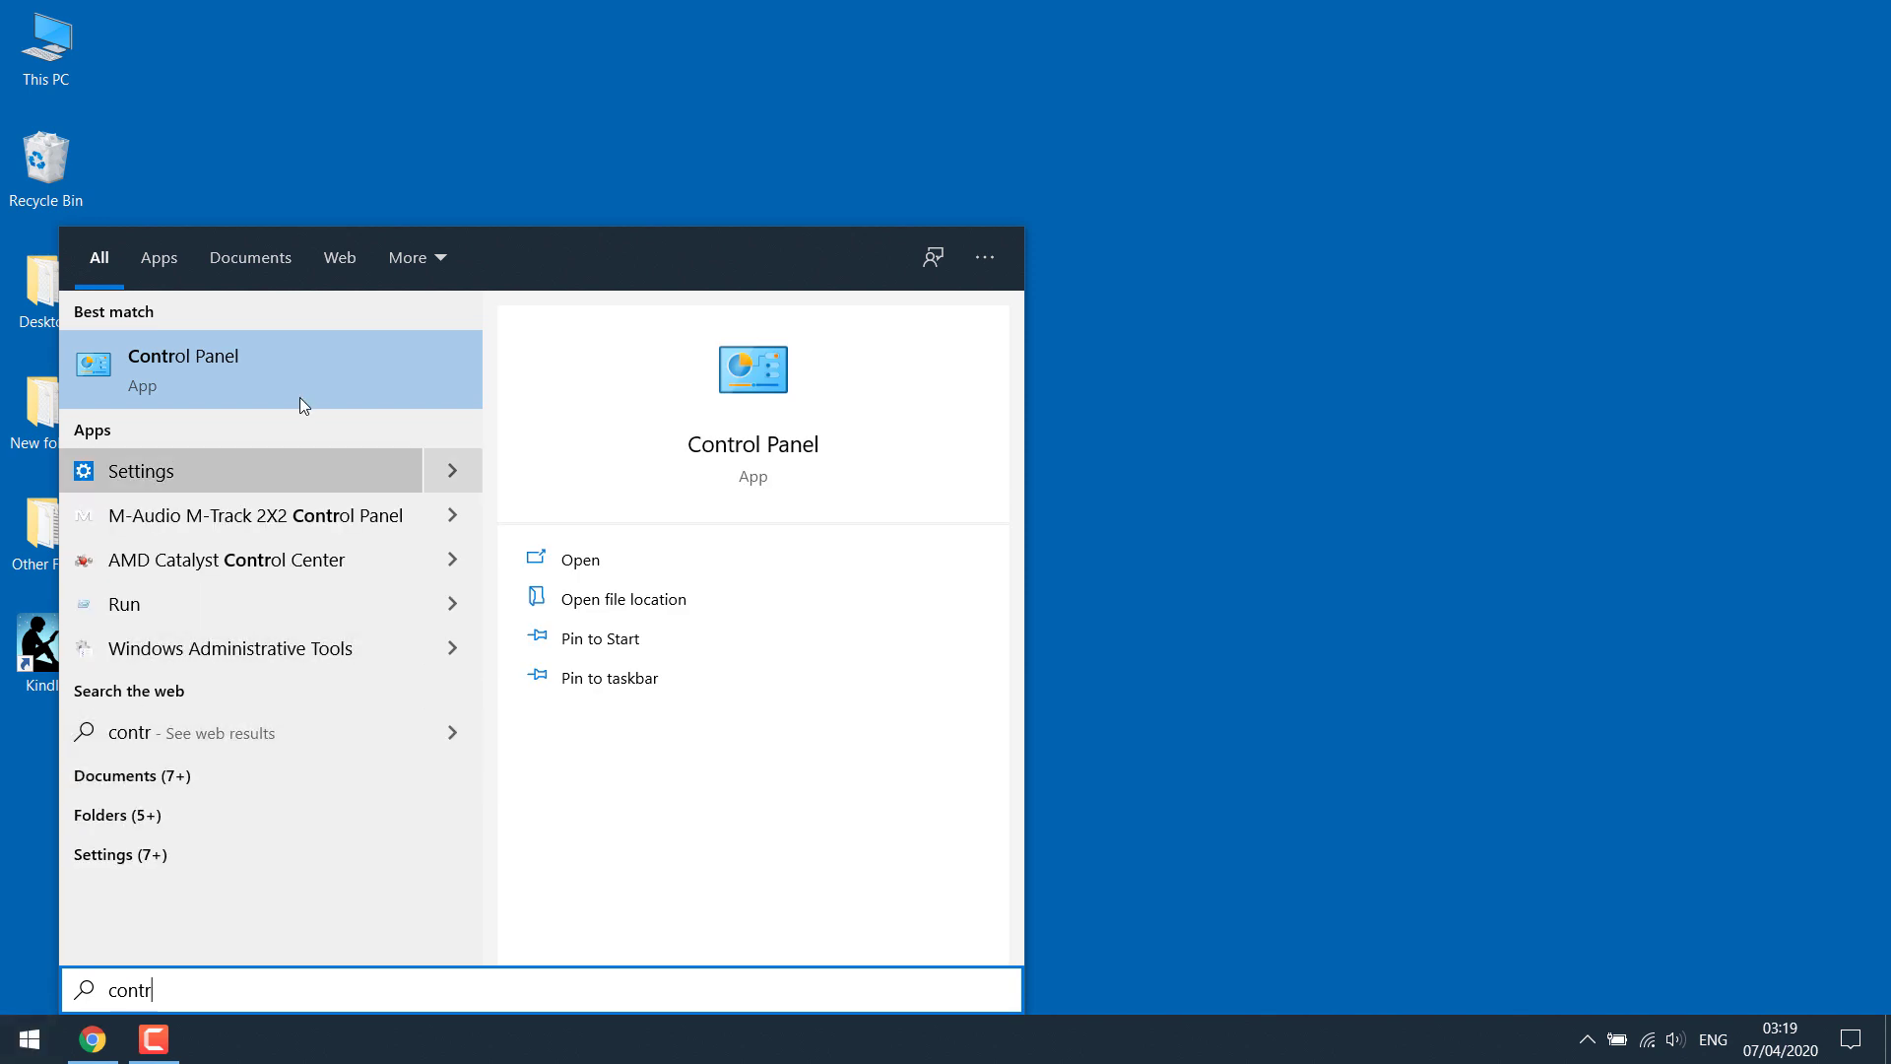
click(308, 380)
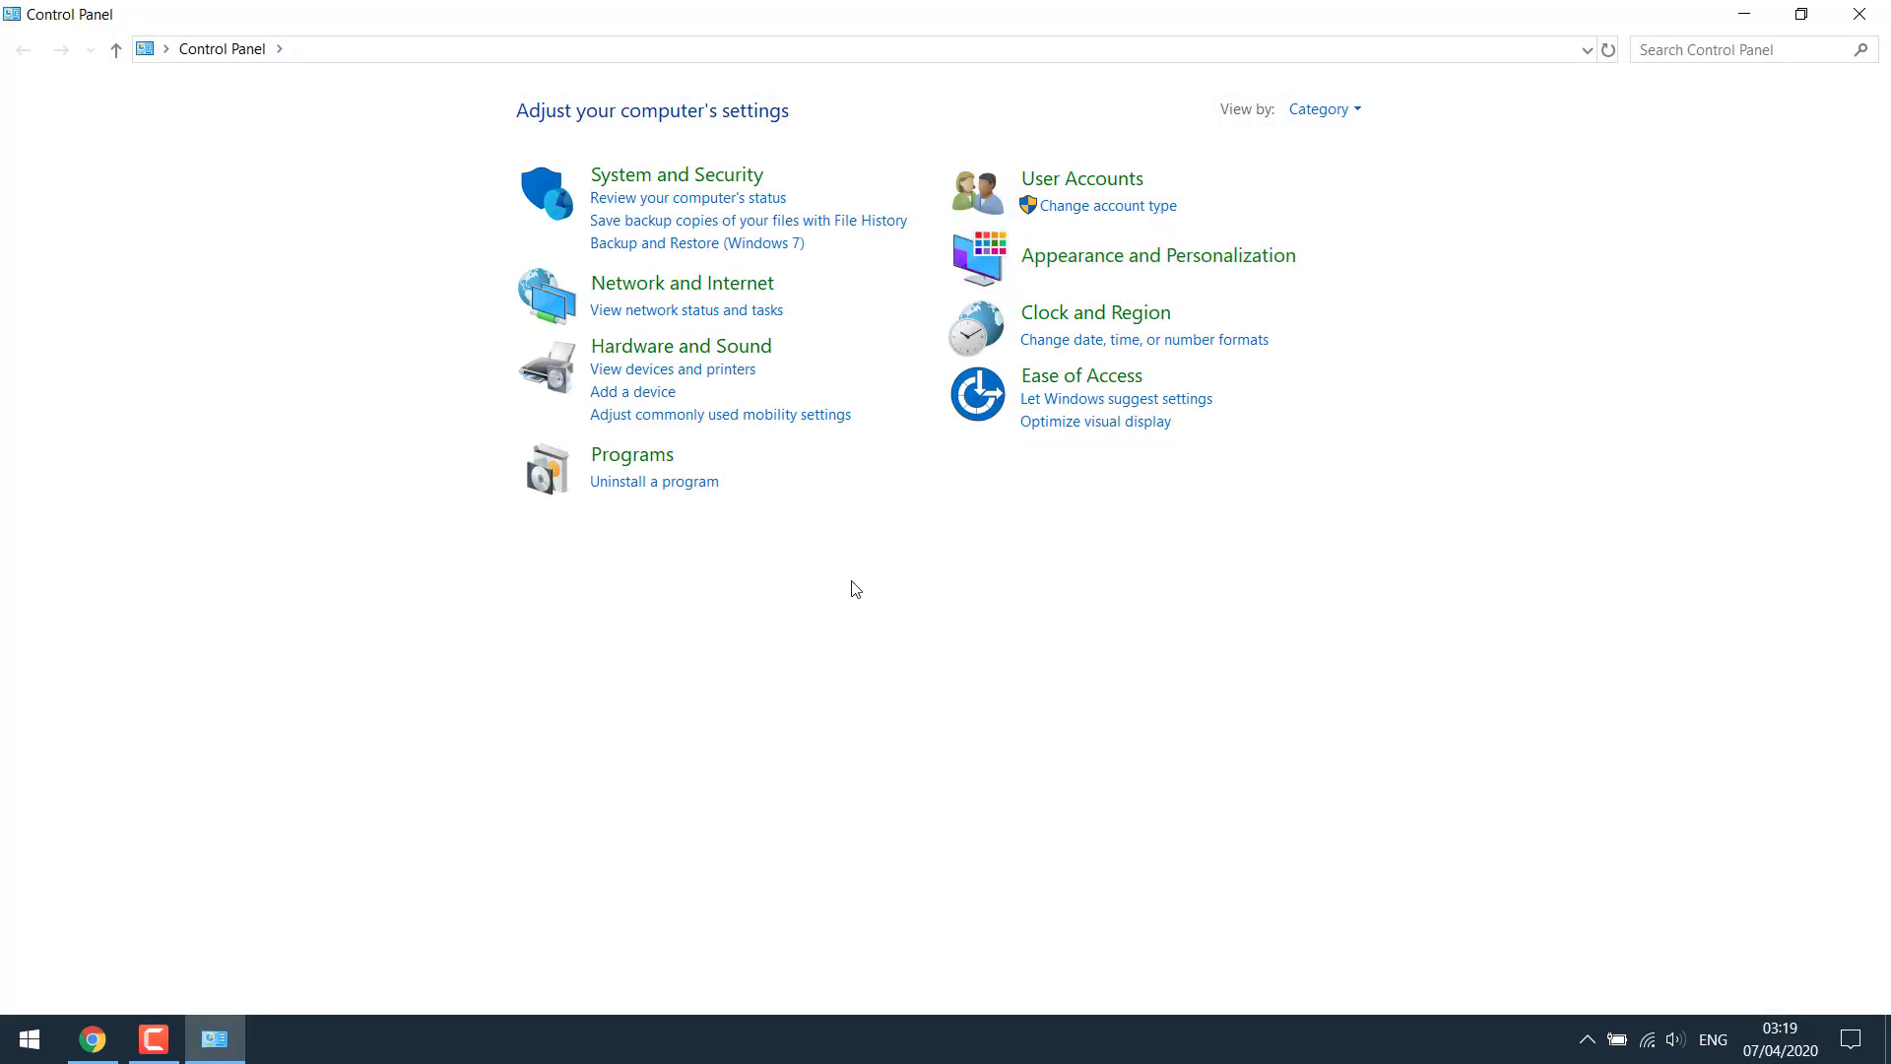
- Uninstall Amazon Kindle from the computer and finish its uninstaller, leaving the option to manage content and devices enabled
click(666, 483)
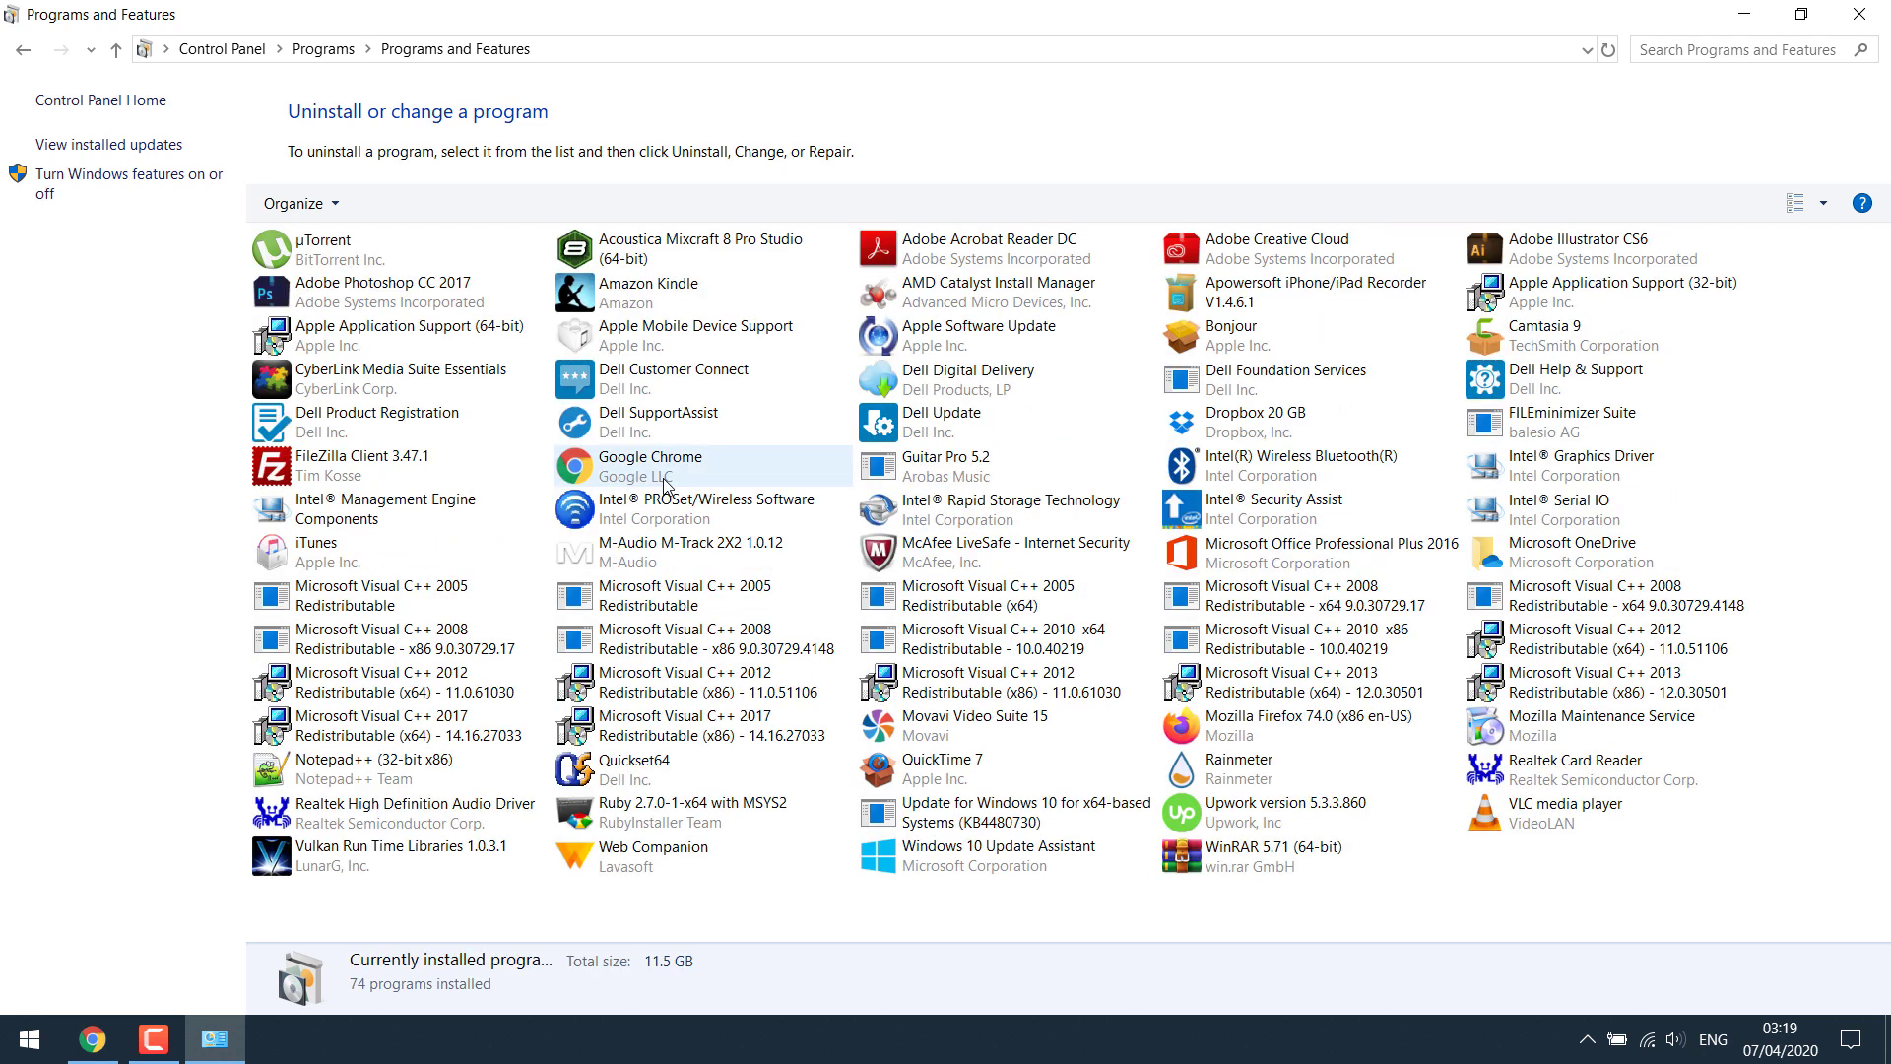
double_click(674, 306)
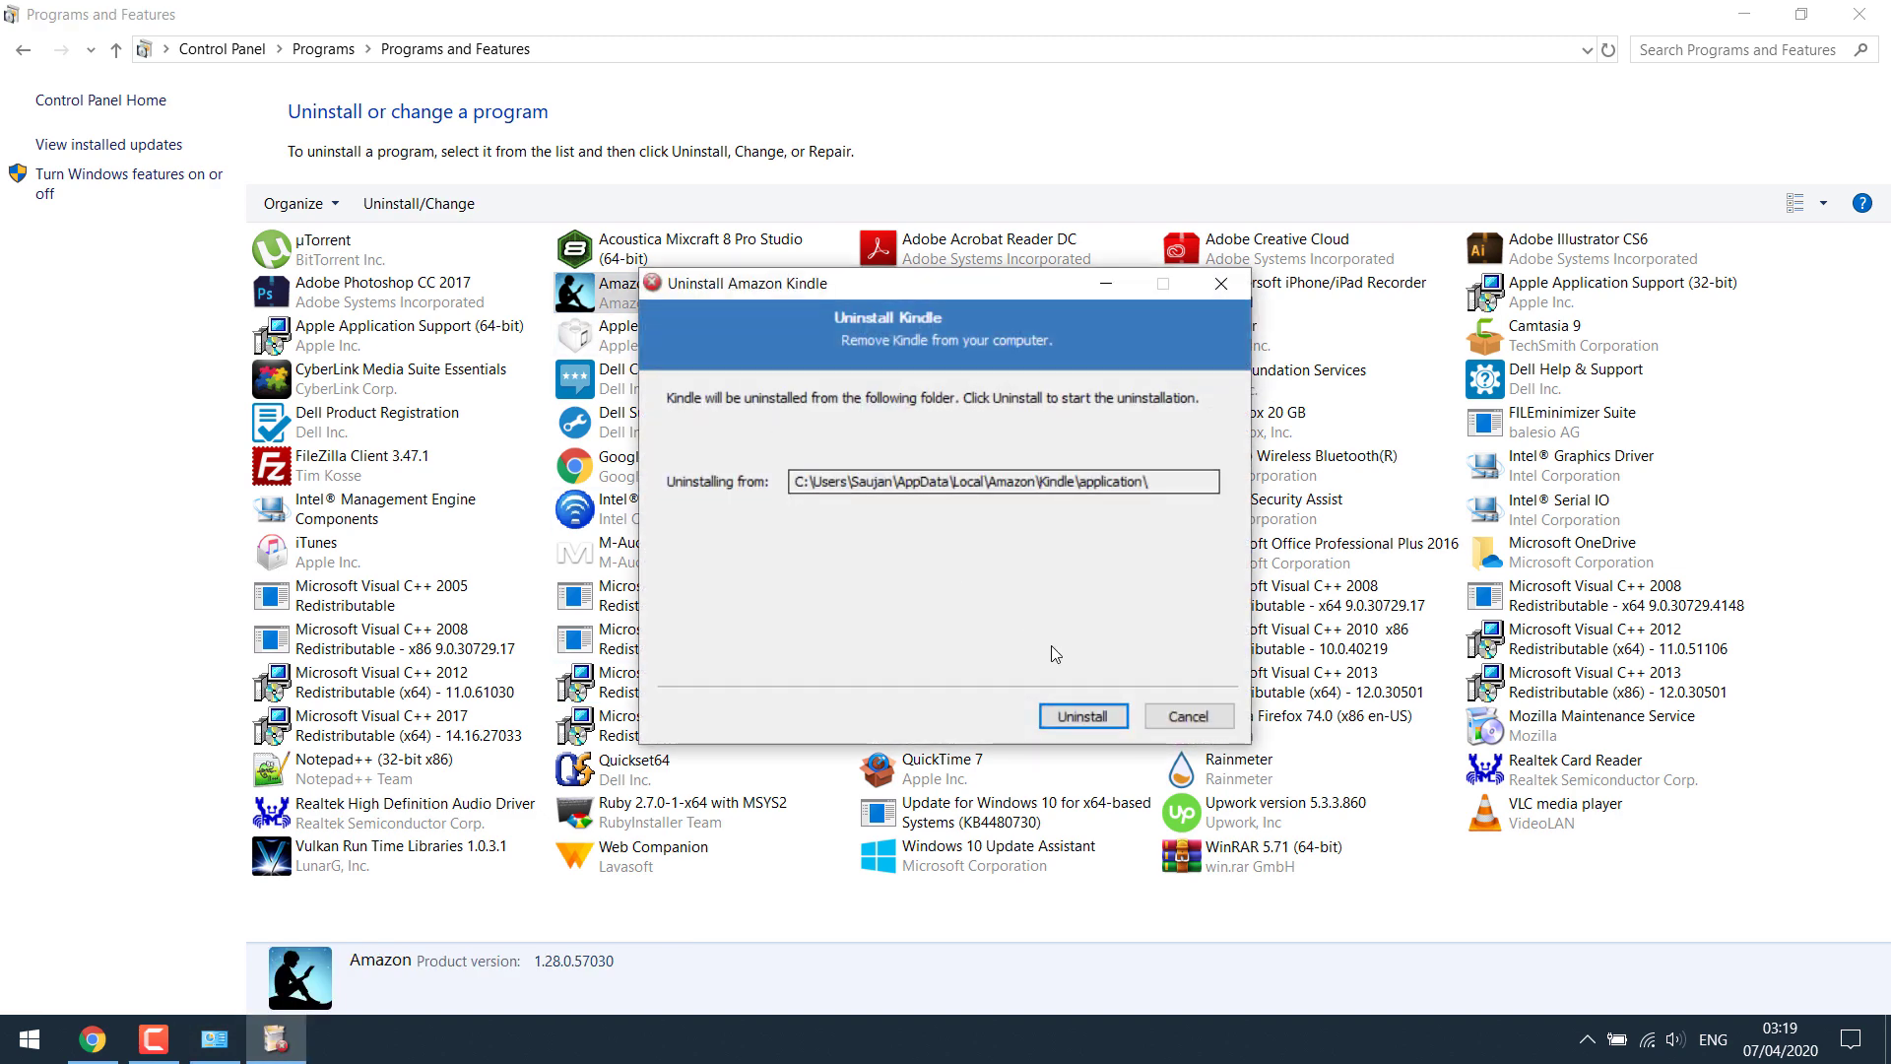
click(1087, 718)
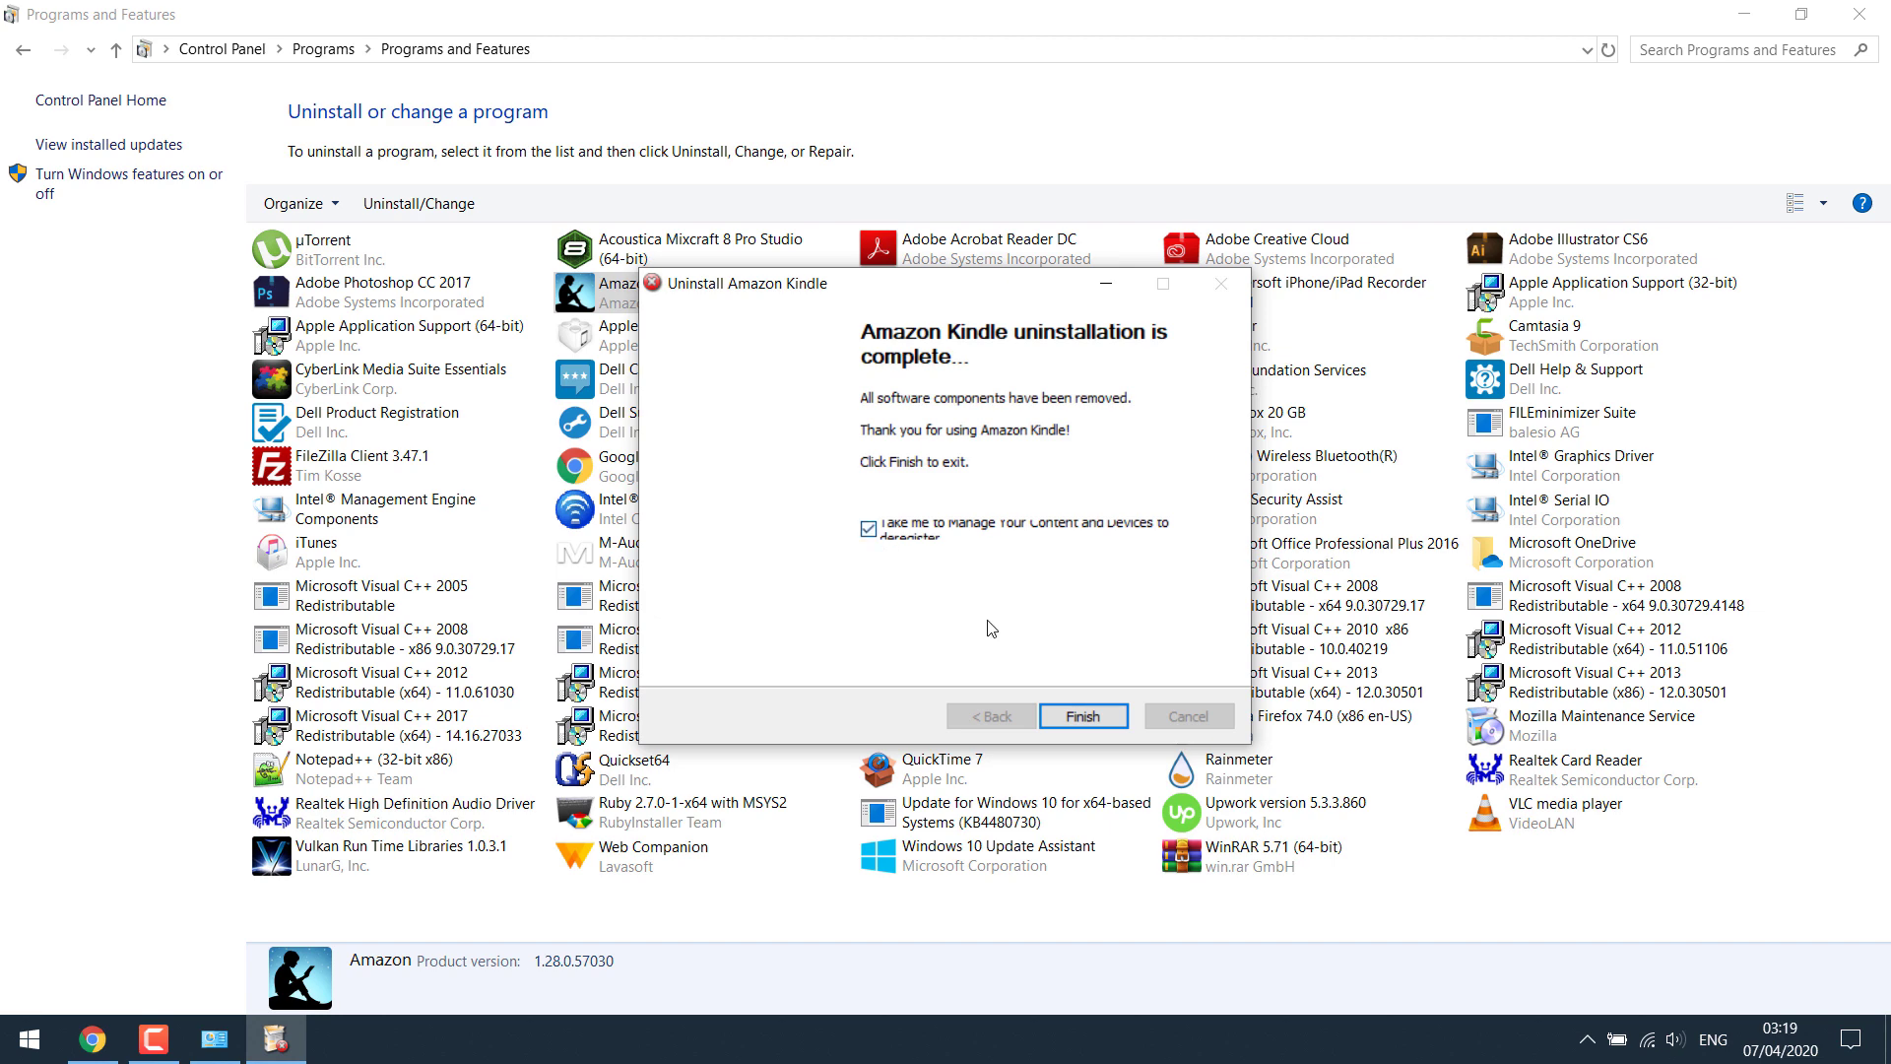
click(1083, 716)
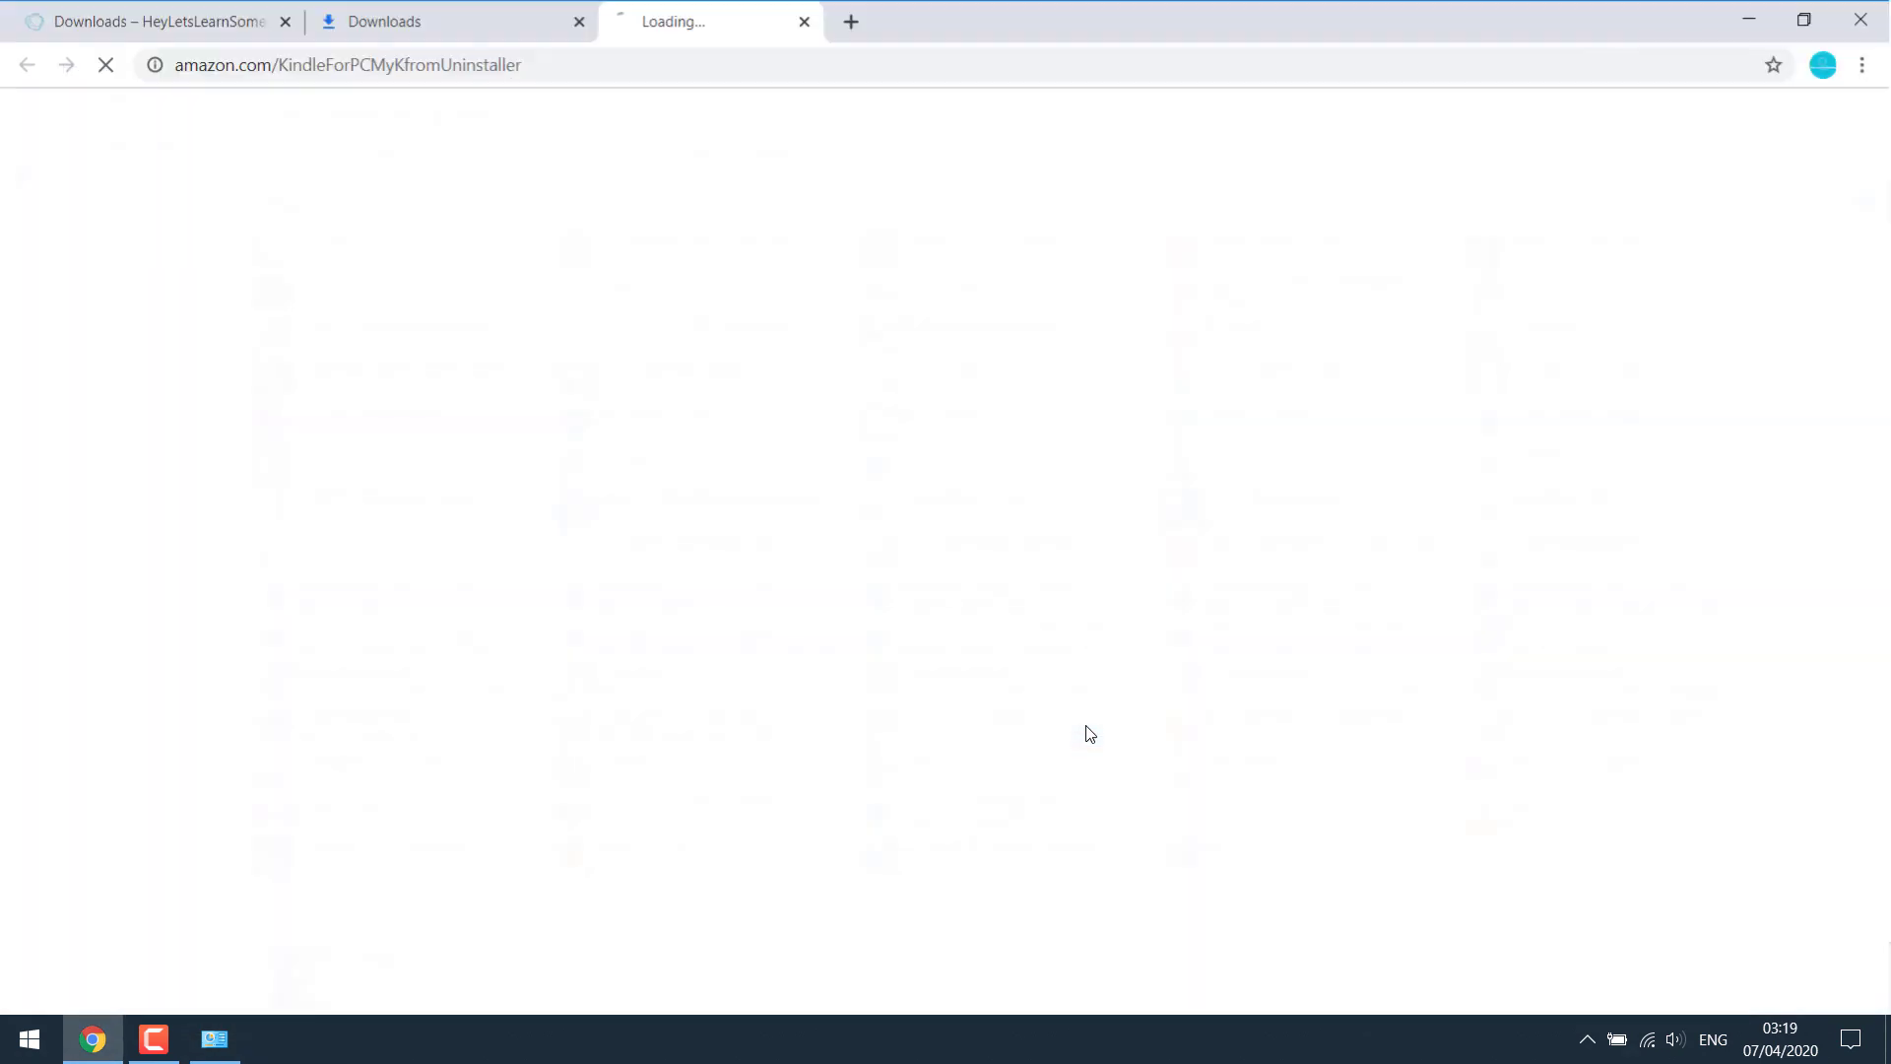
- Close the Amazon page and the HeyLetsLearn downloads page, minimize the browser and close Programs and Features
click(879, 21)
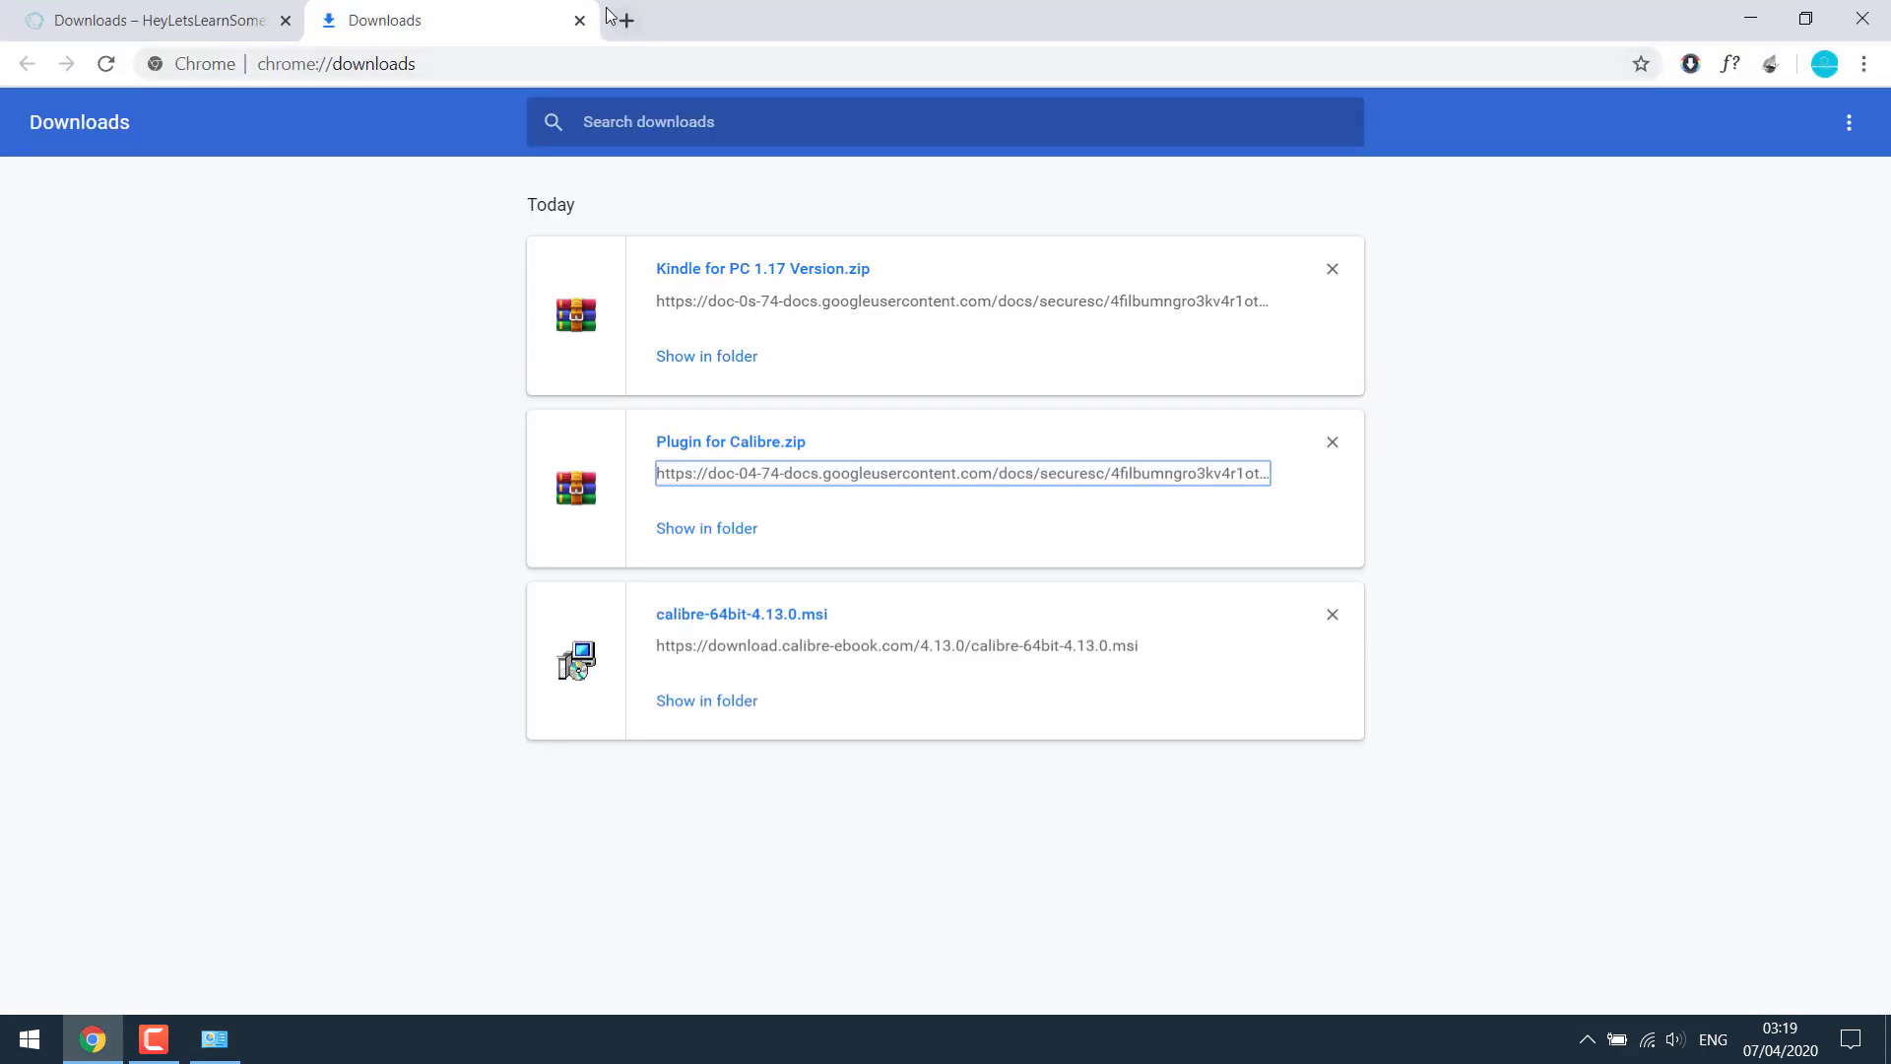
click(217, 14)
click(285, 21)
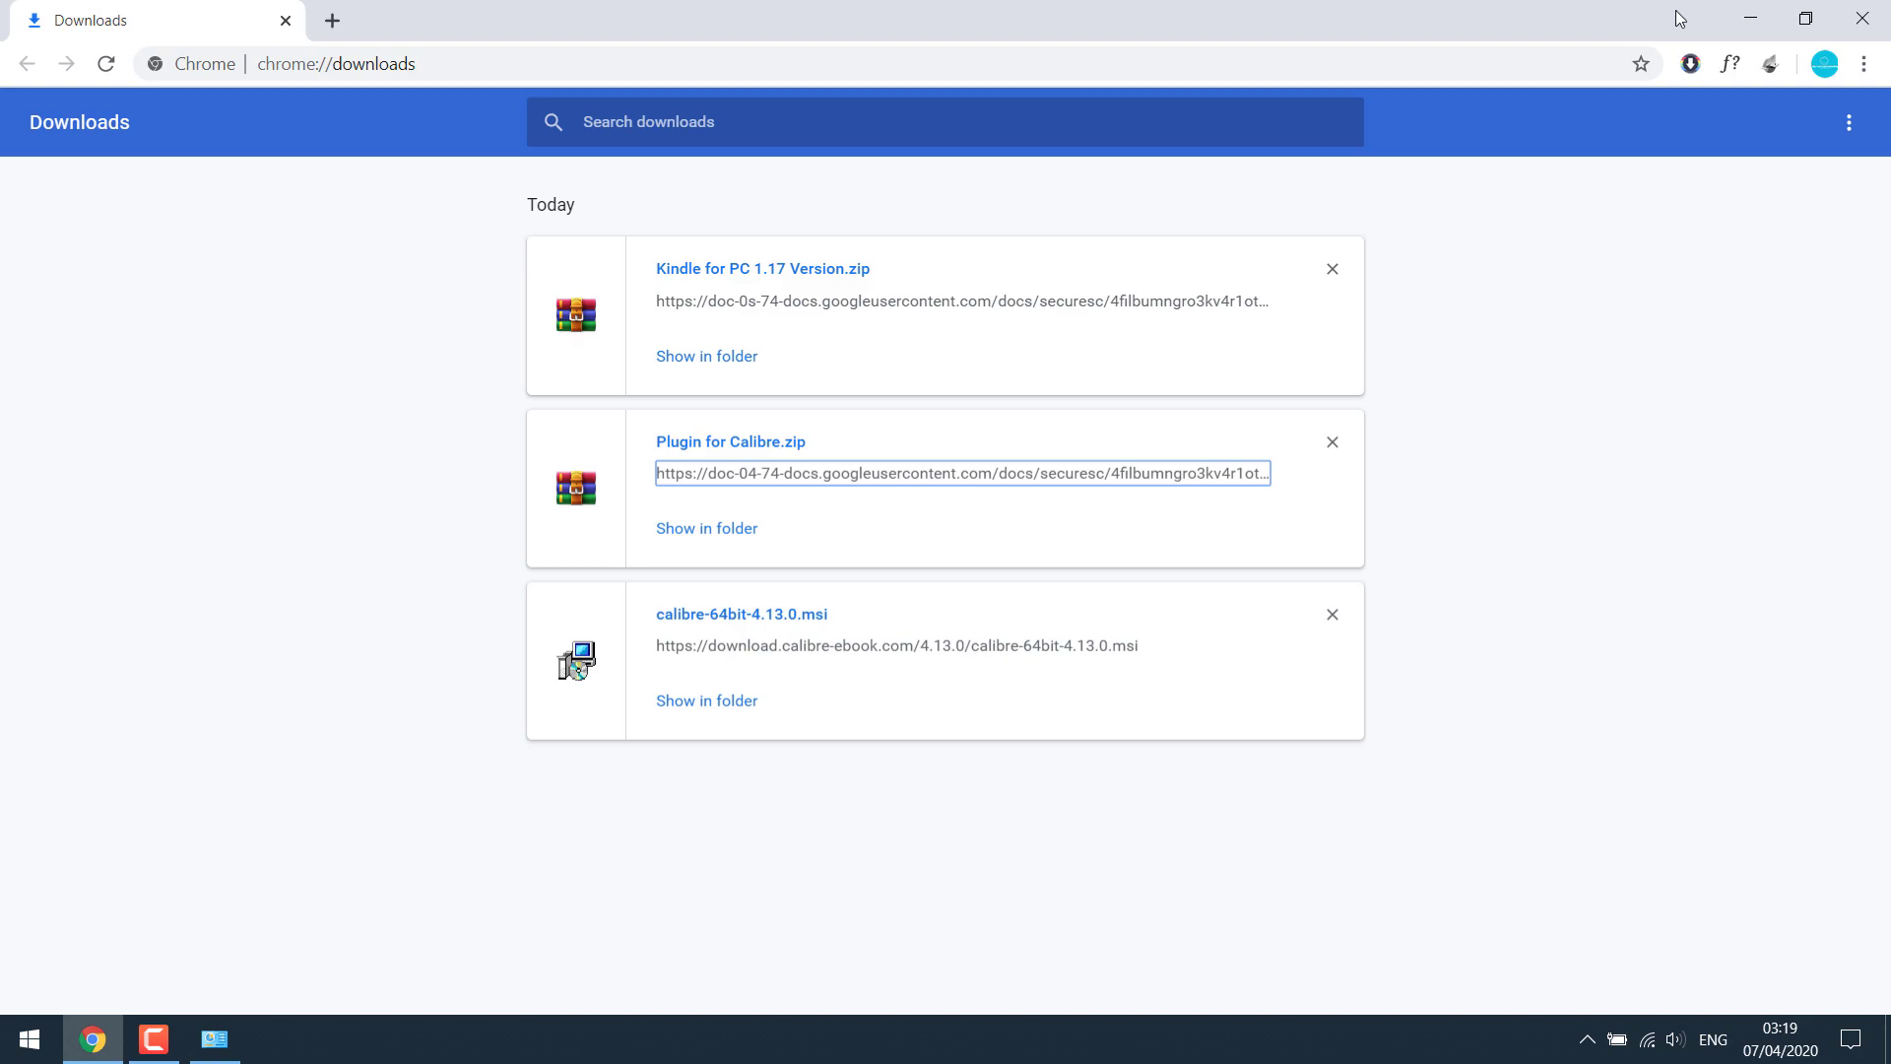
click(1750, 17)
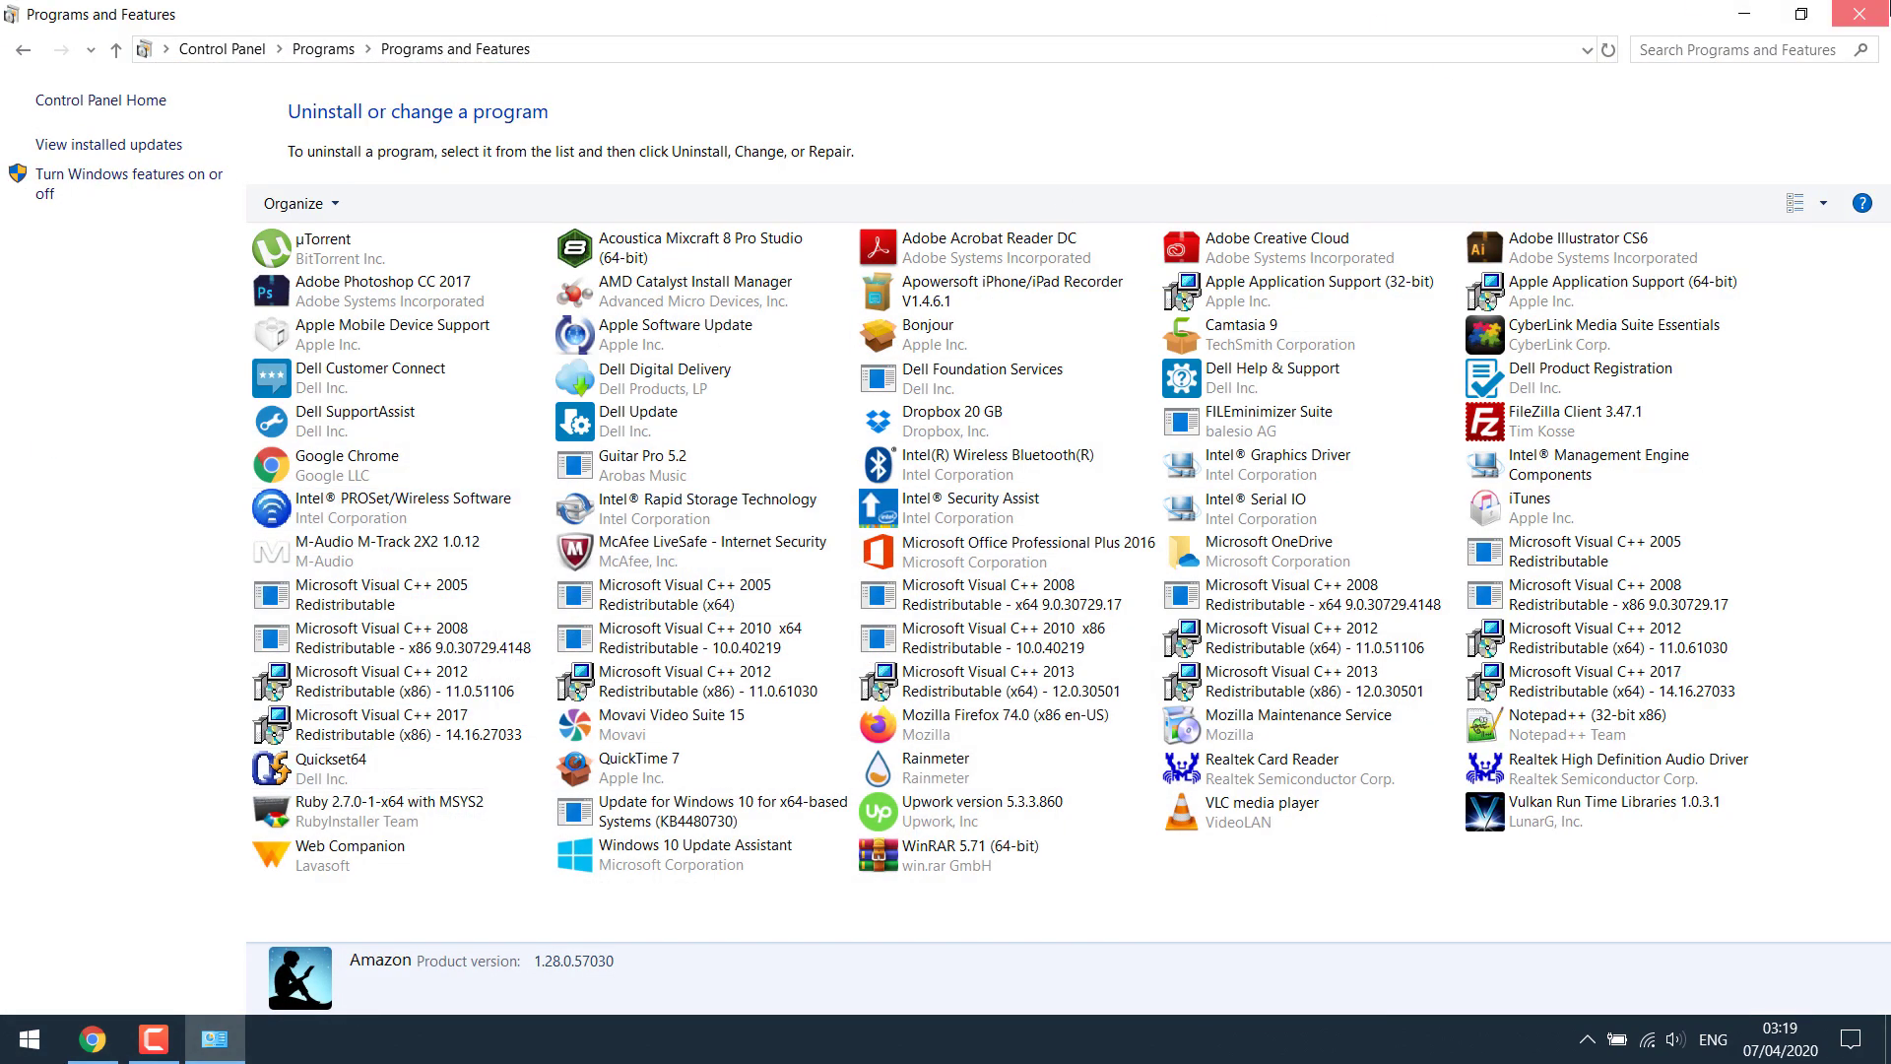
click(1859, 13)
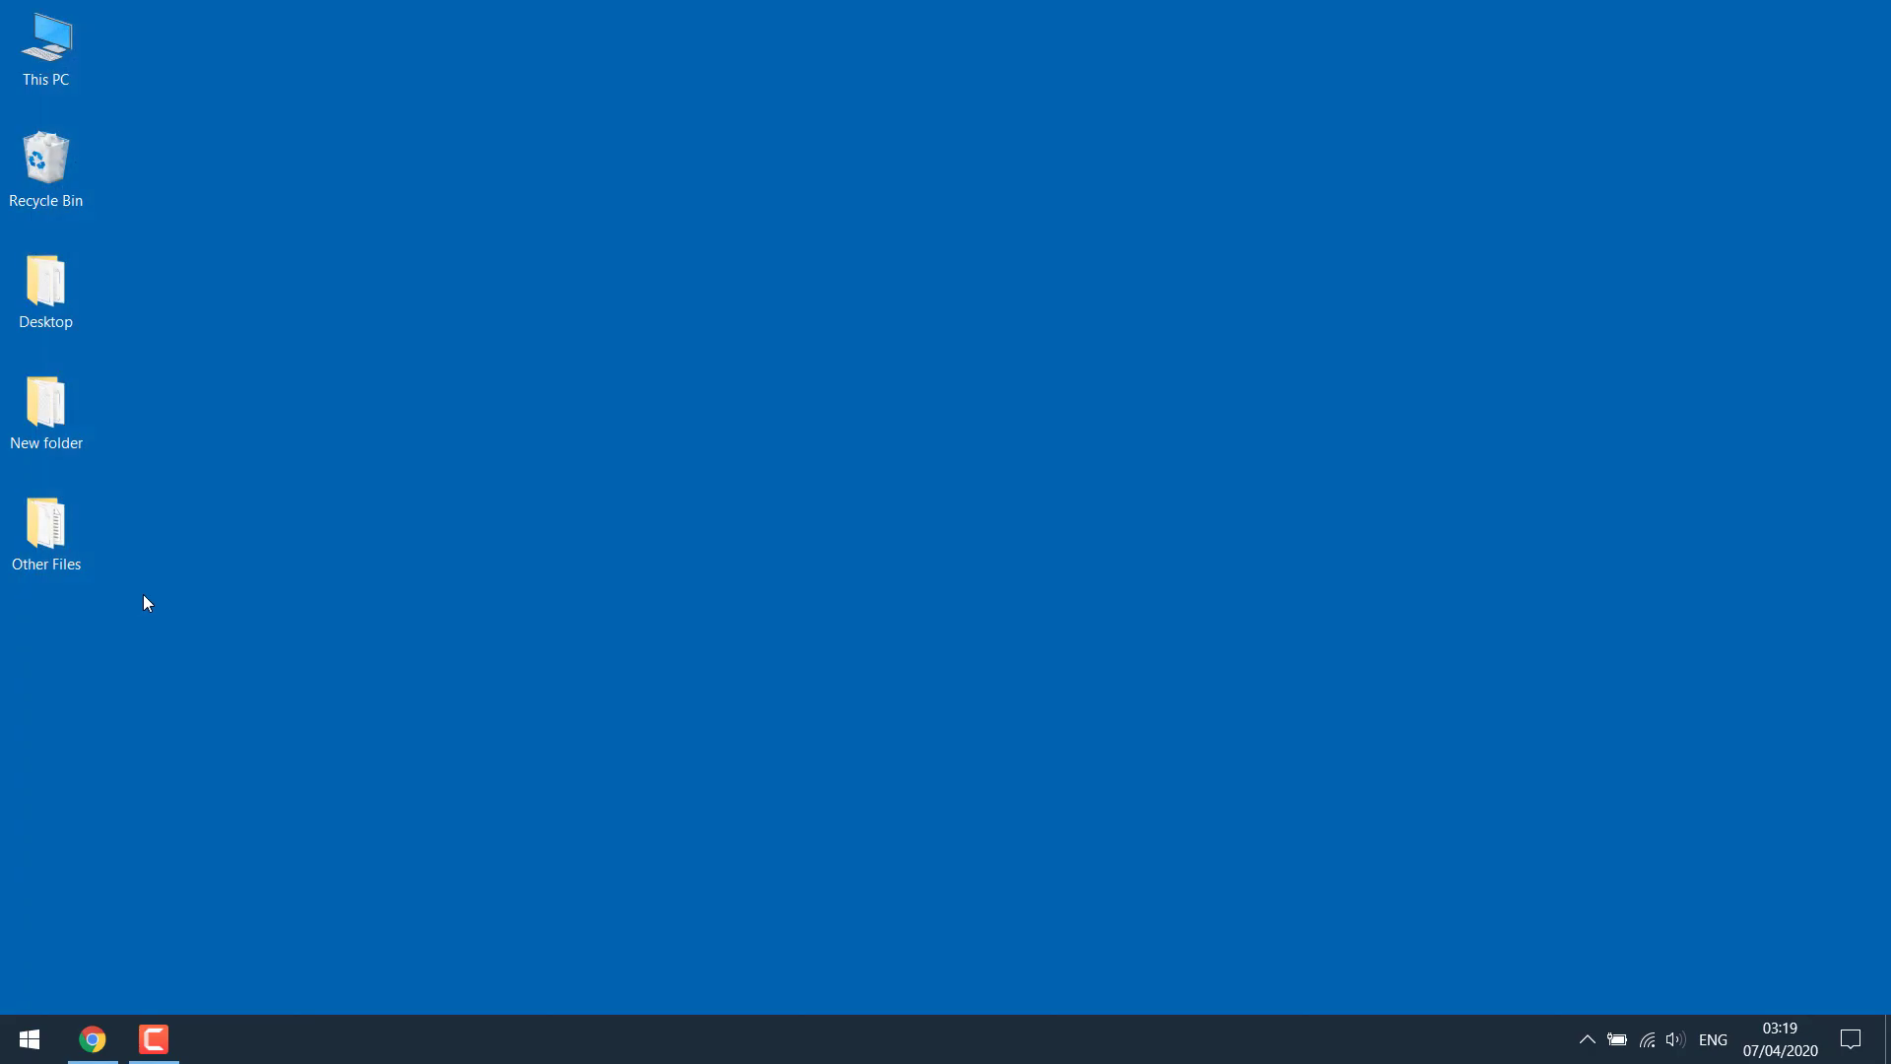
- Run KindleForPC-installer-1-17-44170.exe from the downloaded Kindle for PC 1.17 Version archive and accept the Kindle Terms of Use
click(92, 1039)
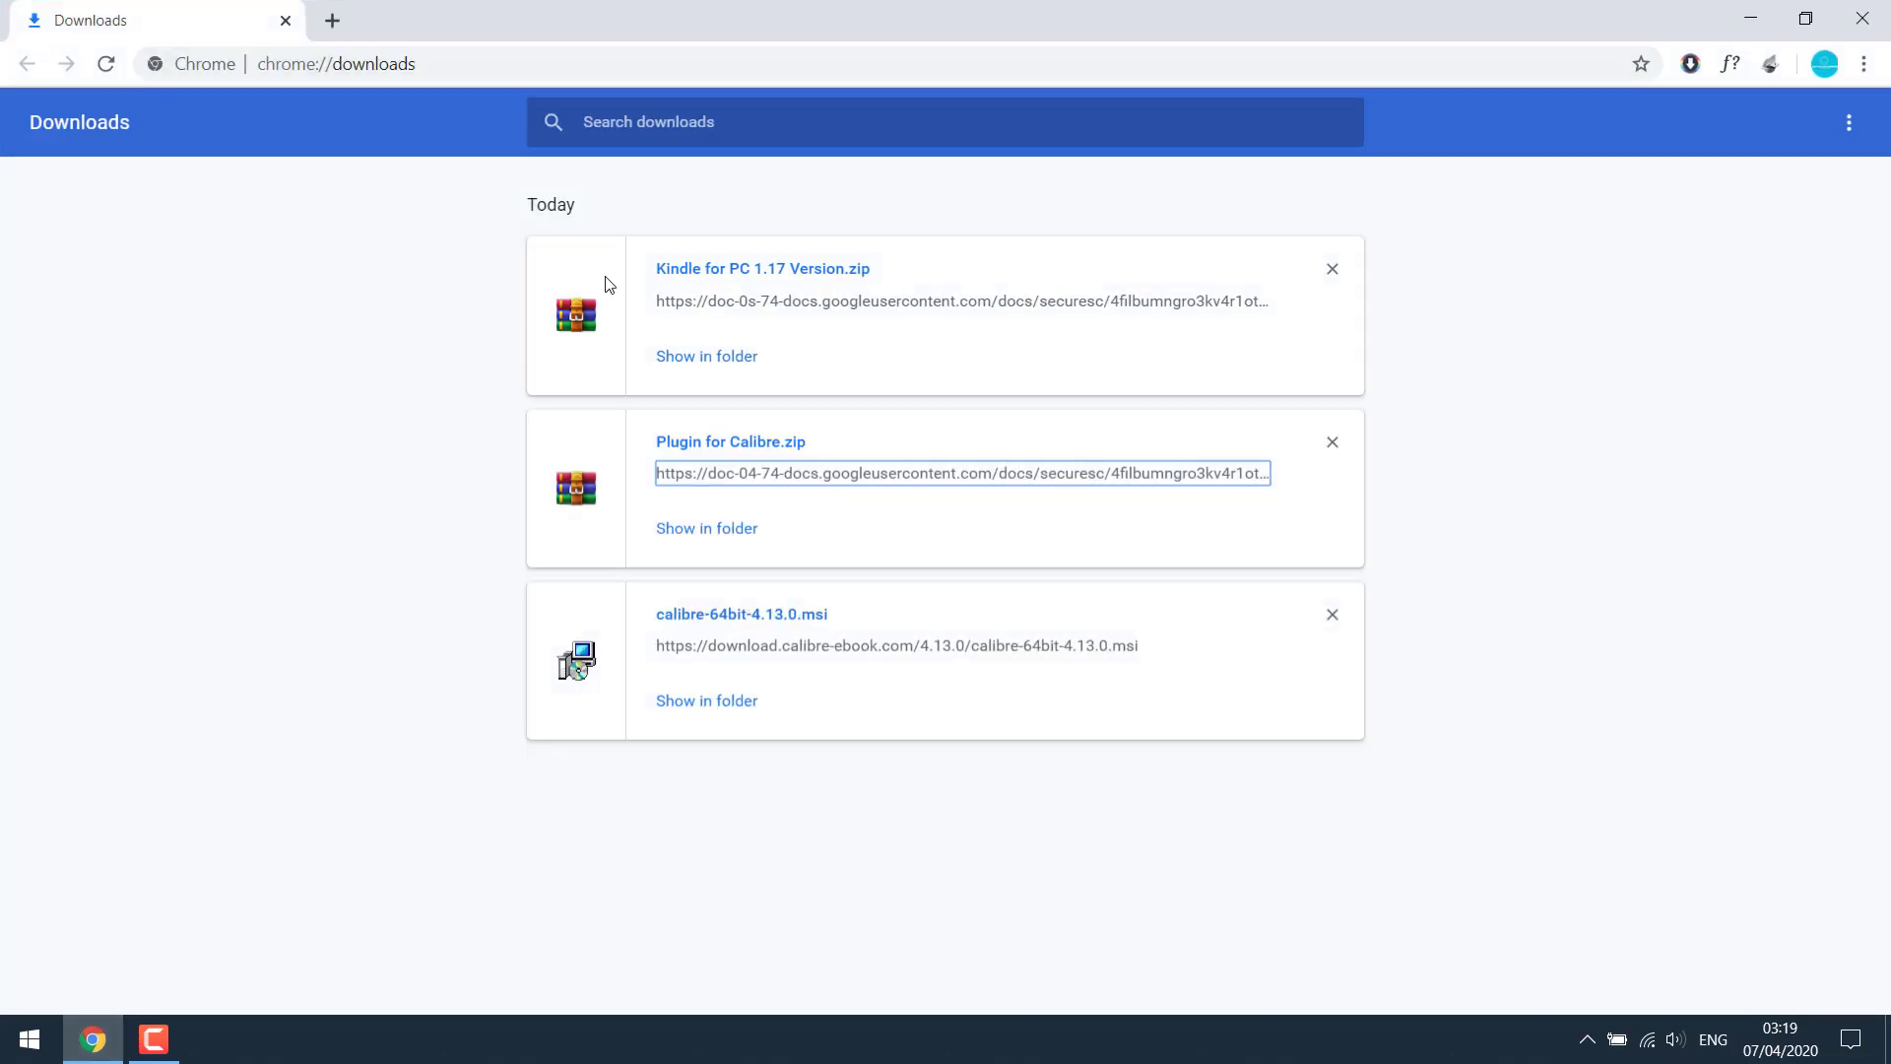
click(717, 705)
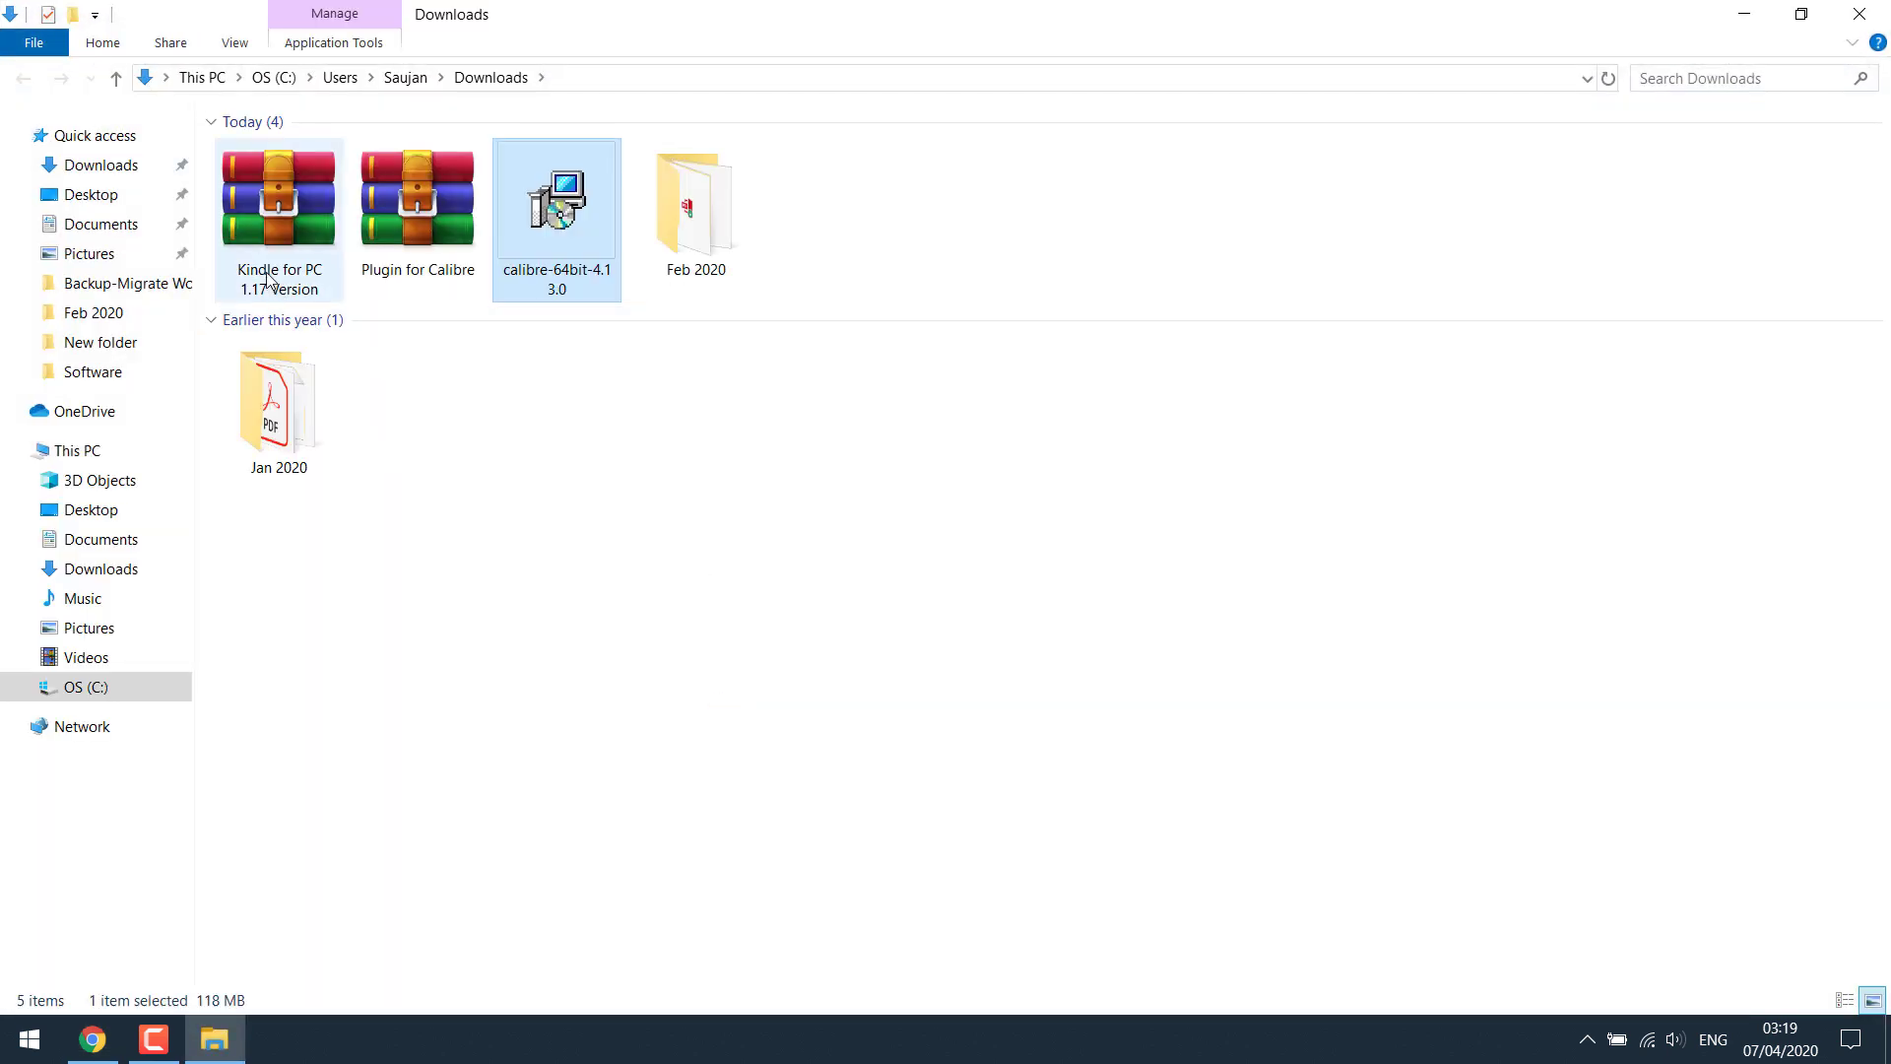
double_click(297, 205)
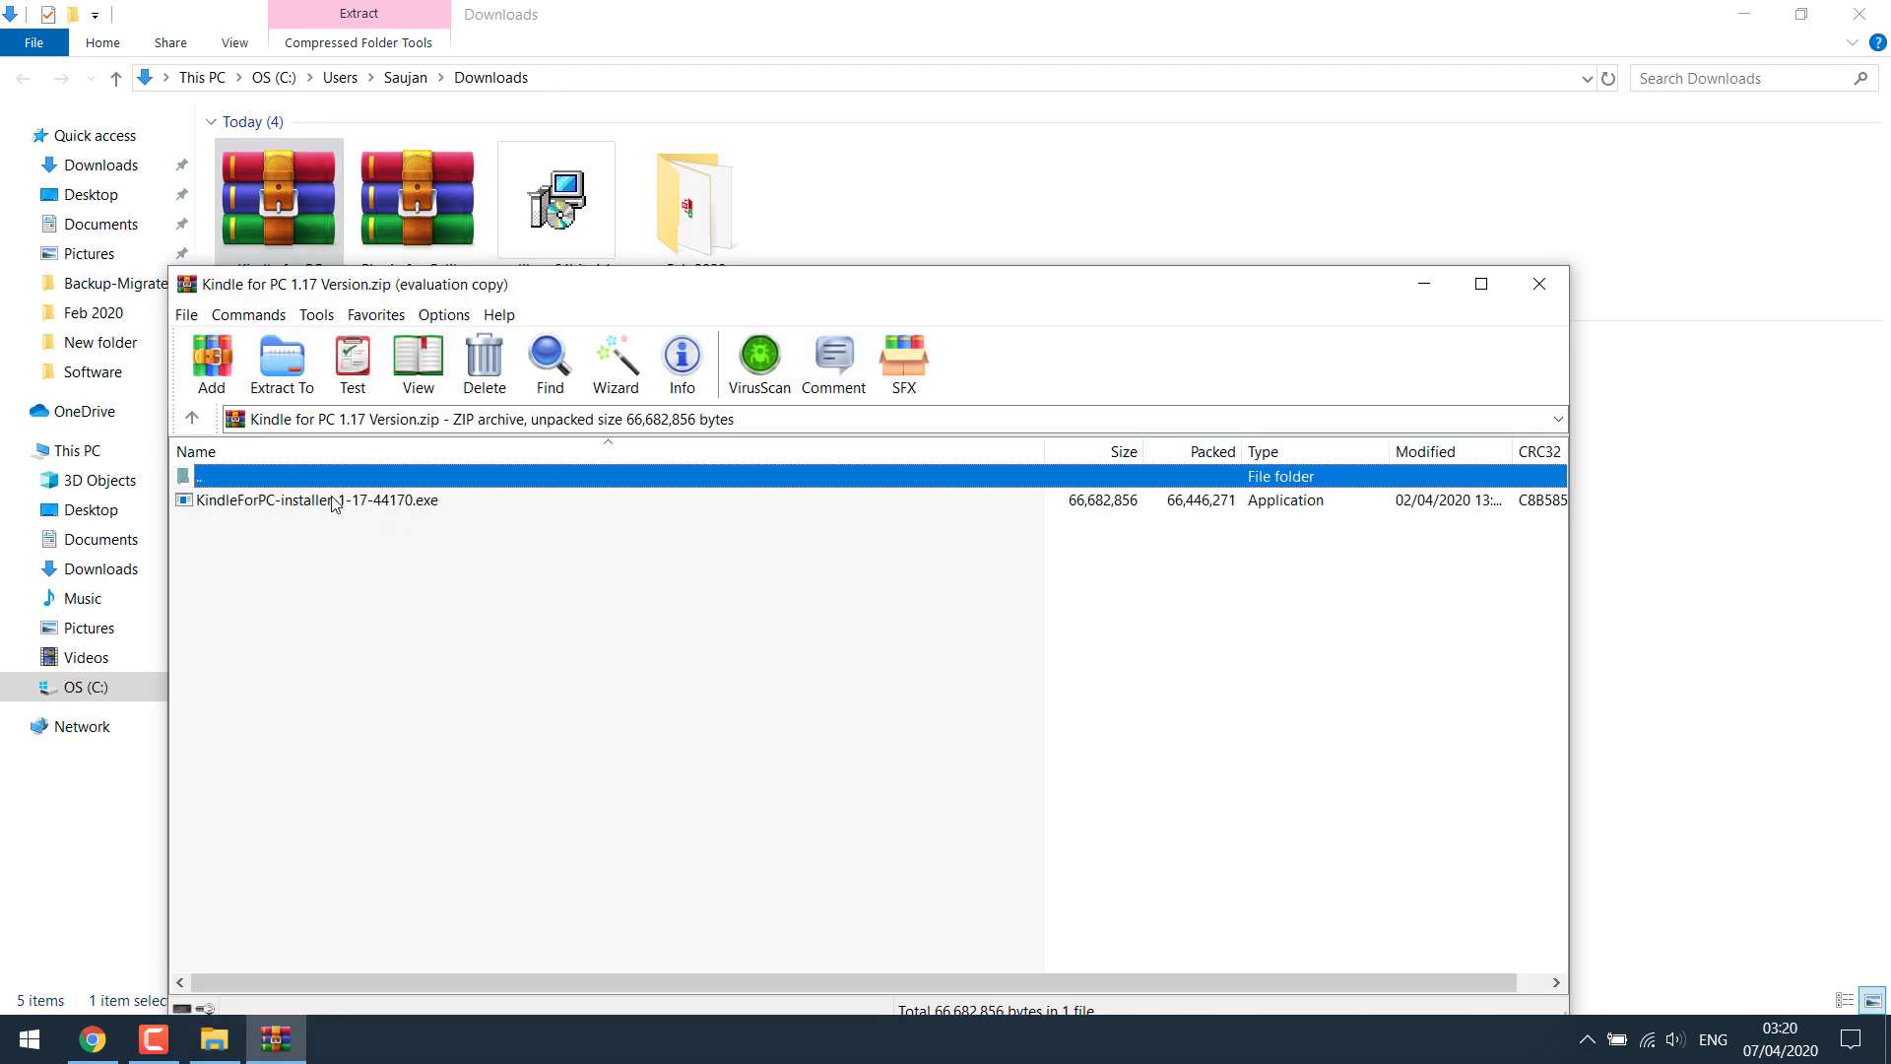
click(338, 500)
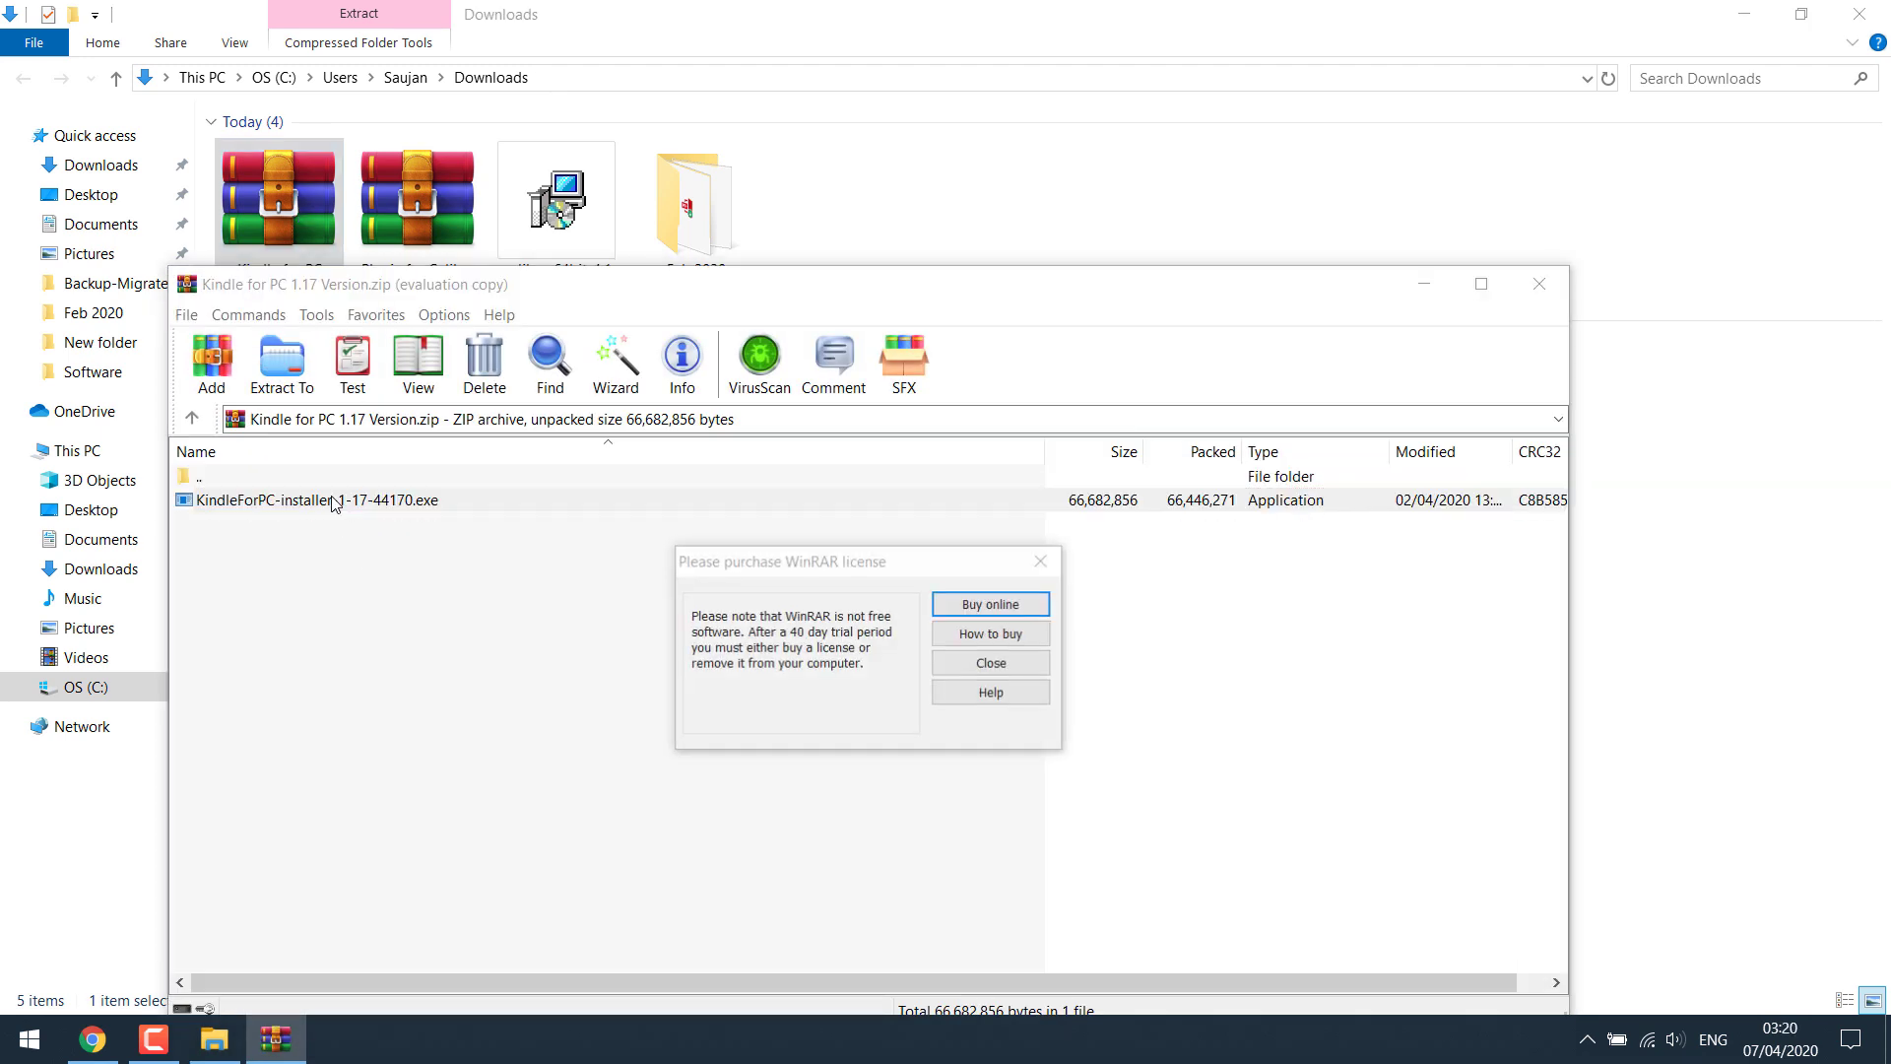
click(1022, 667)
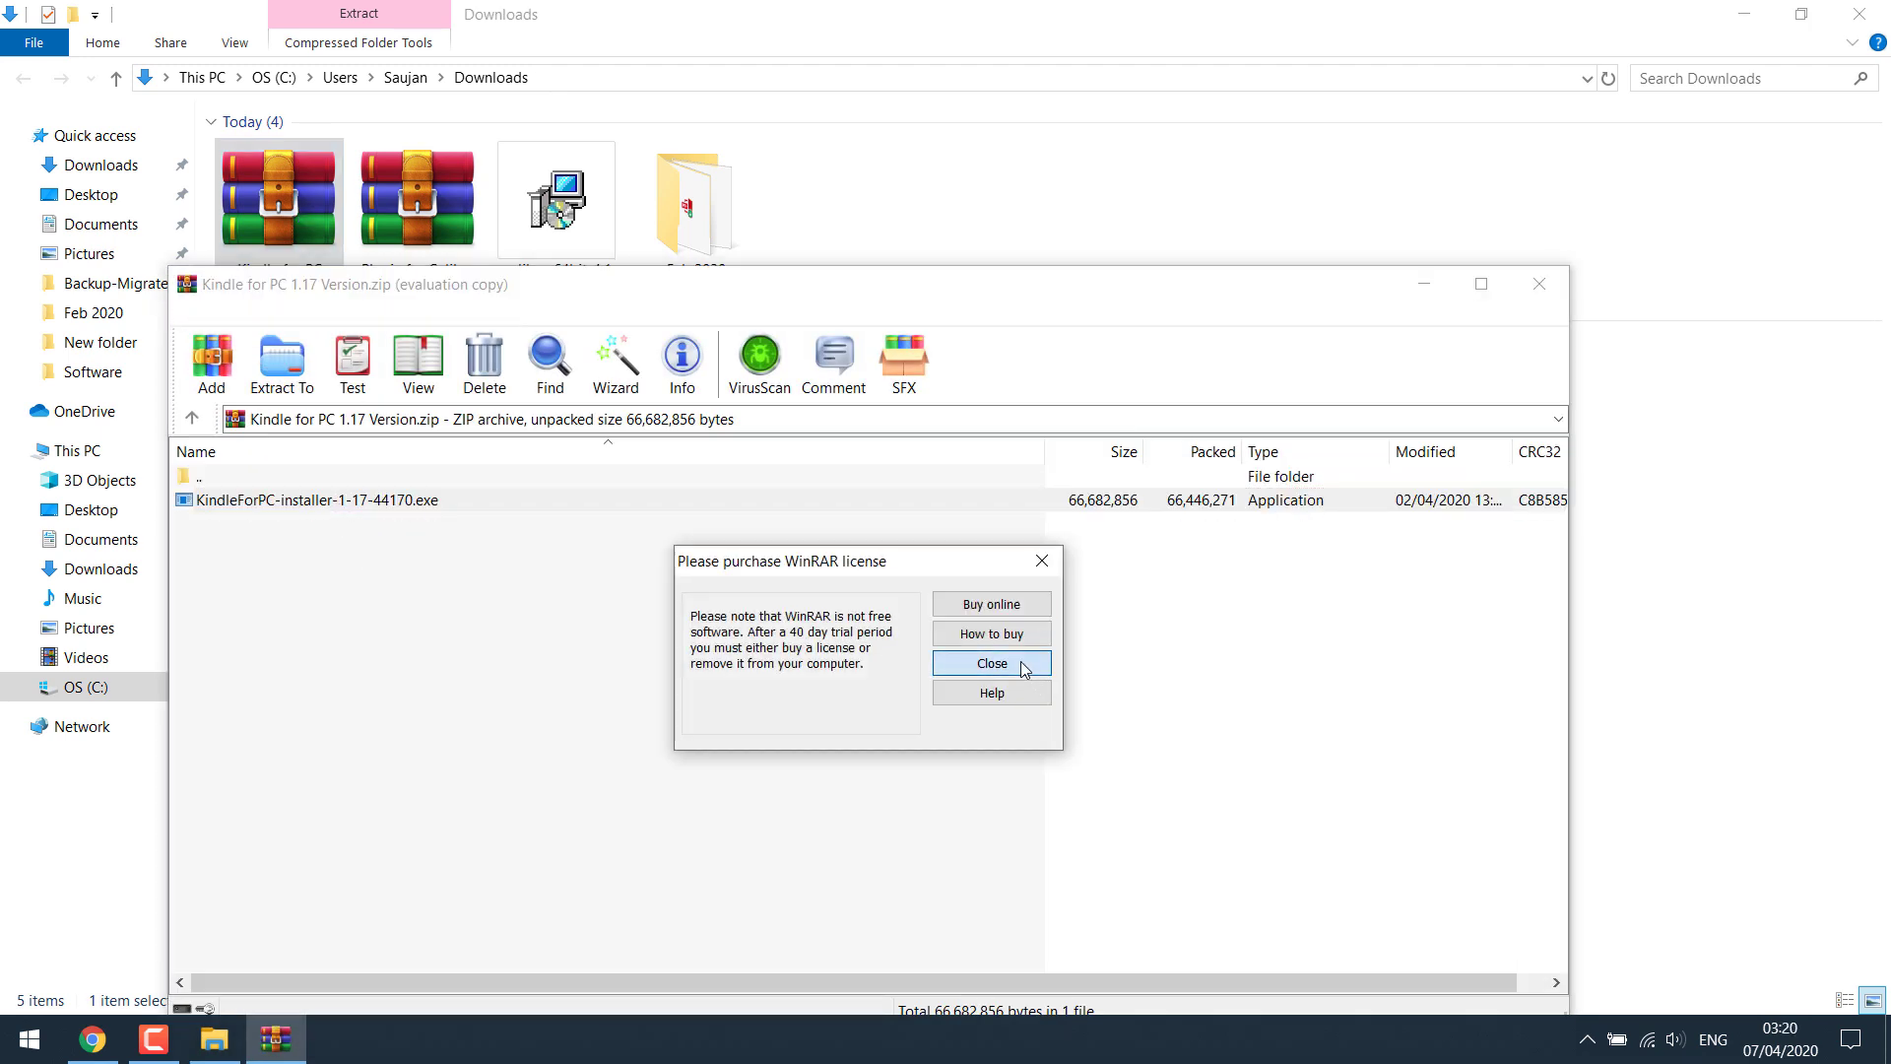
double_click(380, 509)
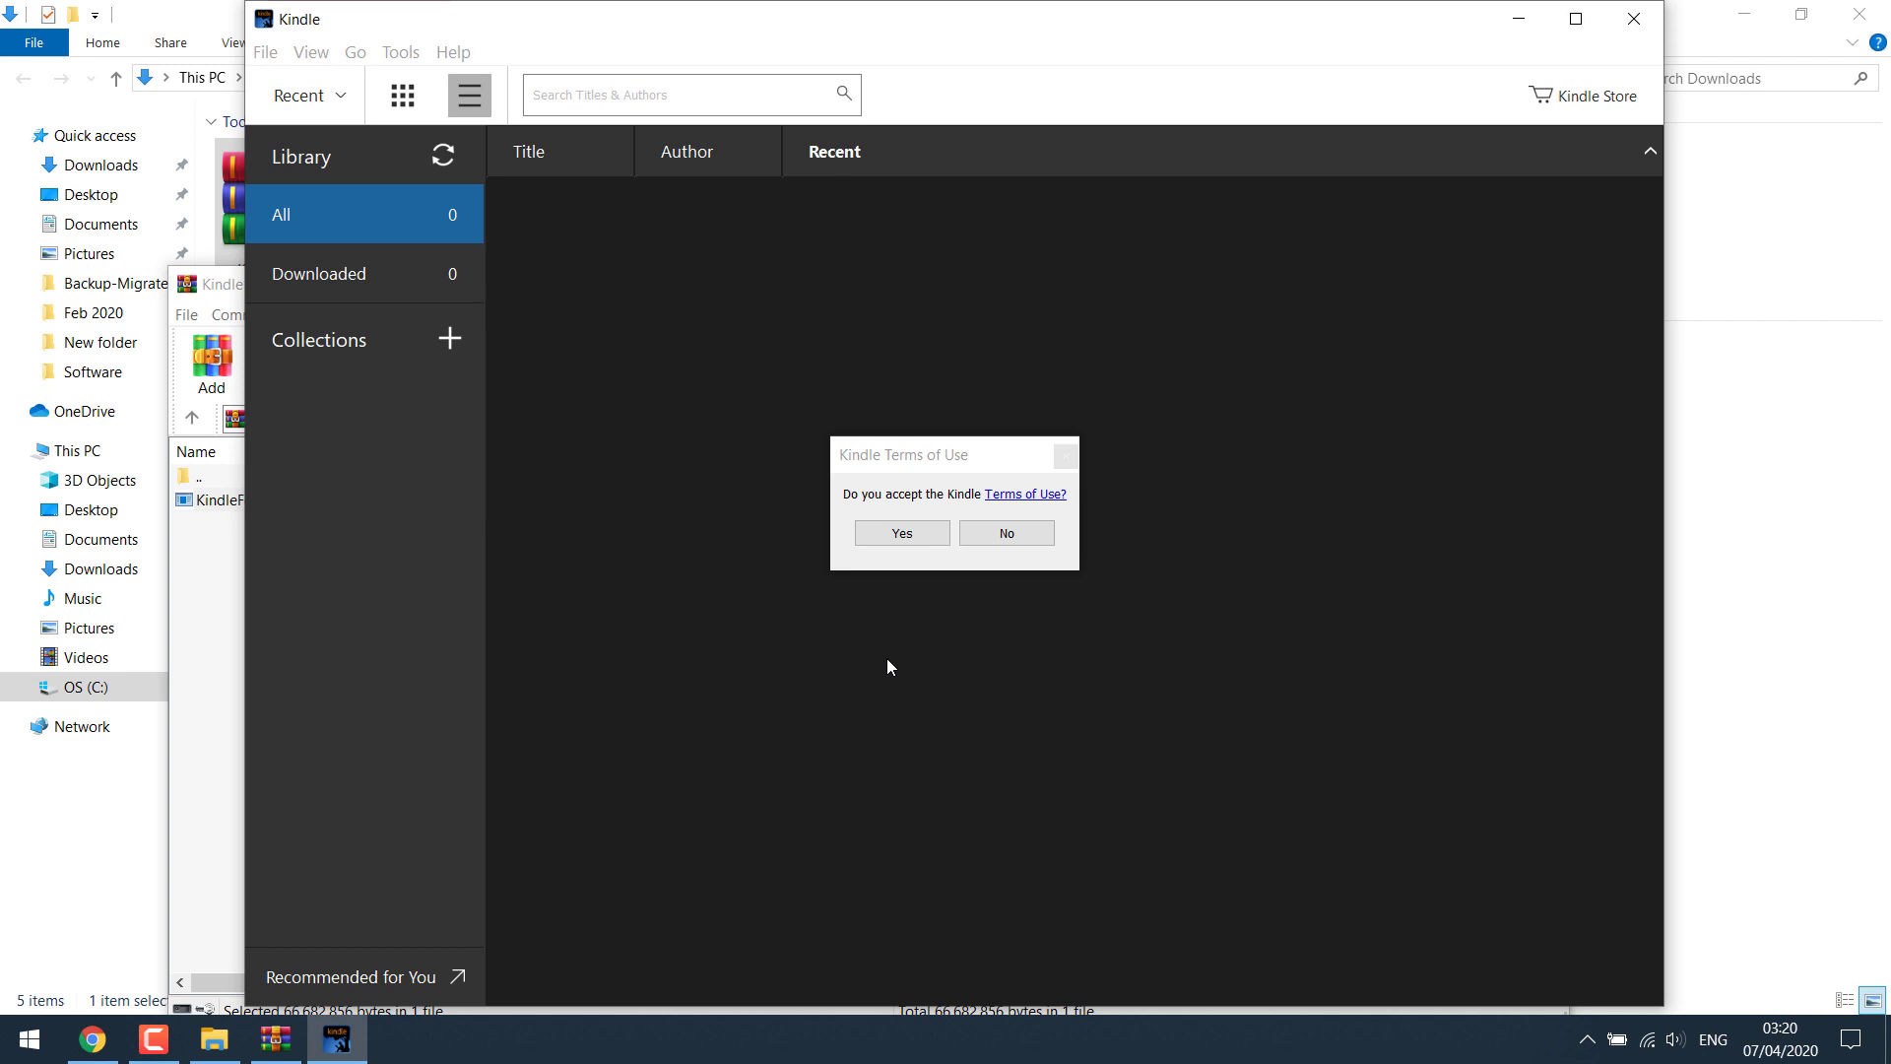
click(904, 537)
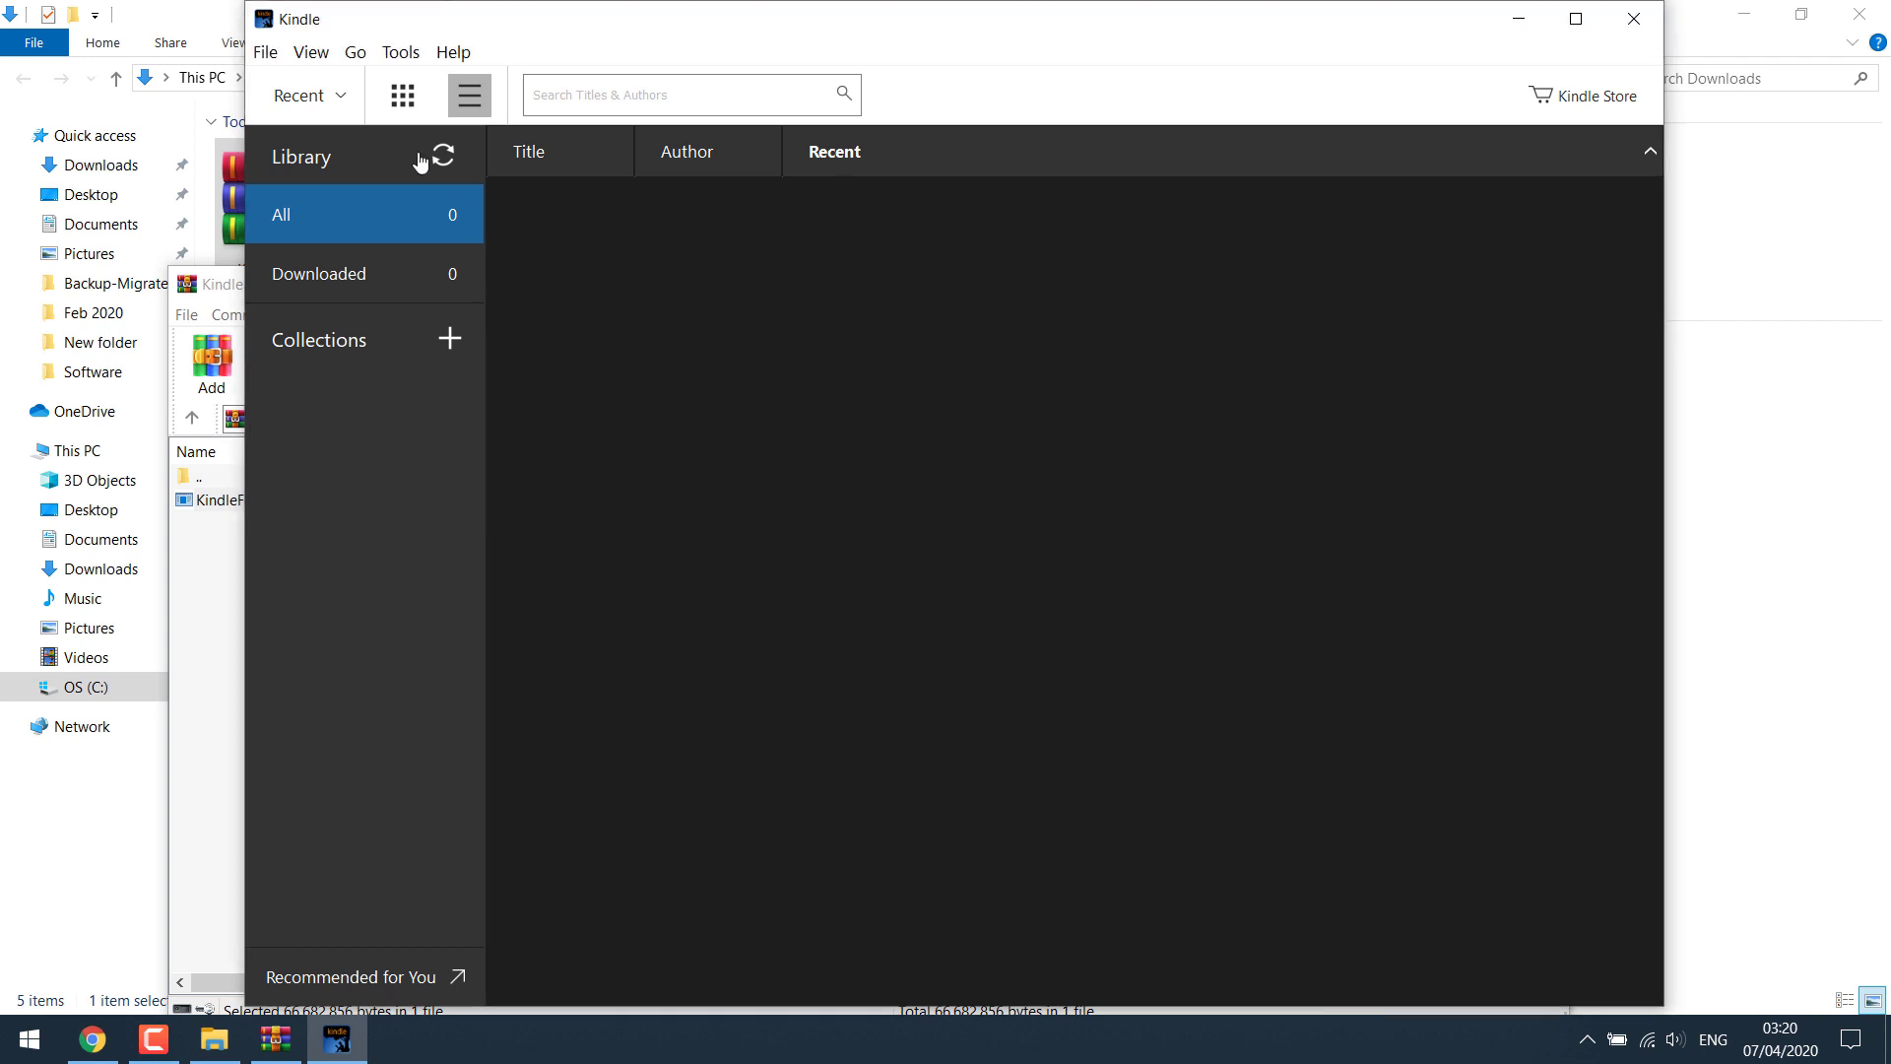
- Turn off automatic installation of updates in Kindle's general options and save the change
click(408, 52)
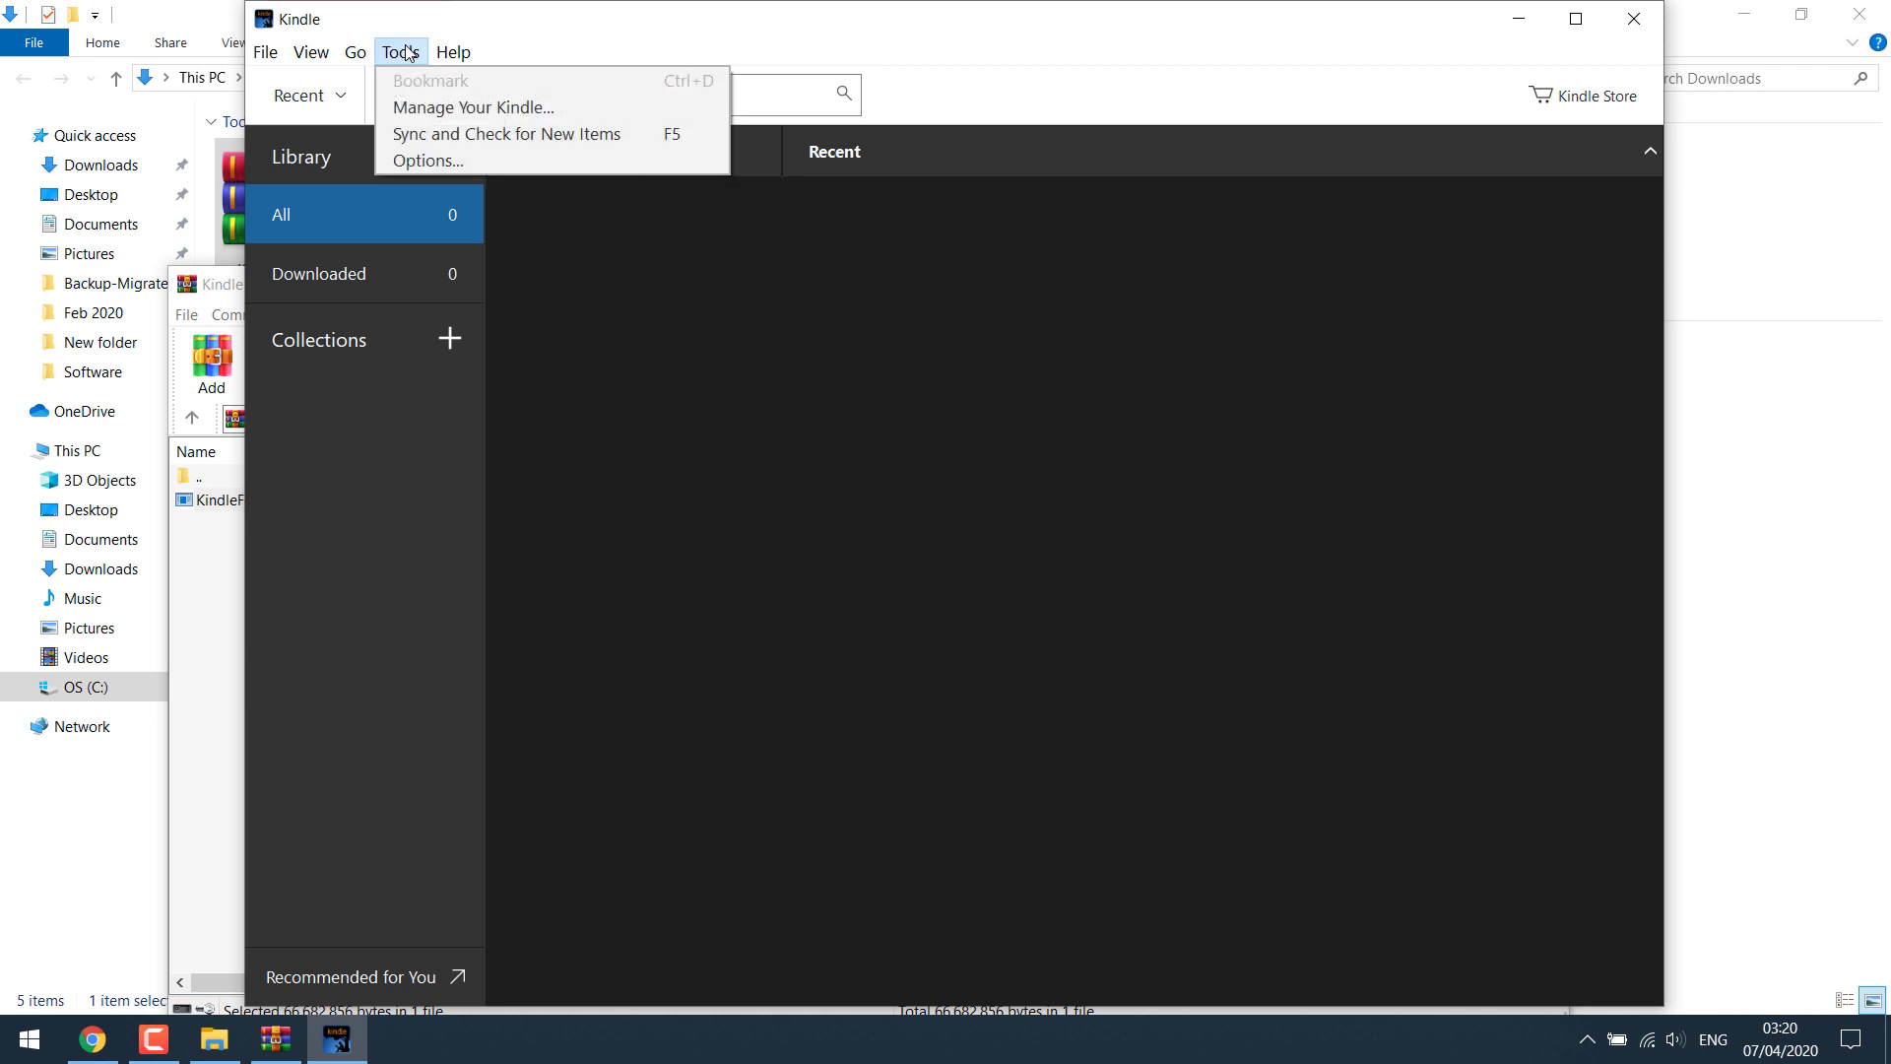
click(440, 158)
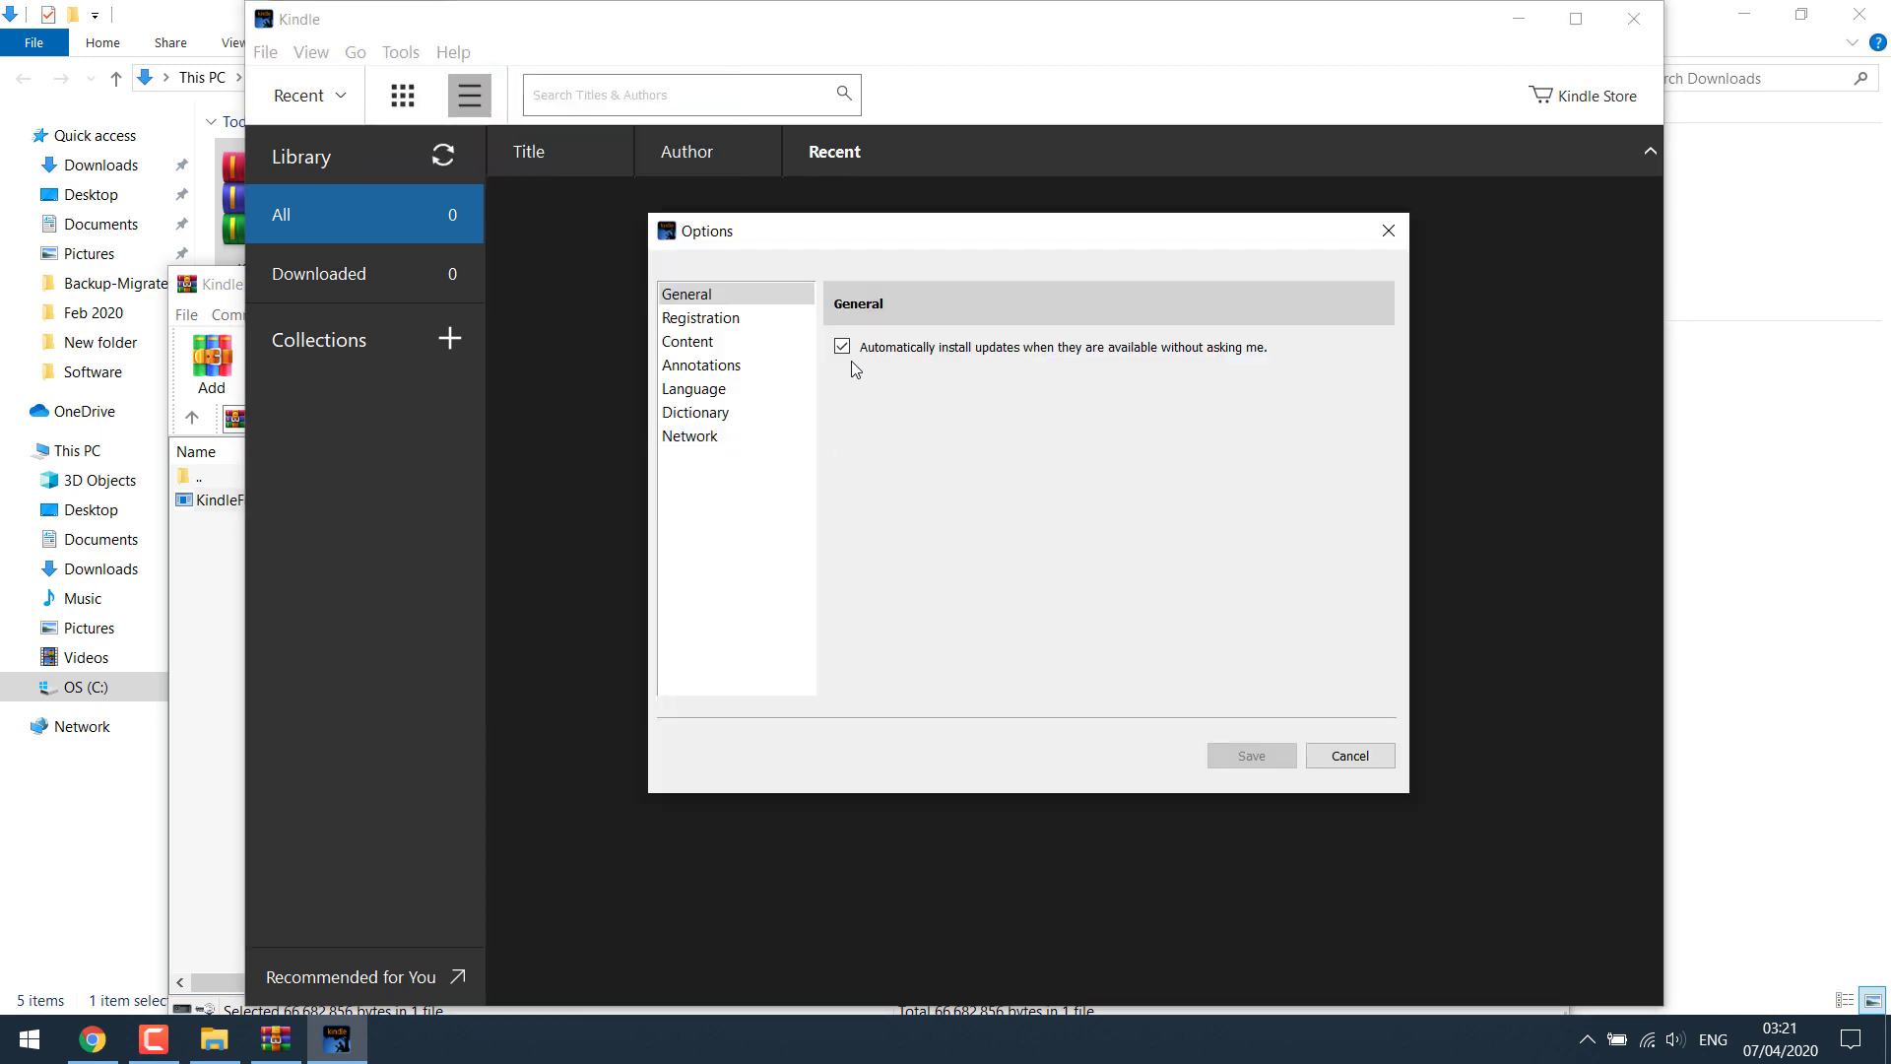
click(843, 355)
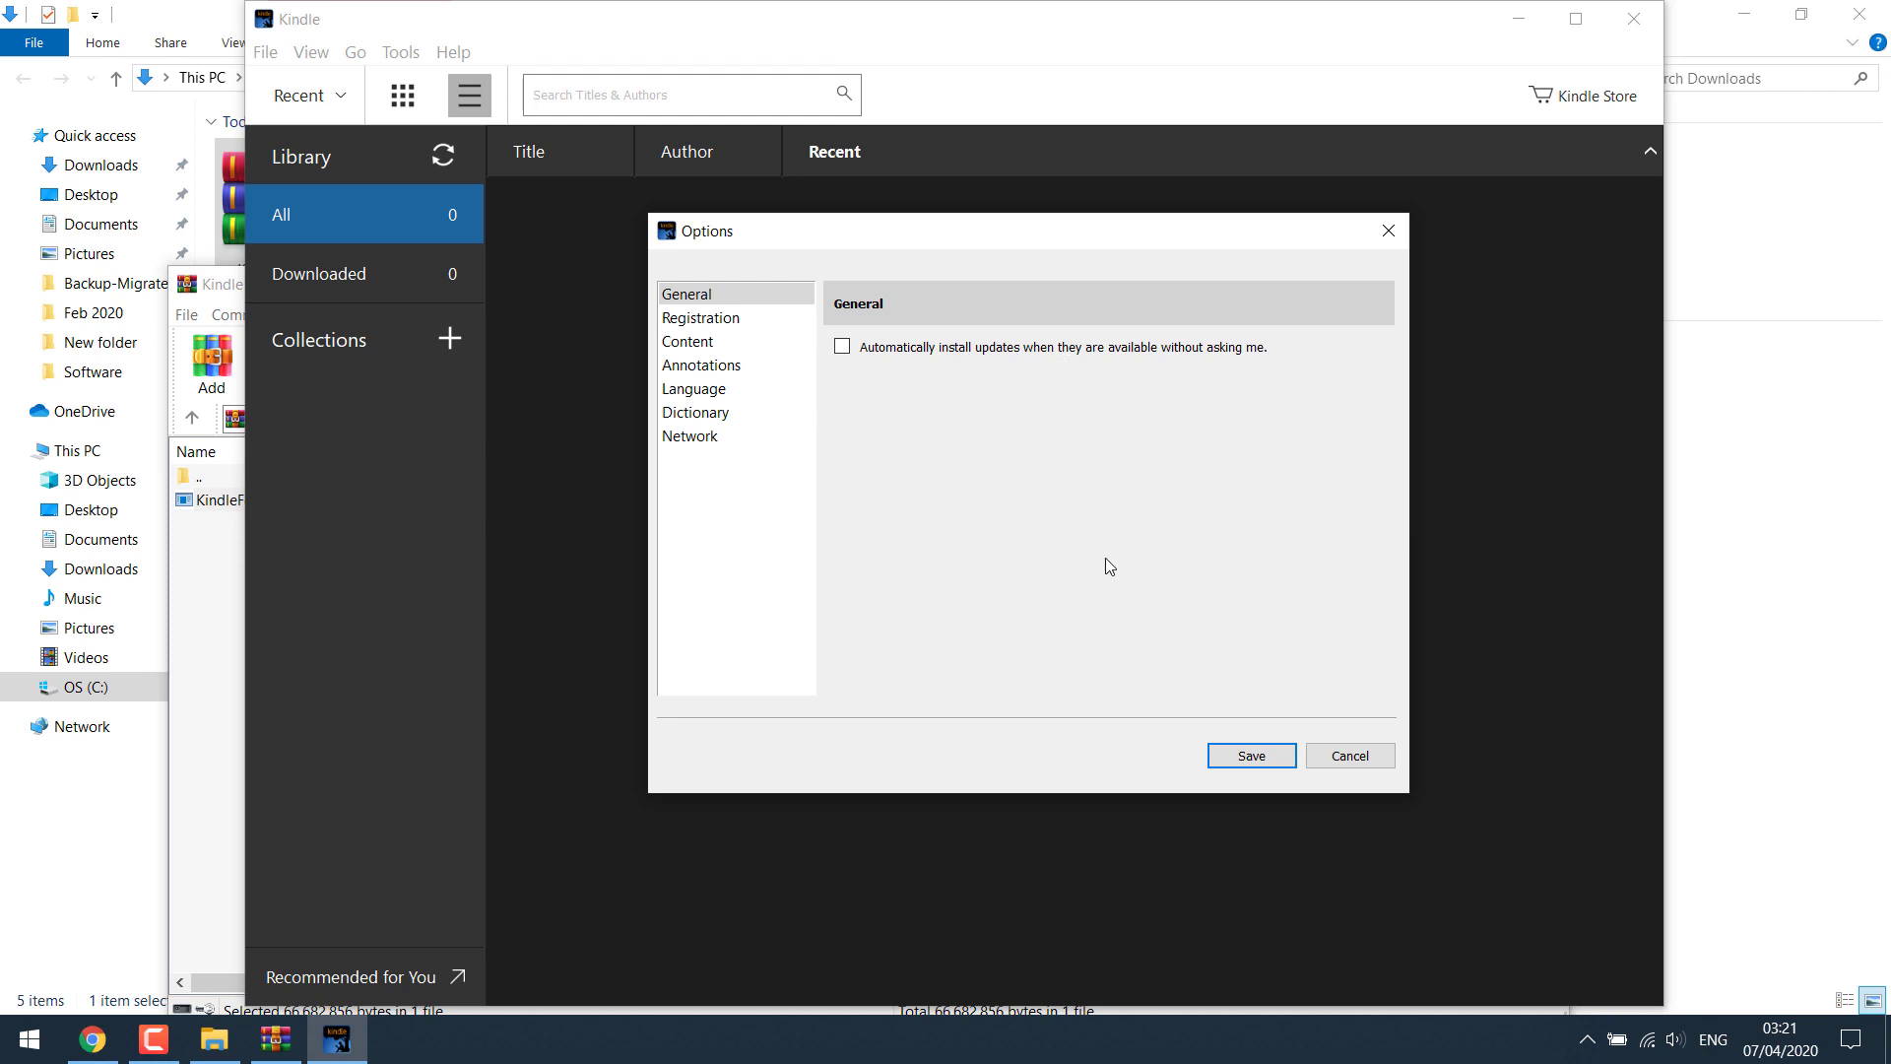
click(1264, 761)
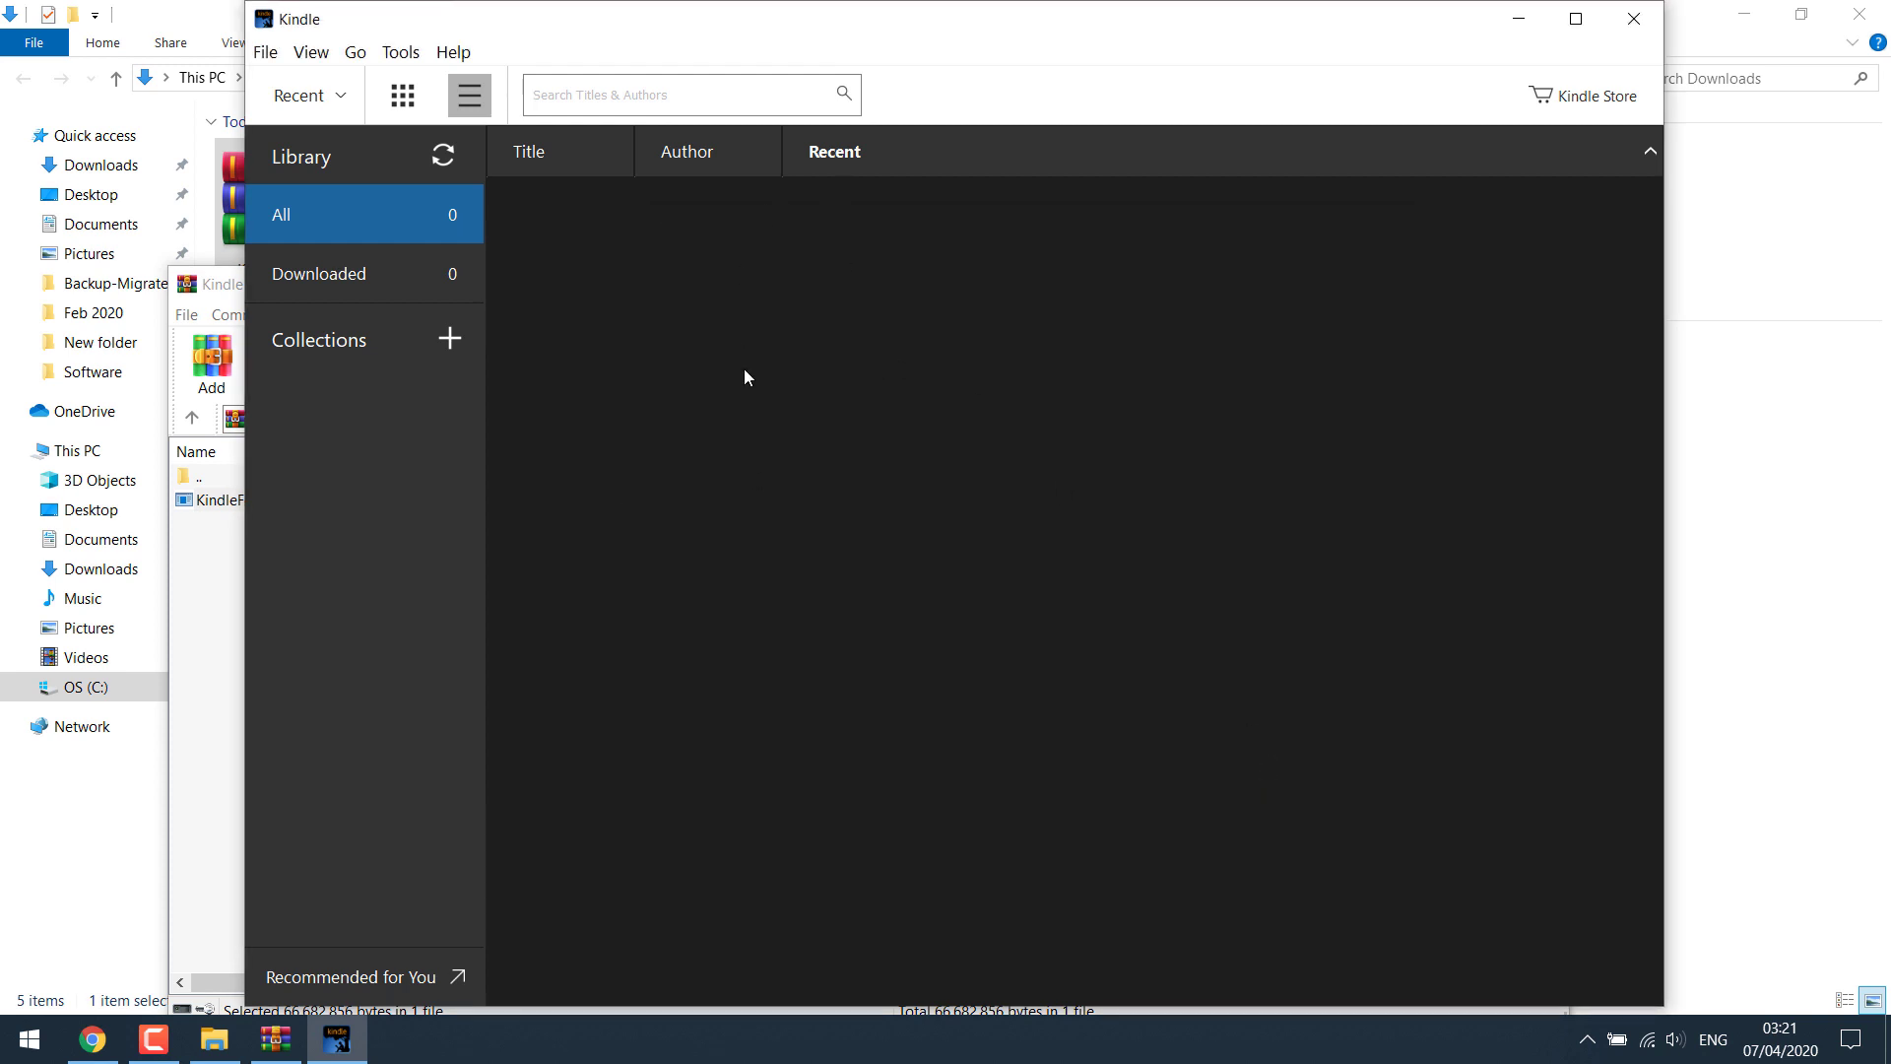
- Sync the Kindle library and sign in with the Amazon account's e-mail or mobile number, password and one-time password
click(429, 157)
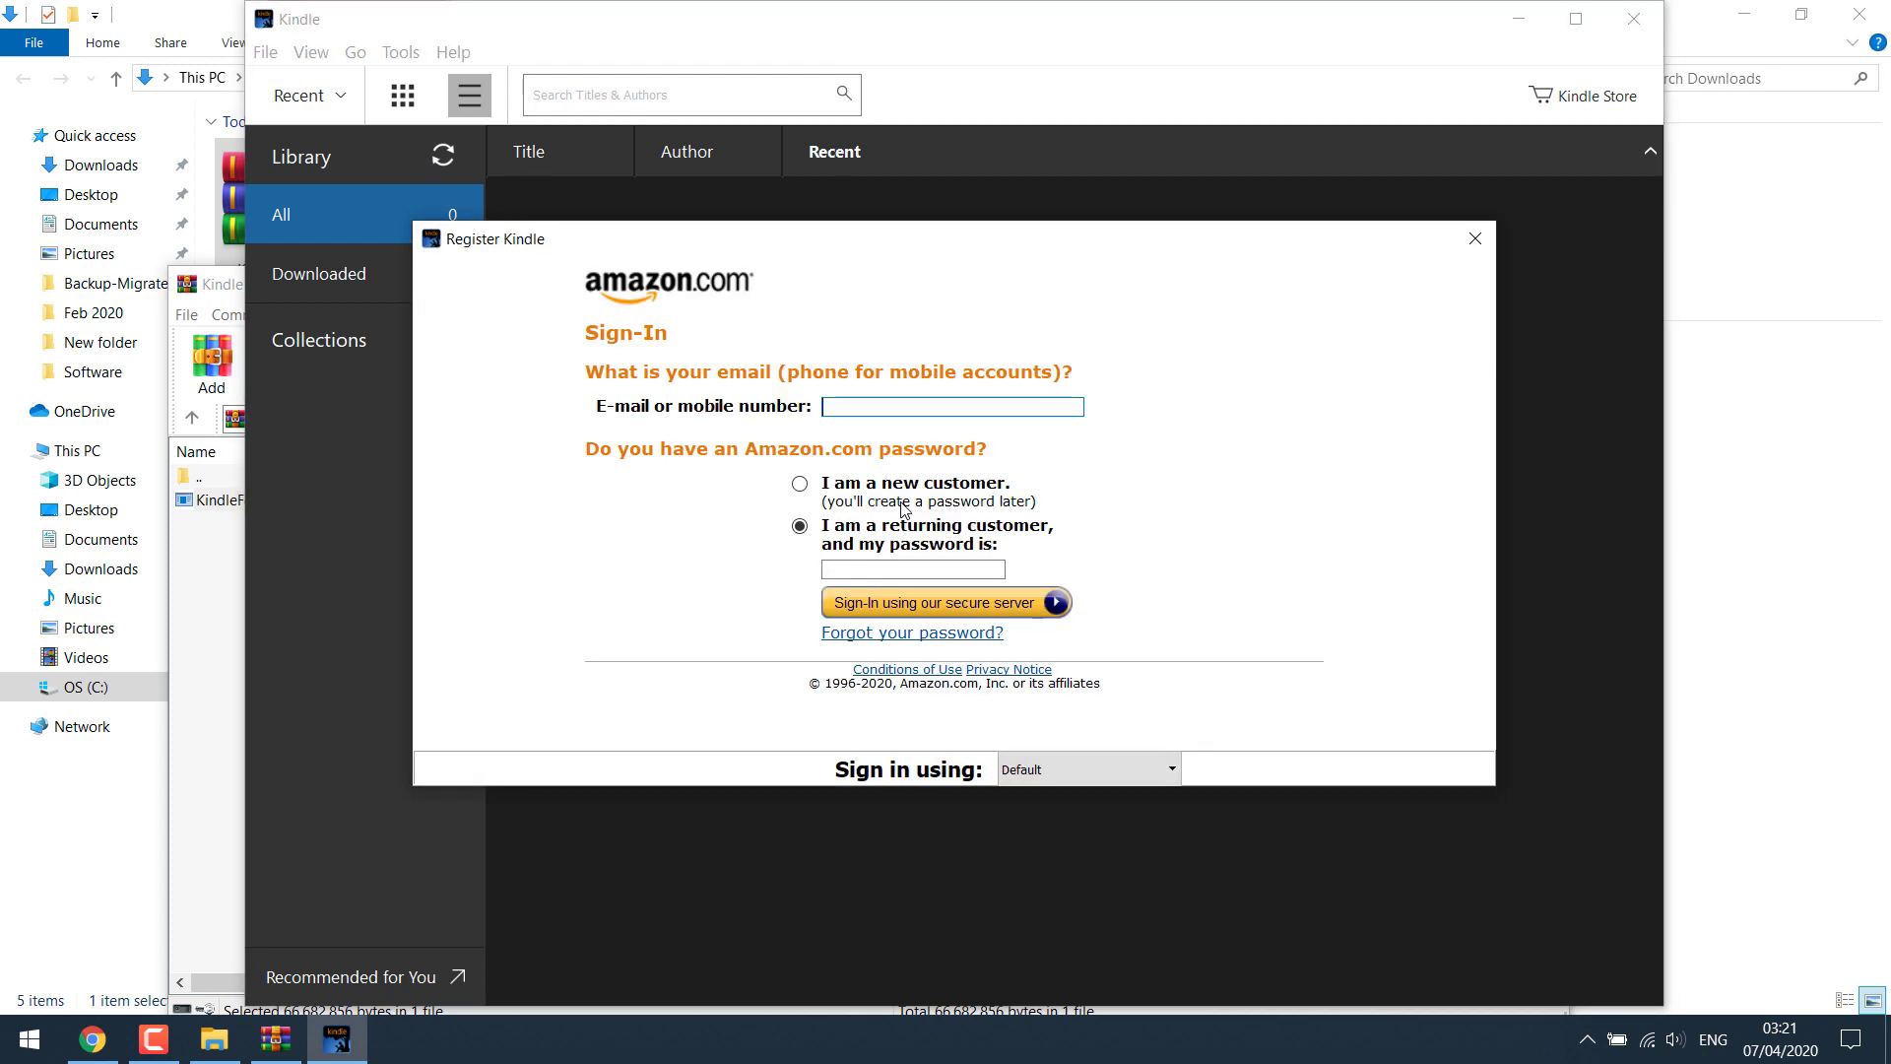
click(859, 409)
text(g)
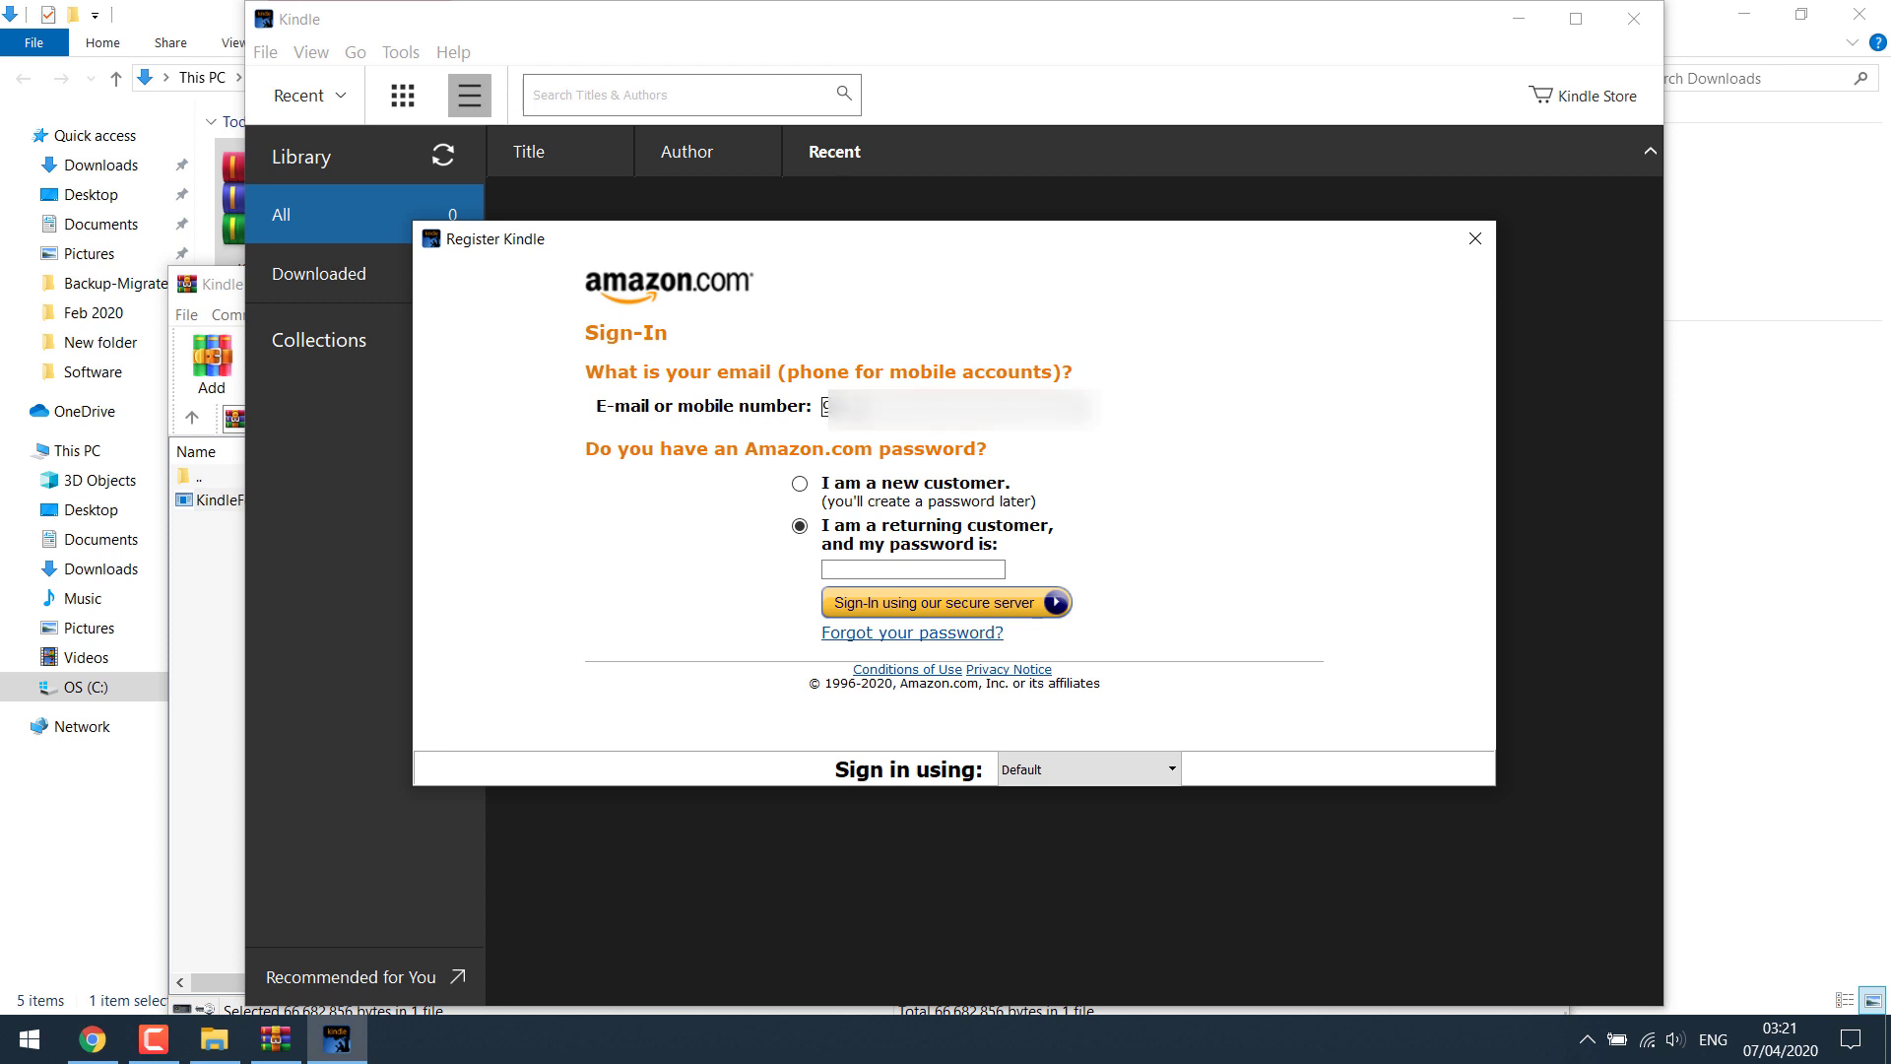
text(***)
text(********)
click(884, 568)
text(*)
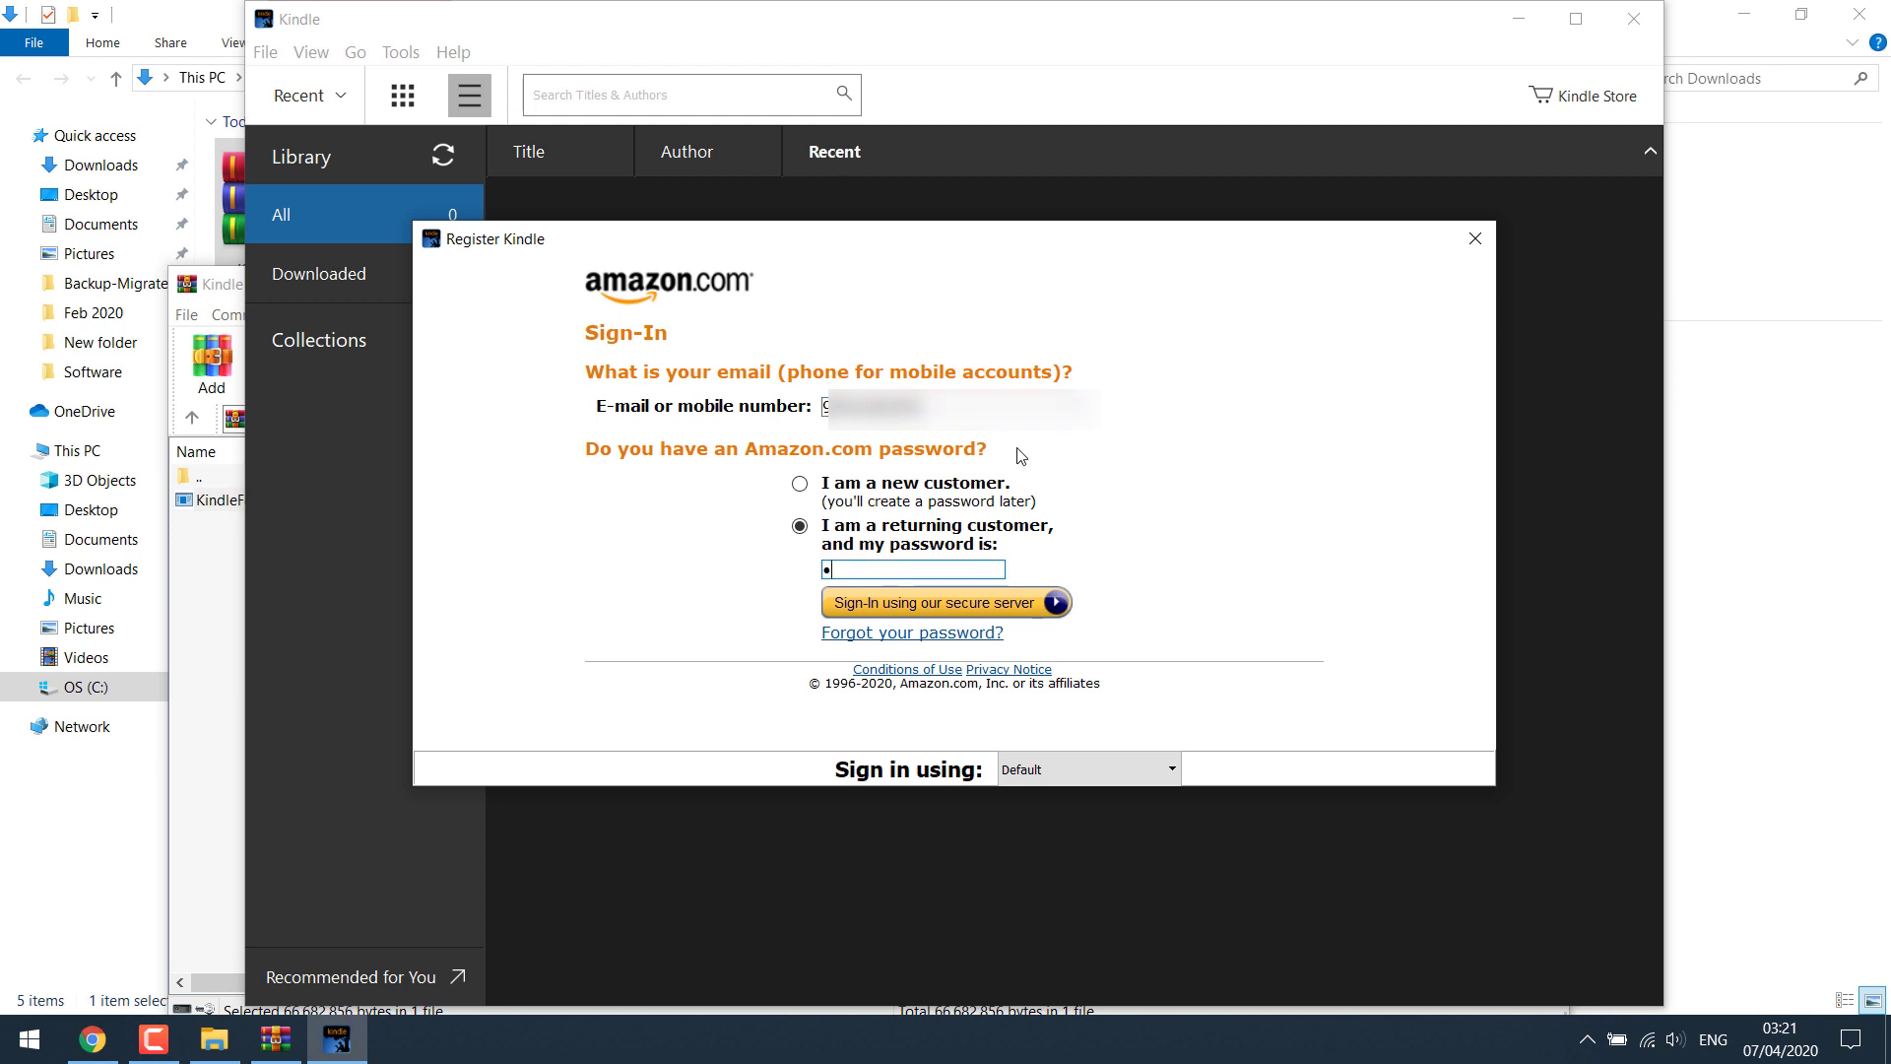
text(*****)
text(***)
click(930, 606)
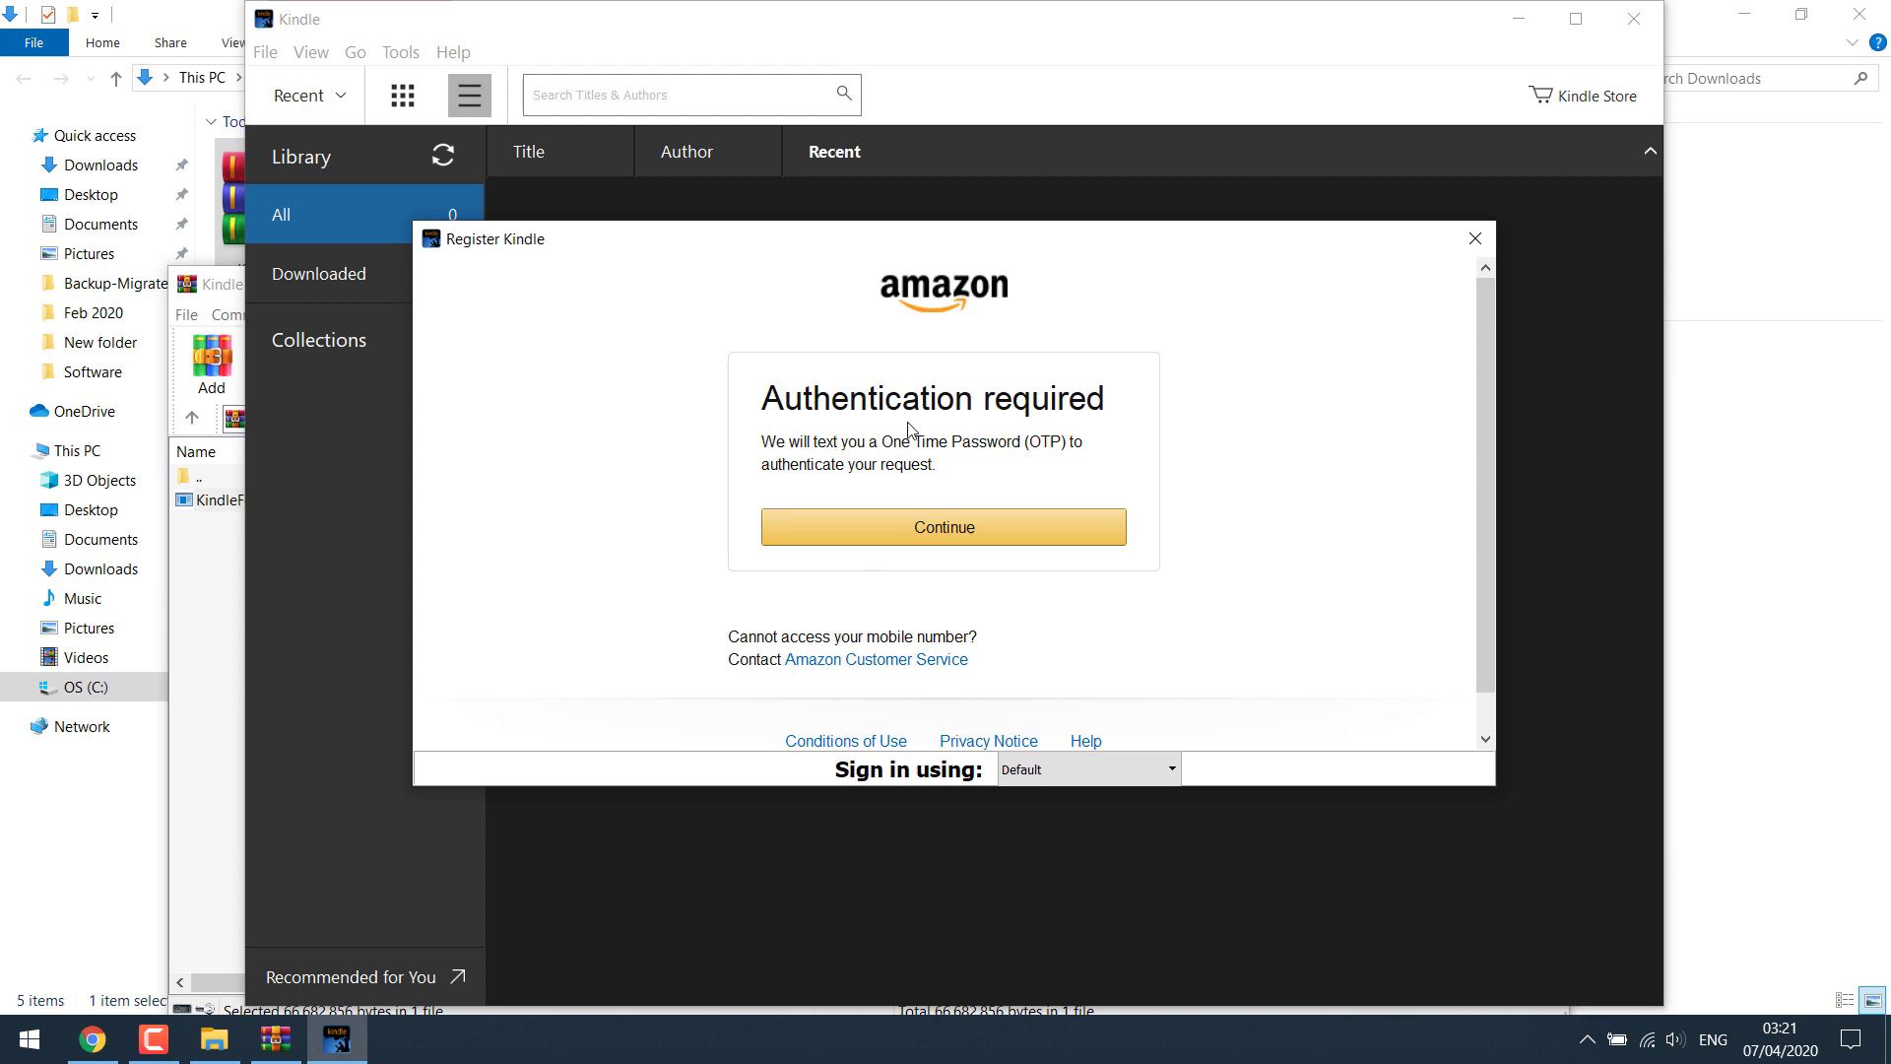
click(966, 529)
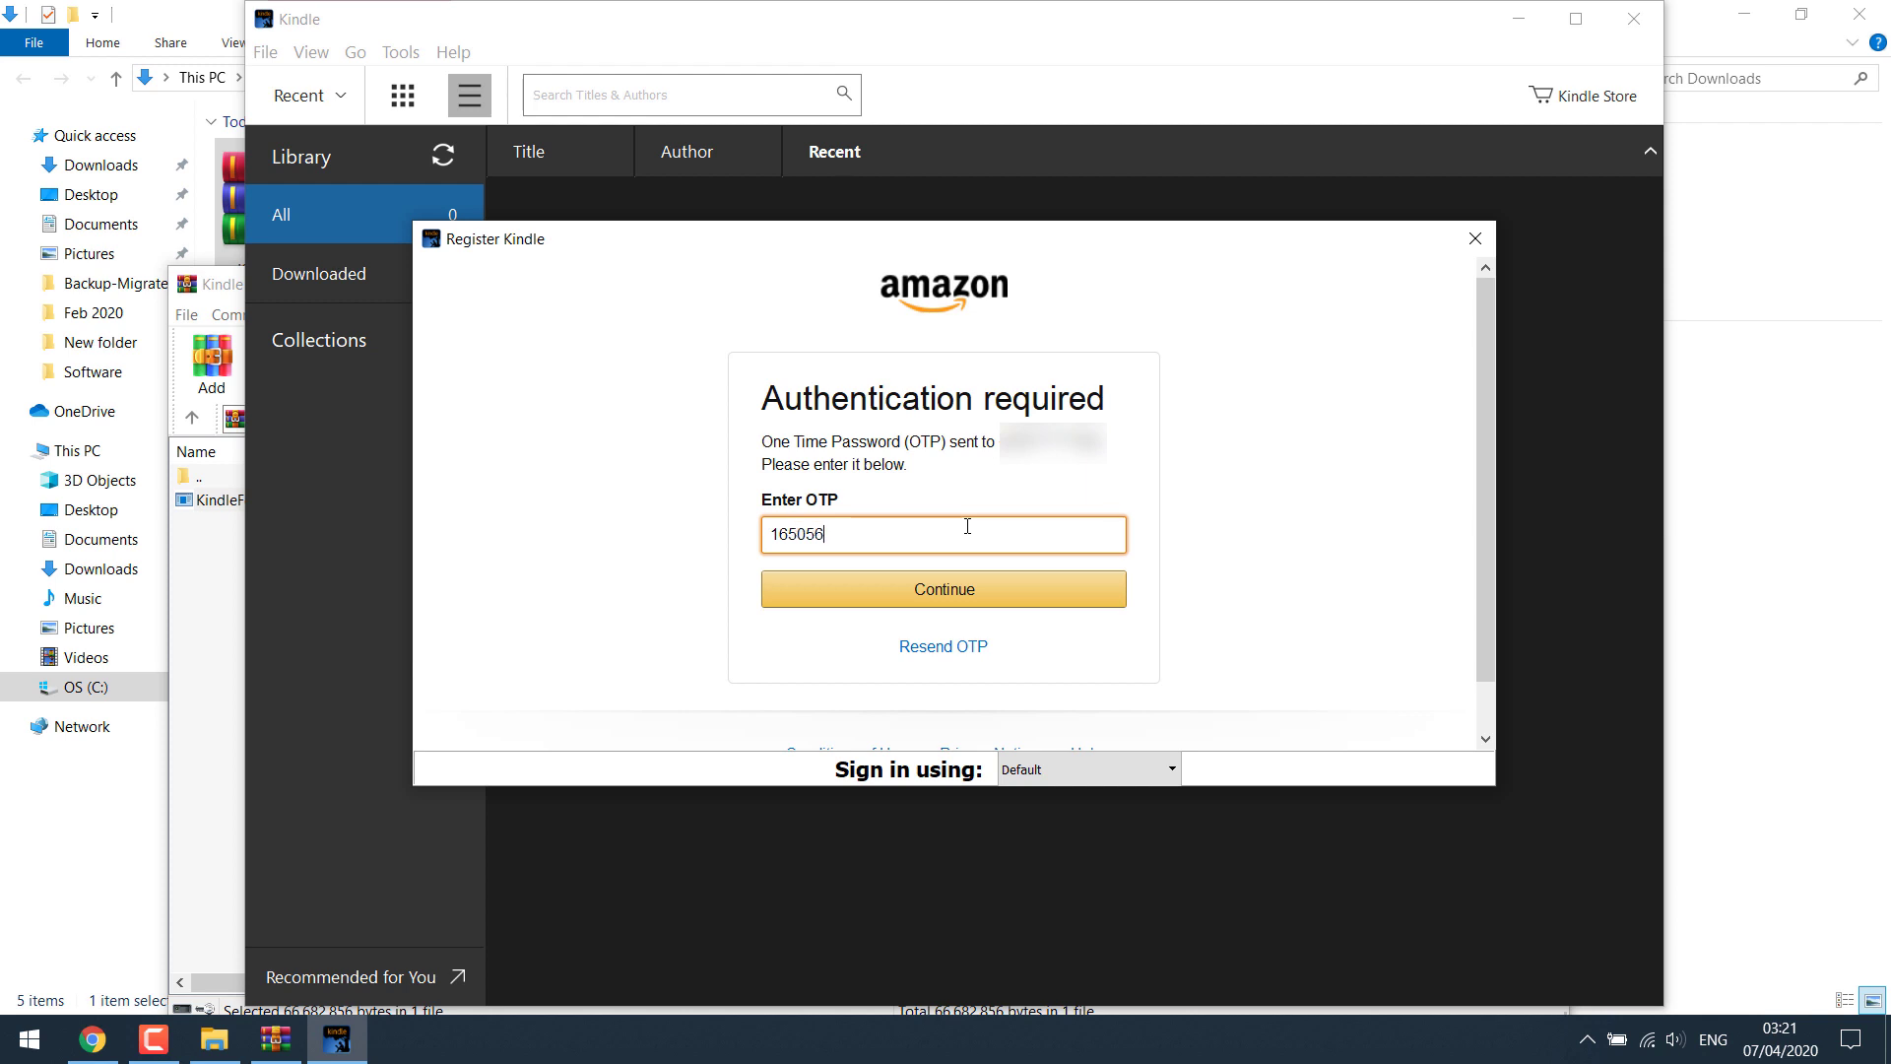
click(936, 599)
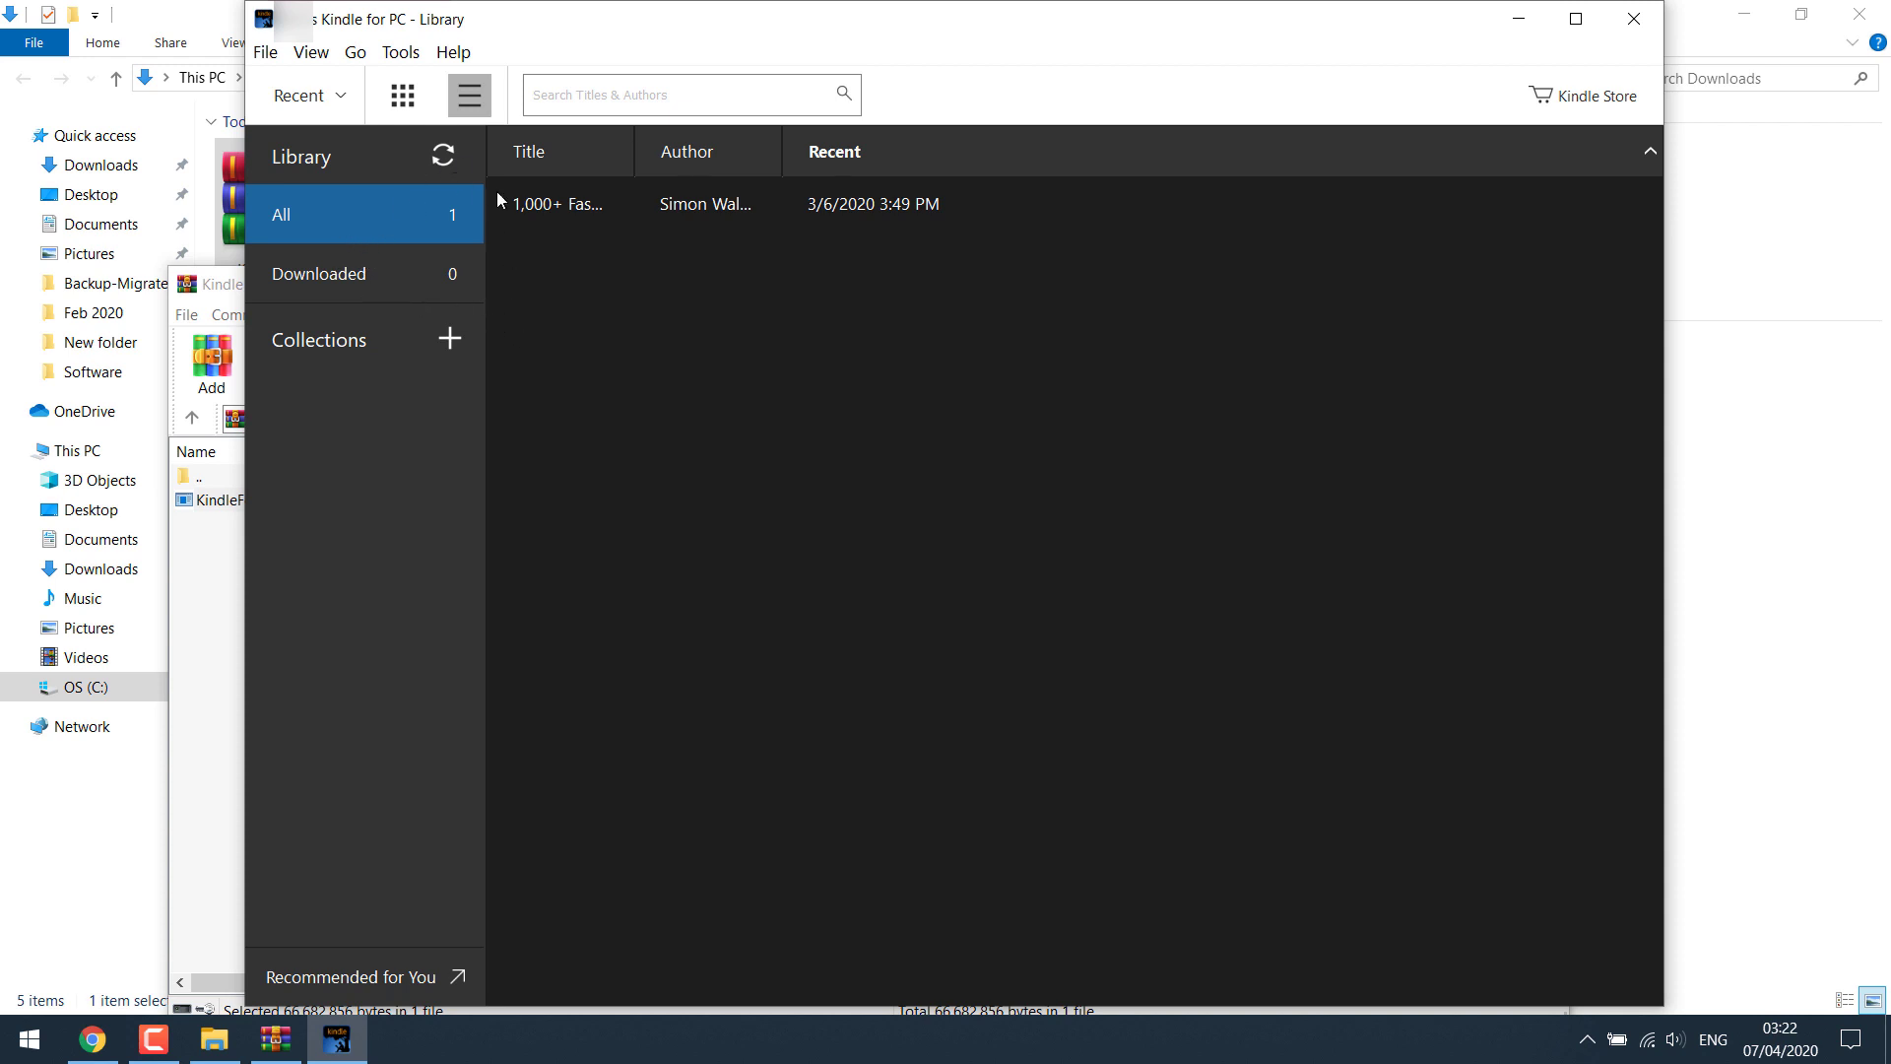
- Start downloading the book titled "1,000+ Fas..." from the Kindle library
click(561, 202)
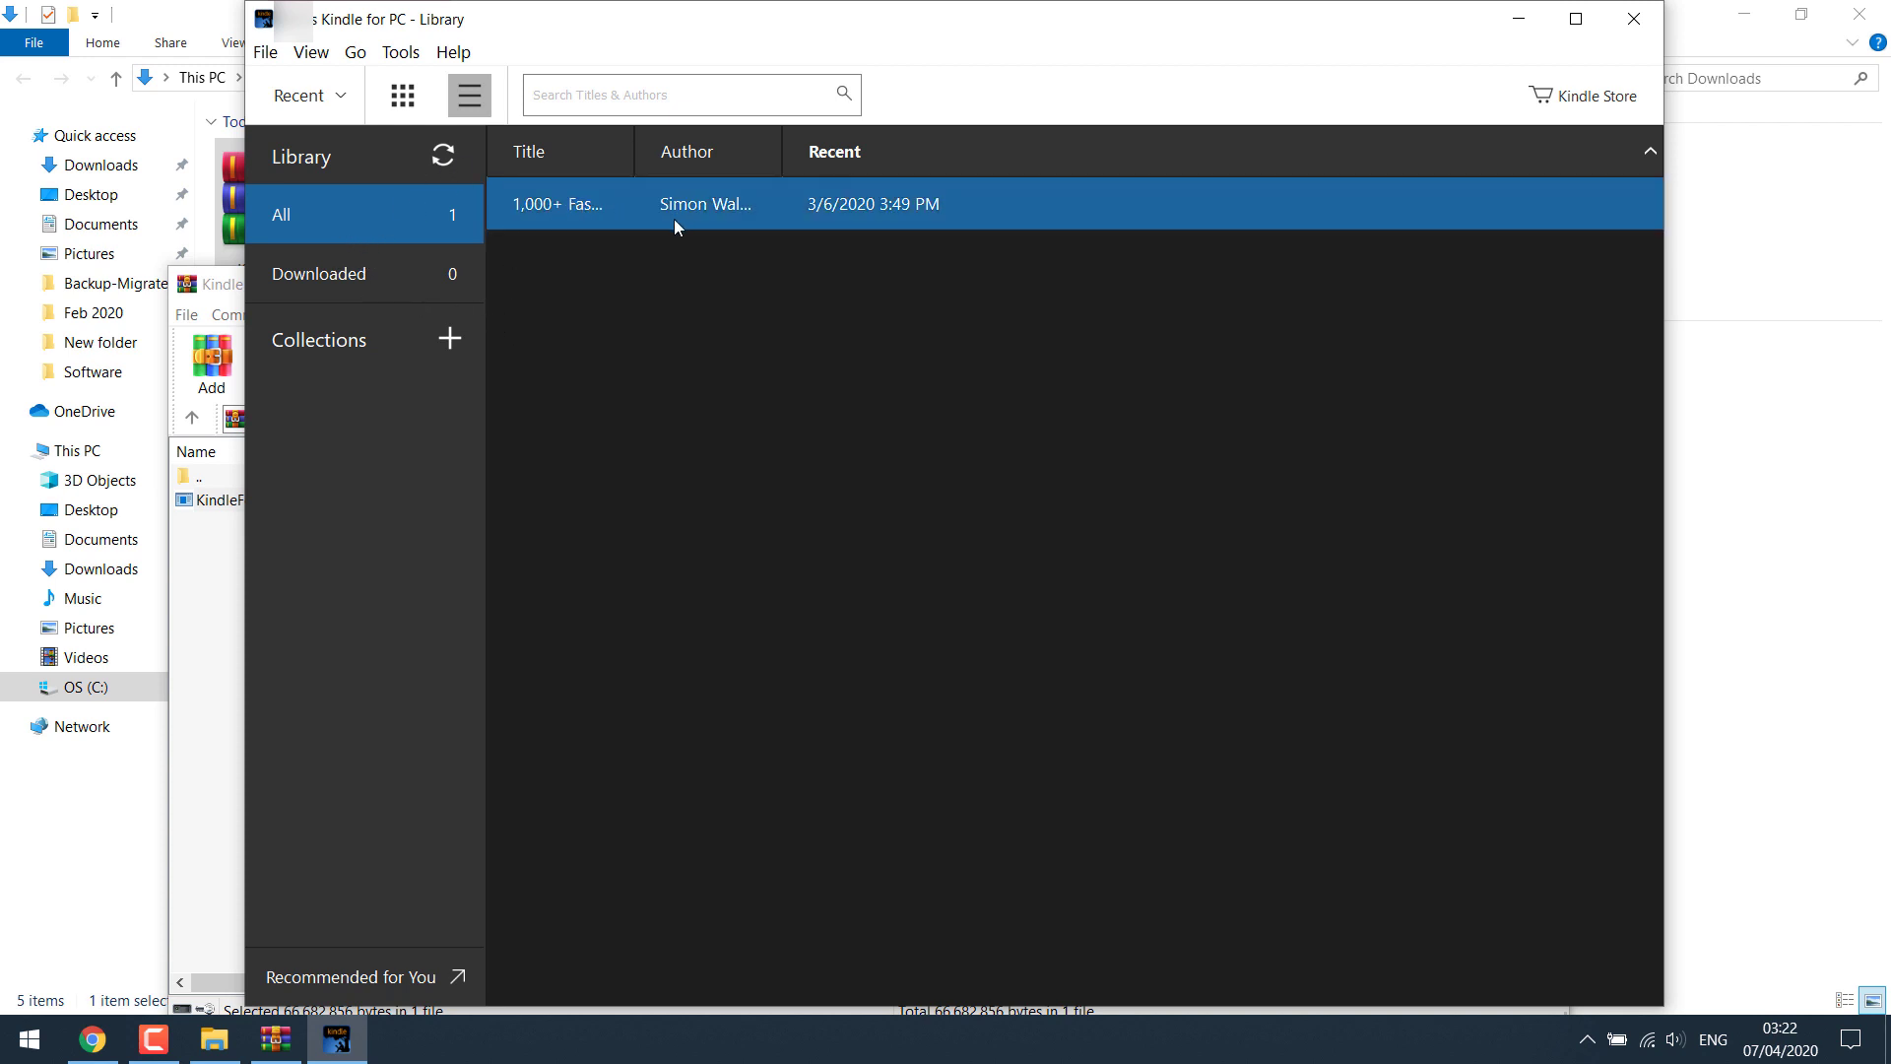
double_click(542, 221)
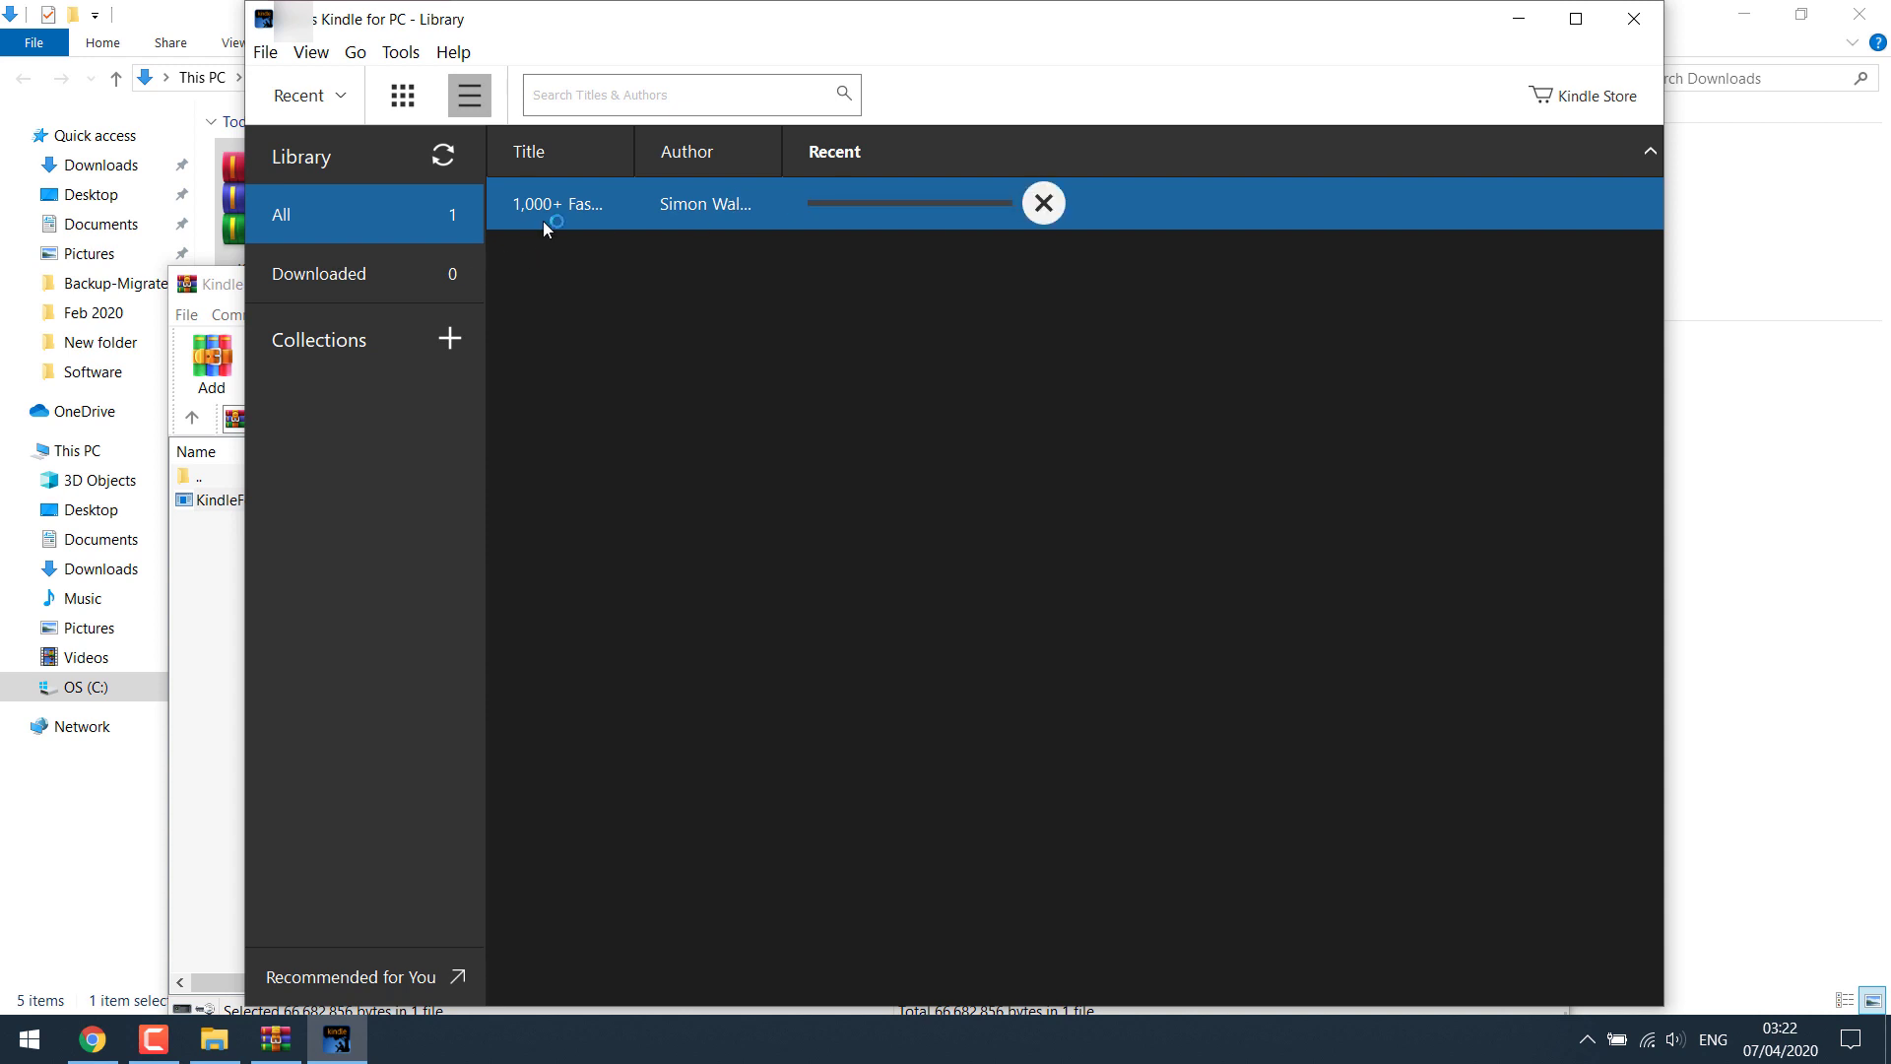
right_click(542, 221)
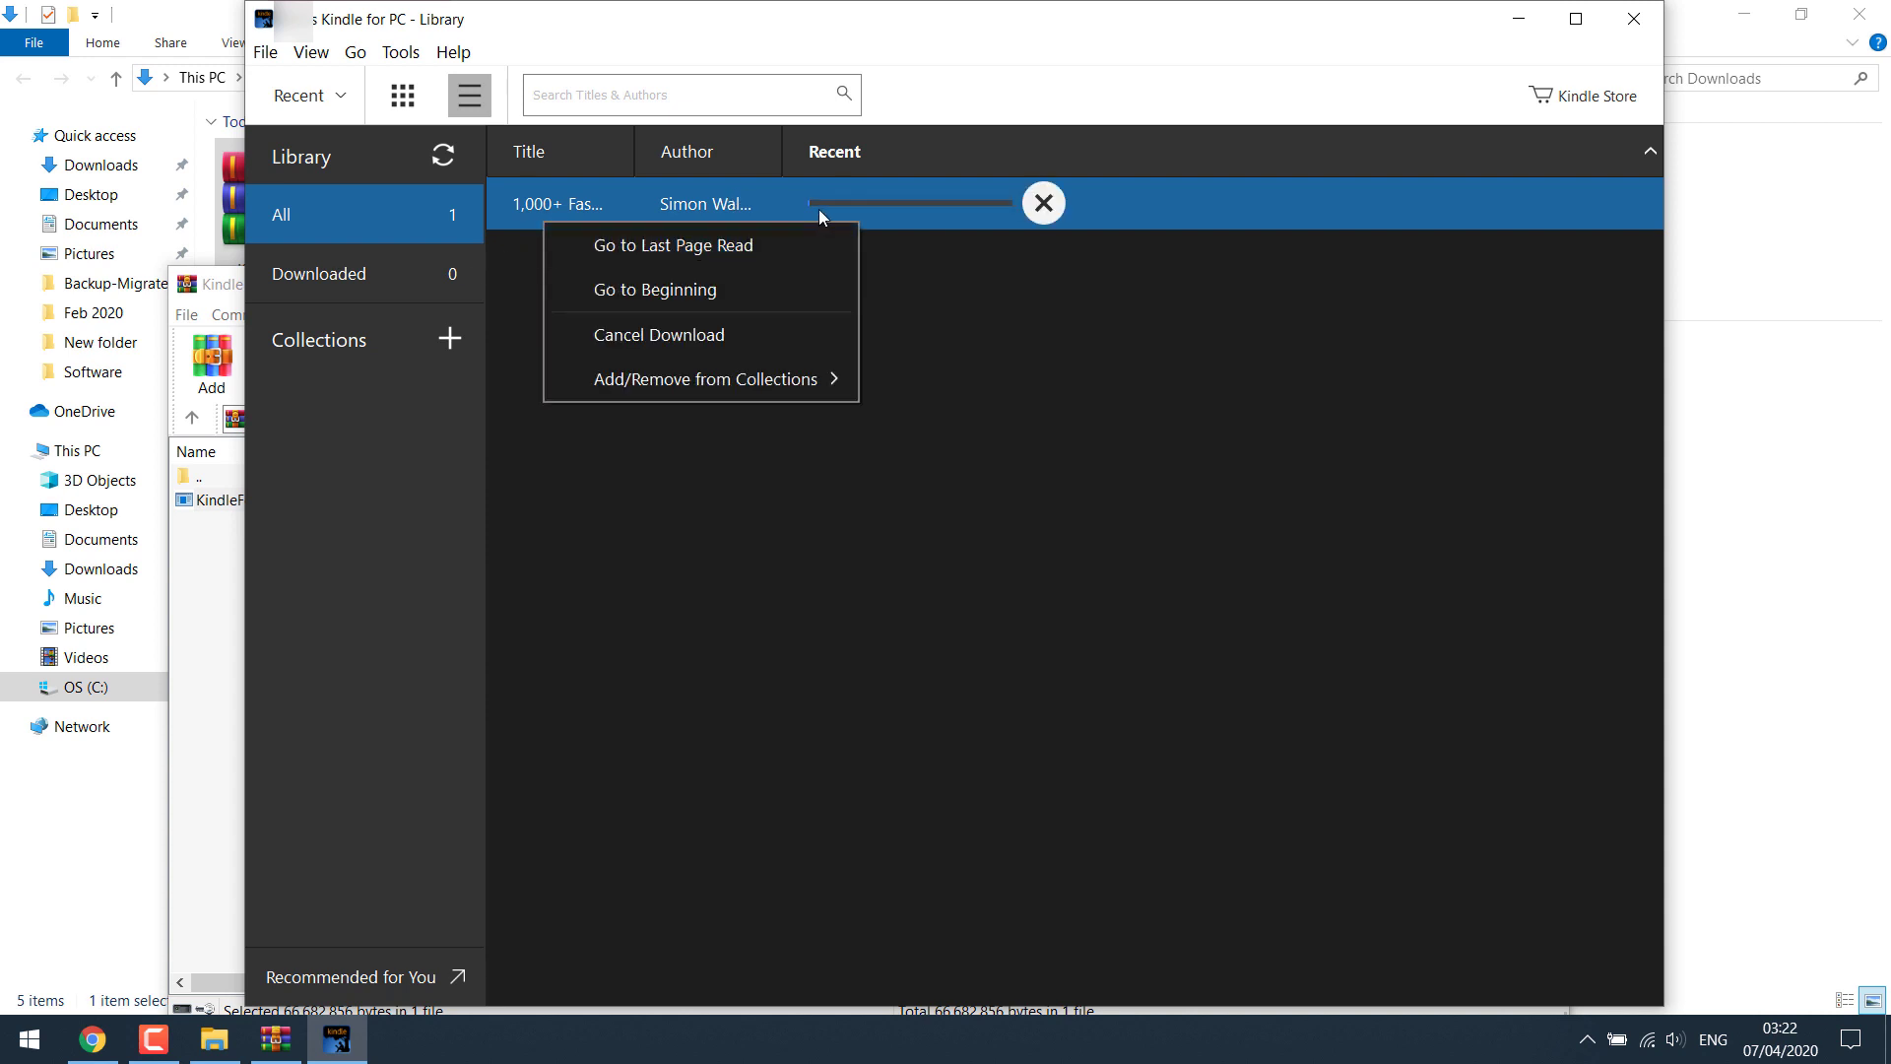
click(542, 204)
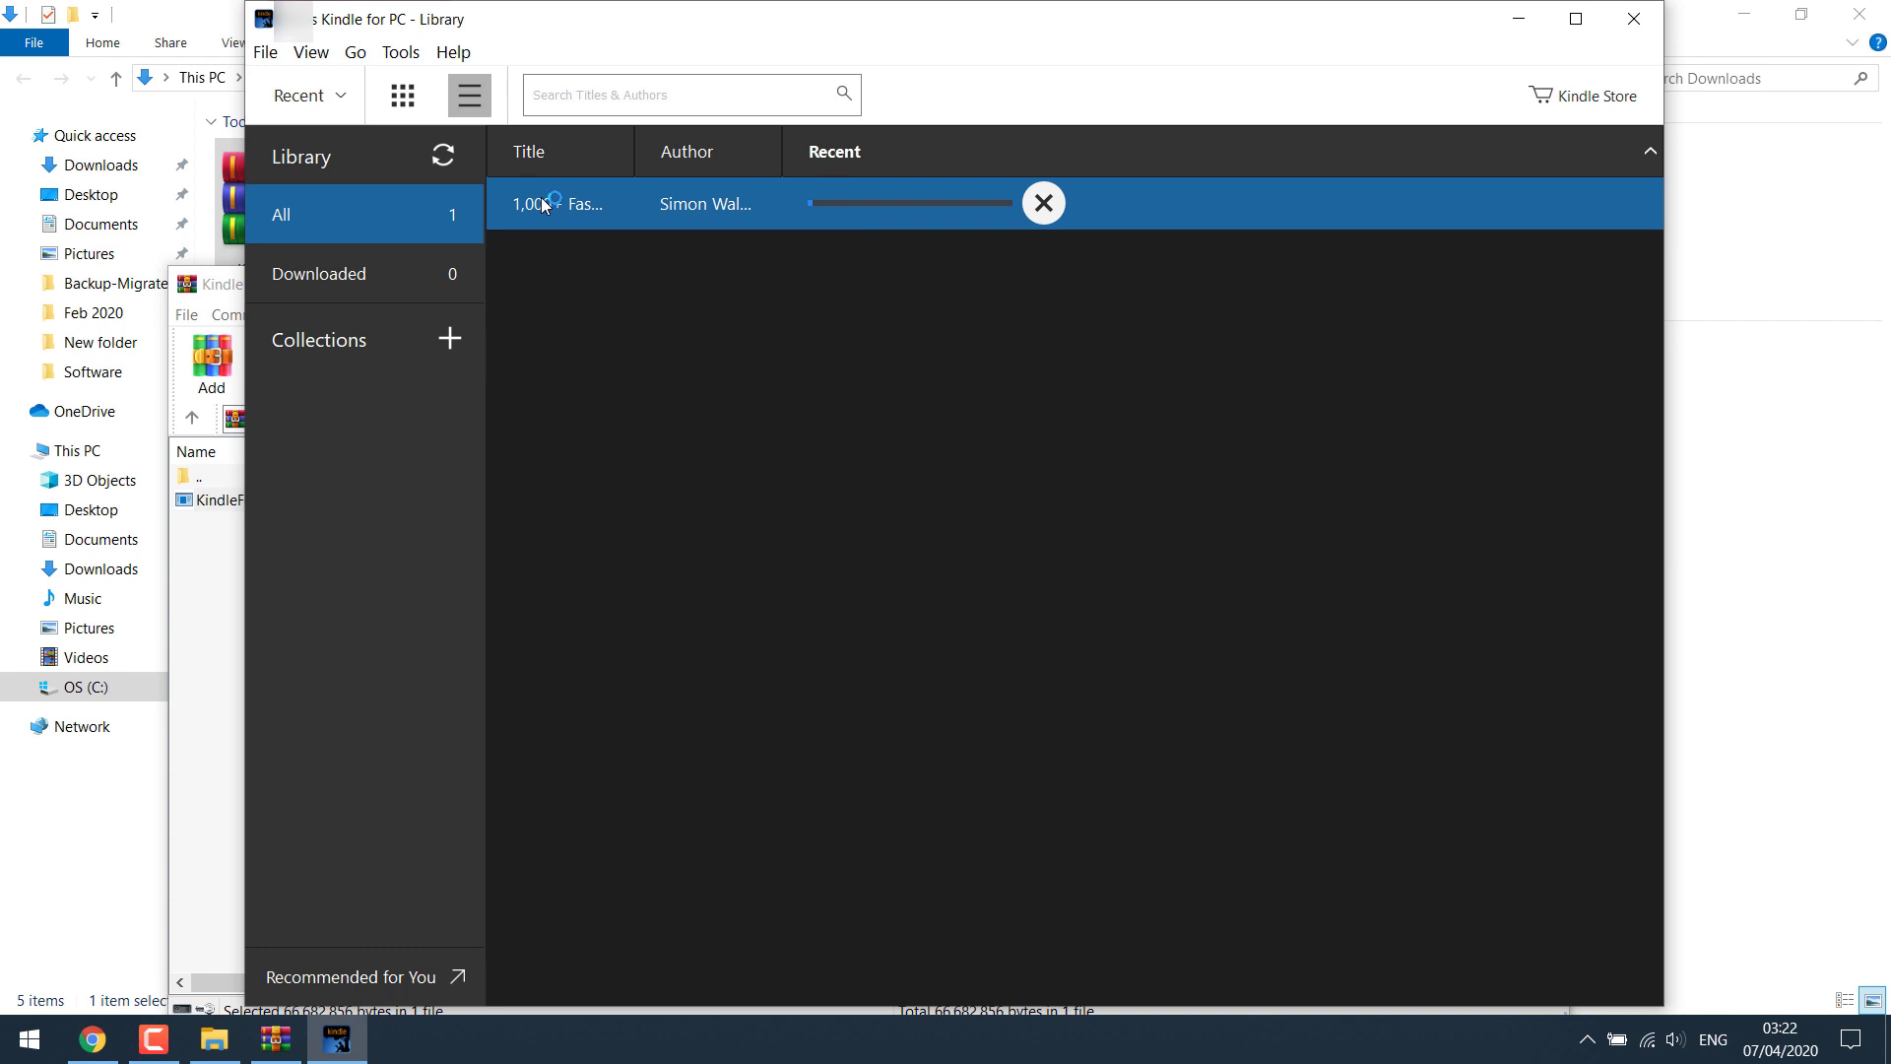
- Close the Kindle for PC 1.17 archive window and return to the Downloads folder
click(212, 661)
click(1542, 285)
click(1808, 244)
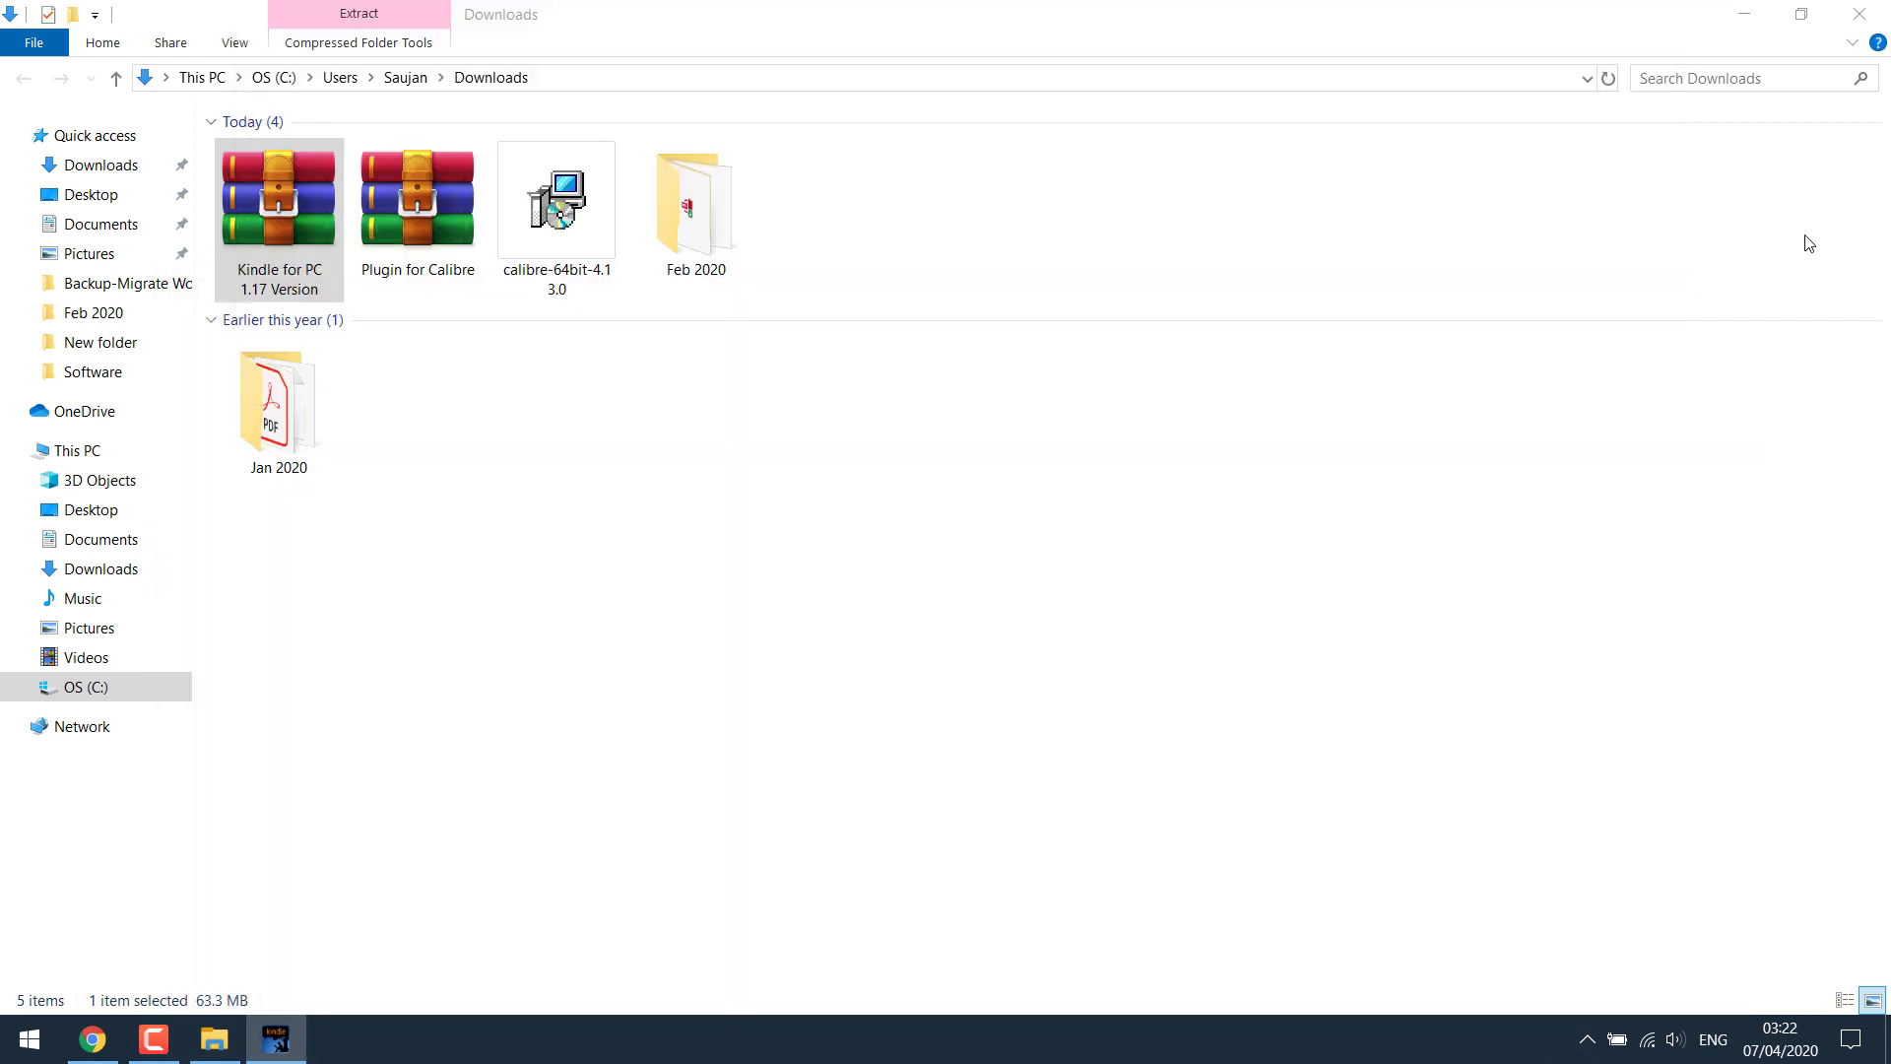
- Install calibre-64bit-4.13.0 with default options, accepting the license agreement, and launch calibre on finishing
click(566, 213)
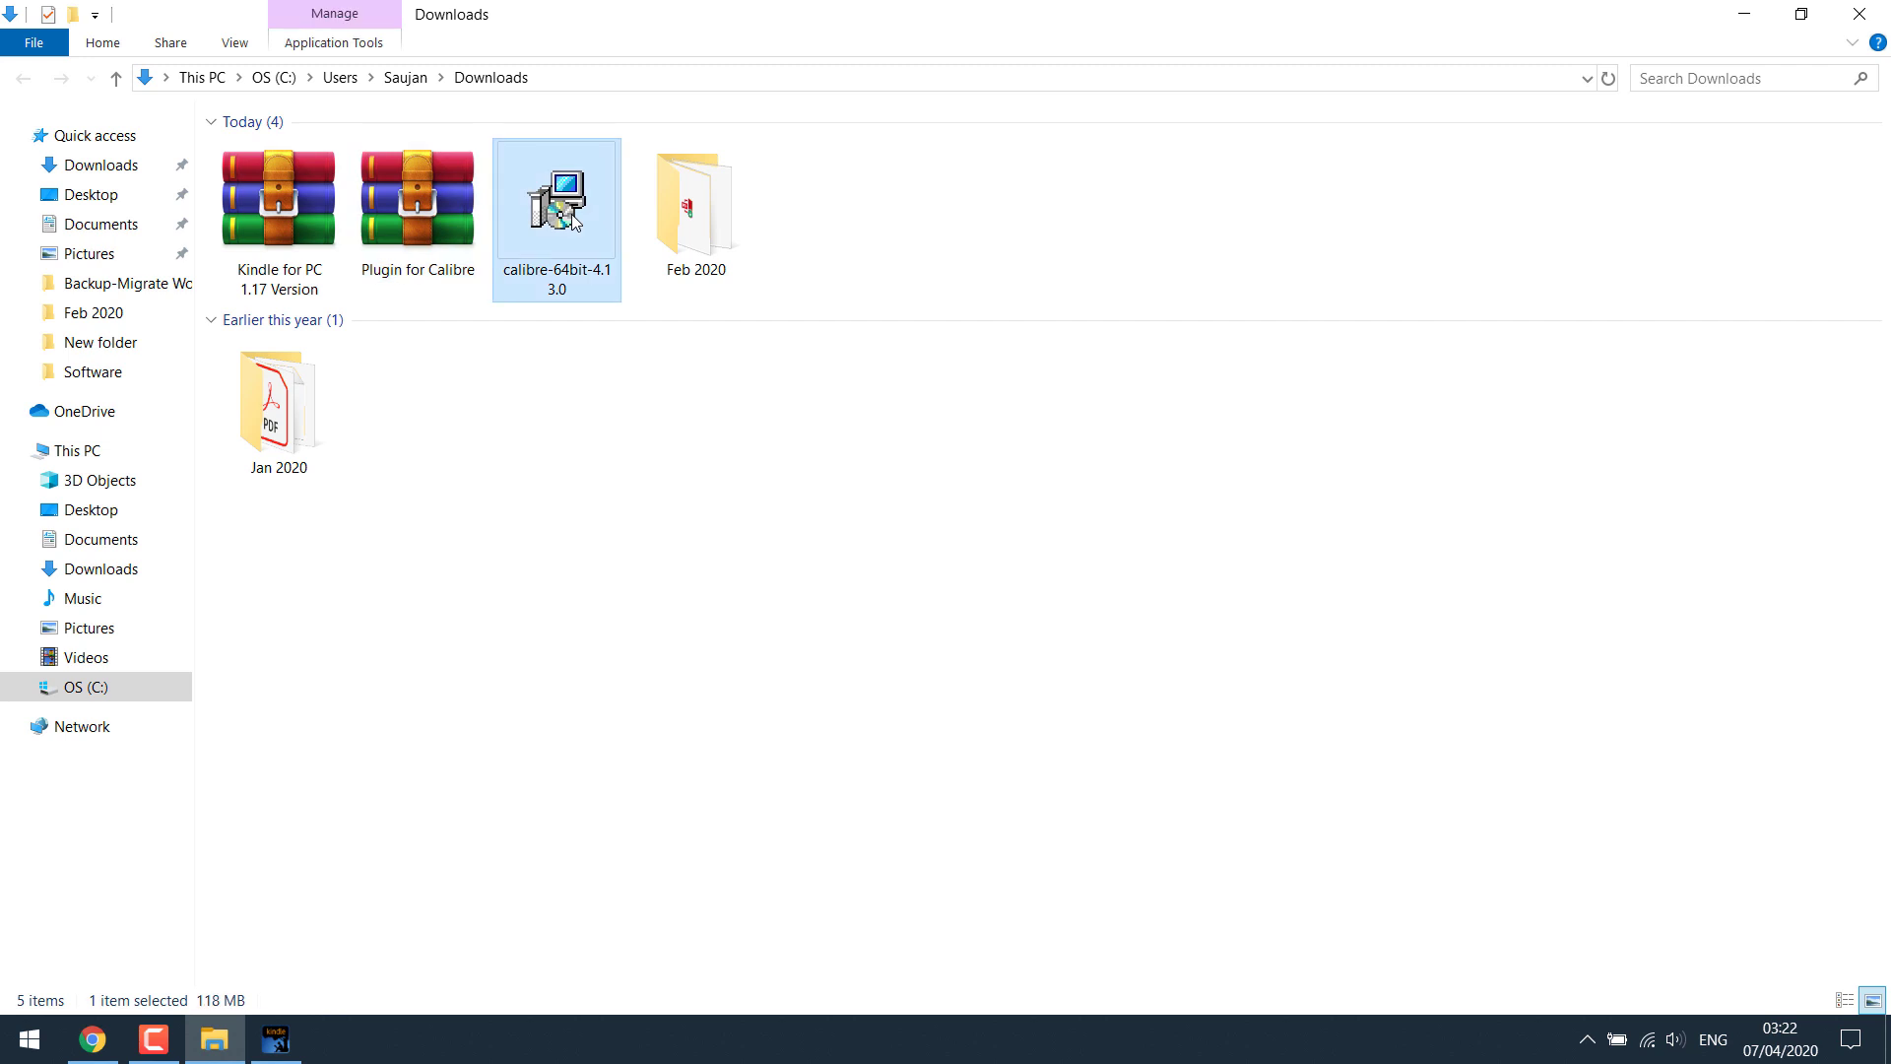
double_click(571, 215)
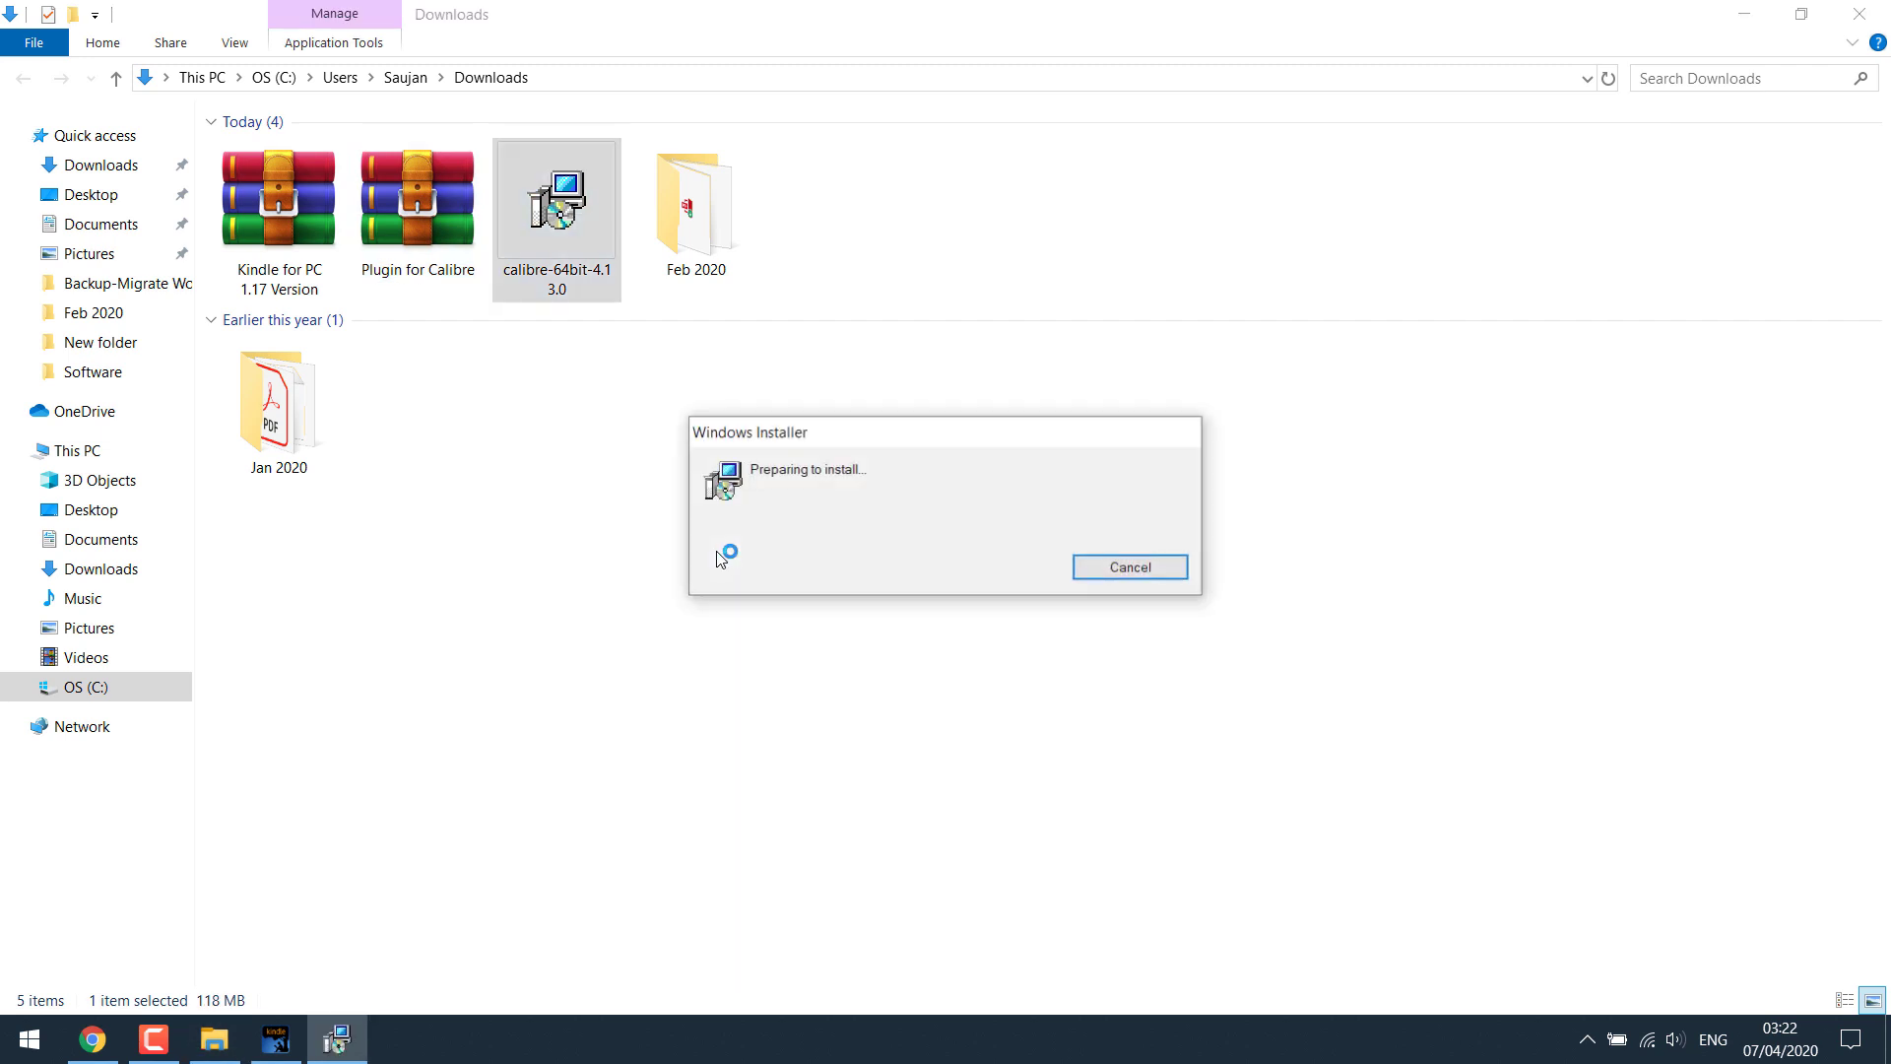
key(Return)
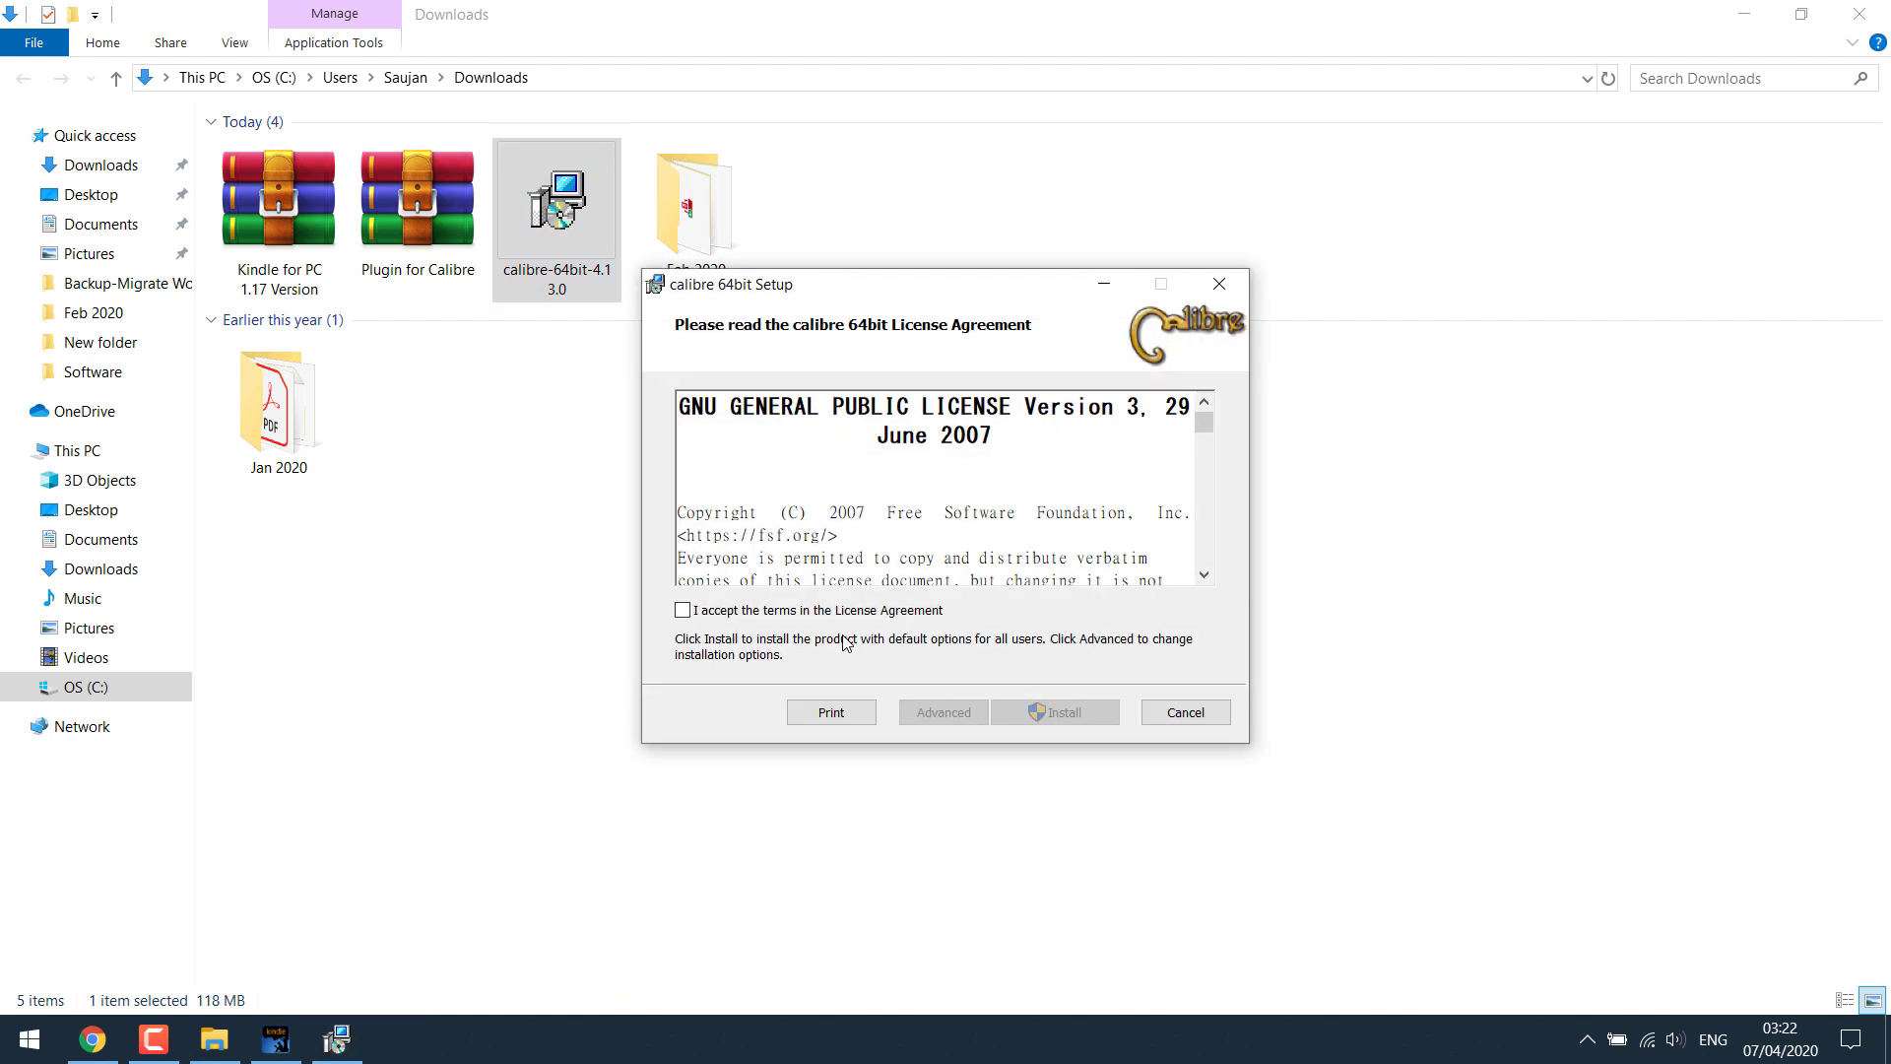
click(783, 610)
click(1044, 708)
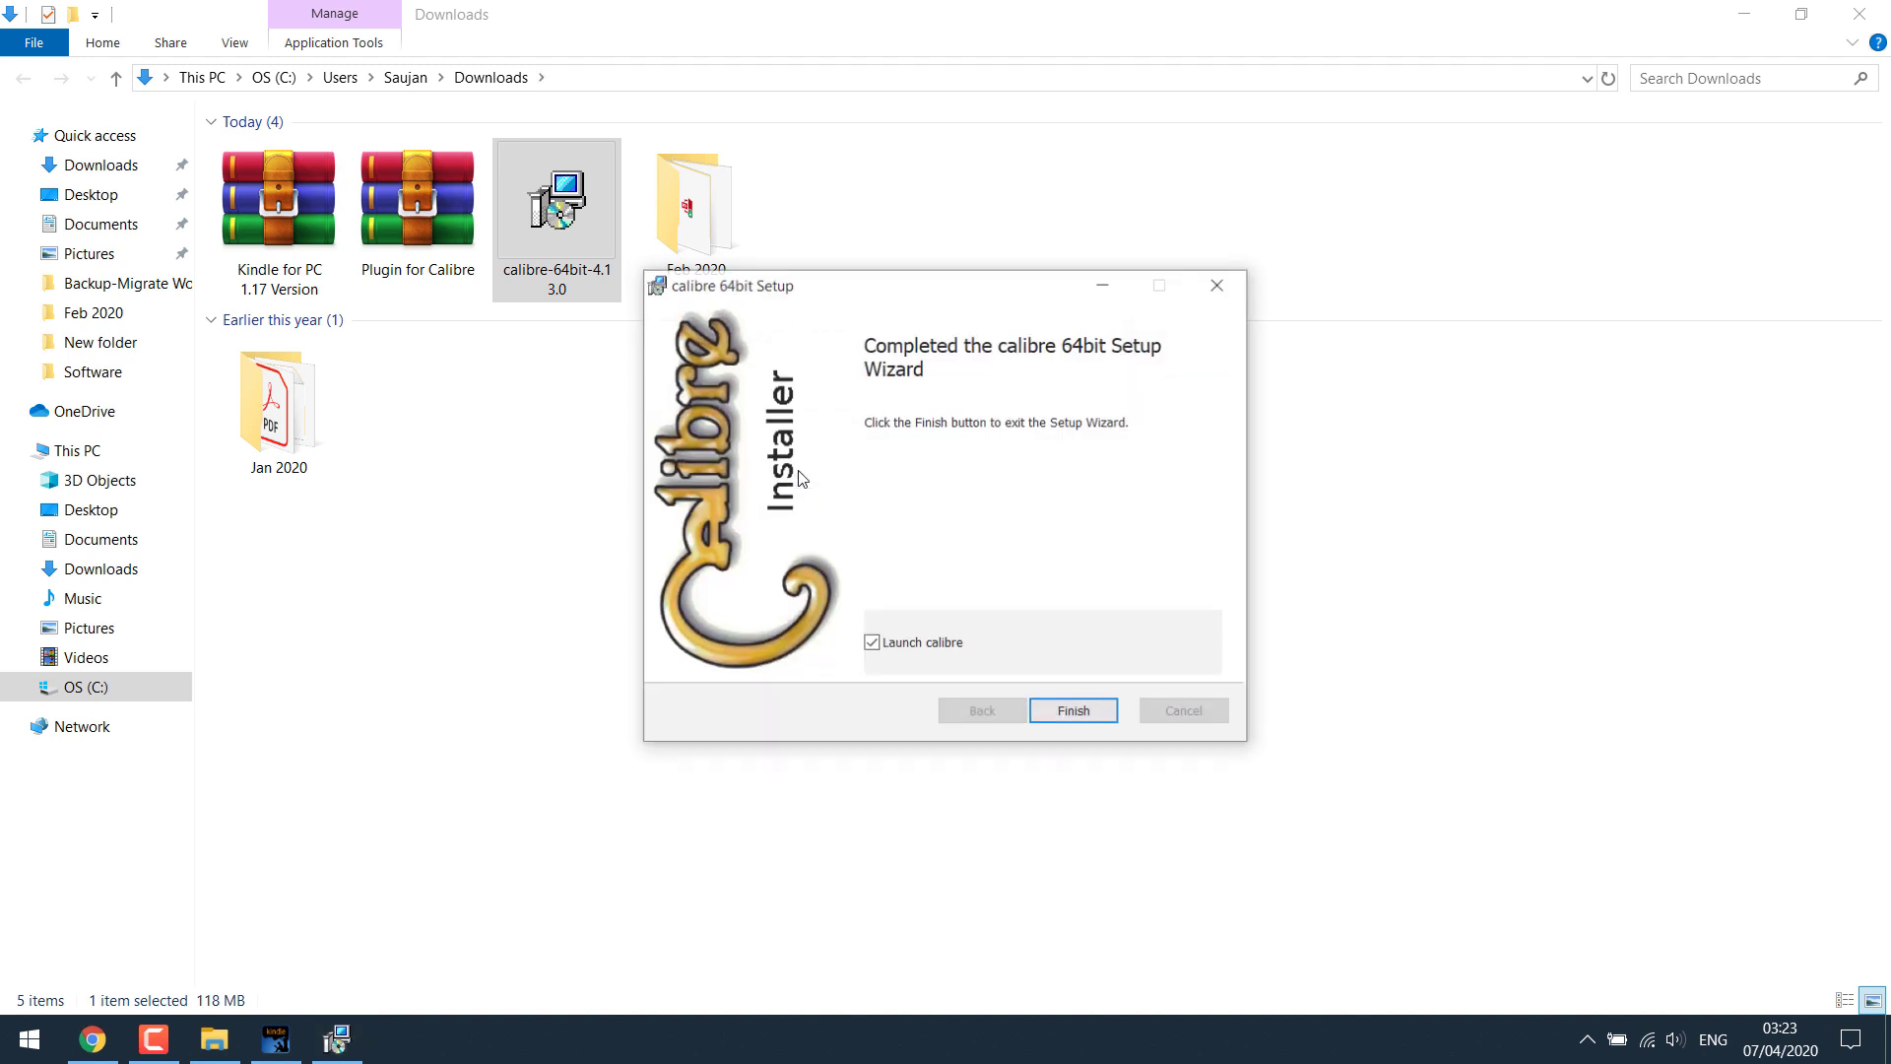
click(1075, 713)
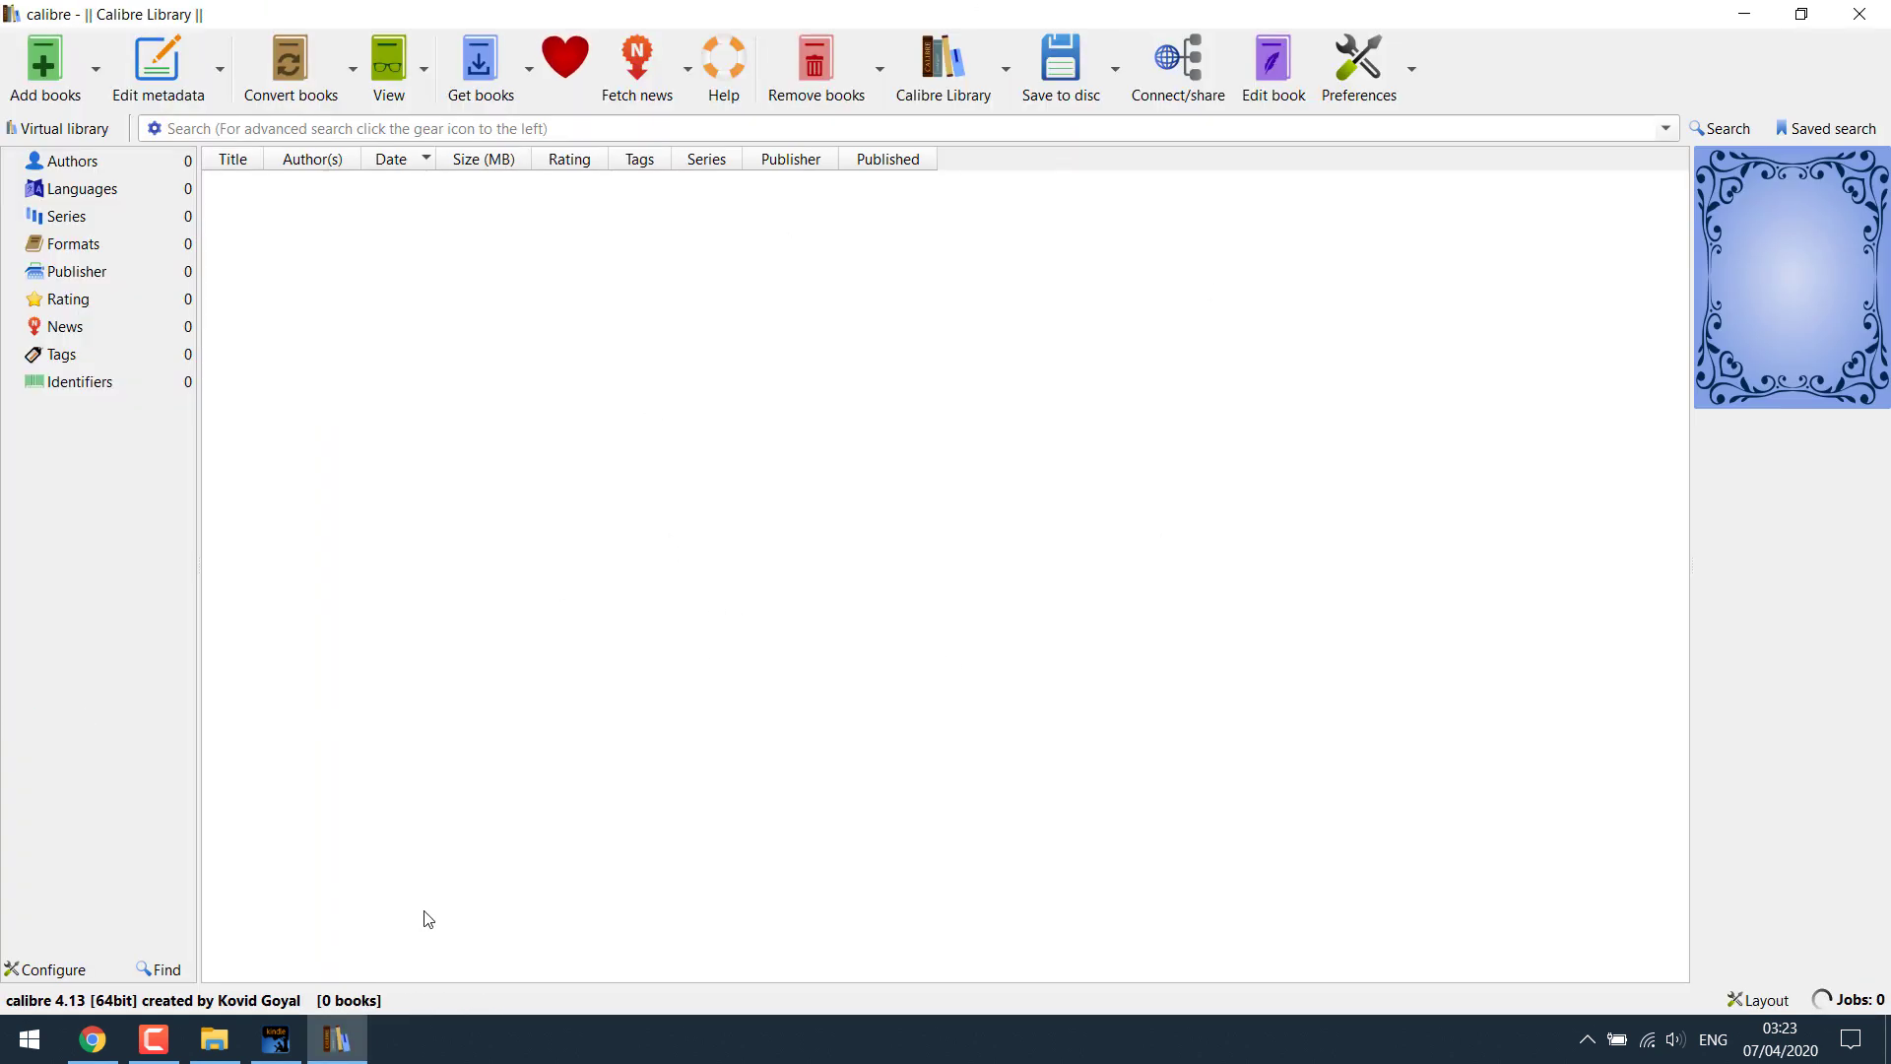
- Switch to Kindle, check the downloaded book 1,000+ Fashion Poses from the library, and close Kindle
click(358, 1046)
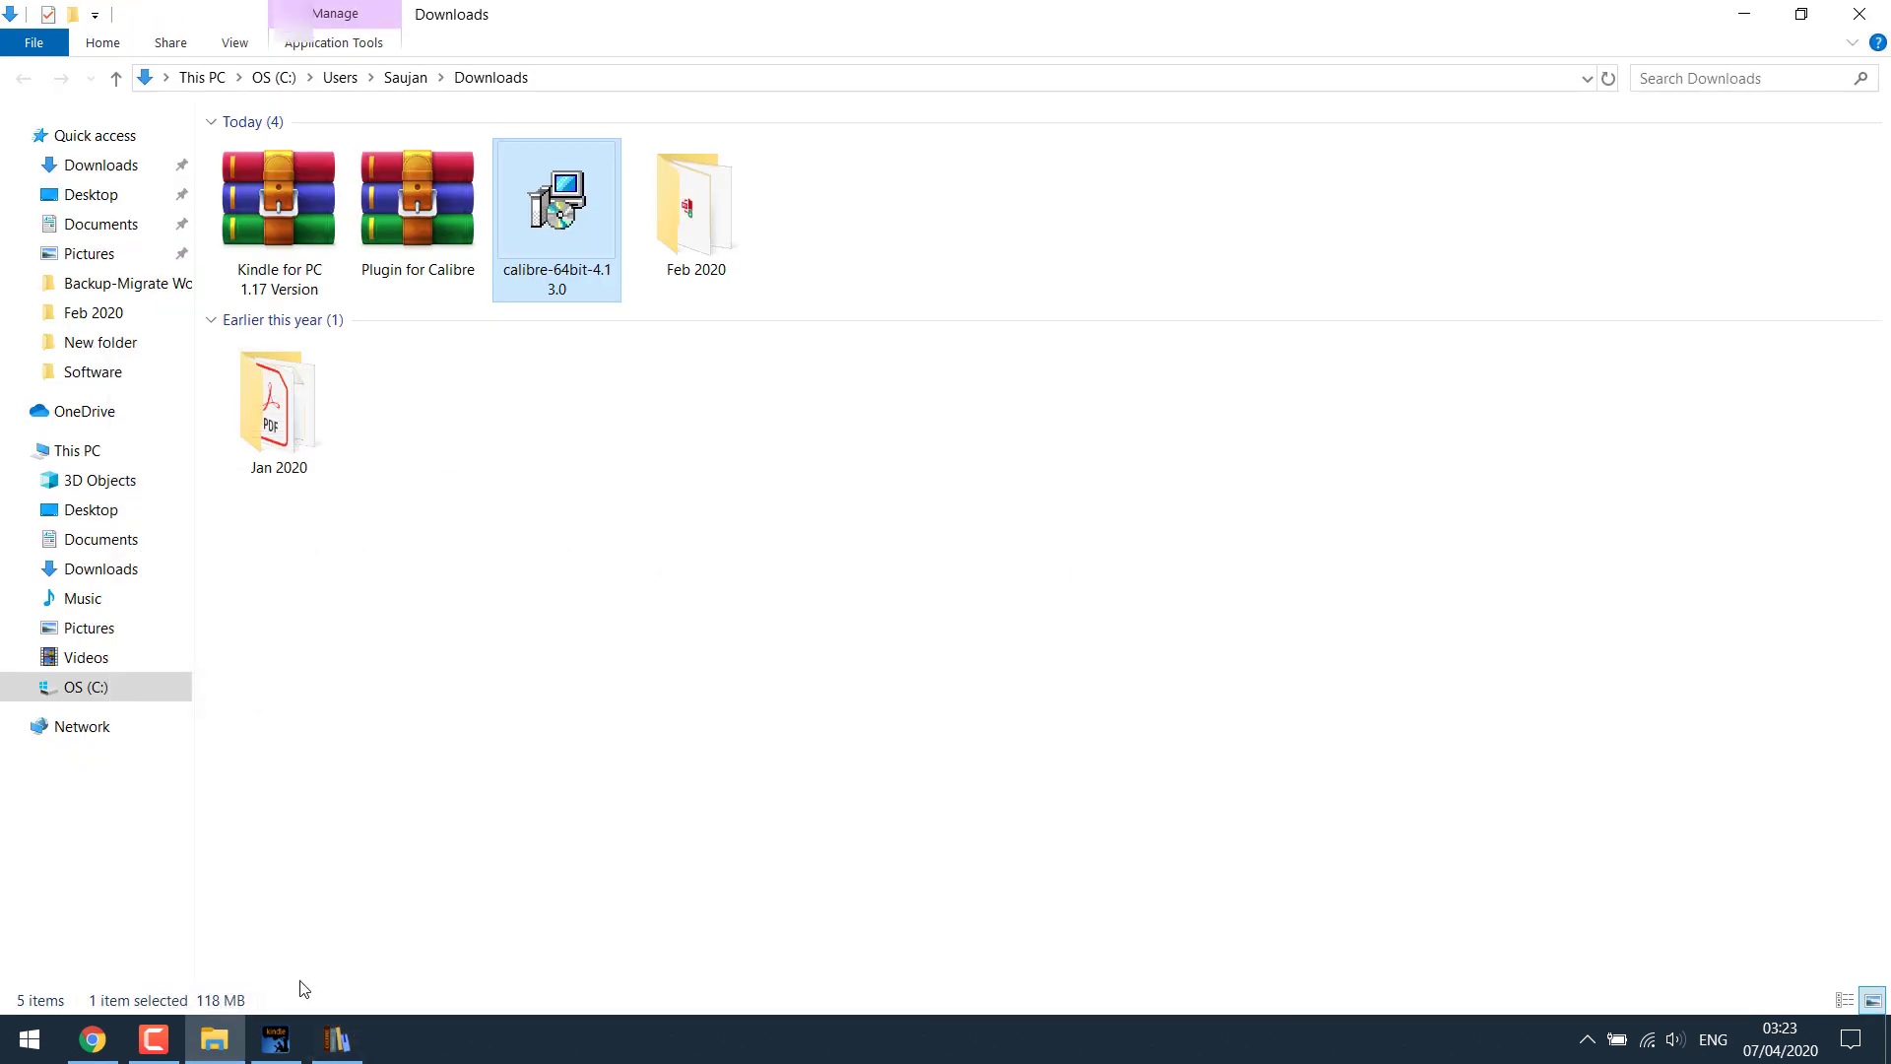
click(280, 1044)
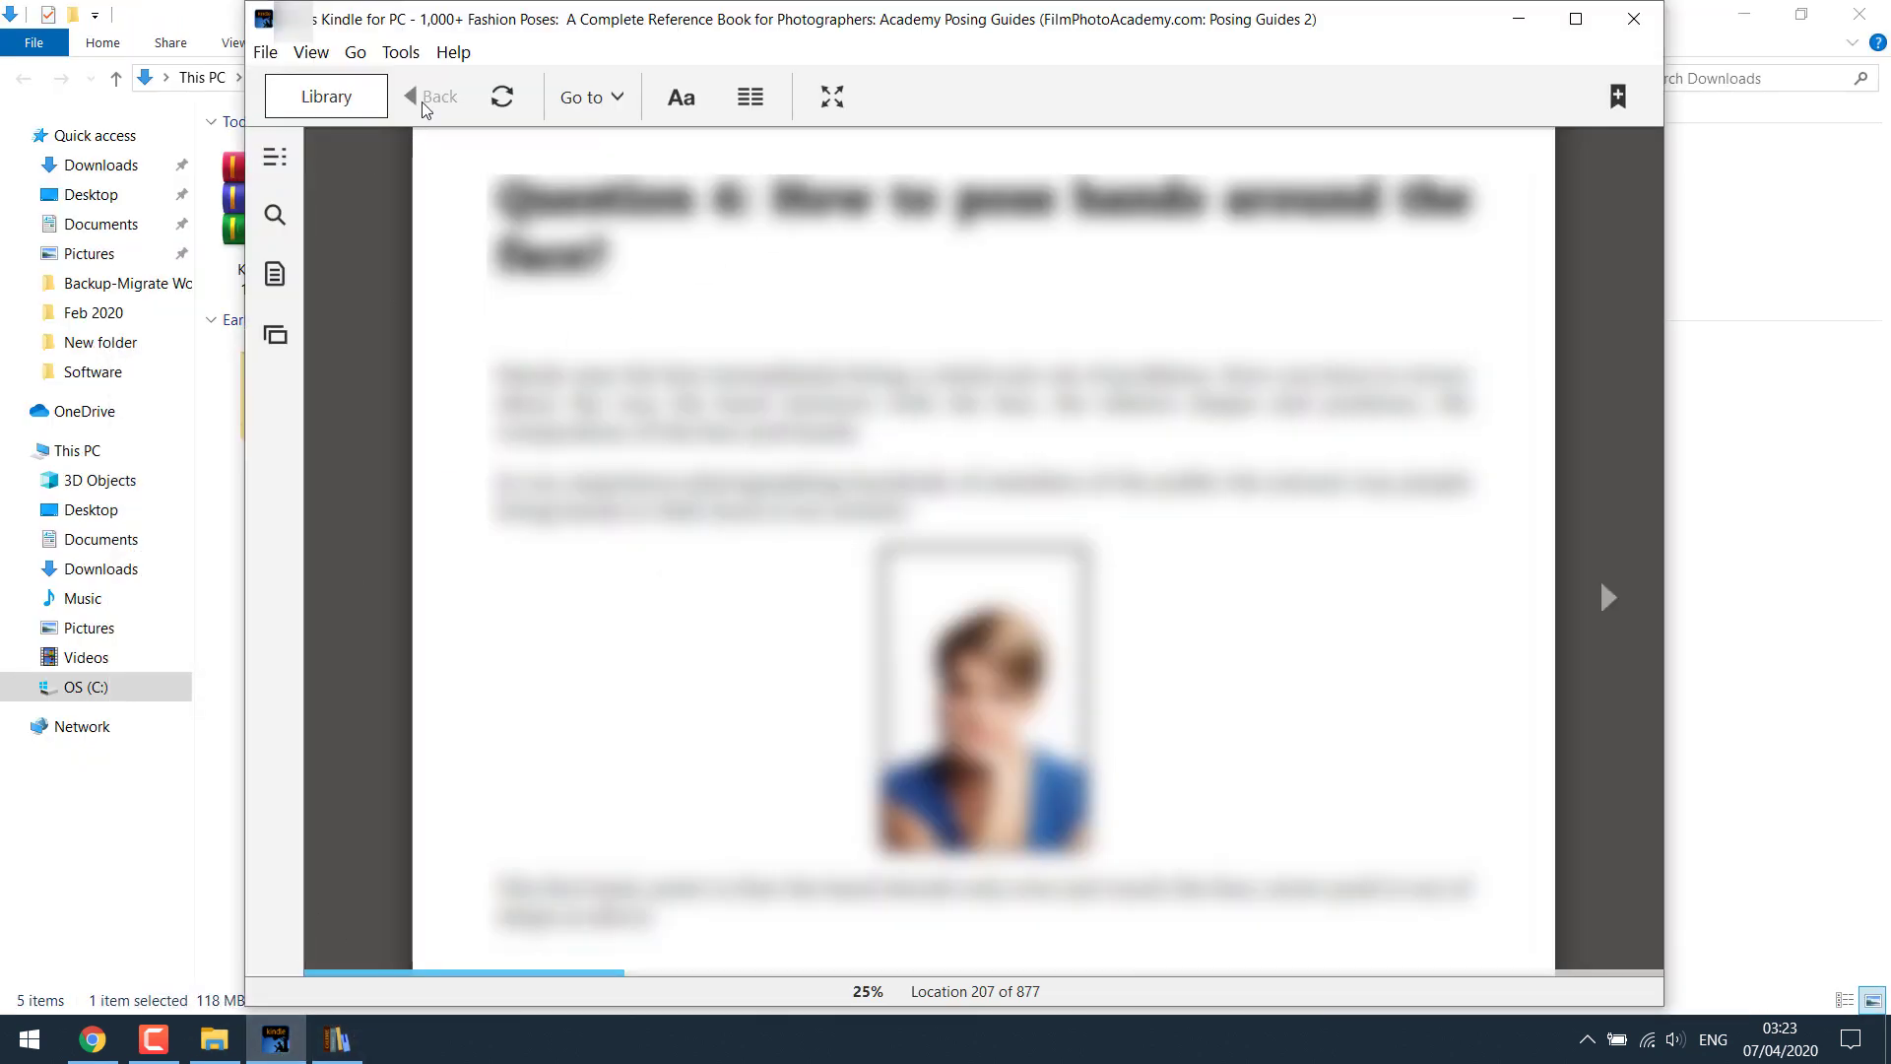
click(307, 98)
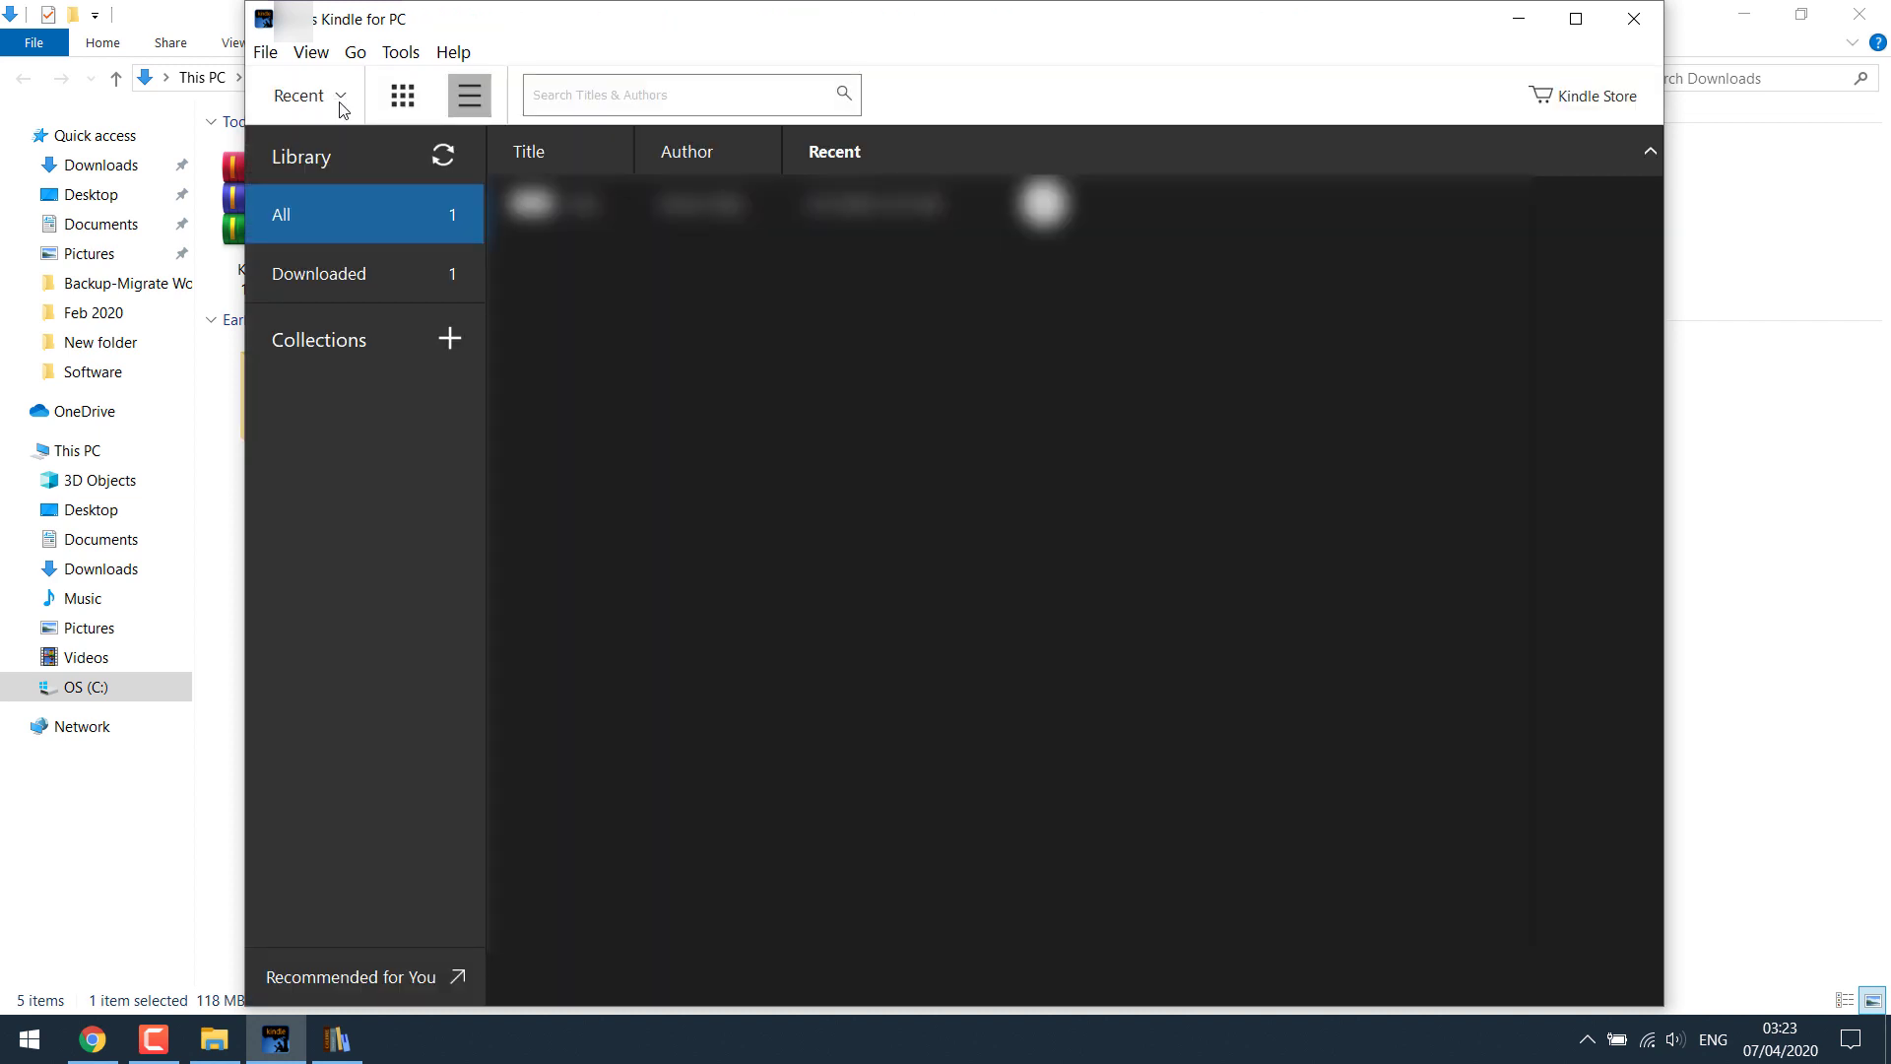
click(322, 277)
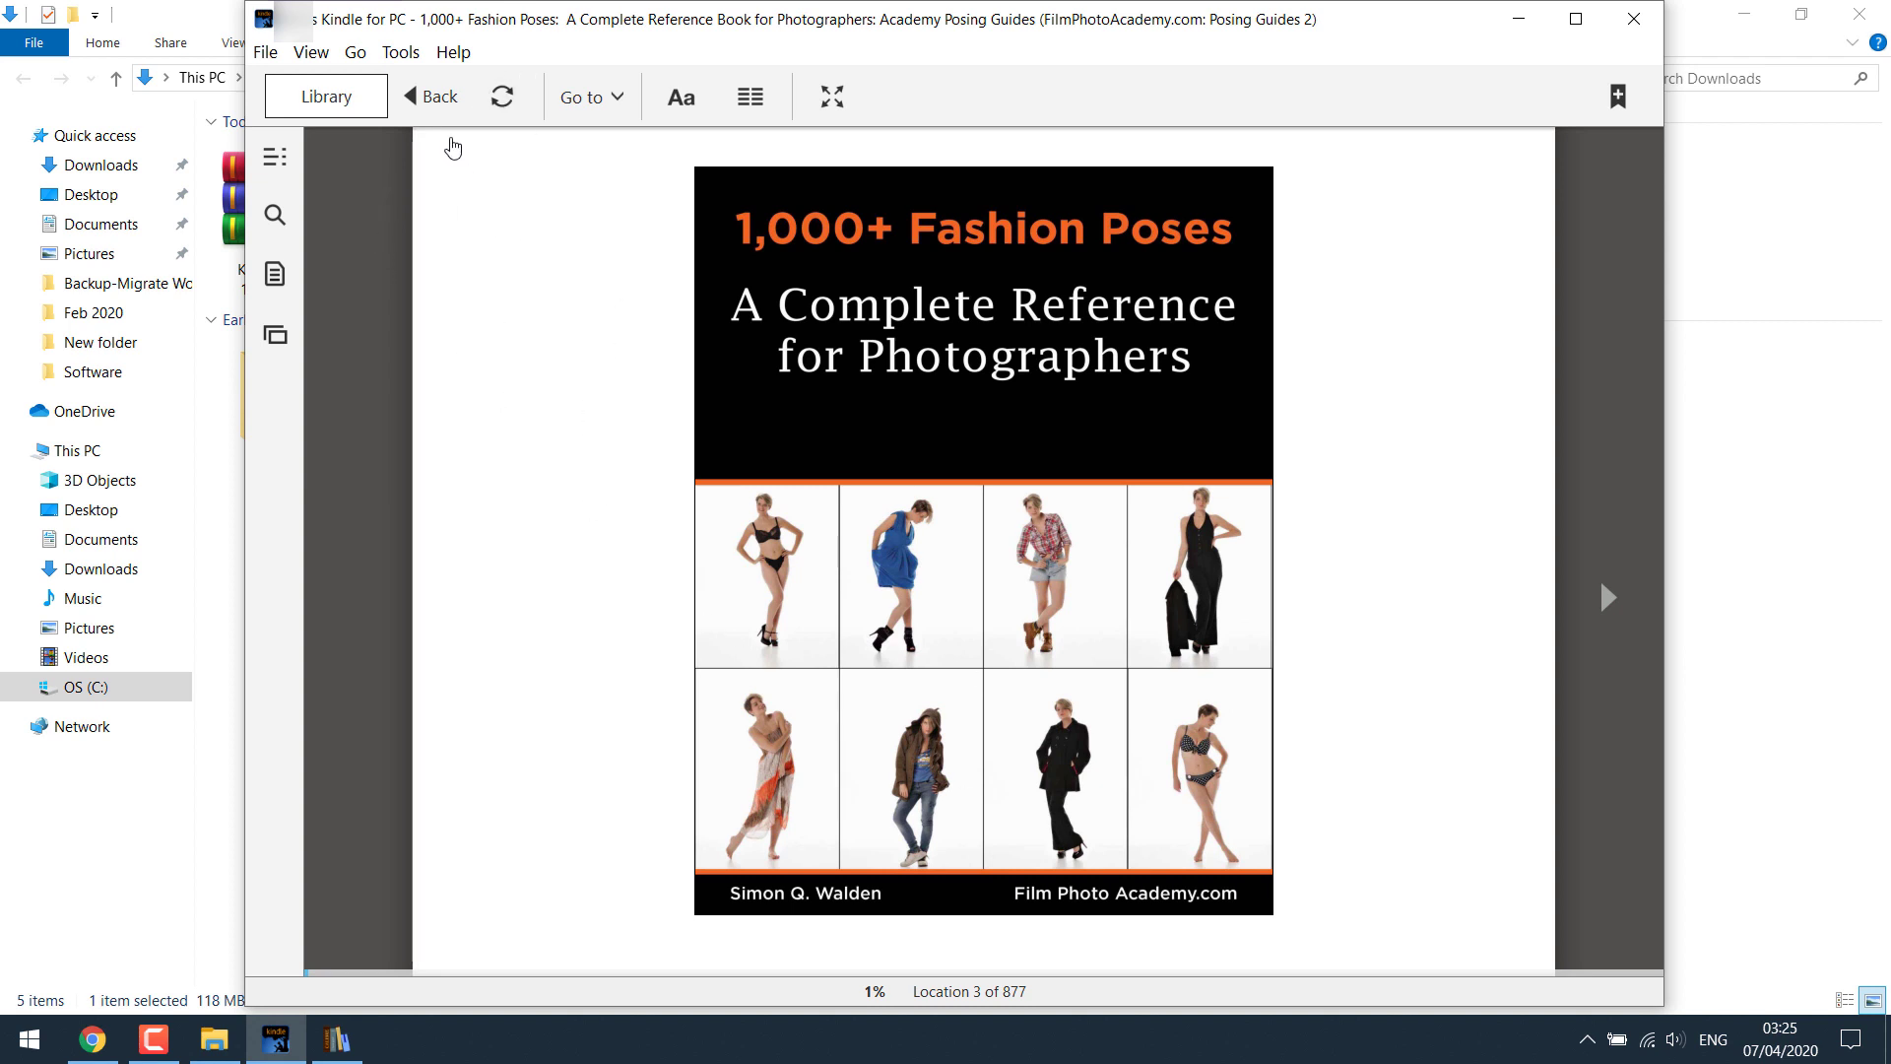
click(348, 105)
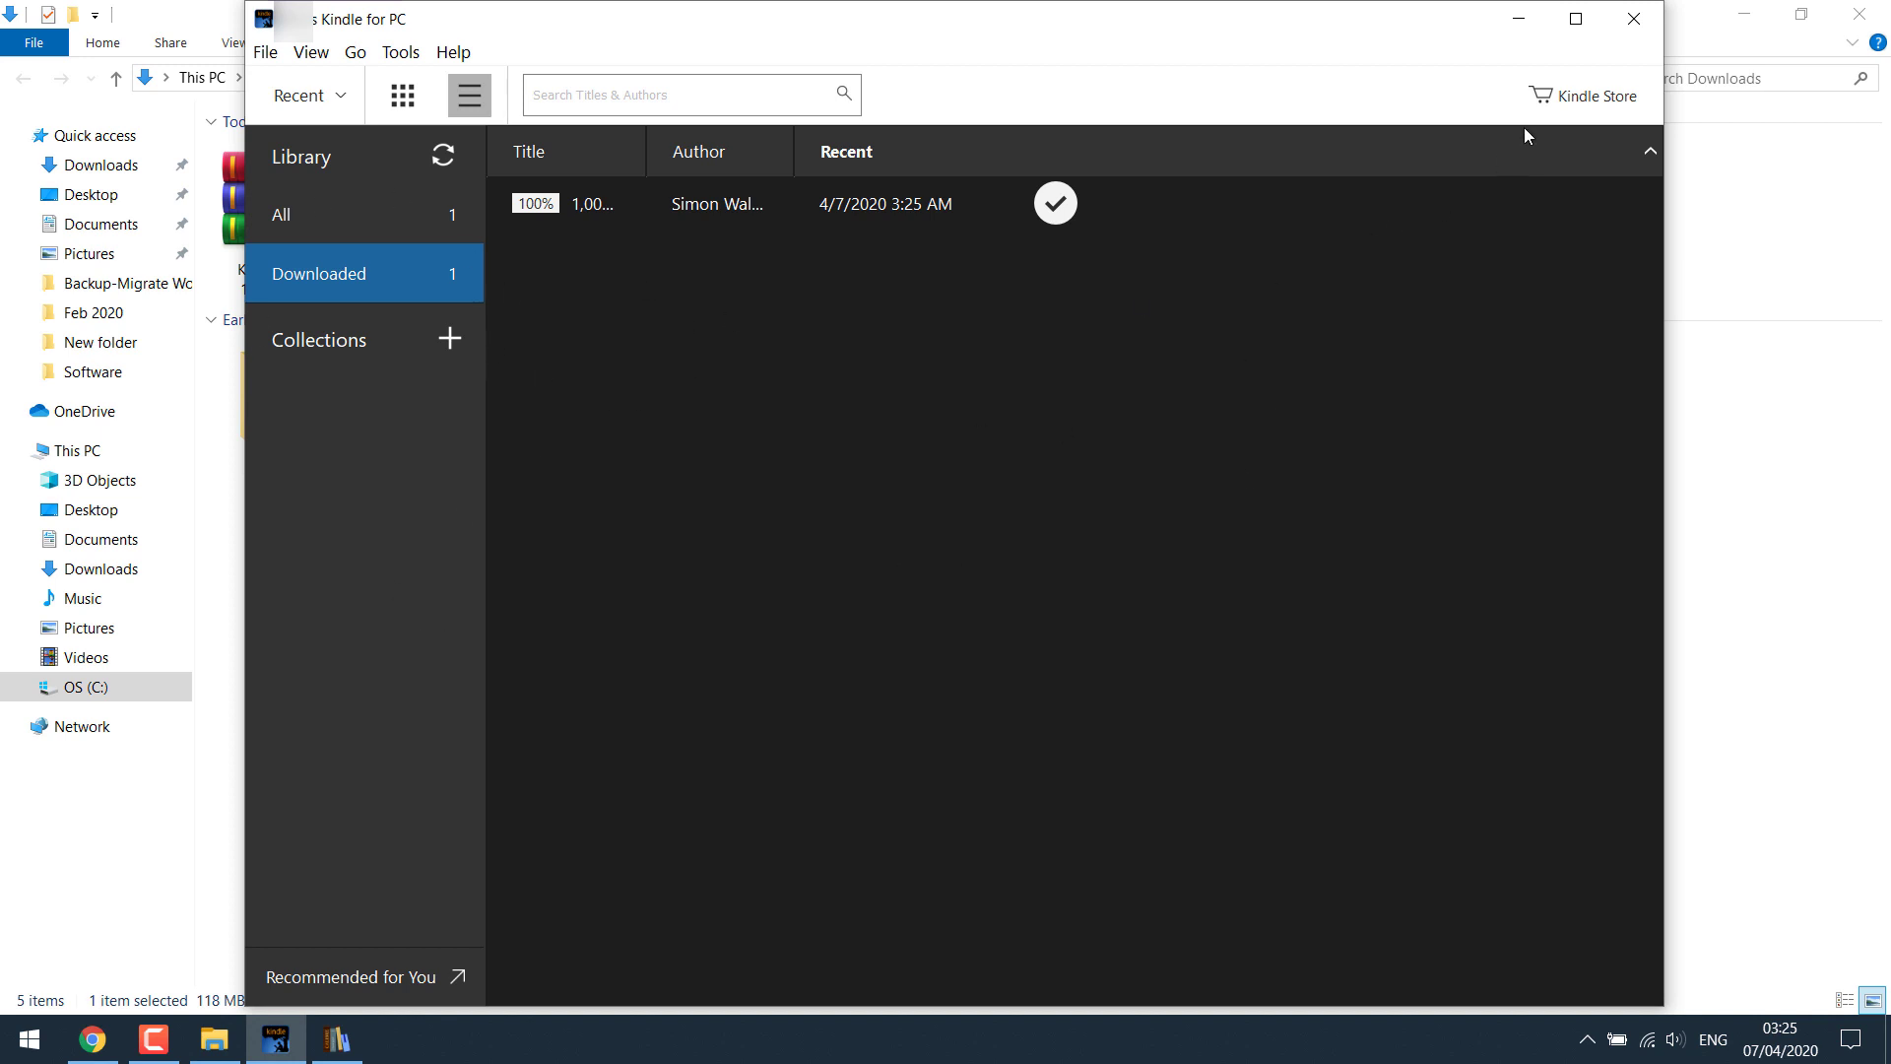
click(1635, 20)
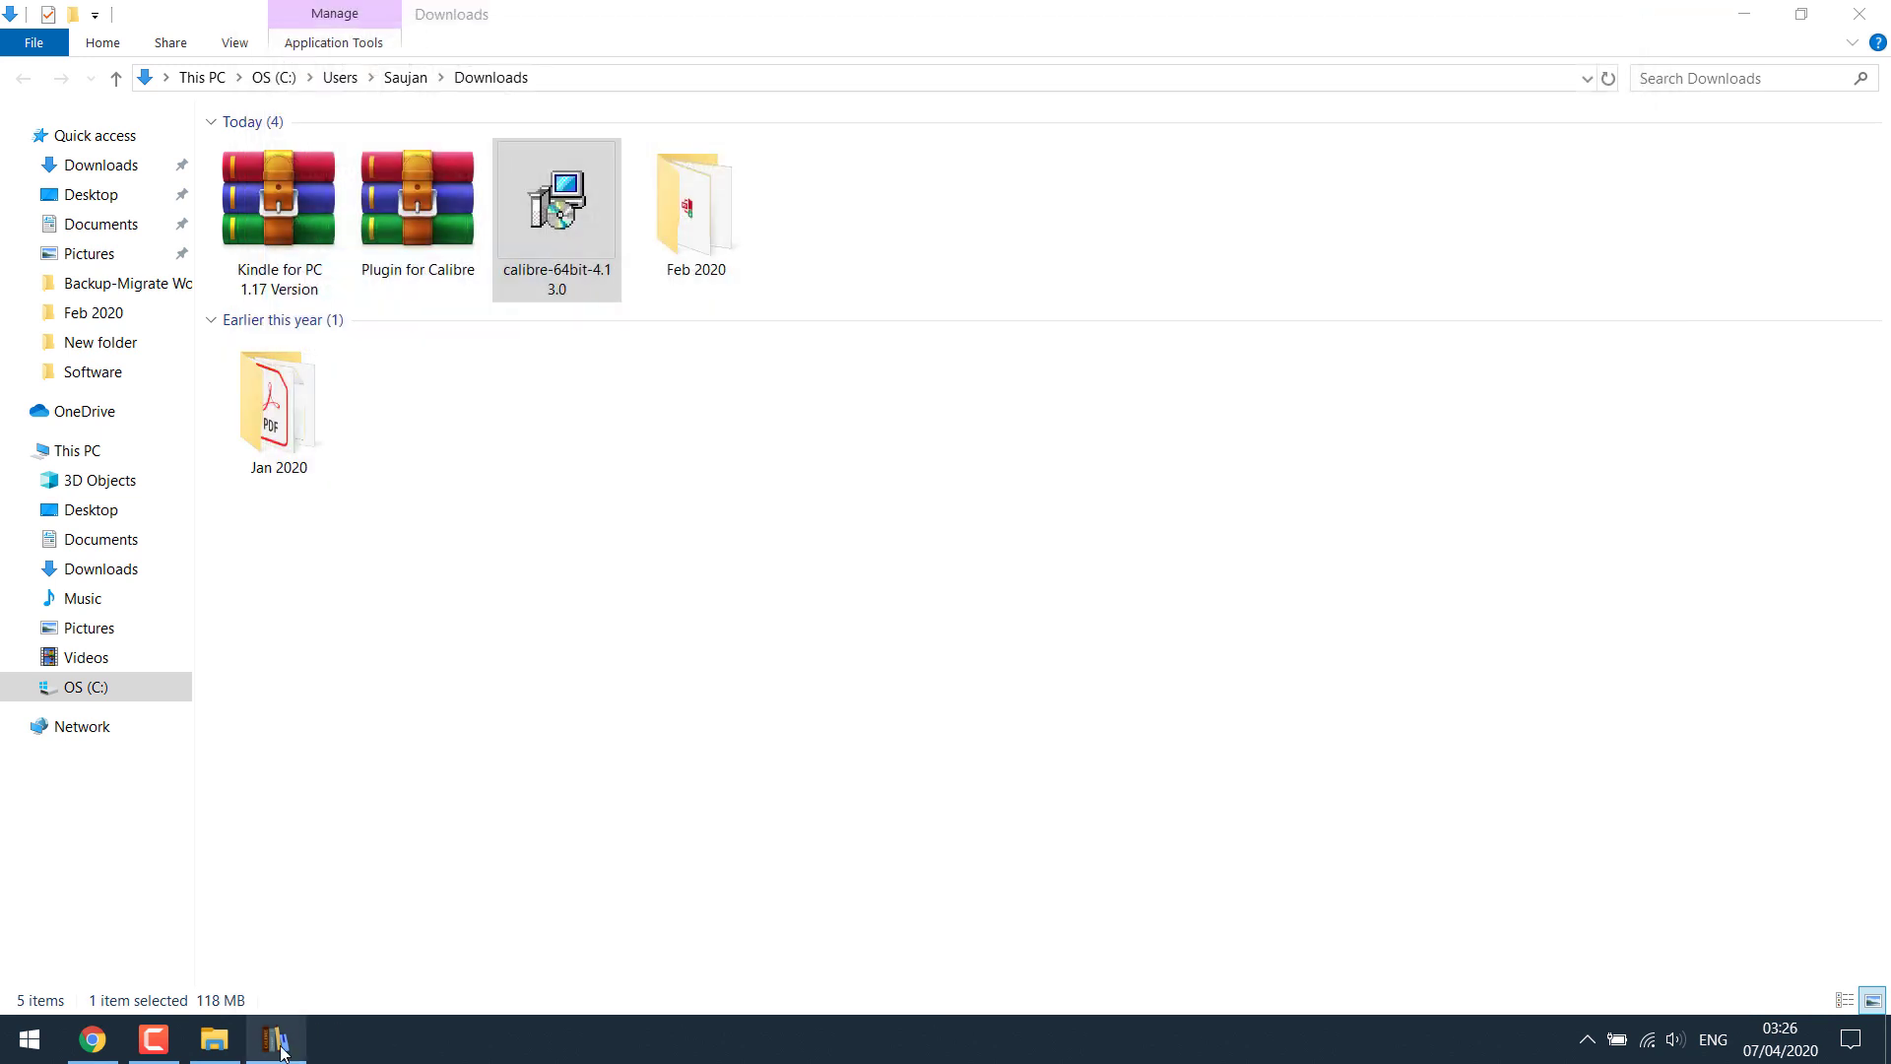
- Open the Plugin for Calibre archive from the Downloads folder, and close the folder window and the Chrome downloads page
click(276, 1037)
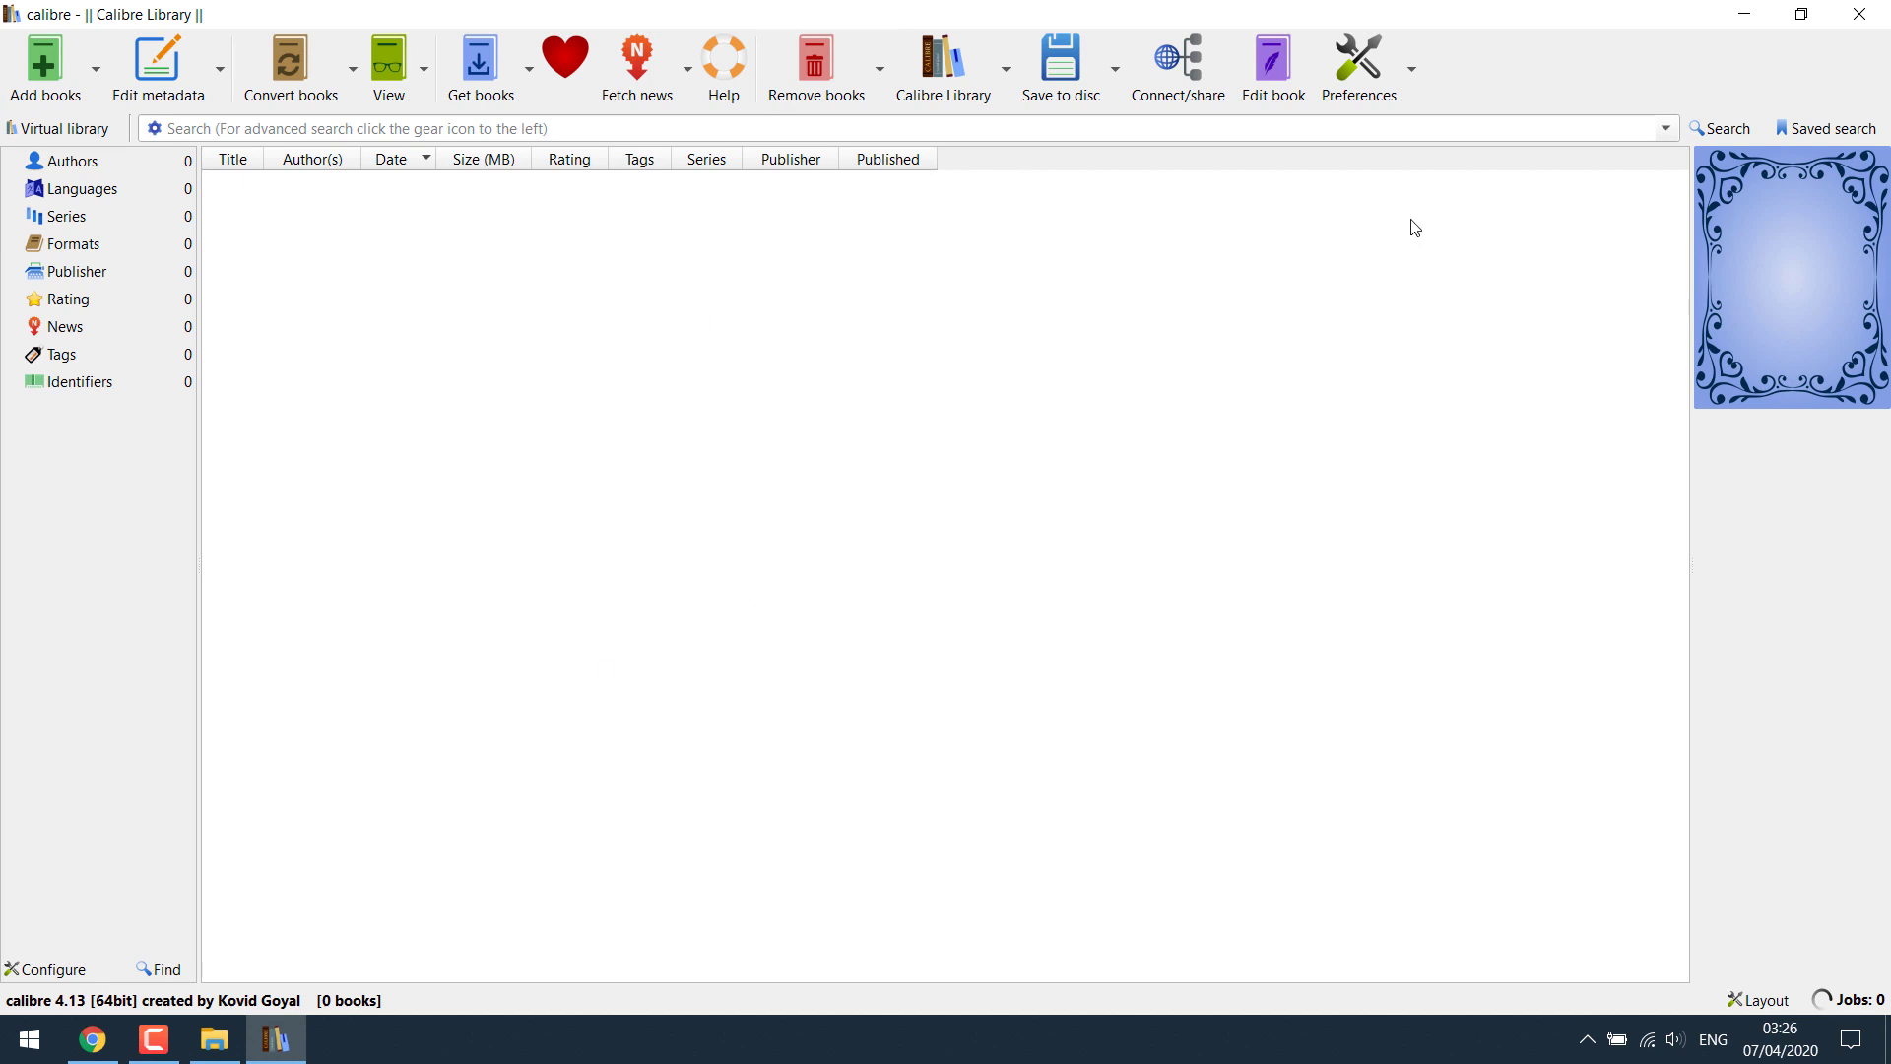
click(1734, 13)
double_click(434, 205)
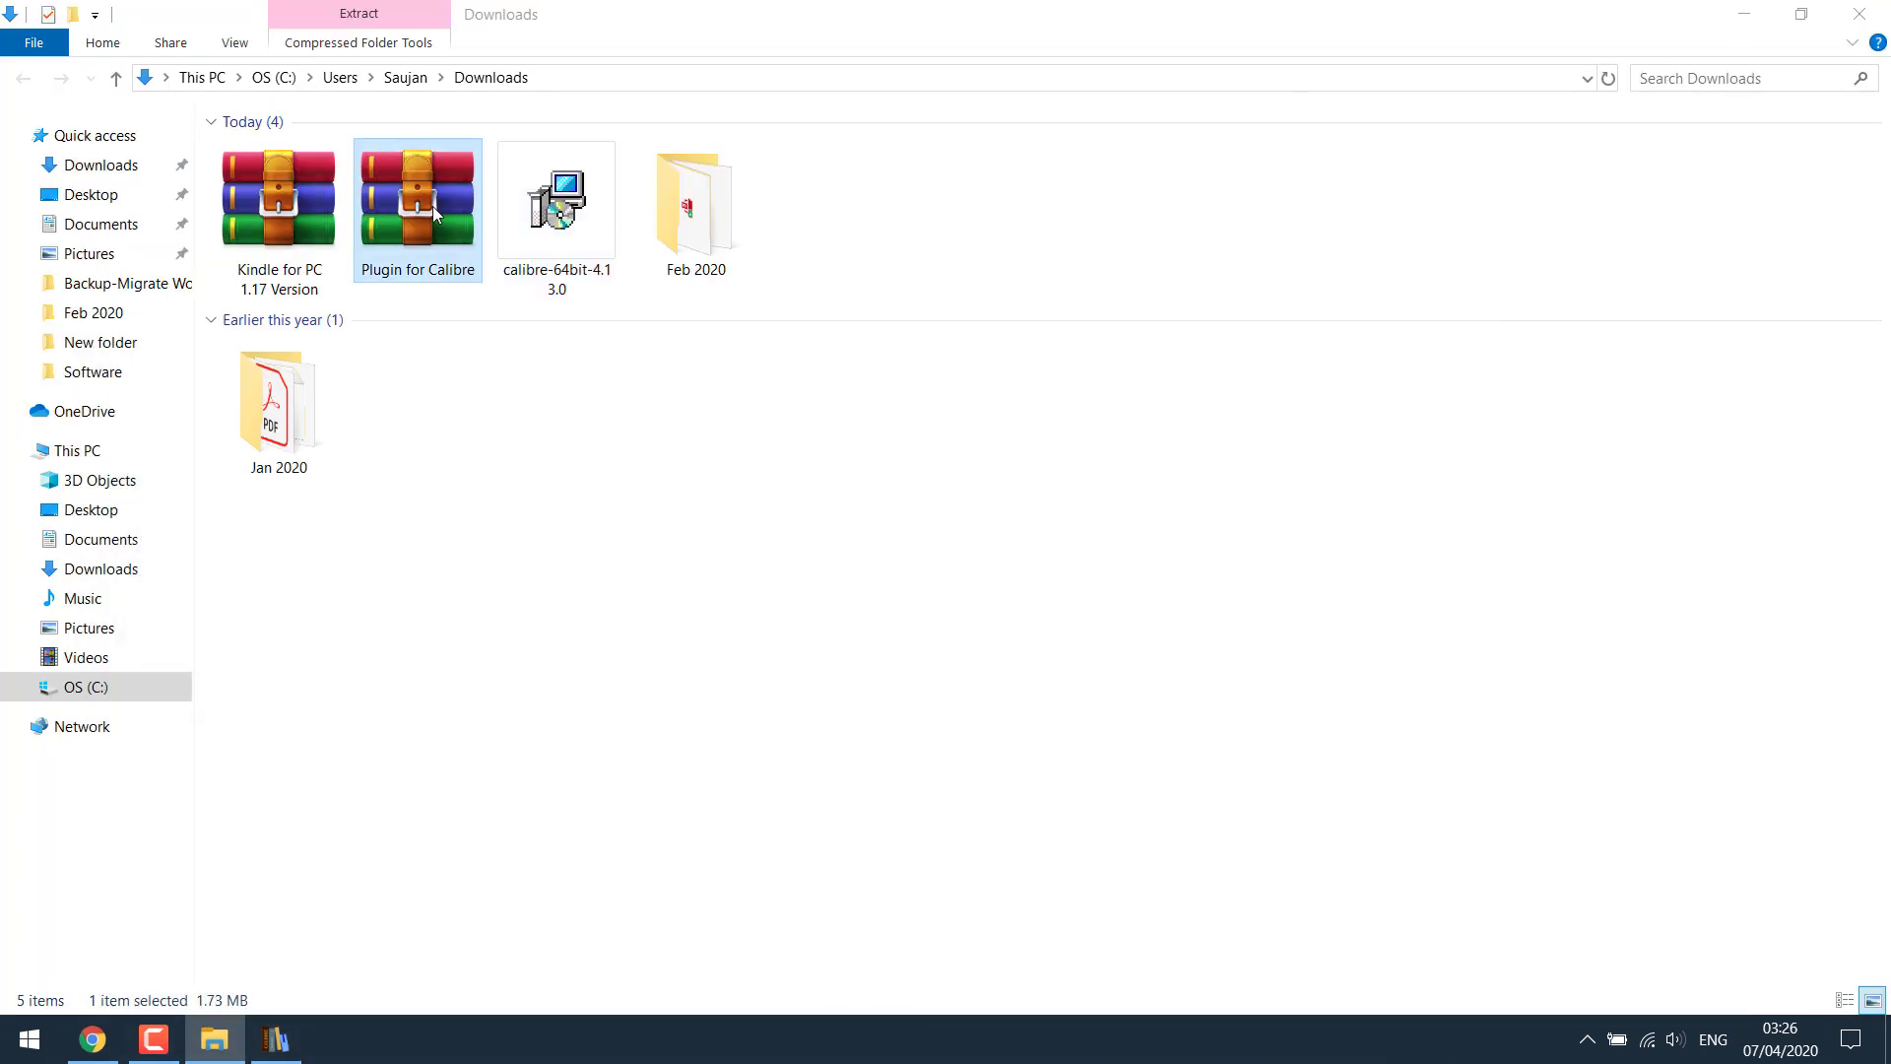
click(1859, 13)
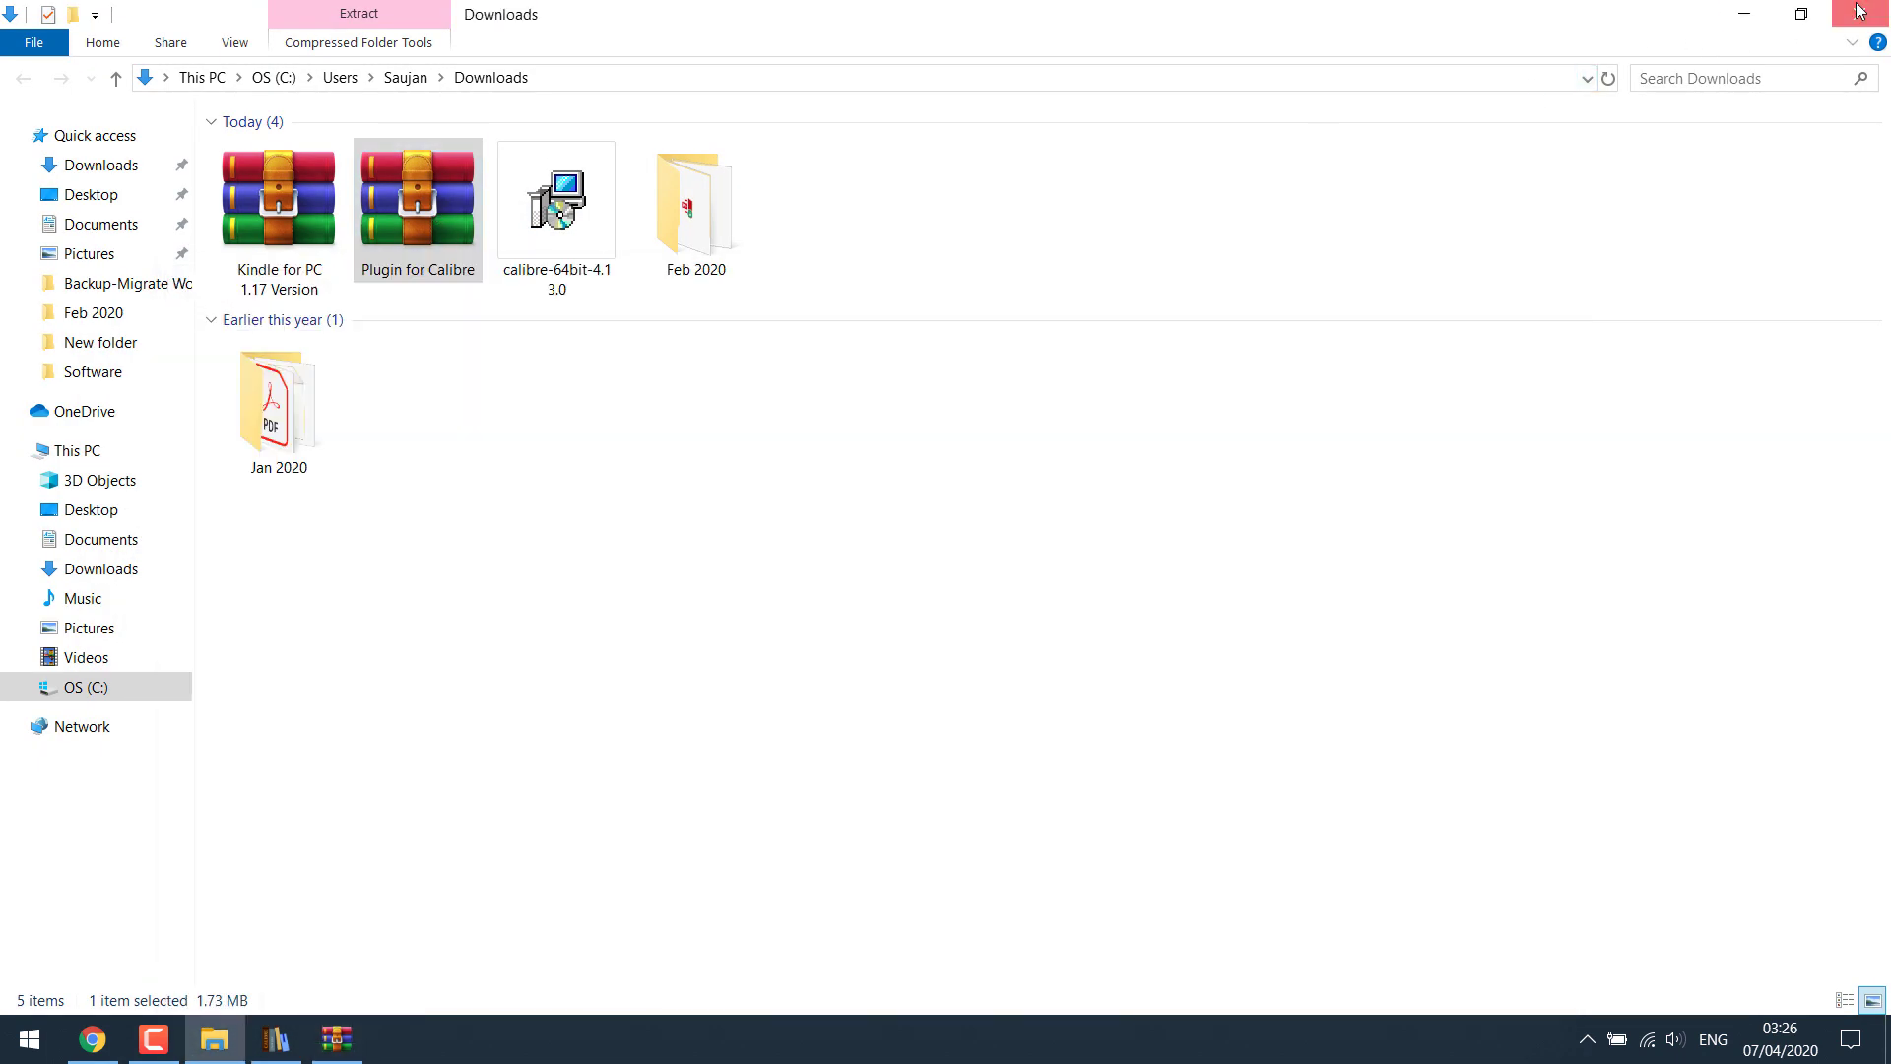
click(1021, 663)
click(1211, 6)
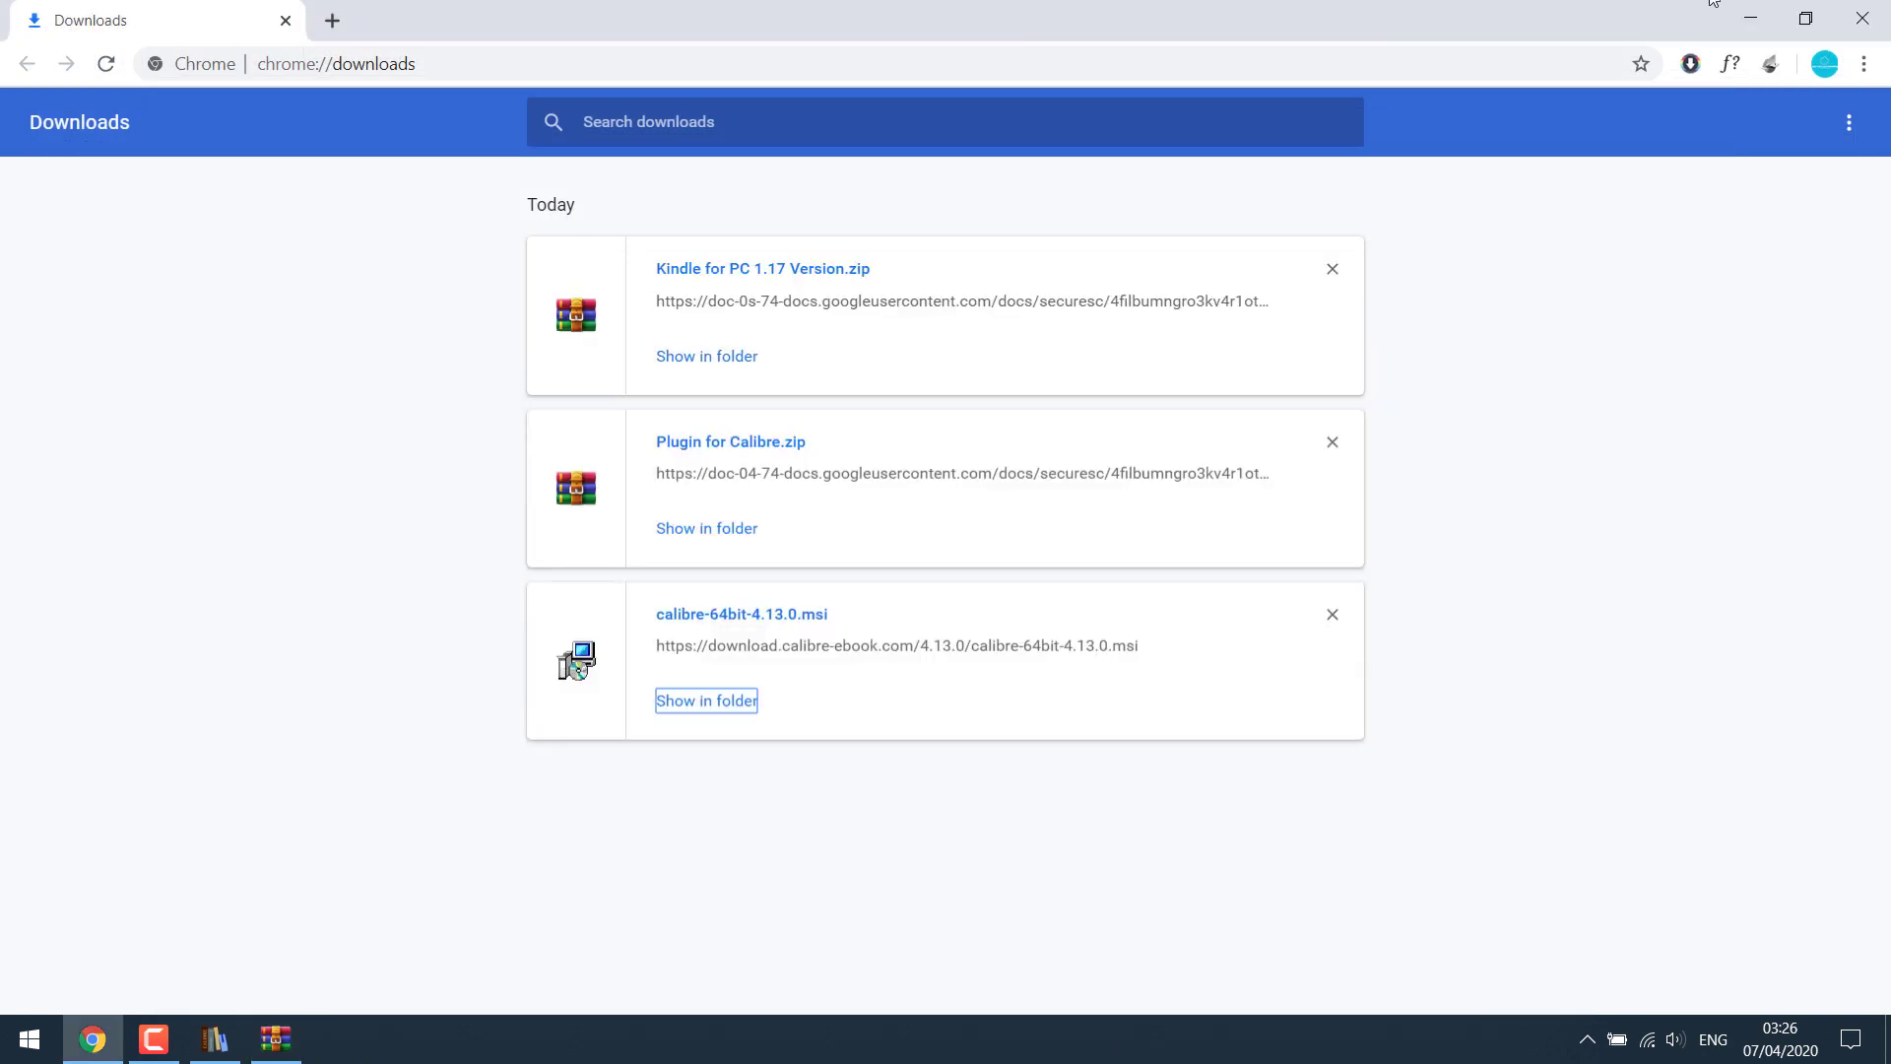
click(1861, 14)
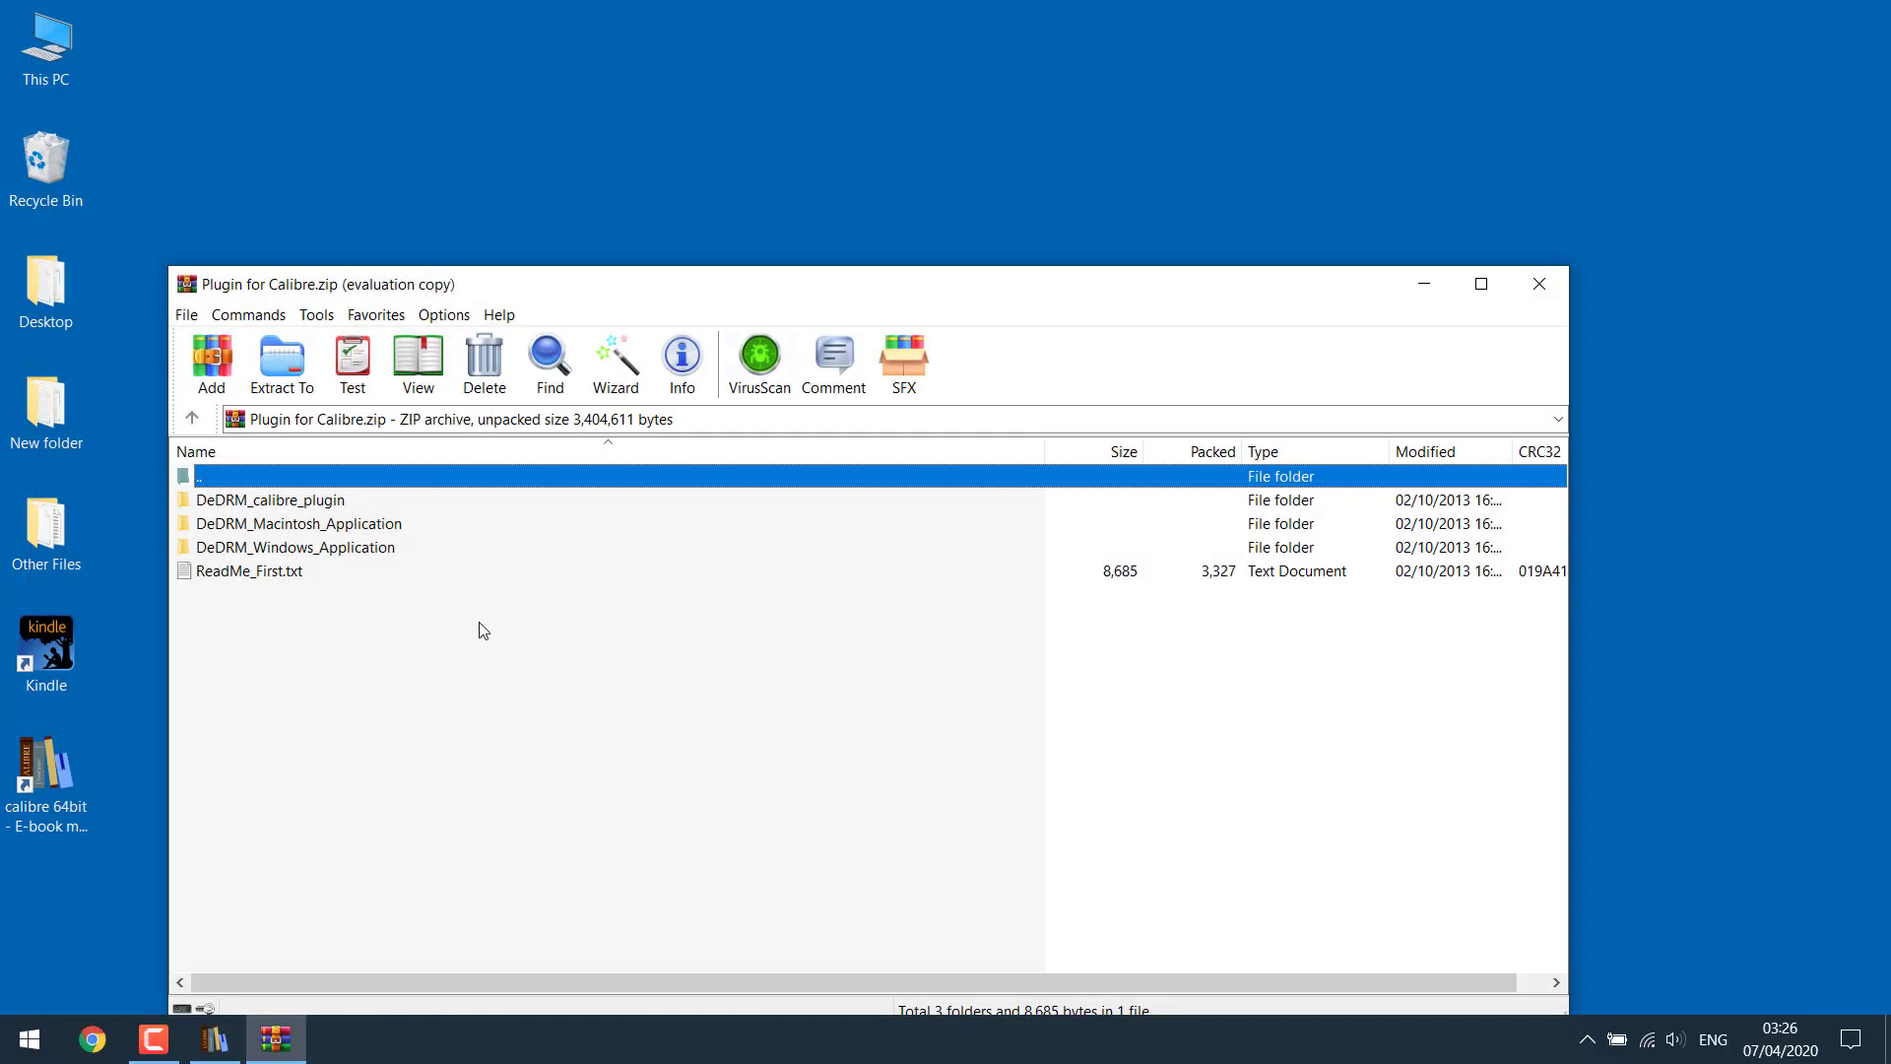
- Extract DeDRM_plugin.zip from the archive's DeDRM_calibre_plugin folder to the desktop and close the archive
click(286, 503)
double_click(286, 504)
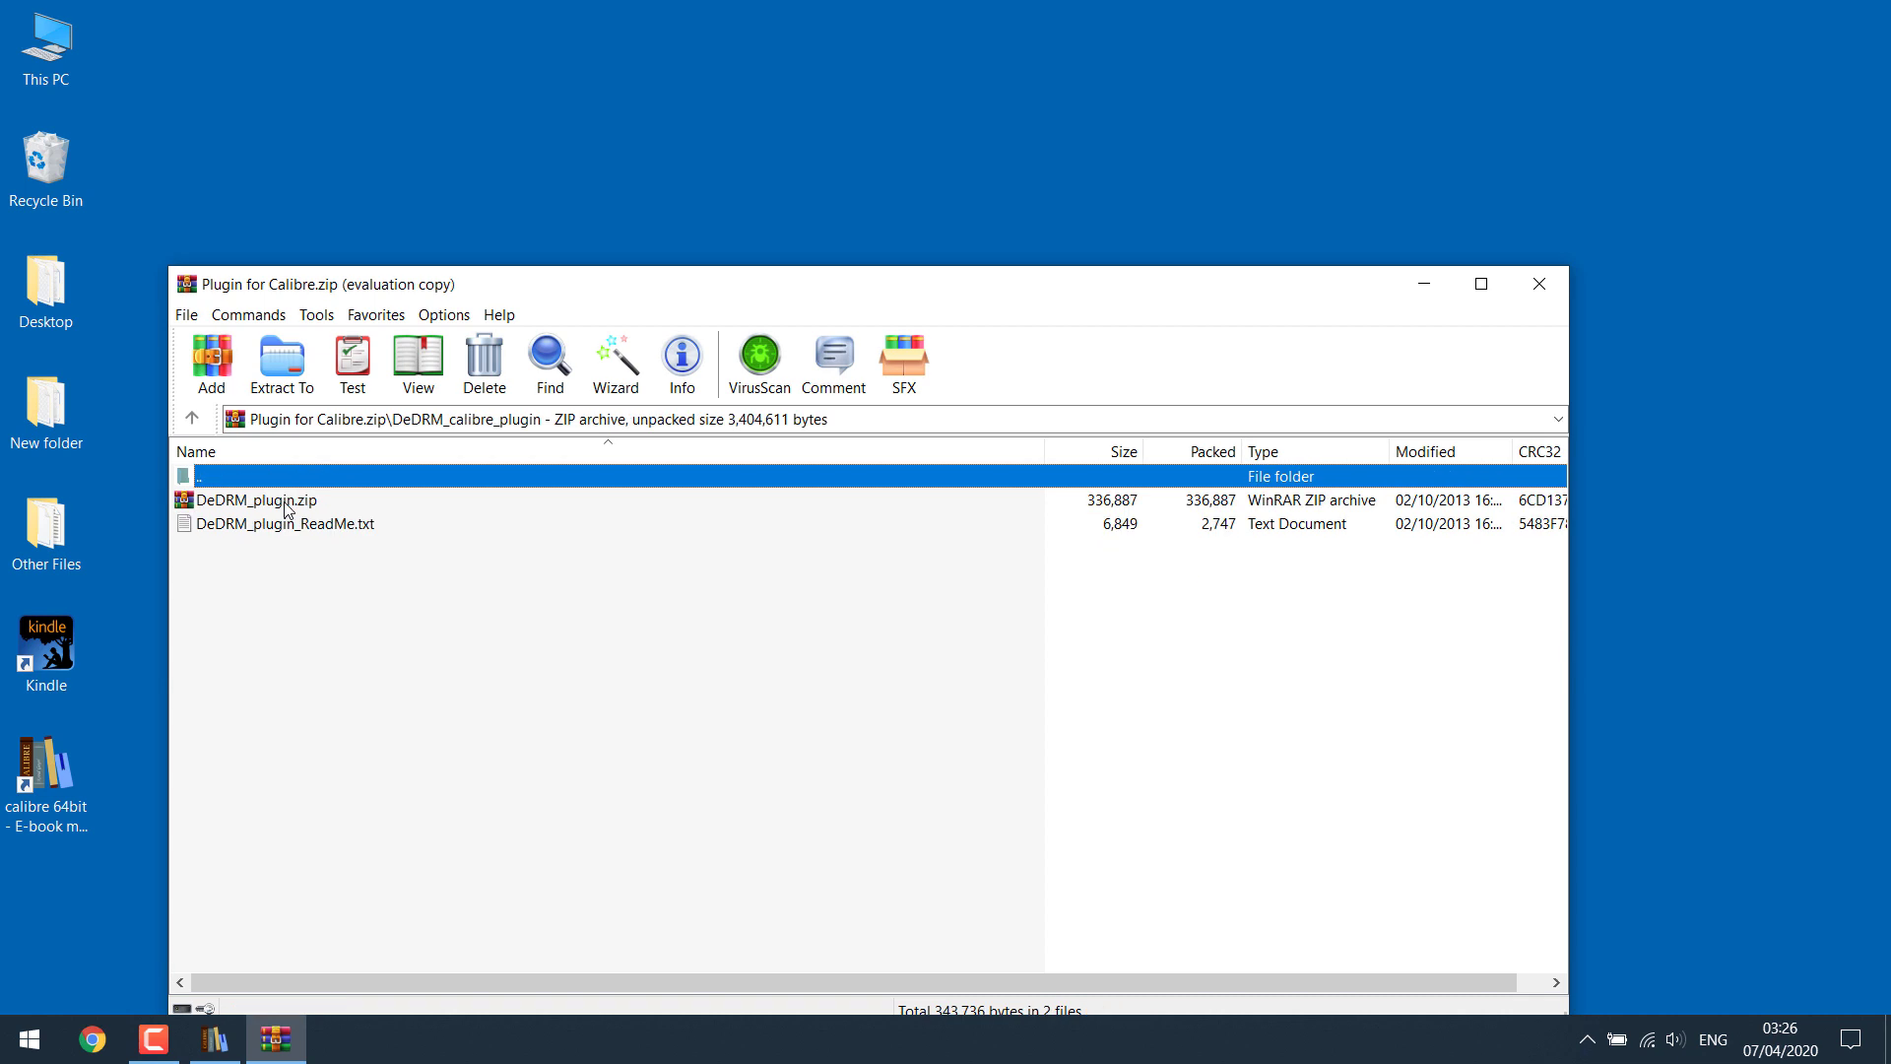
click(269, 504)
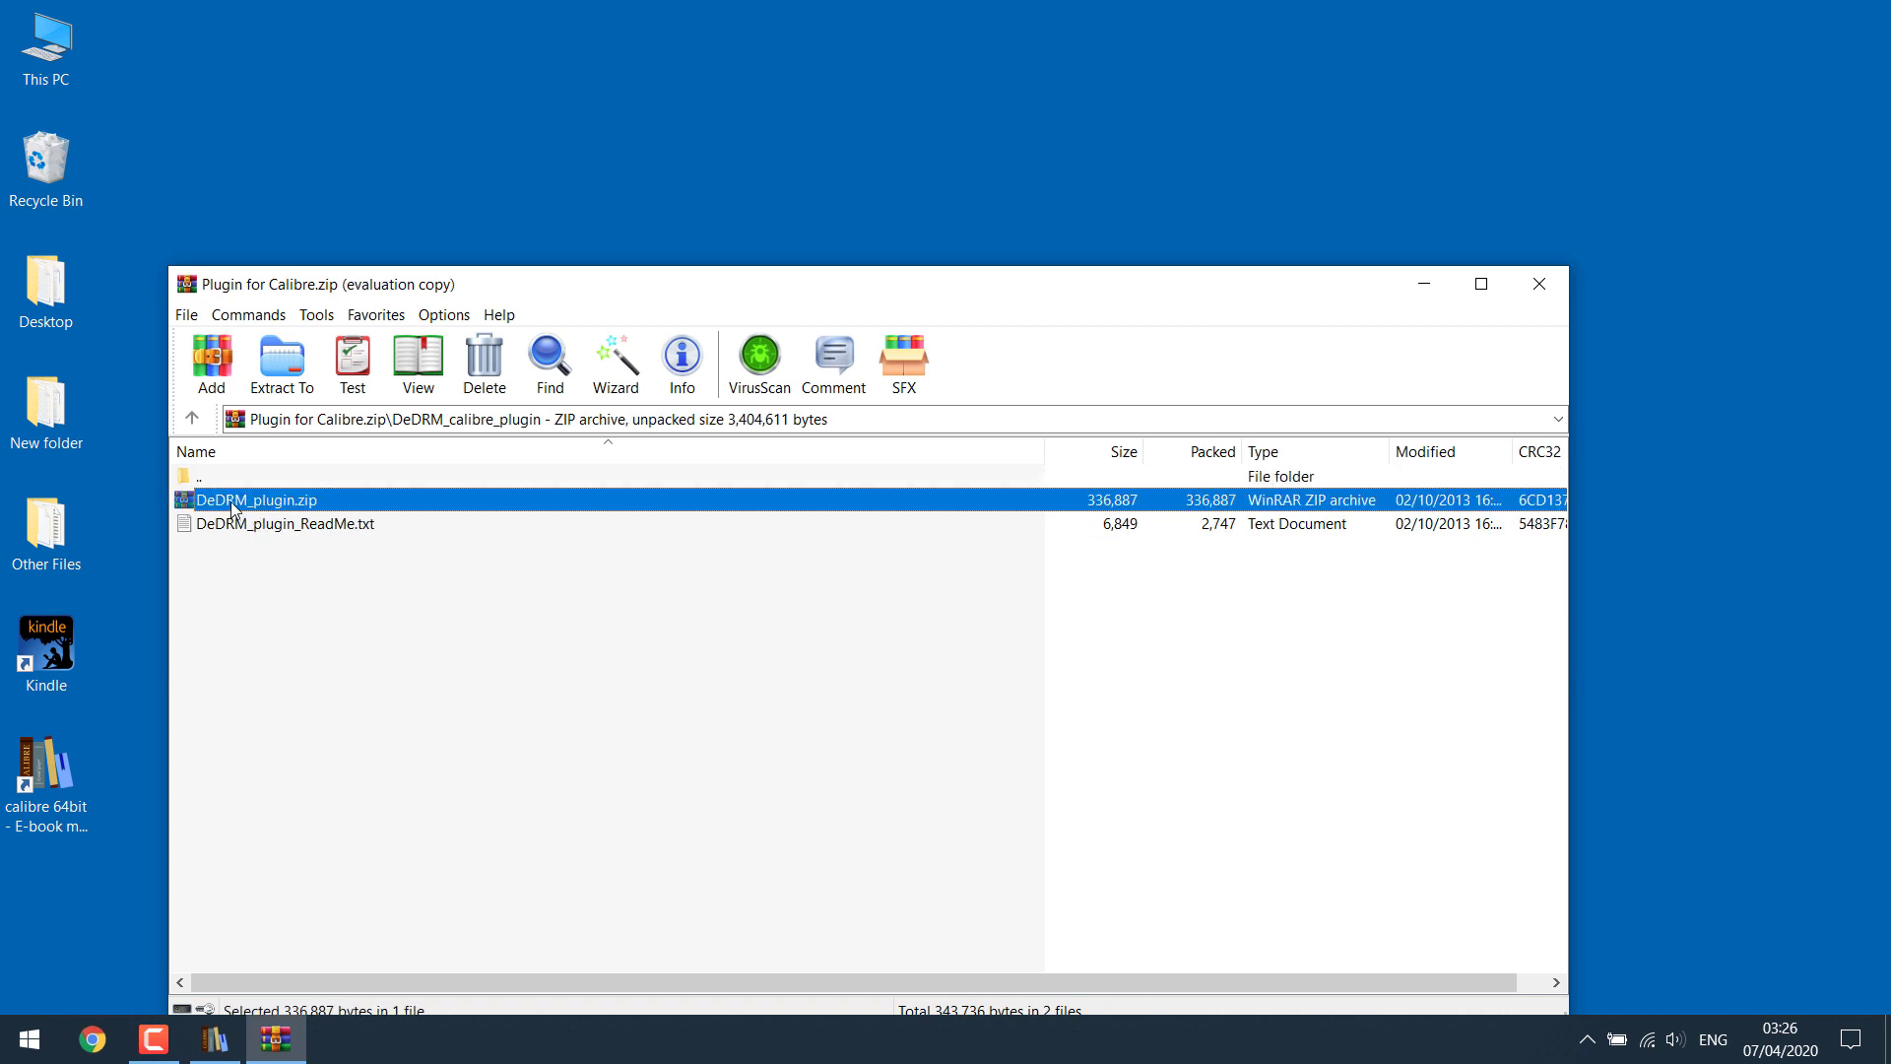
drag(233, 507, 360, 147)
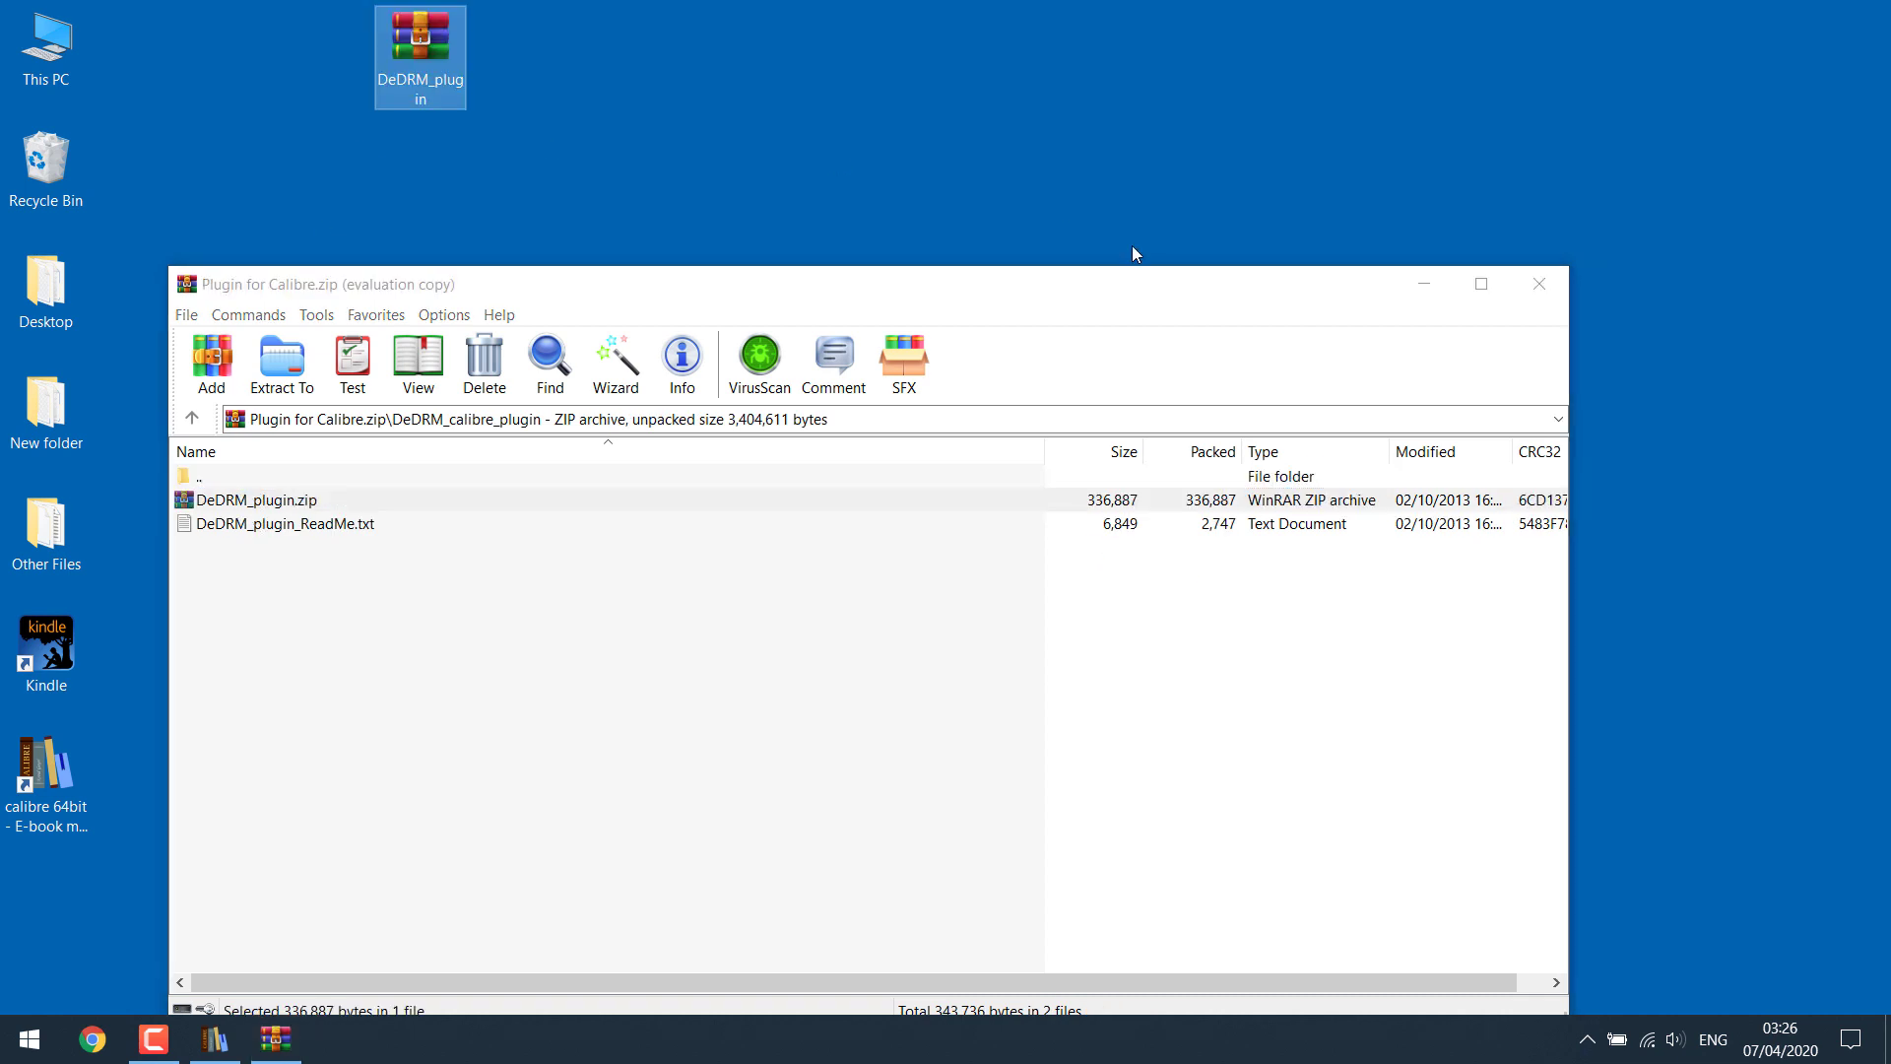
click(1539, 284)
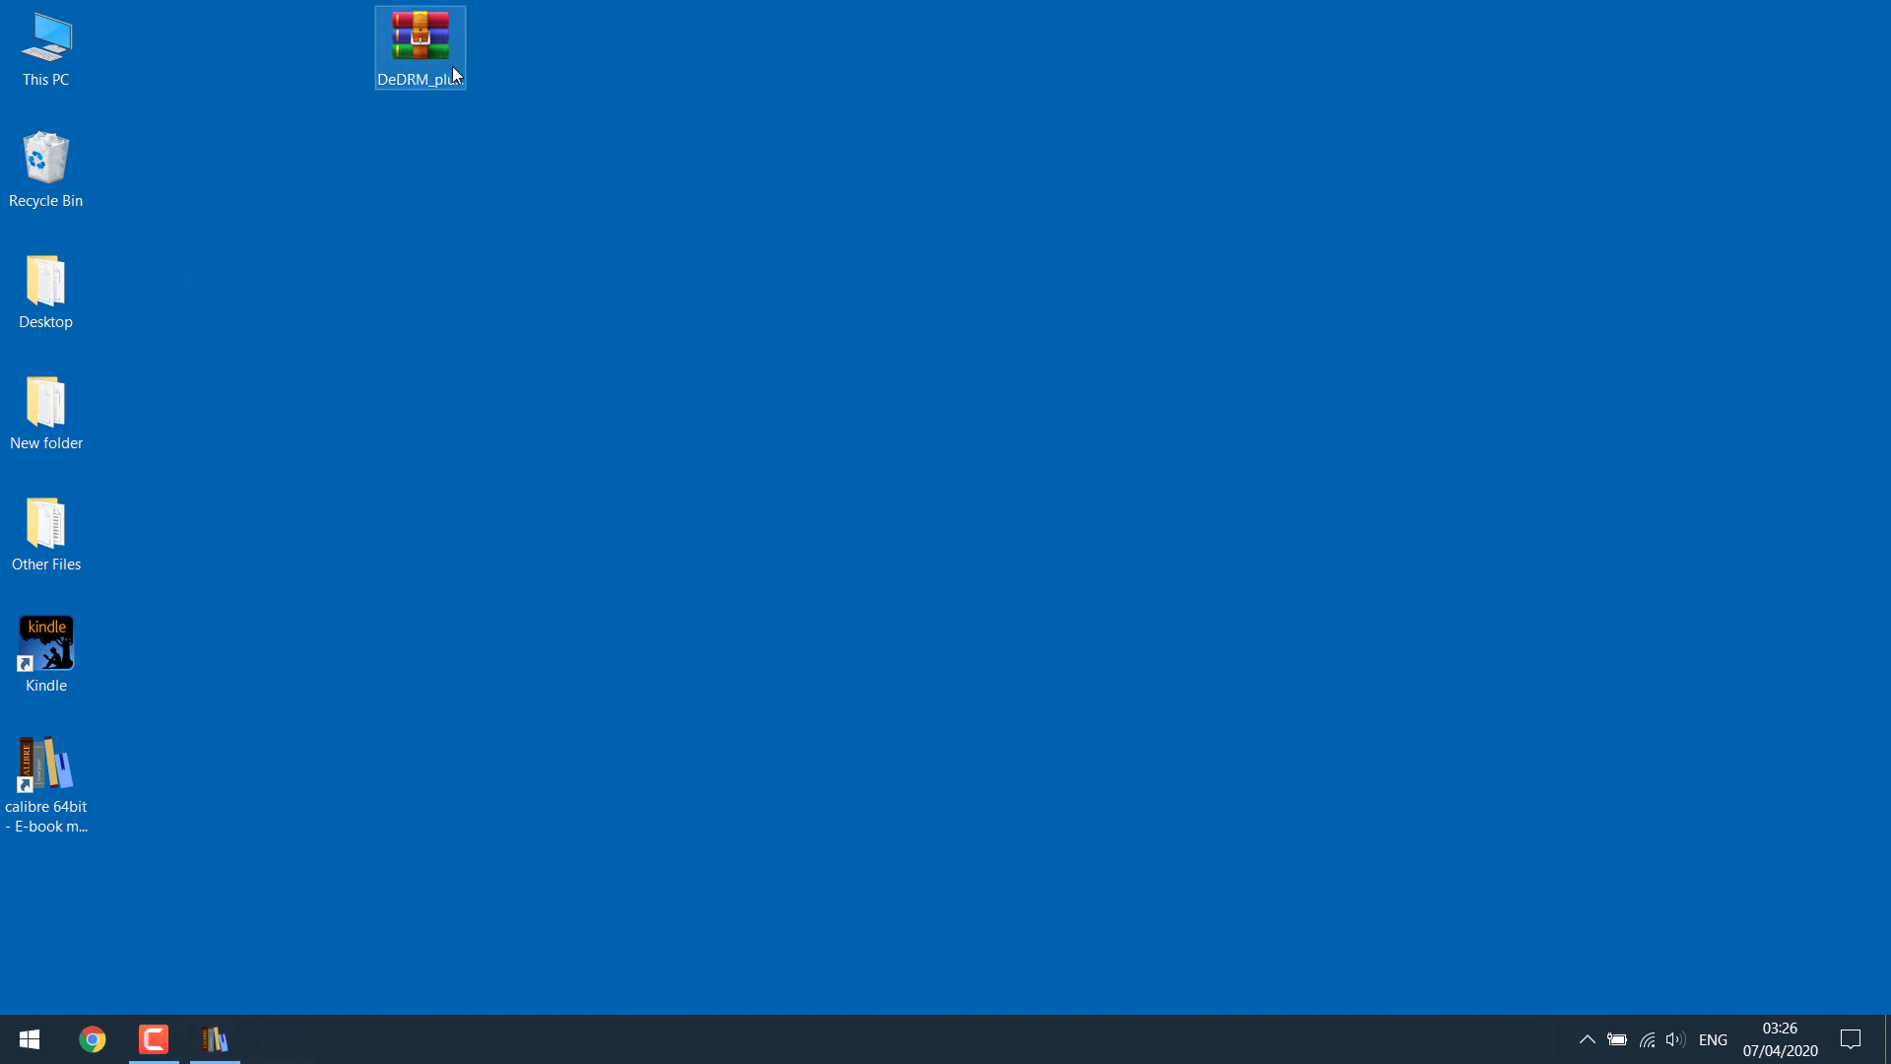
- Switch to calibre and open the Plug-ins section of its preferences
click(229, 1054)
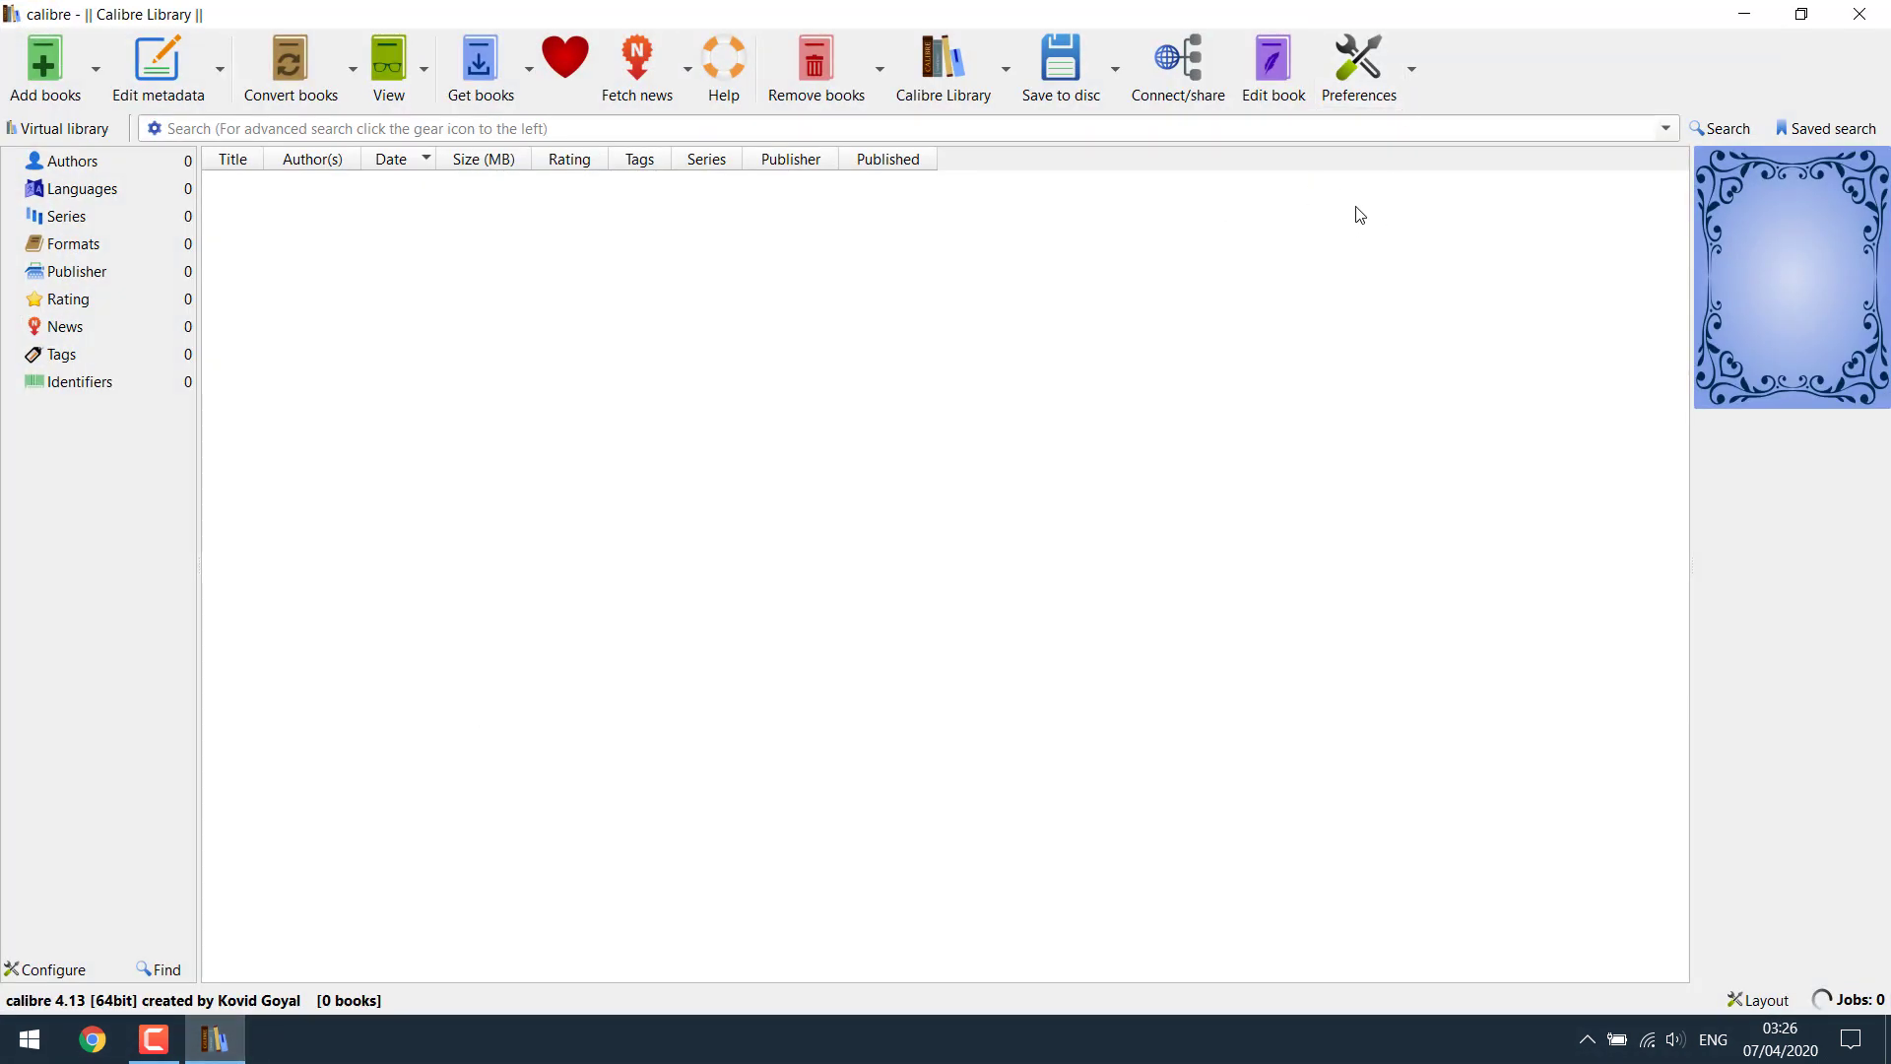
click(1357, 61)
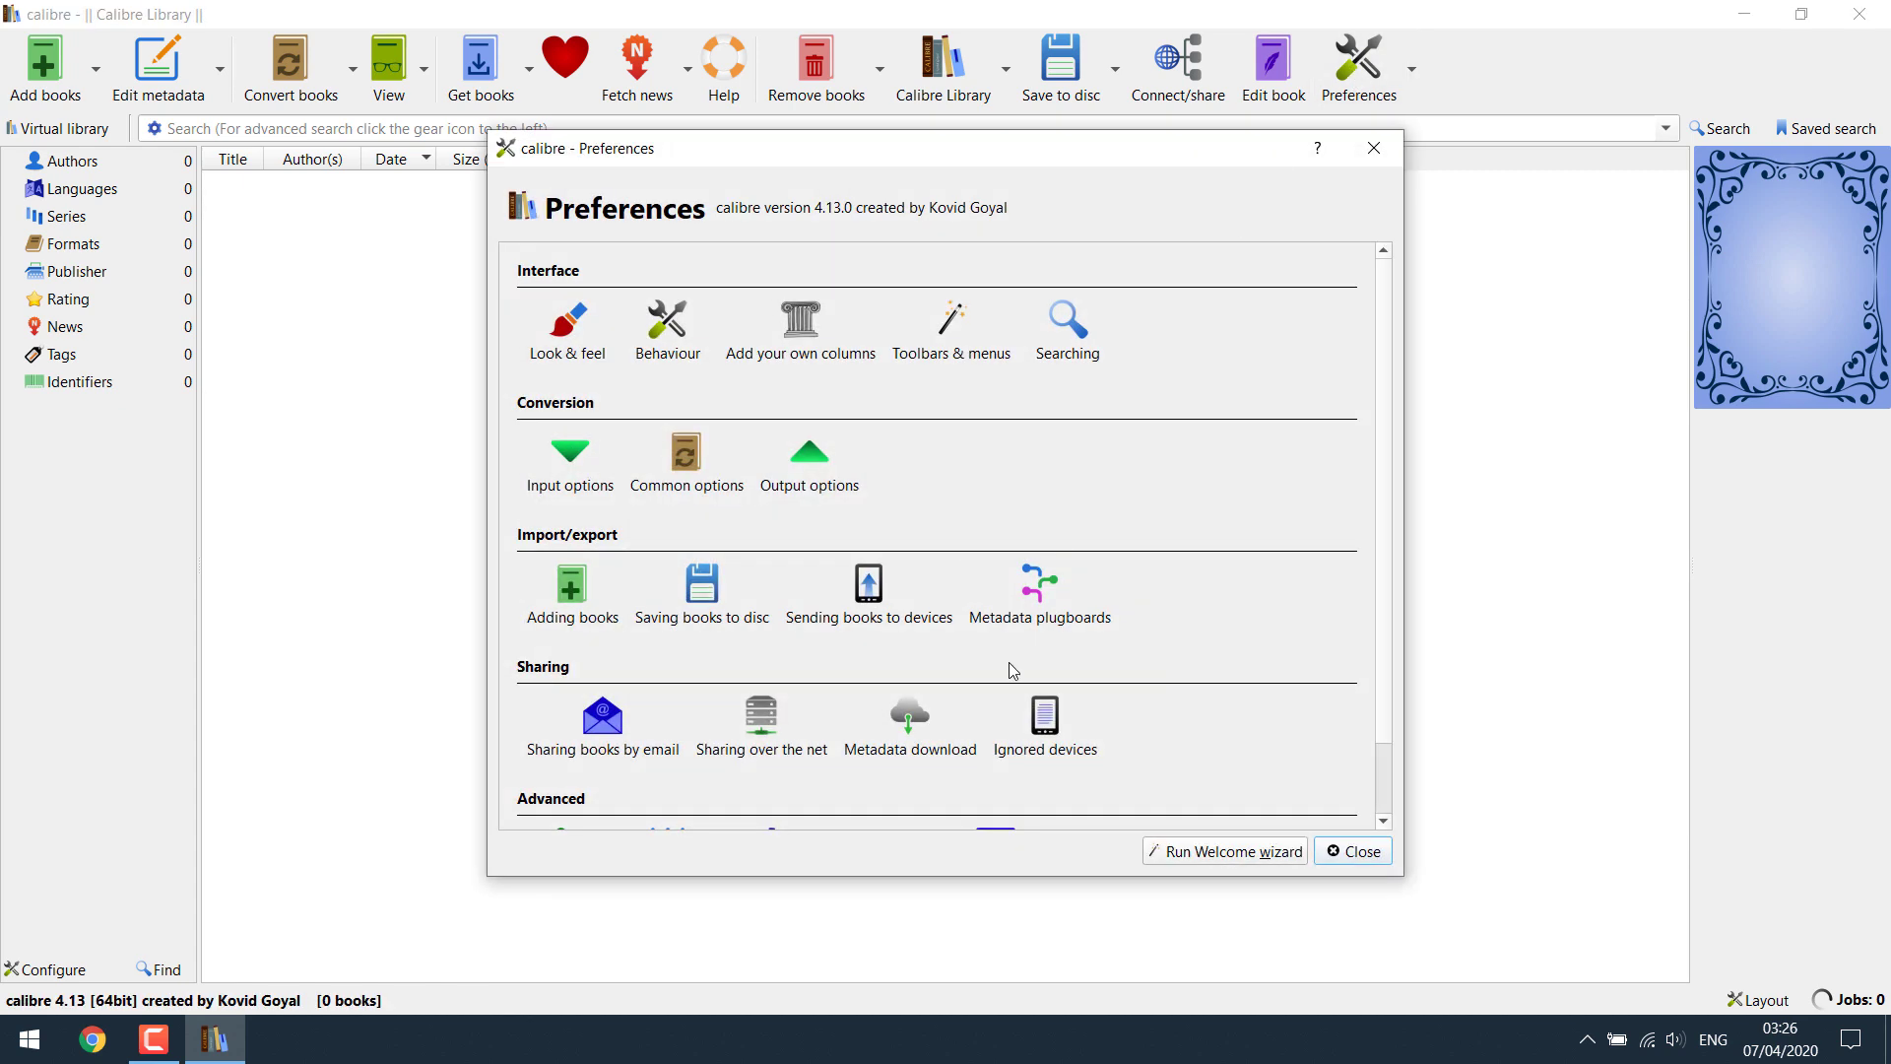
scroll(1014, 670, down, 1)
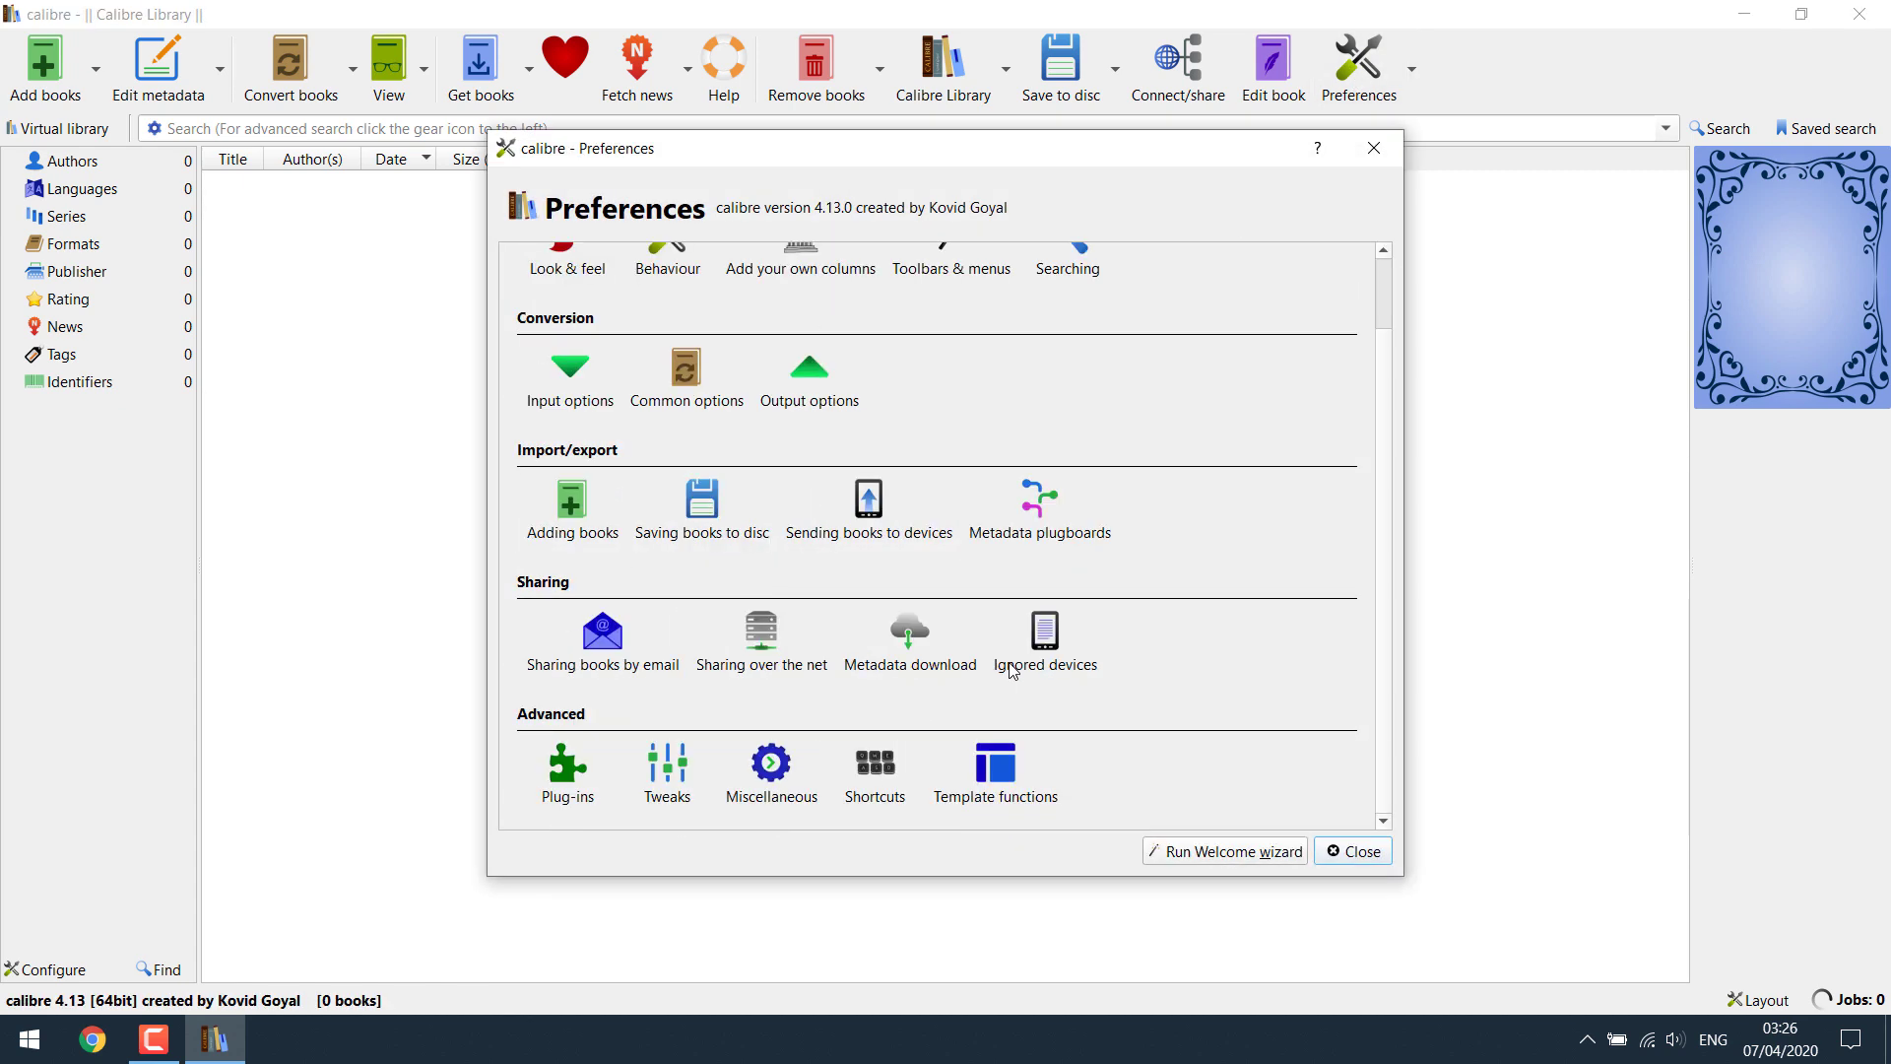
click(560, 793)
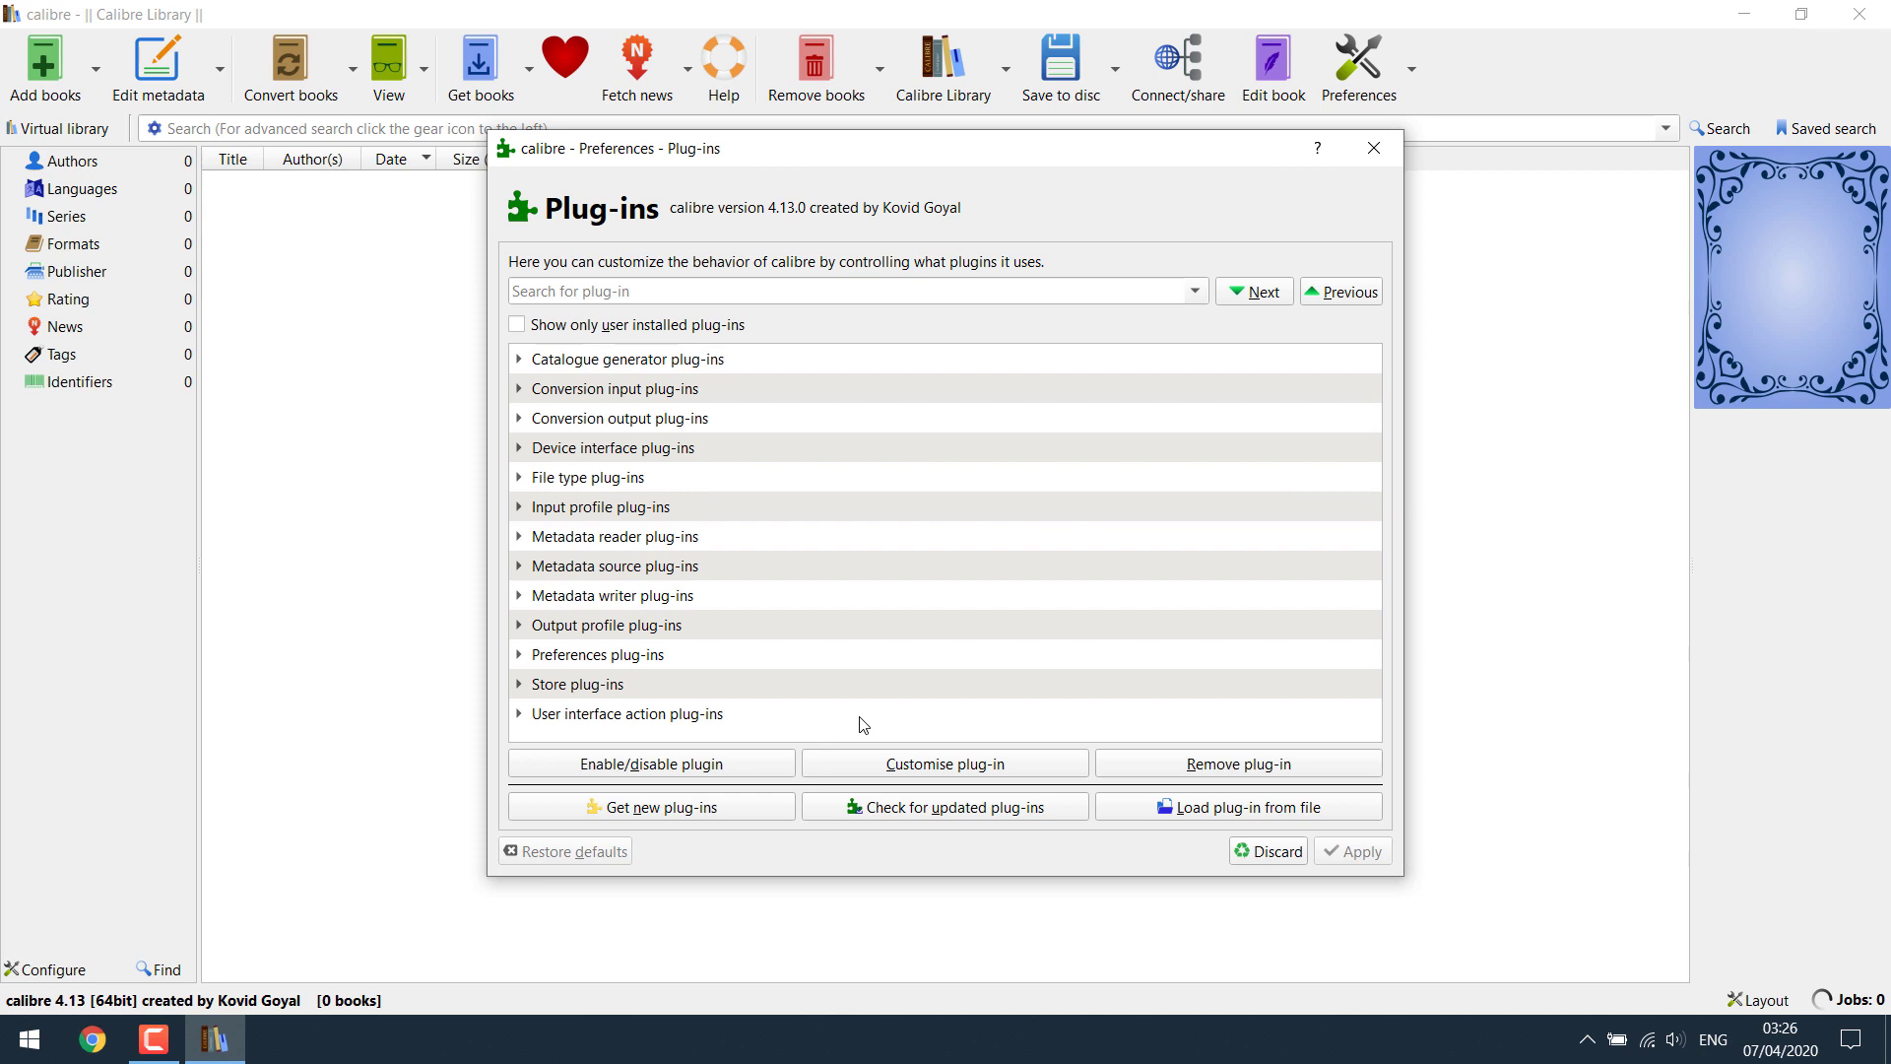
- Load DeDRM_plugin from the Desktop as a plug-in, accept the security risk, and apply and close the preferences
click(1179, 818)
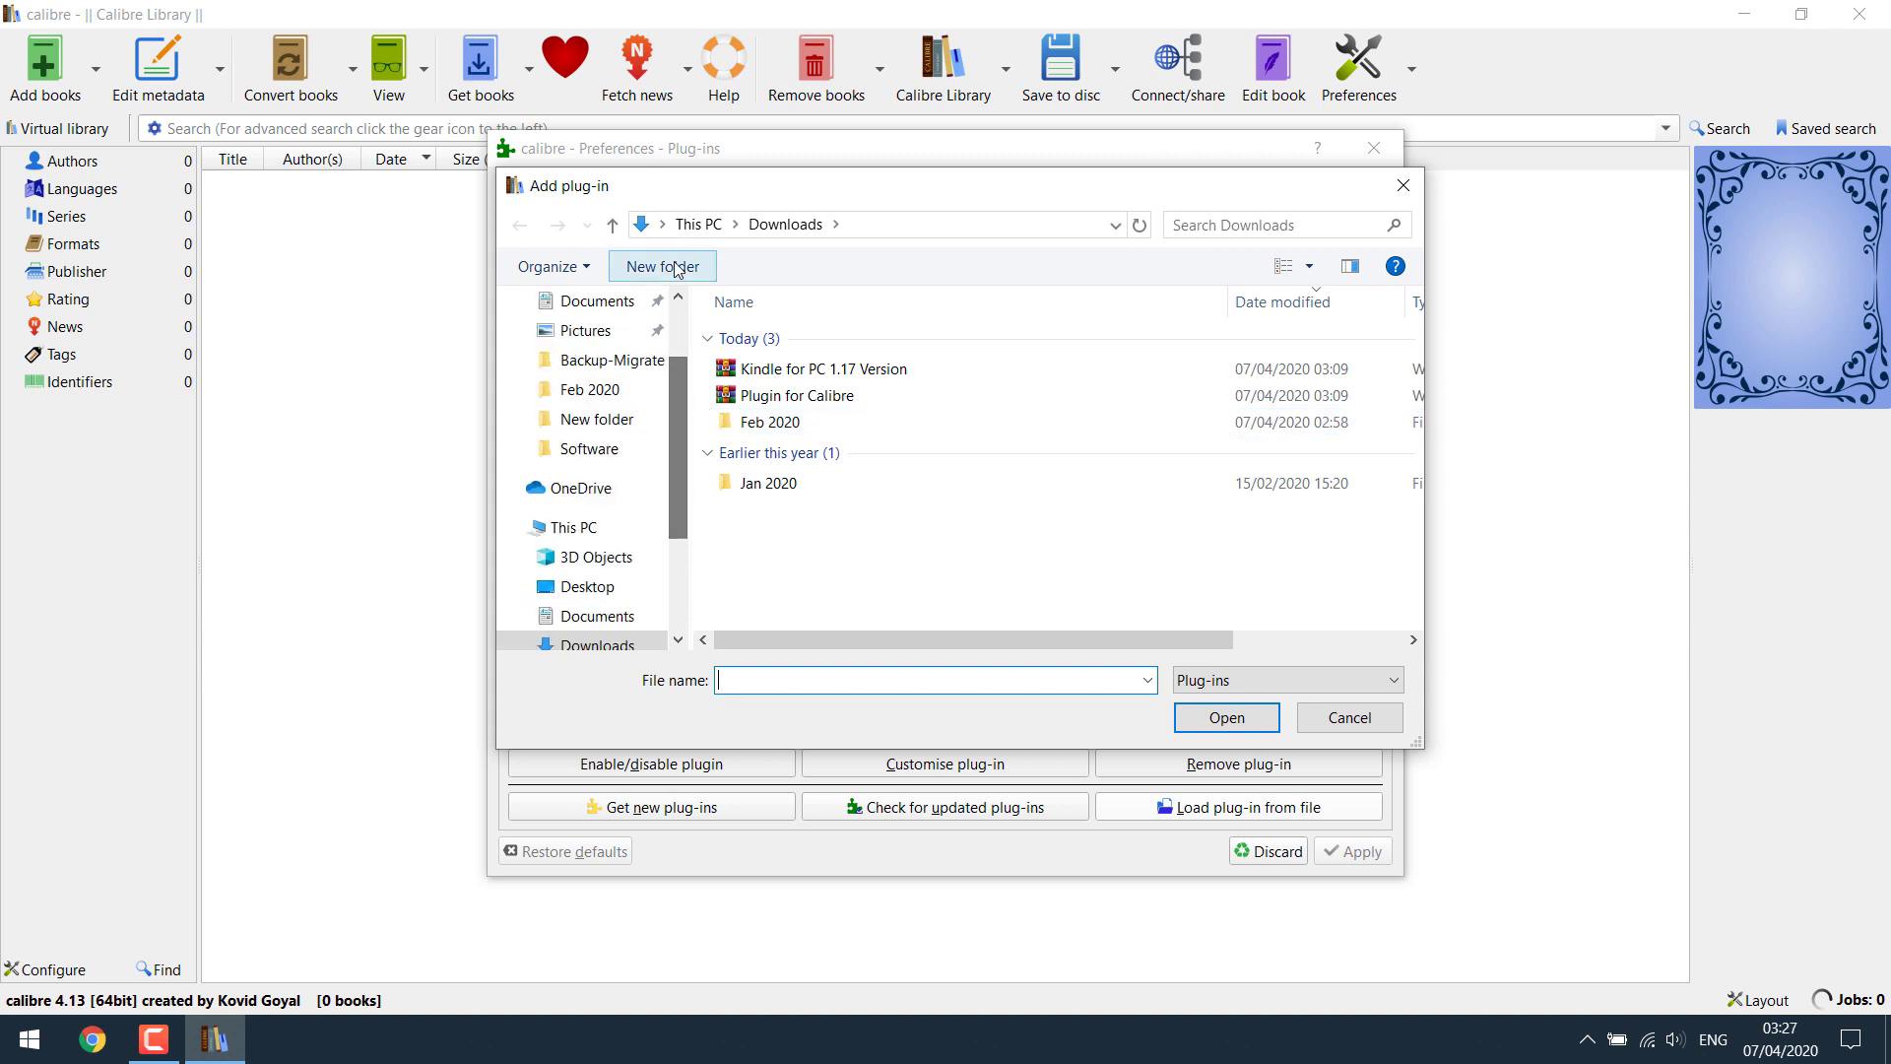
scroll(606, 373, up, 2)
click(588, 379)
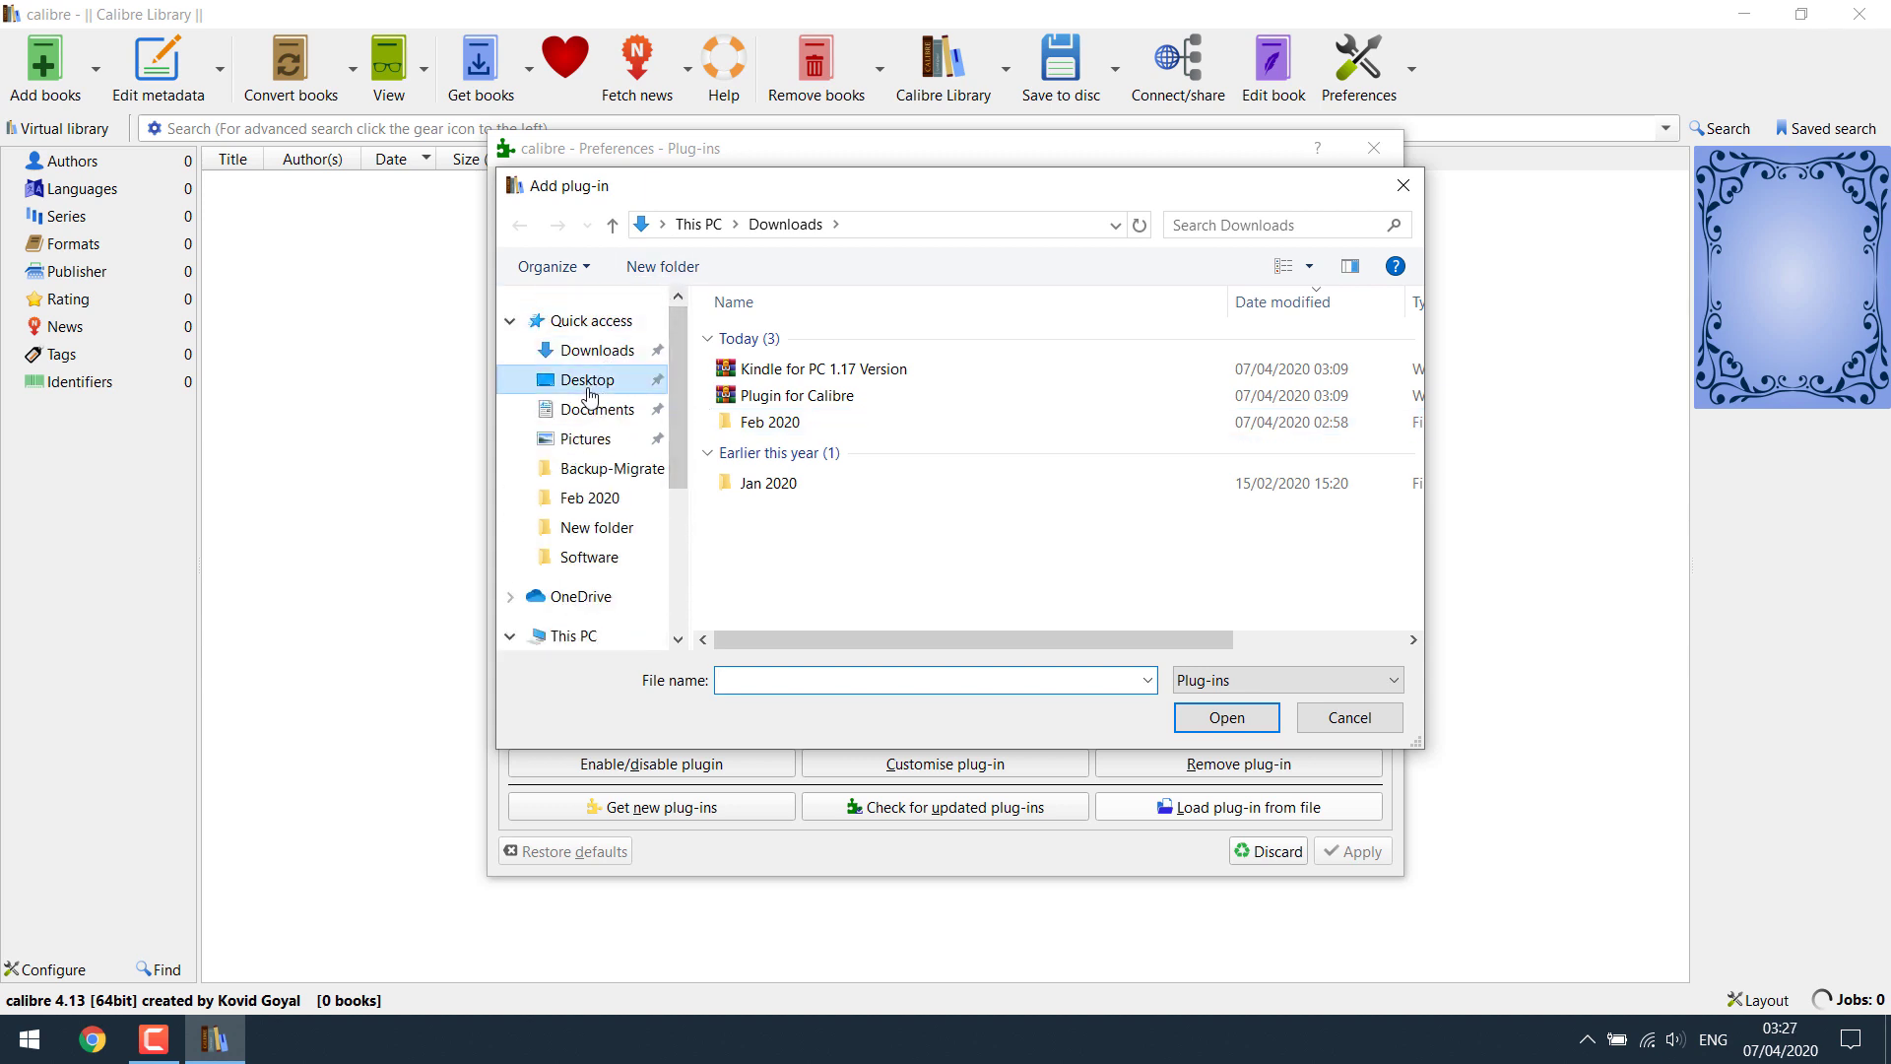
click(1115, 346)
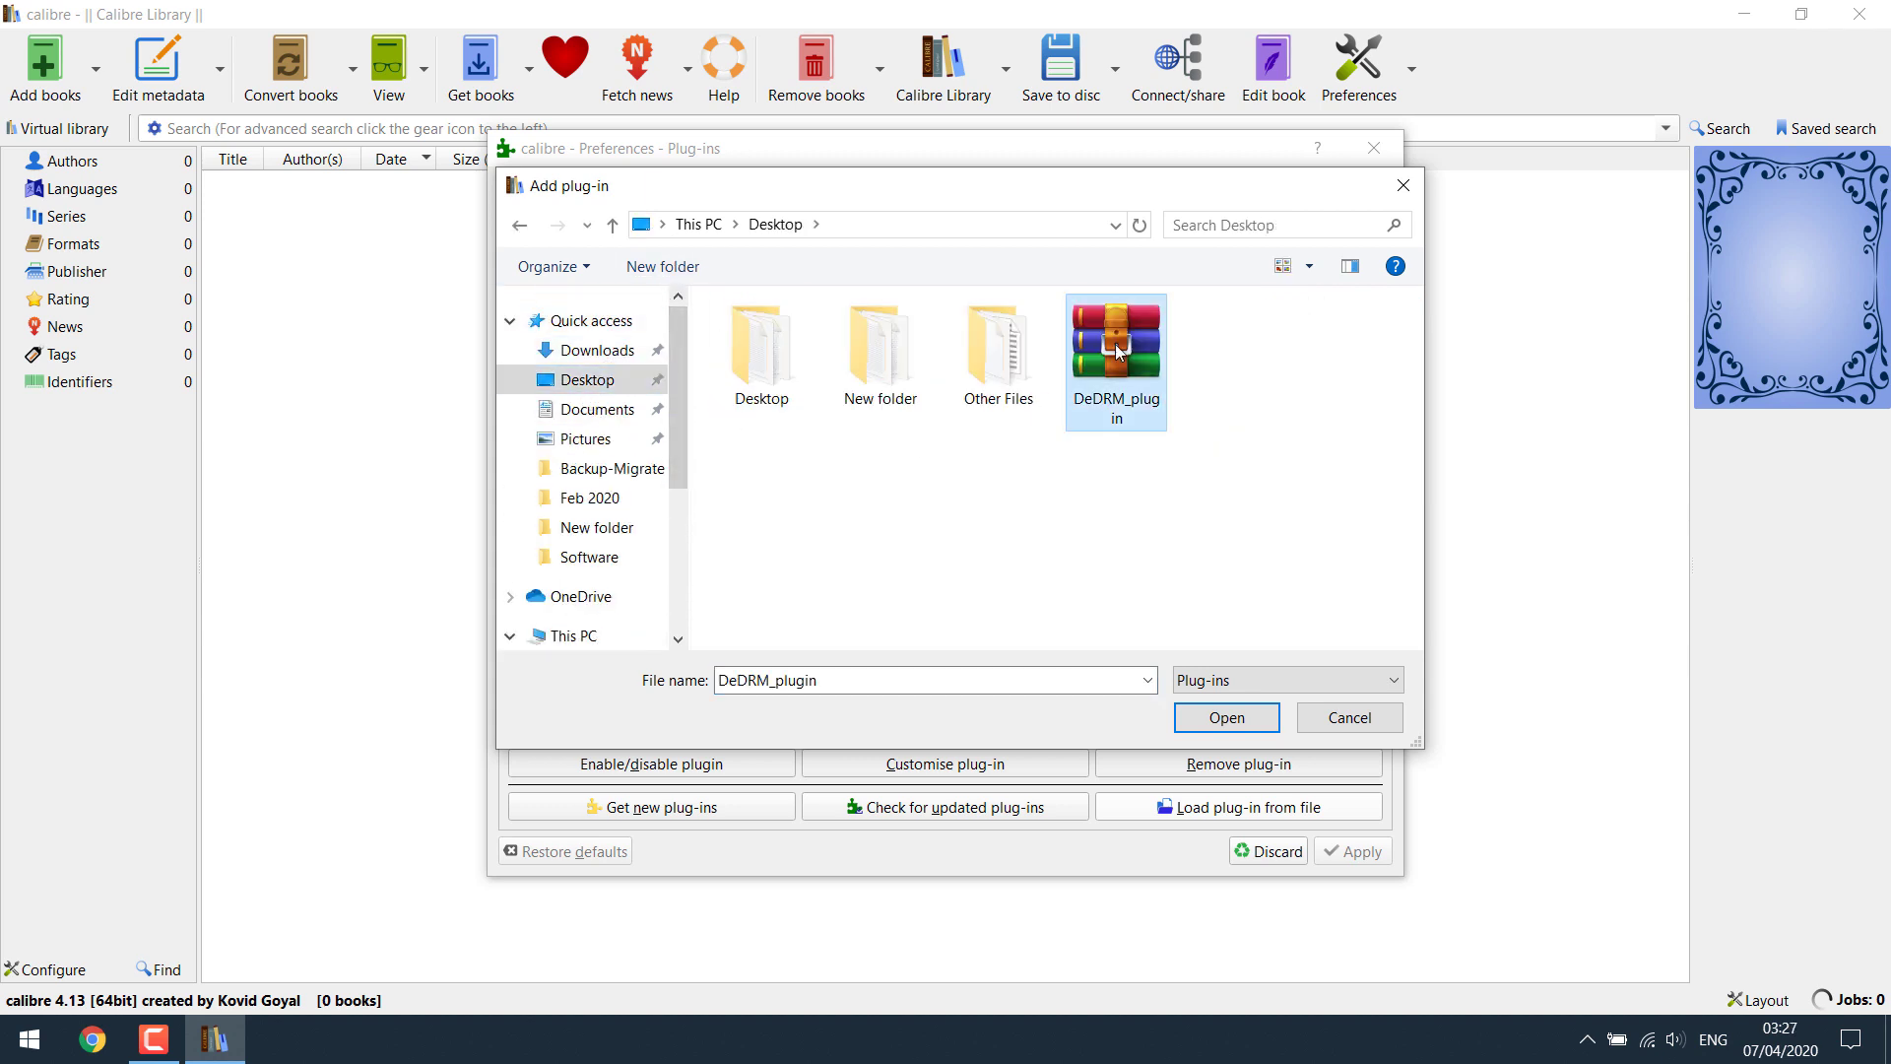
click(1221, 723)
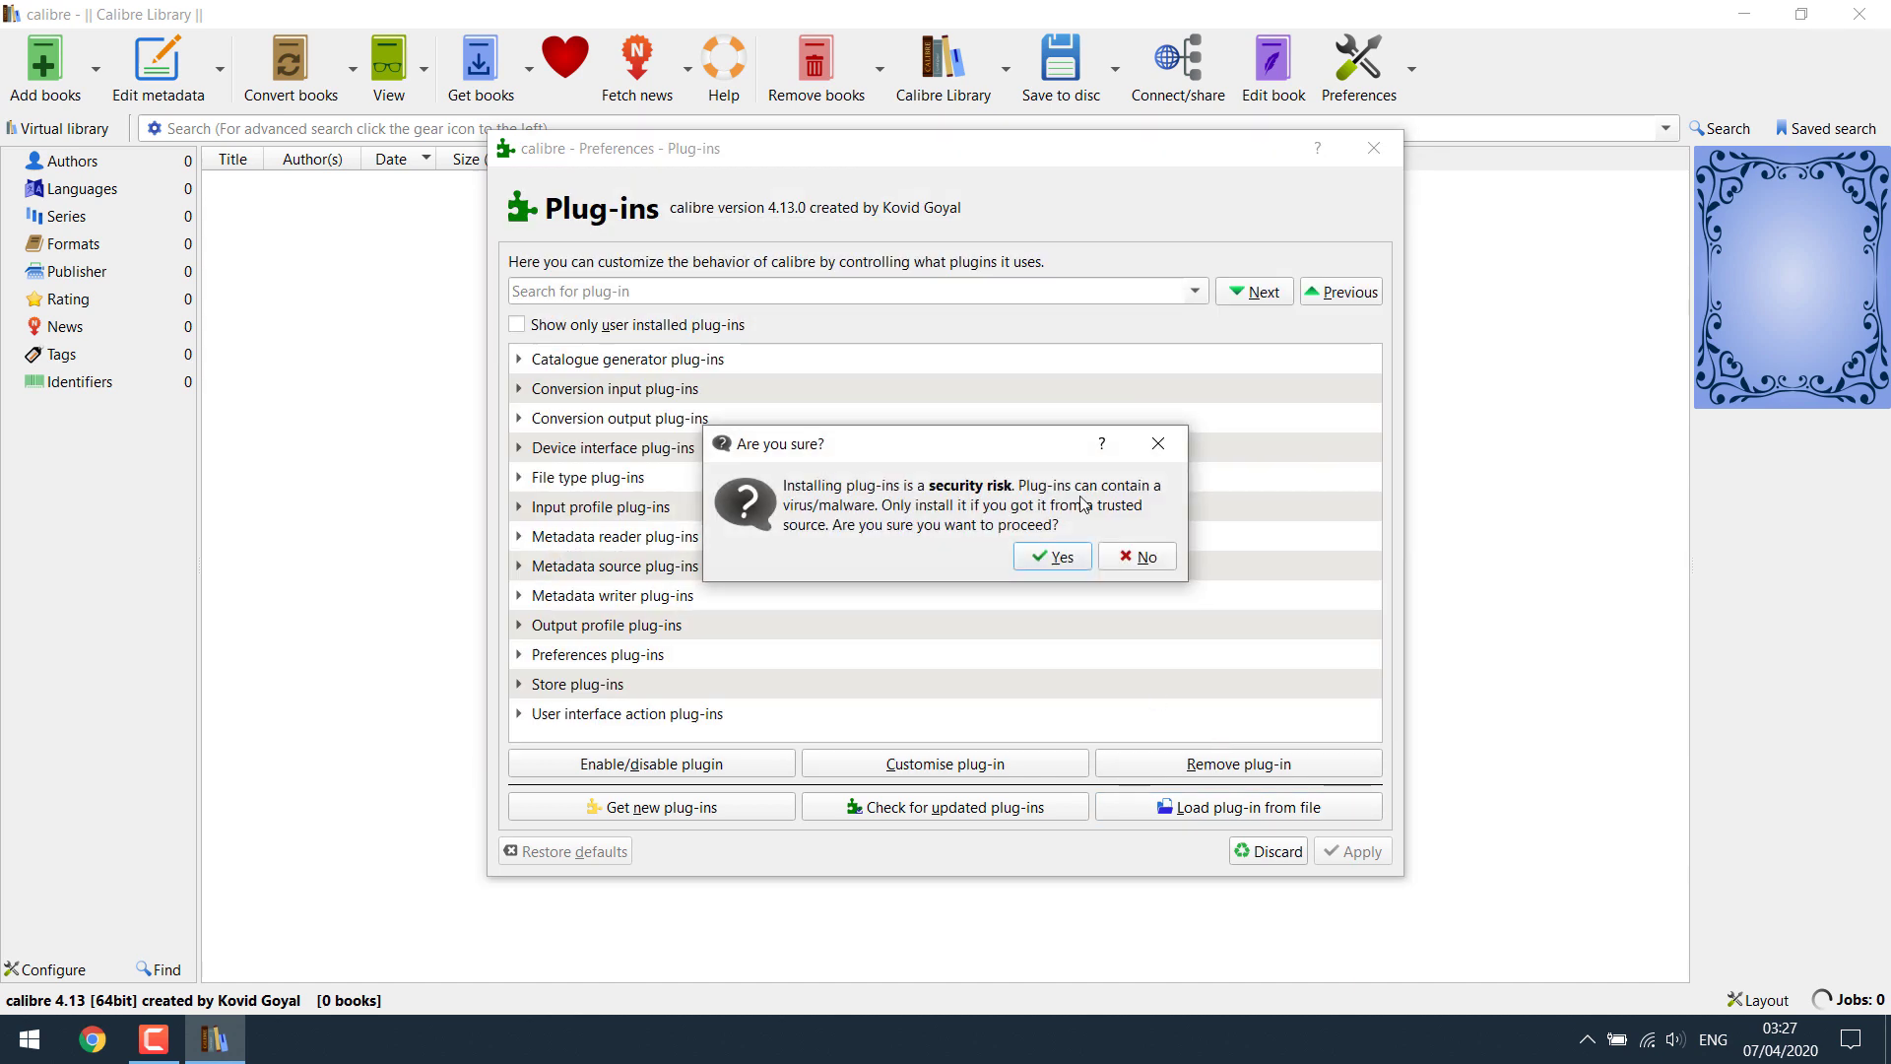
click(1074, 558)
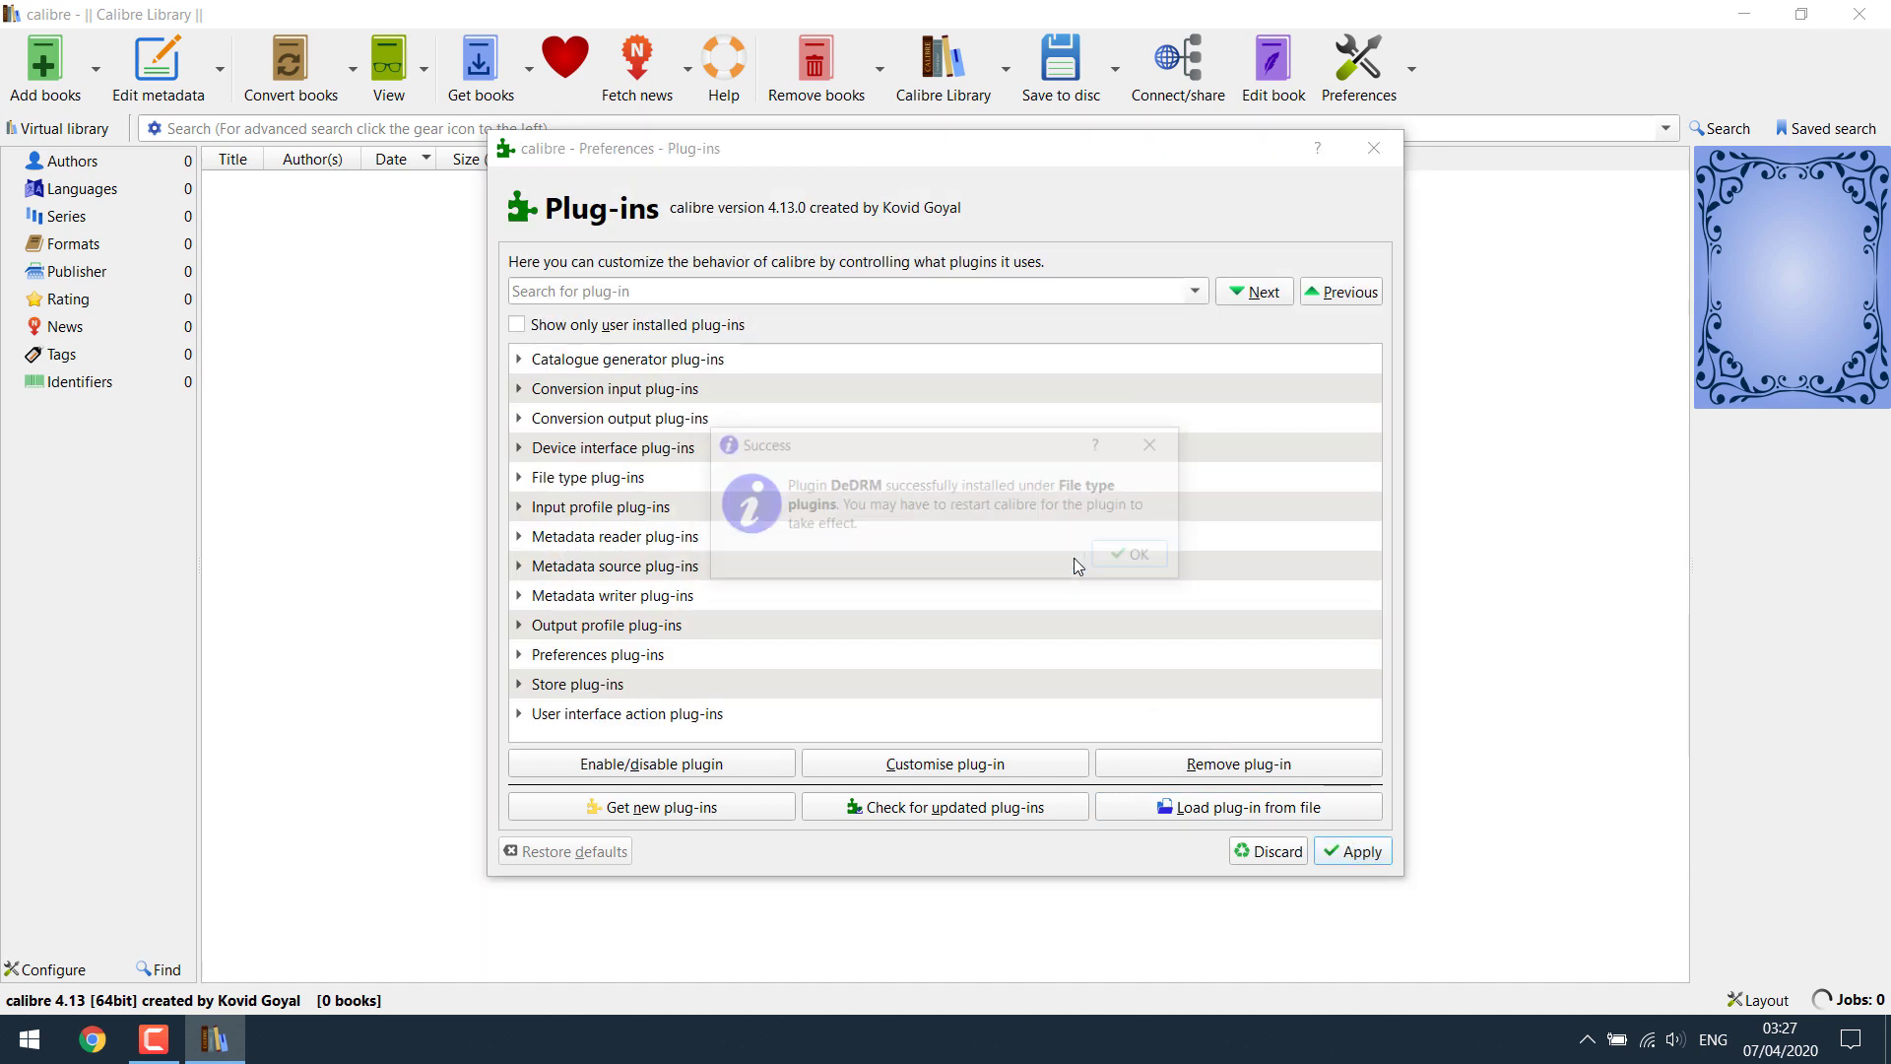
click(1140, 554)
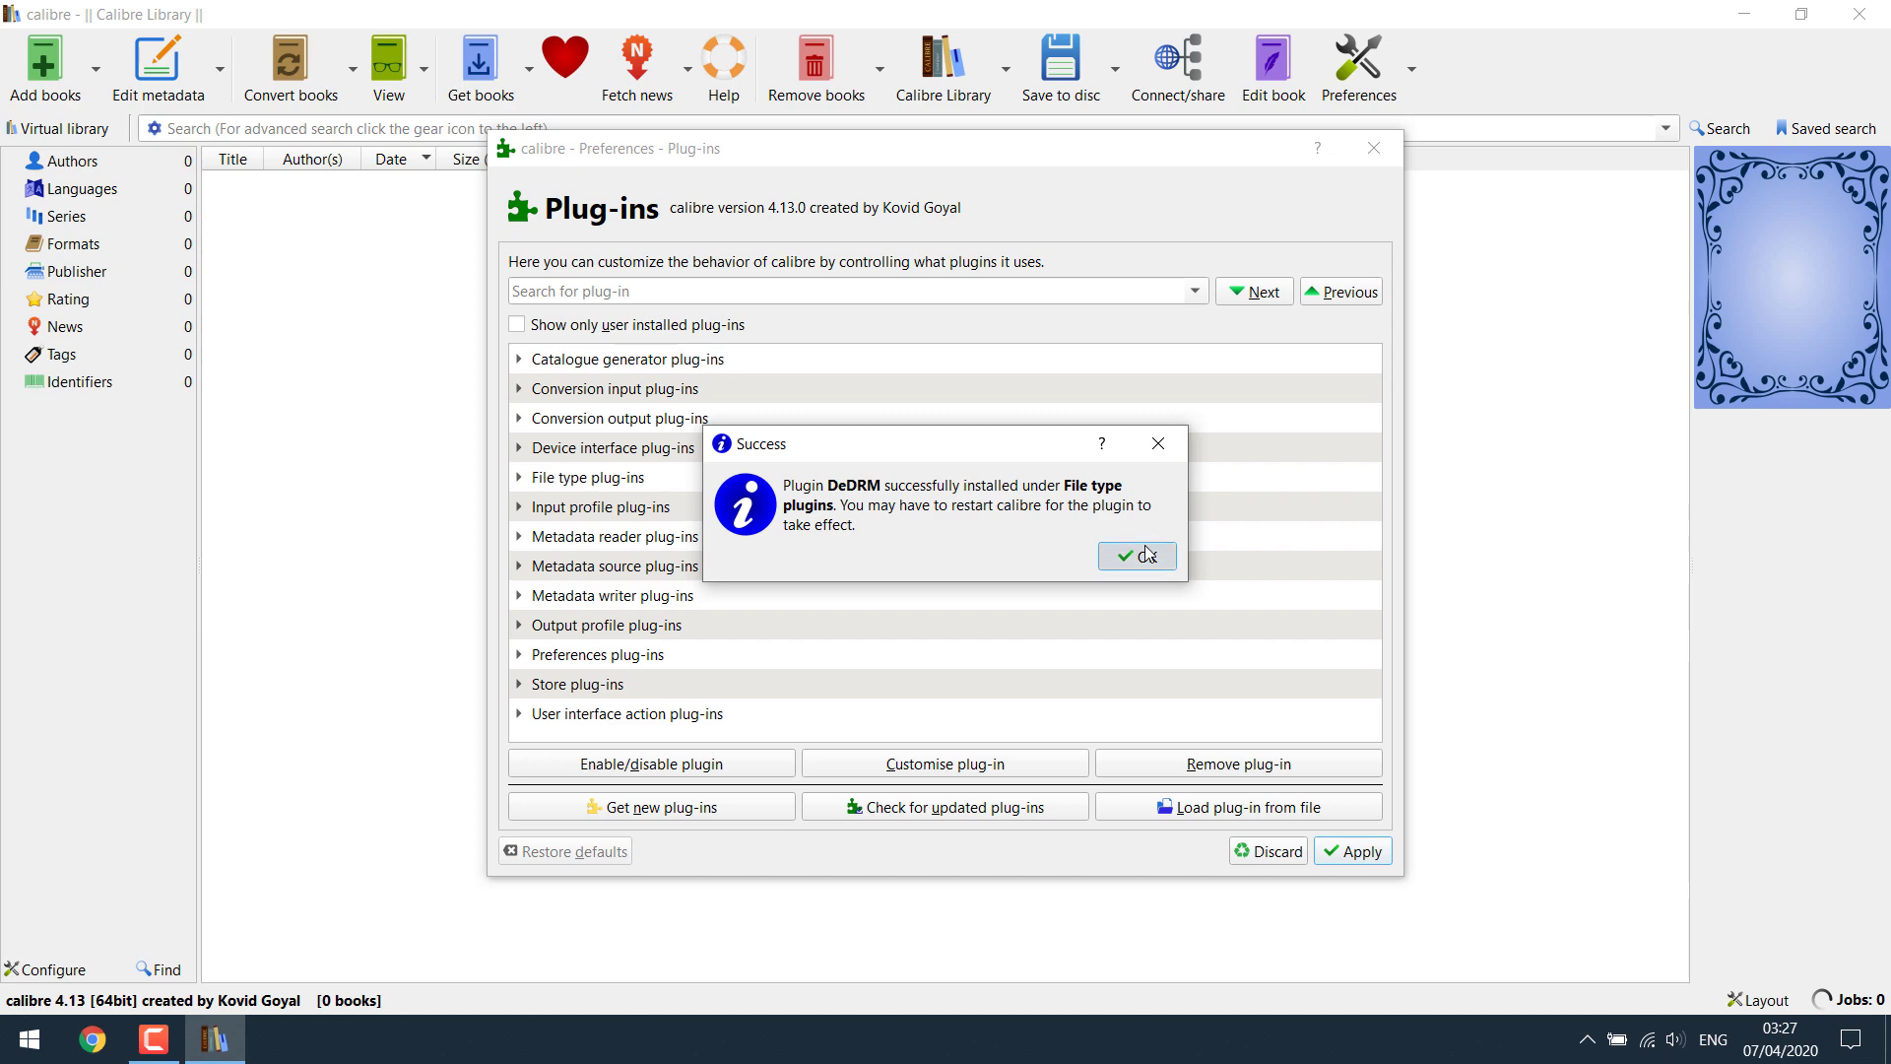
click(1360, 858)
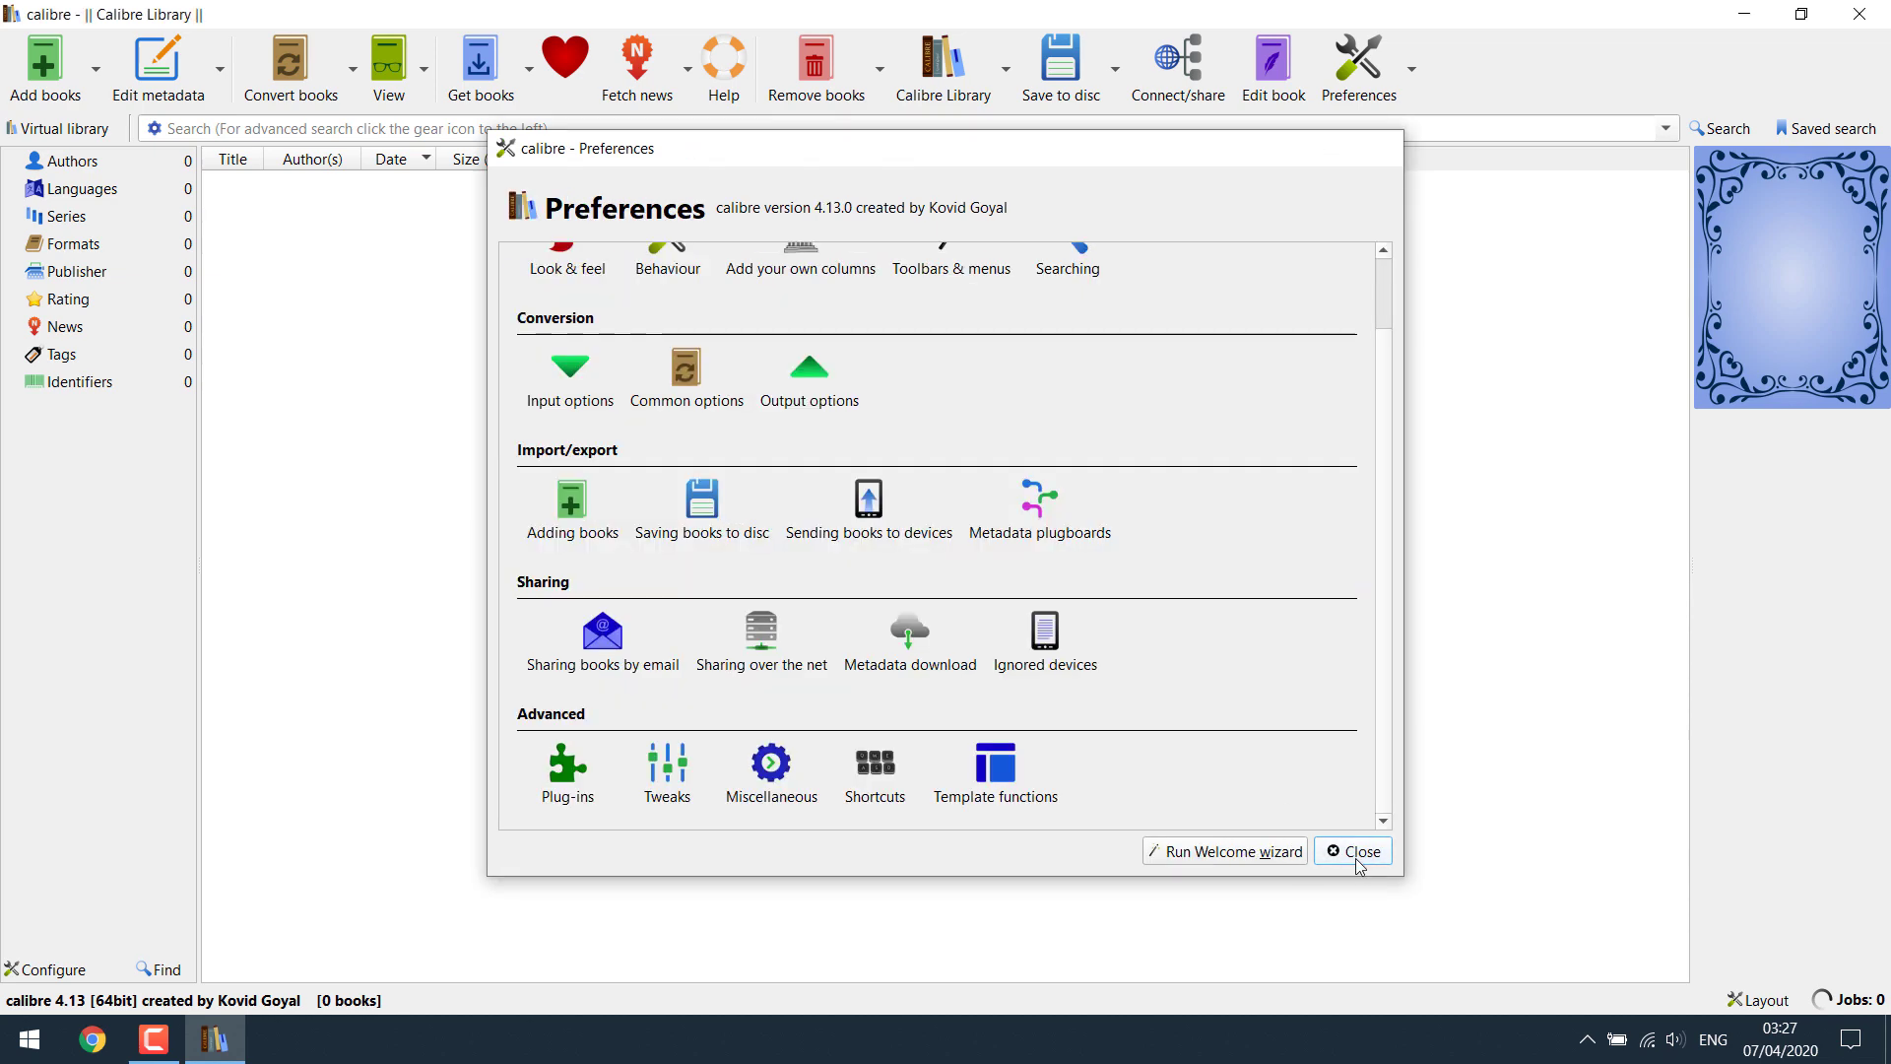
click(1357, 859)
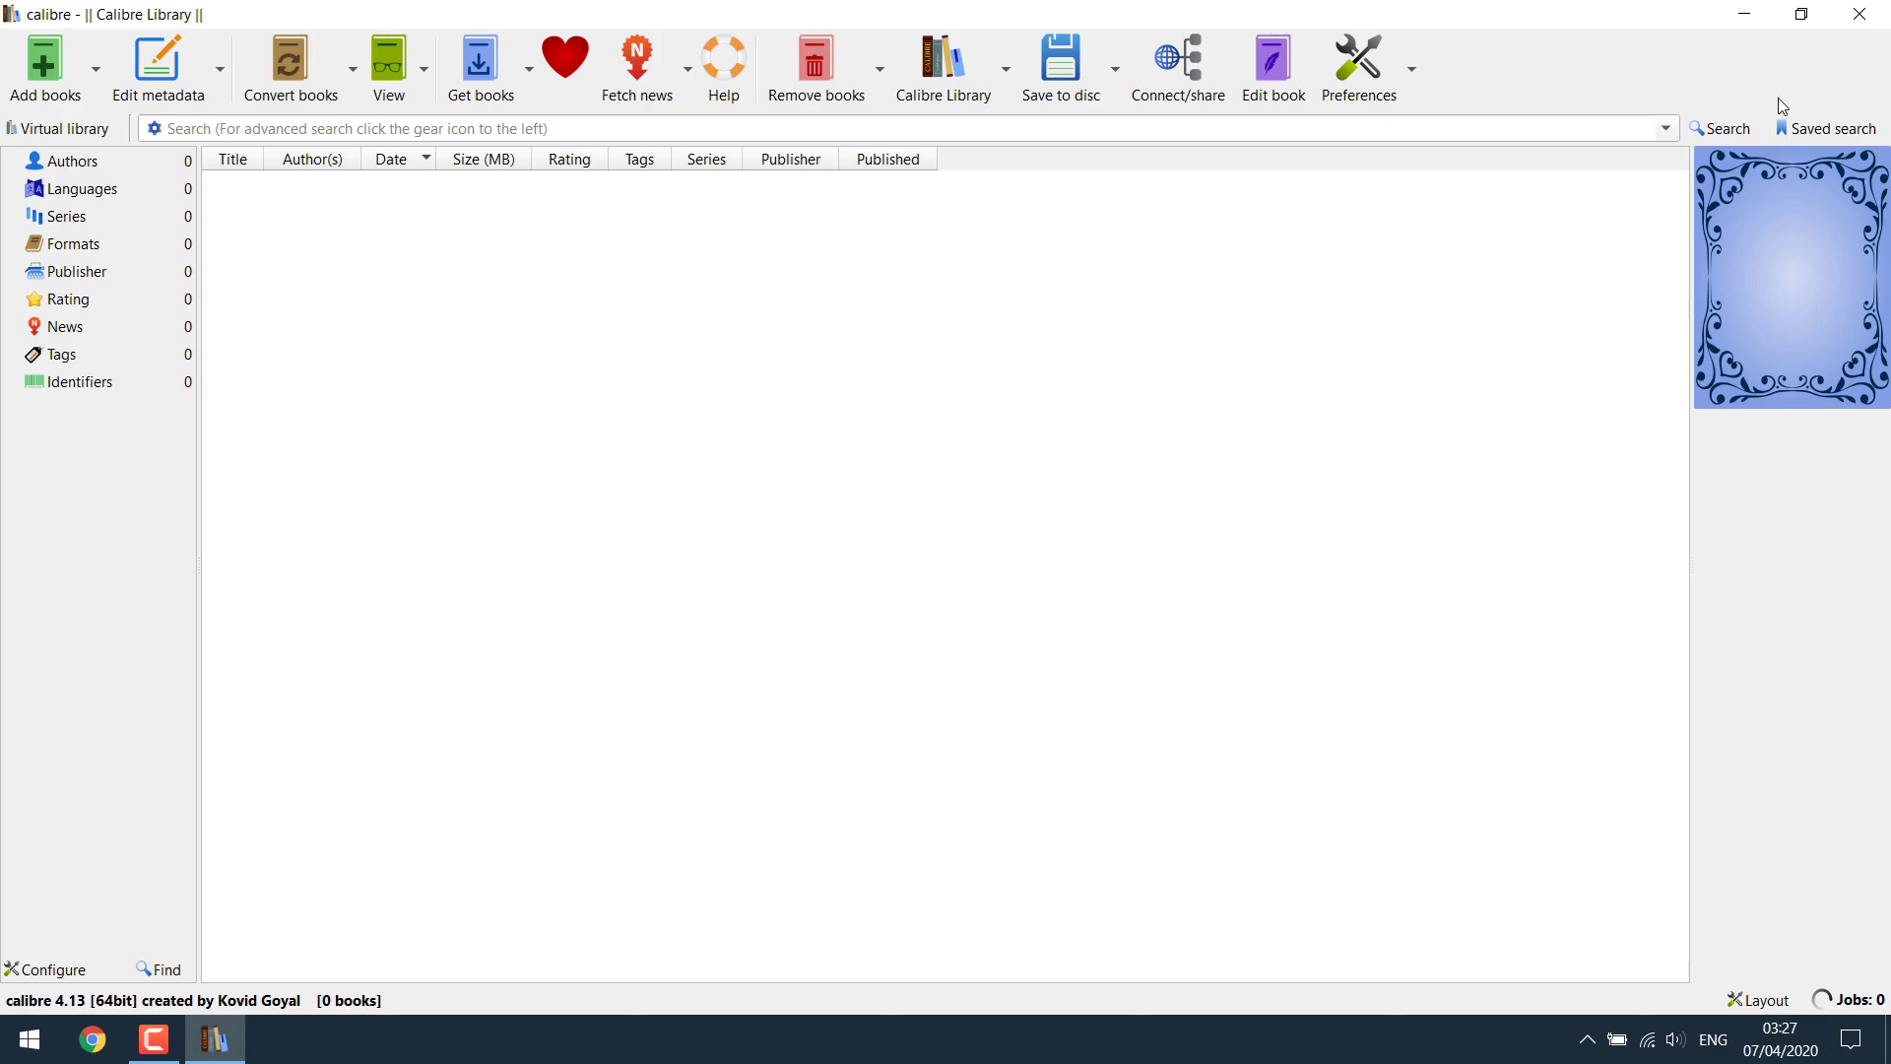
- Close calibre, delete the DeDRM_plugin archive from the desktop, and refresh the desktop
click(1861, 15)
right_click(706, 364)
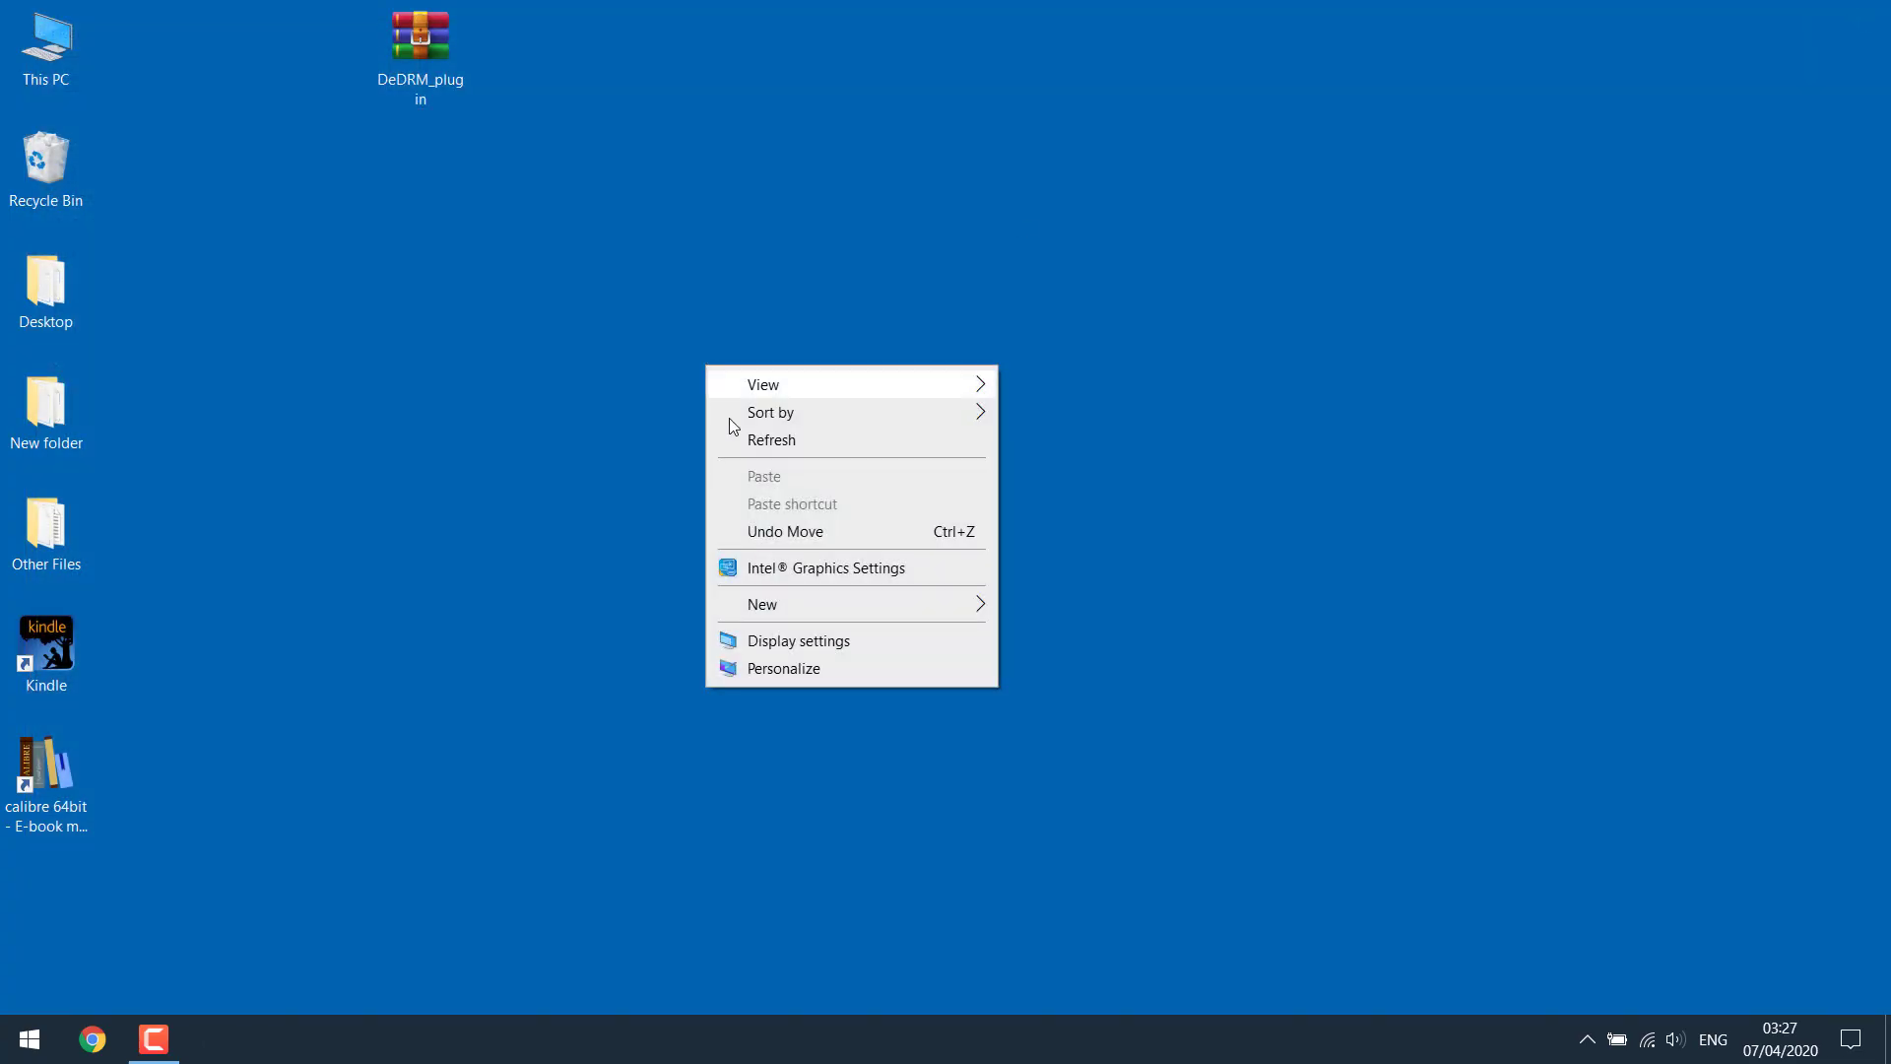
click(737, 435)
drag(435, 57, 202, 166)
key(Delete)
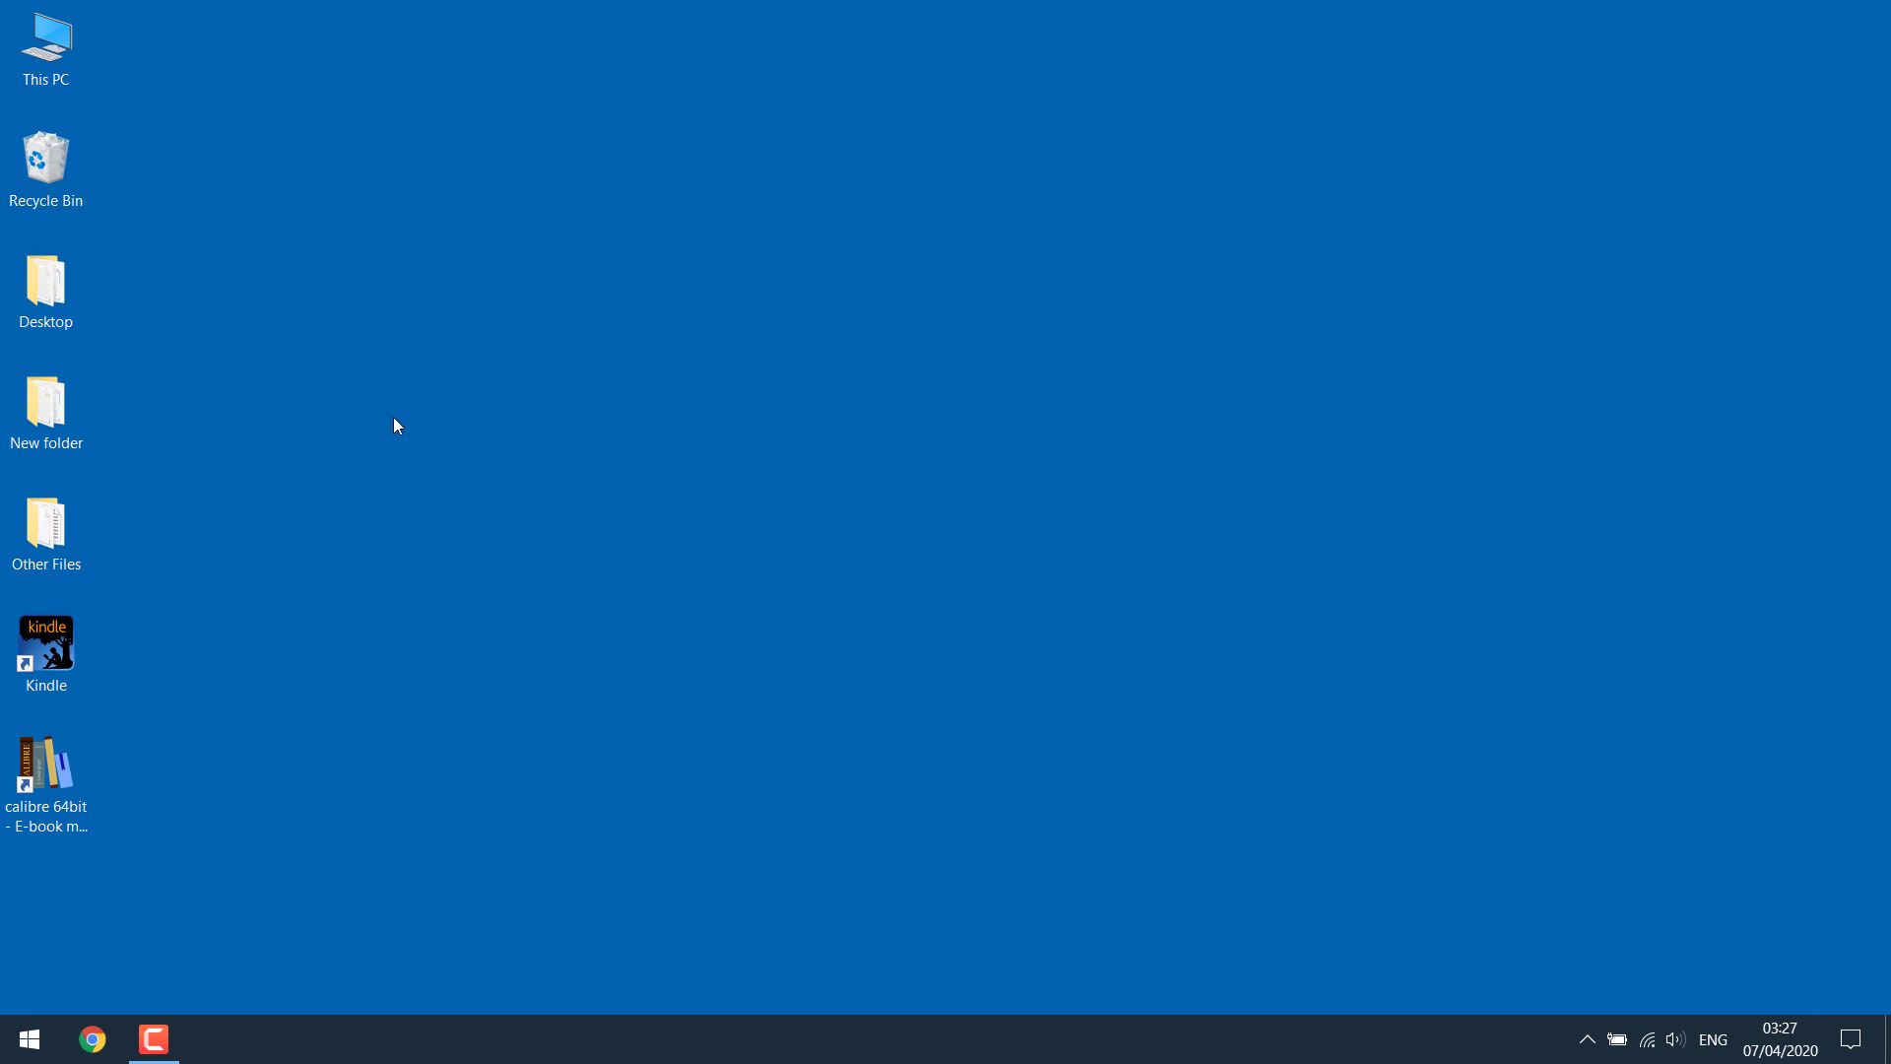
right_click(440, 474)
click(484, 546)
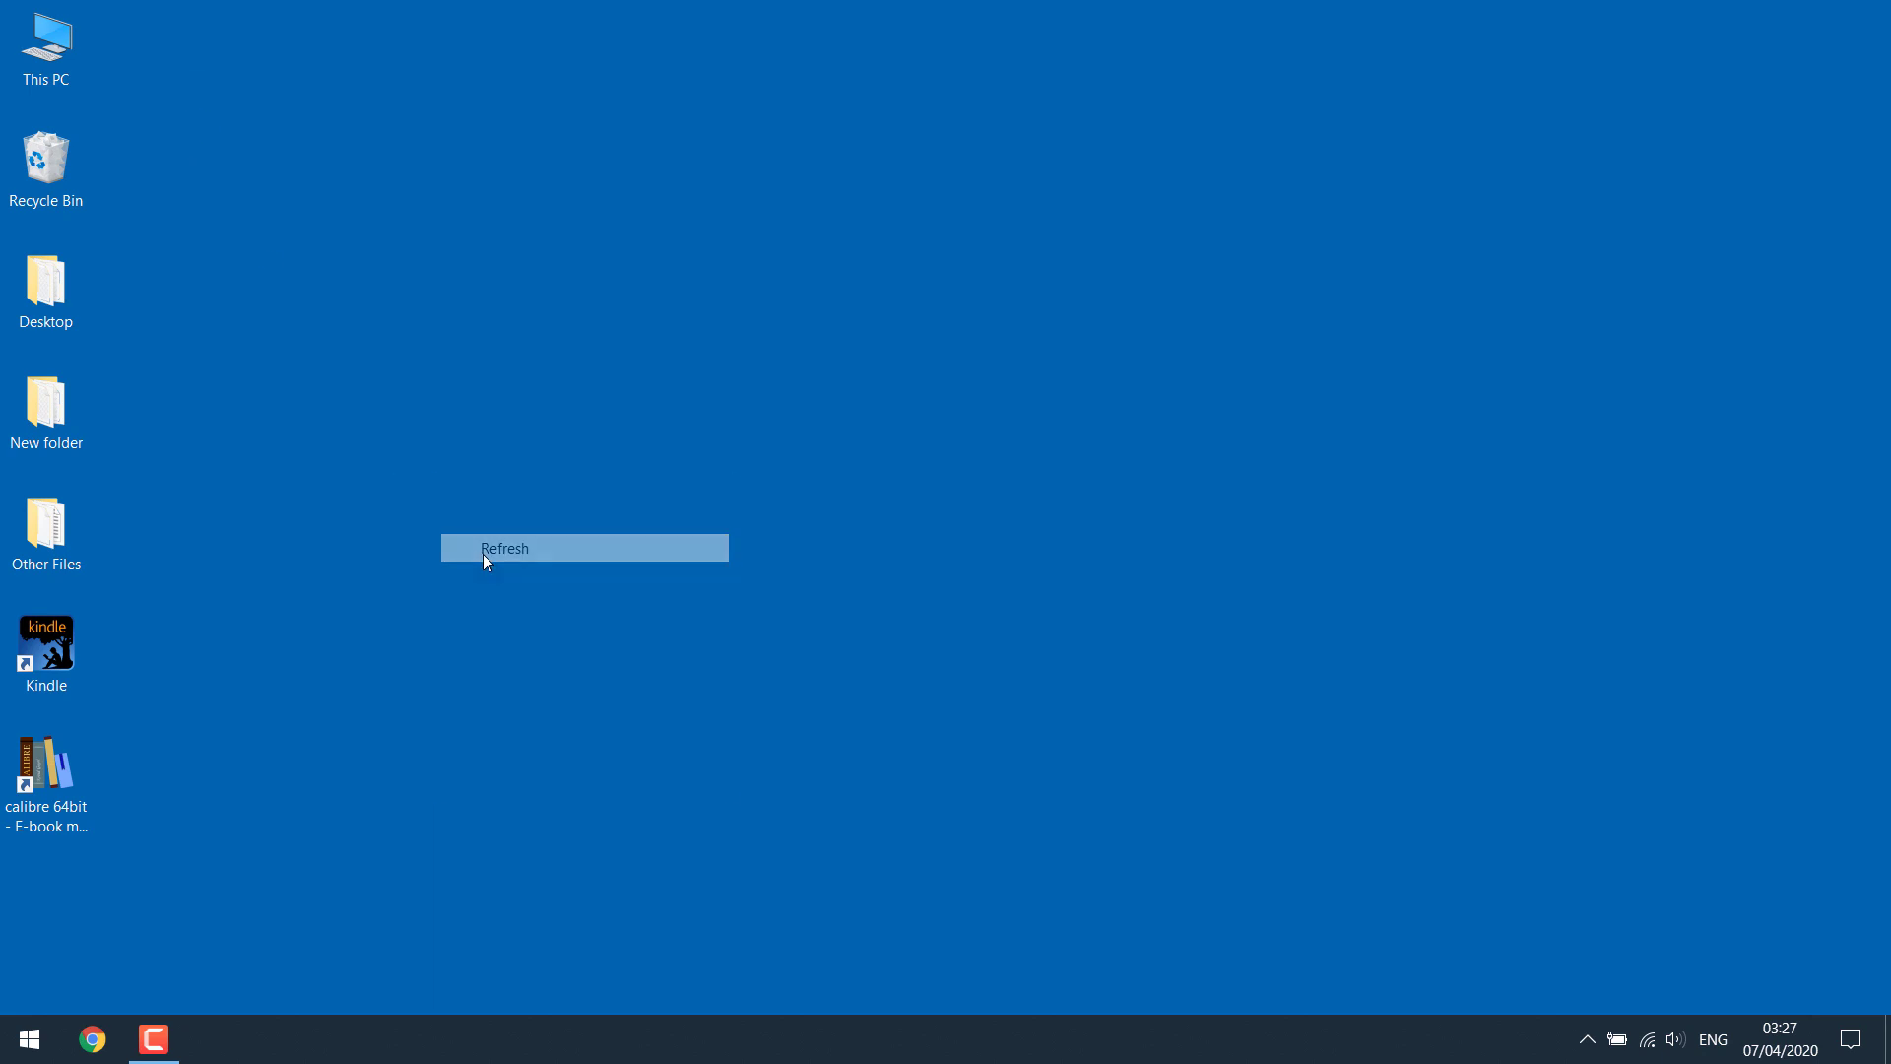
- Relaunch calibre from the desktop and restore its window to a smaller size
double_click(75, 774)
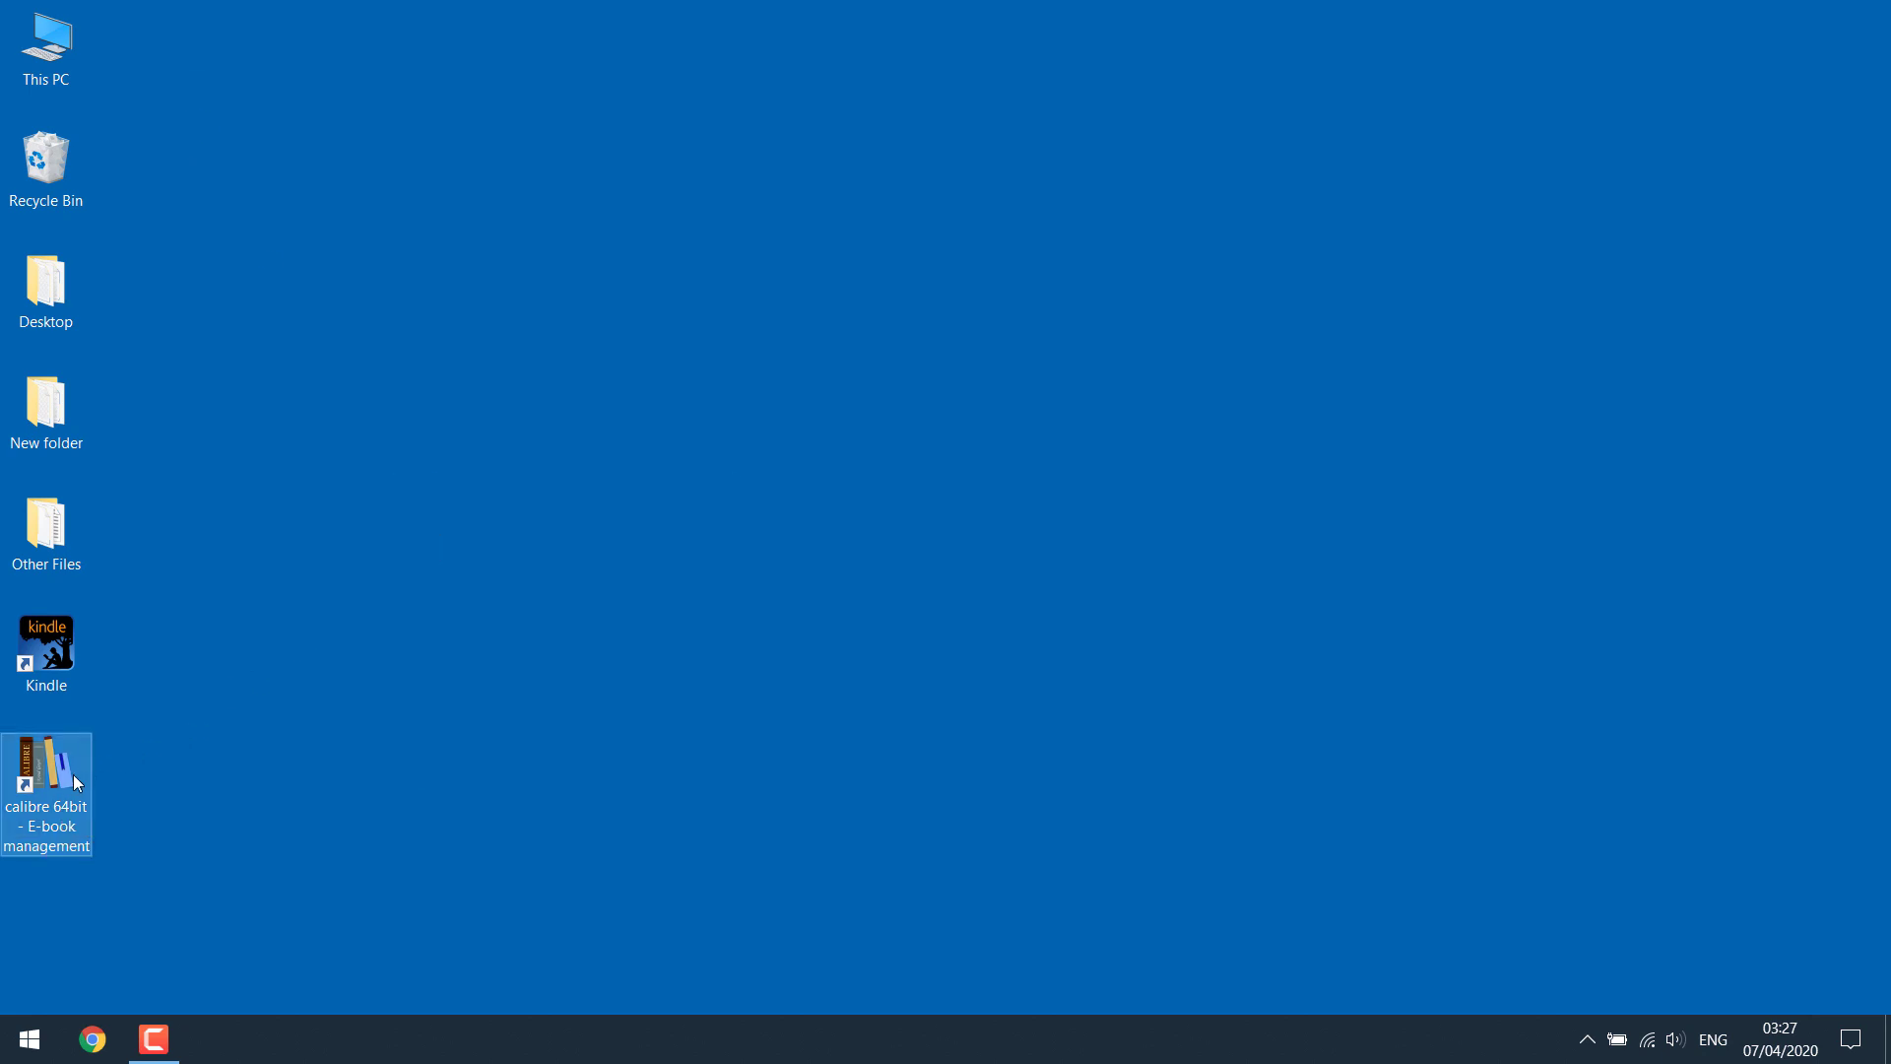
click(510, 653)
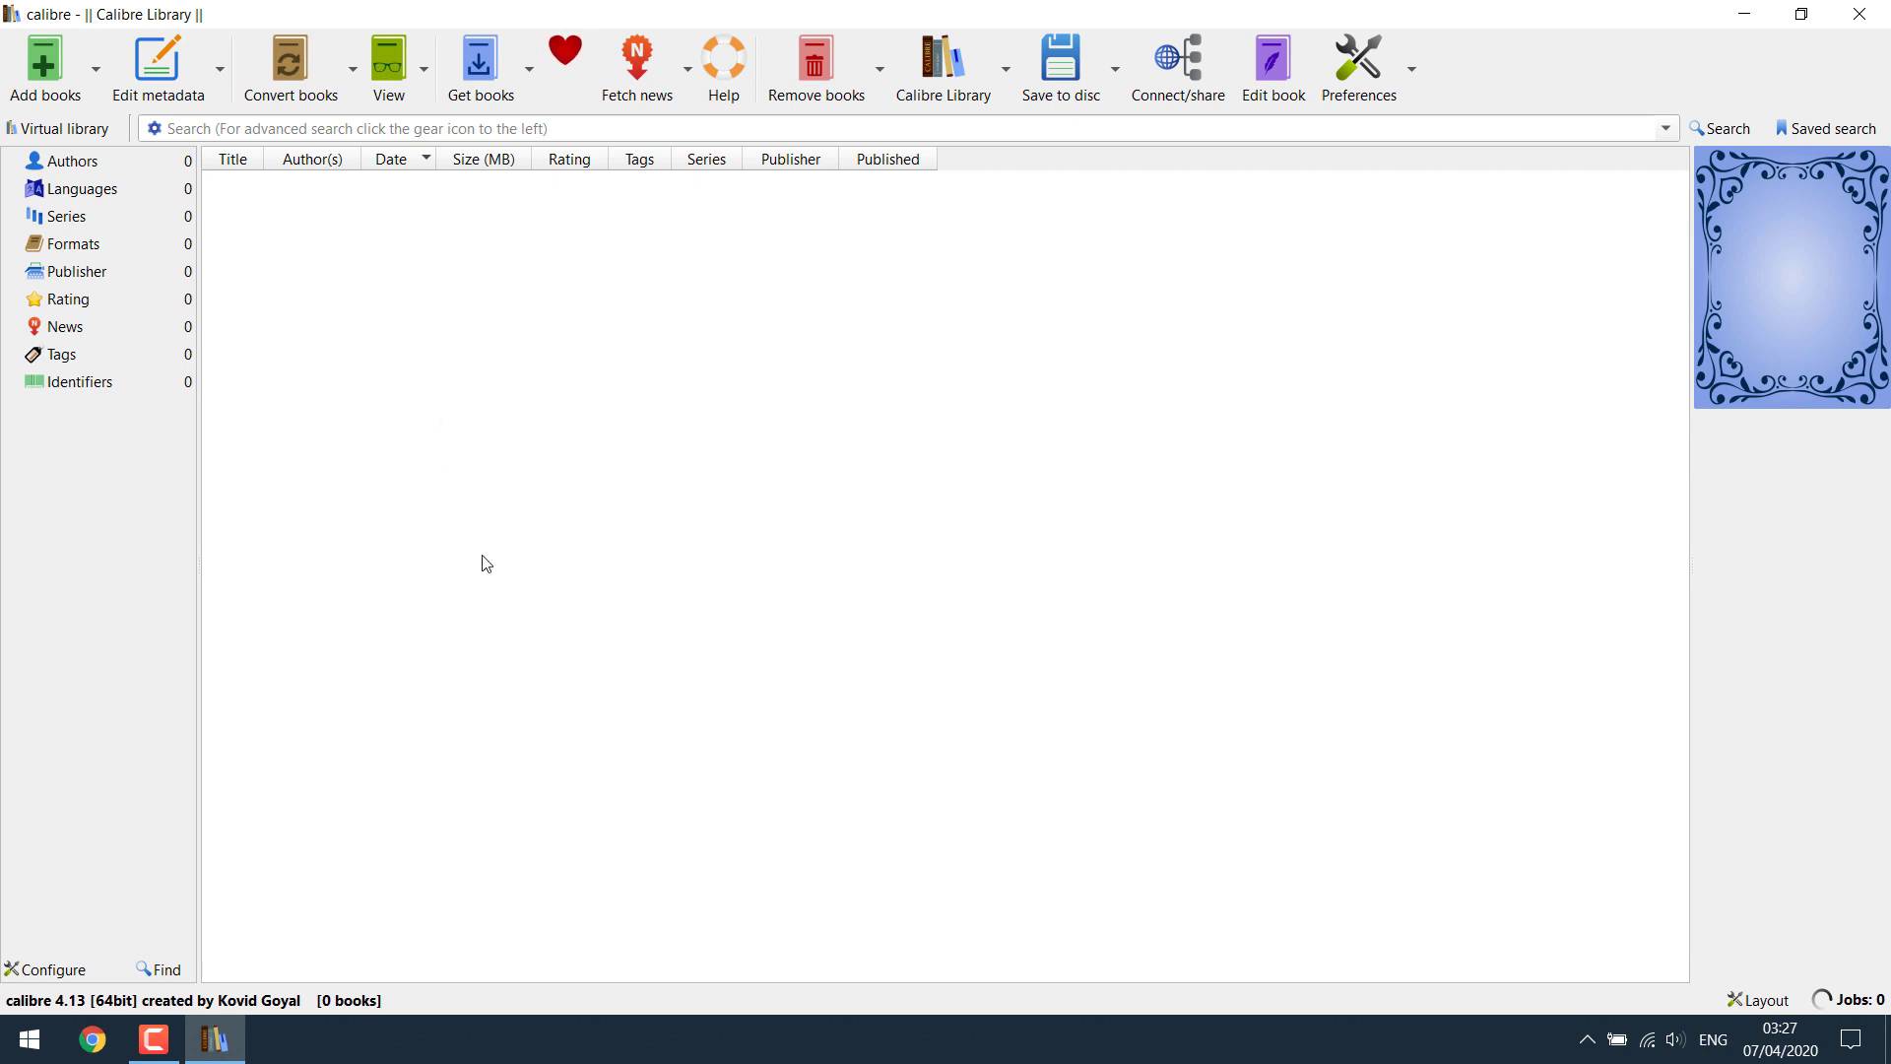
double_click(1535, 4)
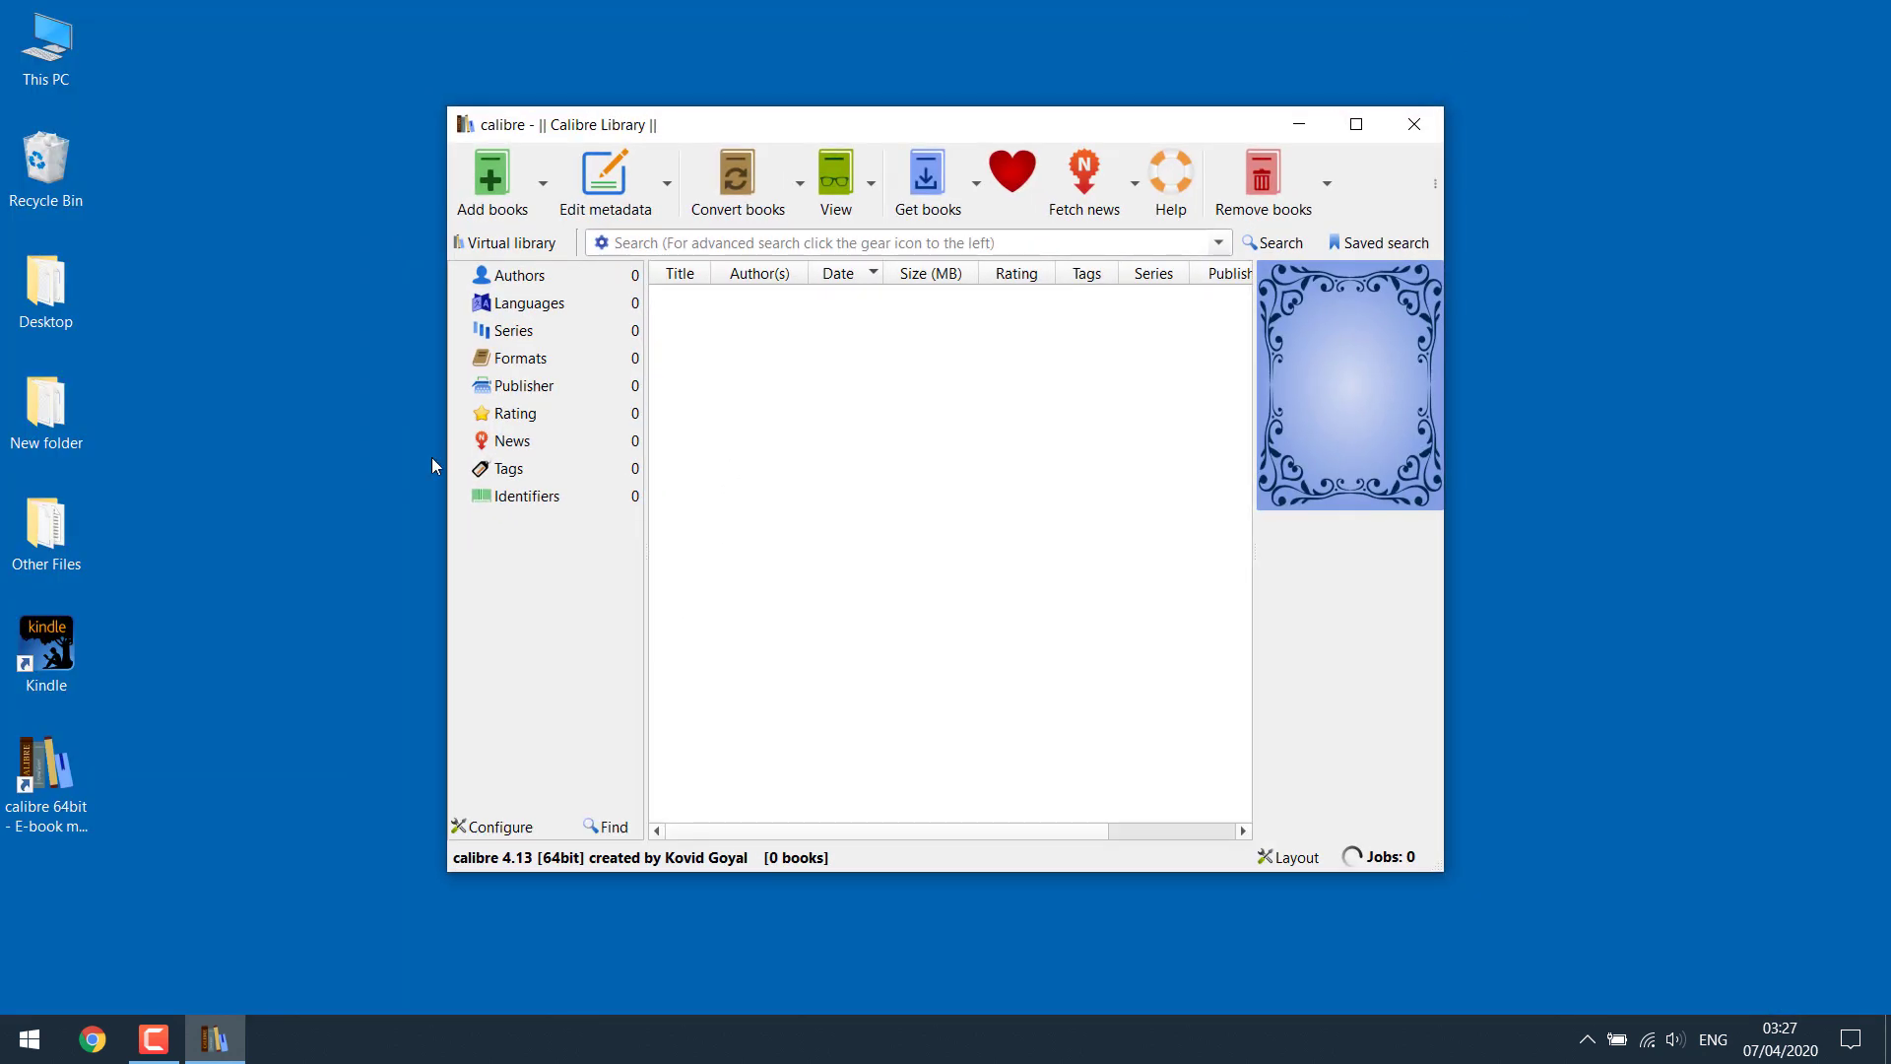
- Open the My Kindle Content folder inside Documents in File Explorer
click(161, 594)
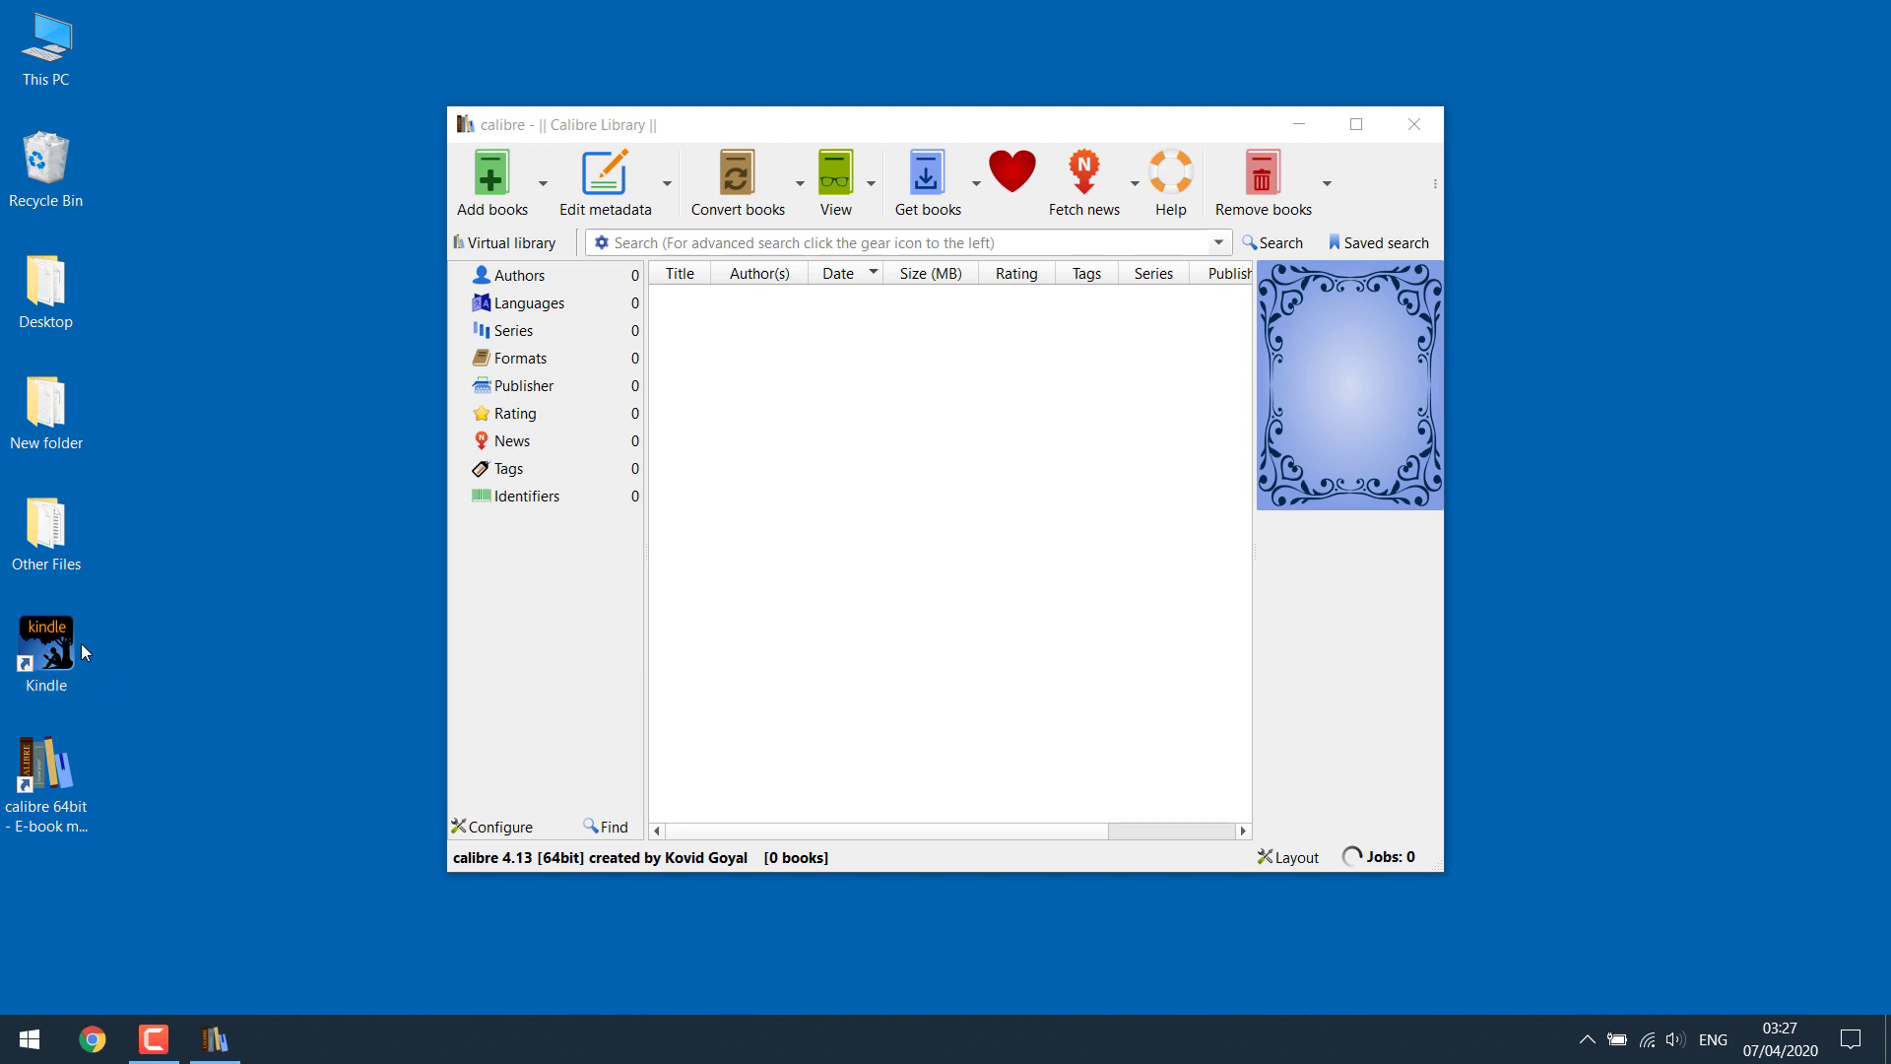
double_click(46, 49)
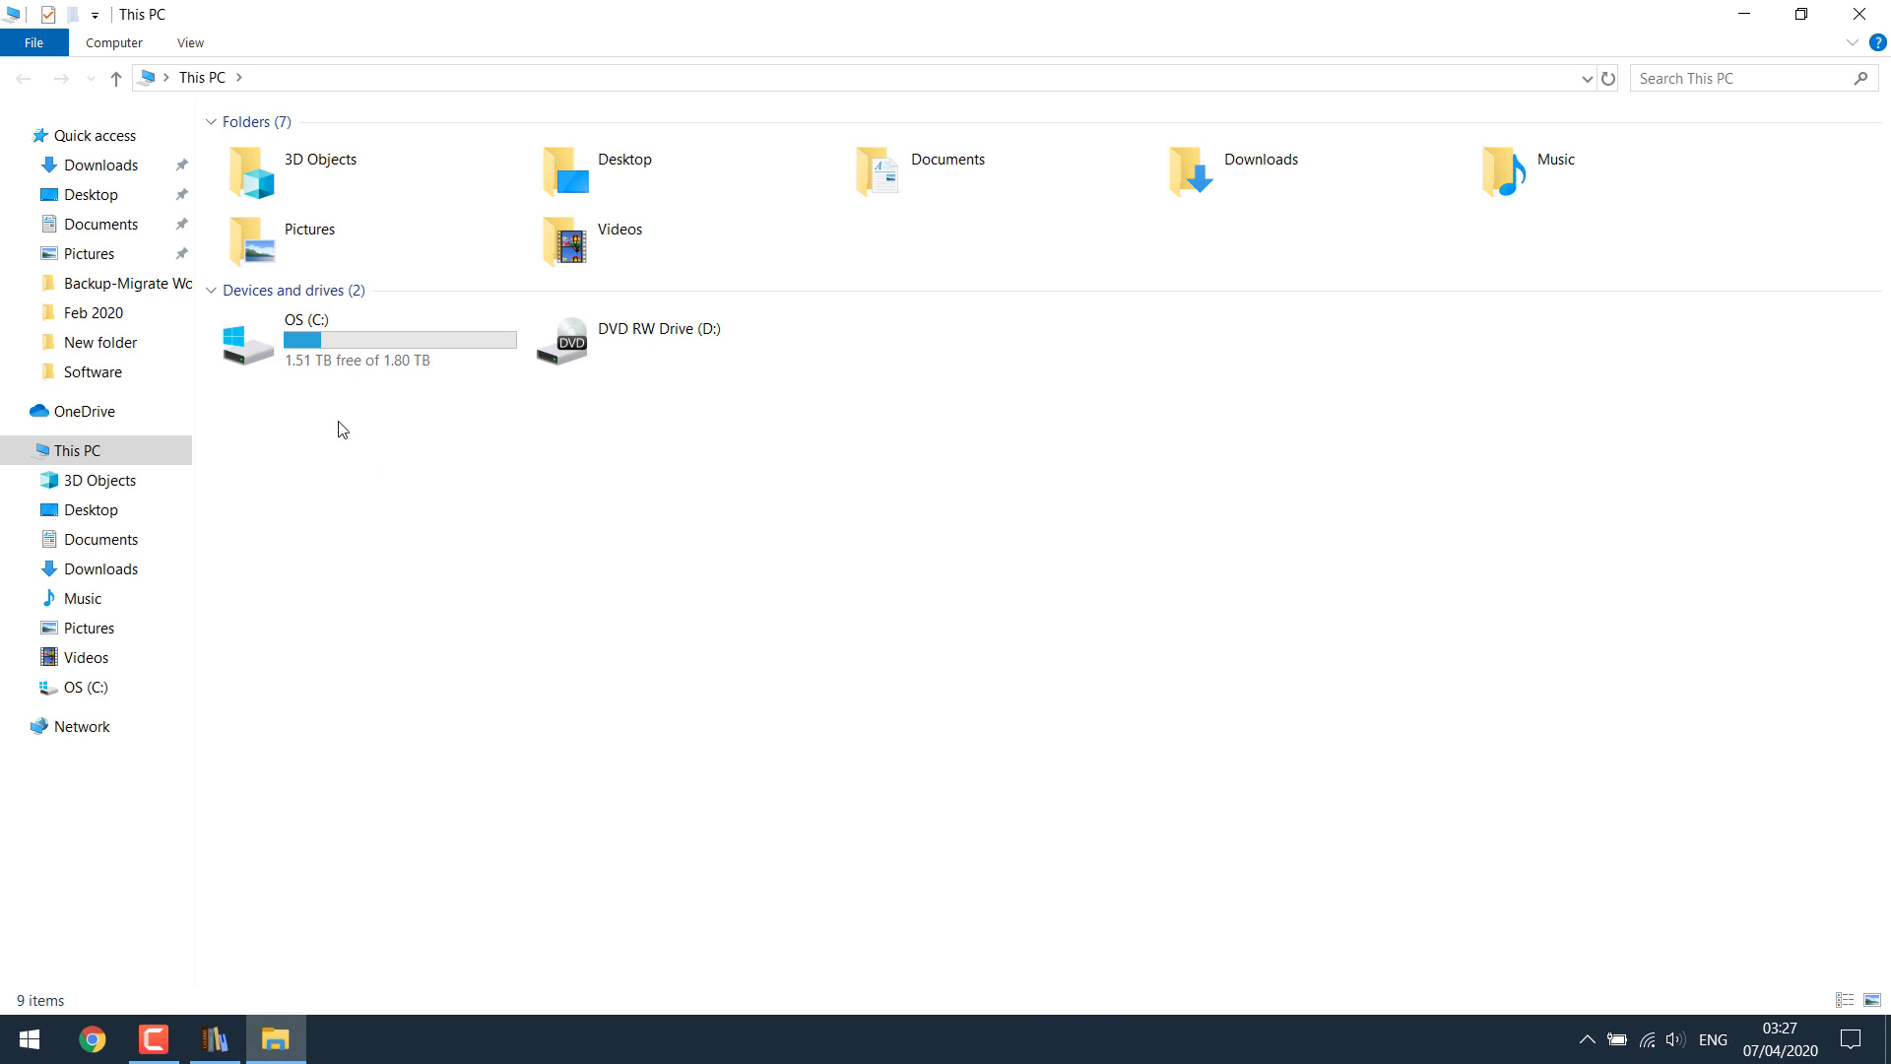
double_click(939, 179)
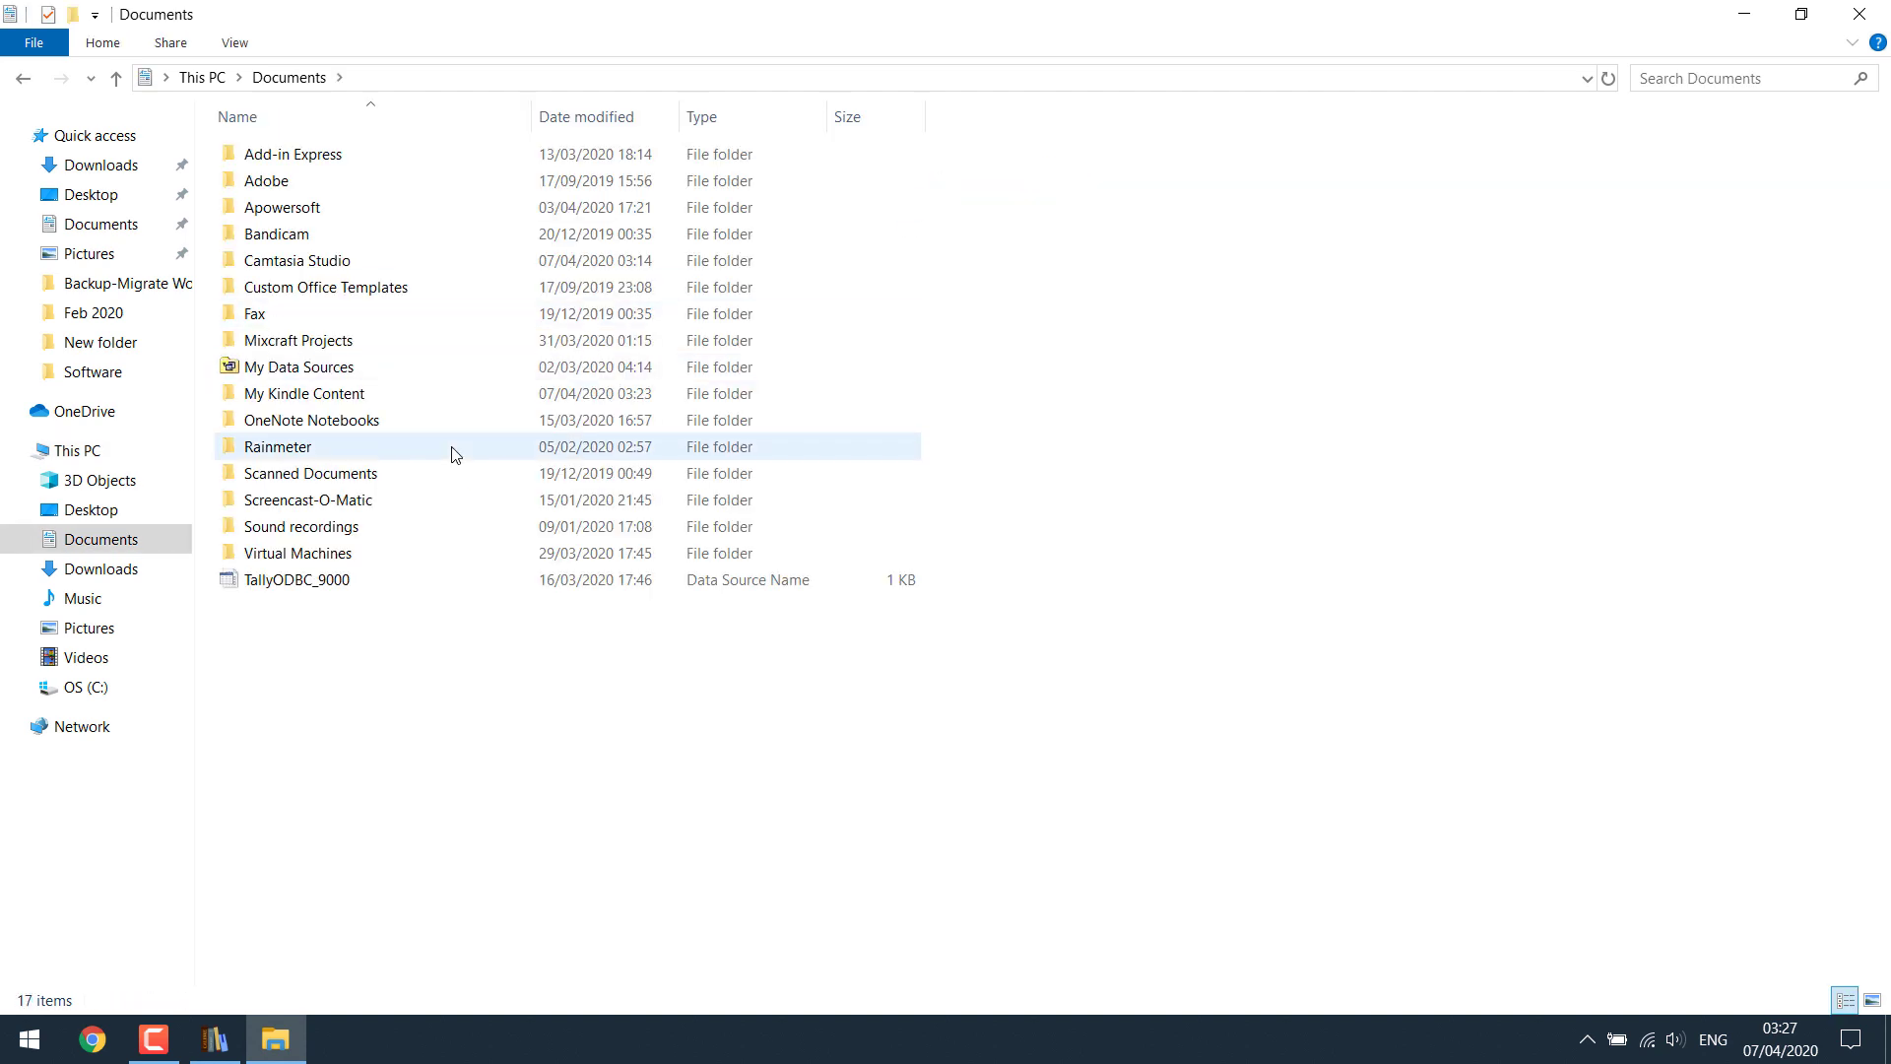
double_click(311, 394)
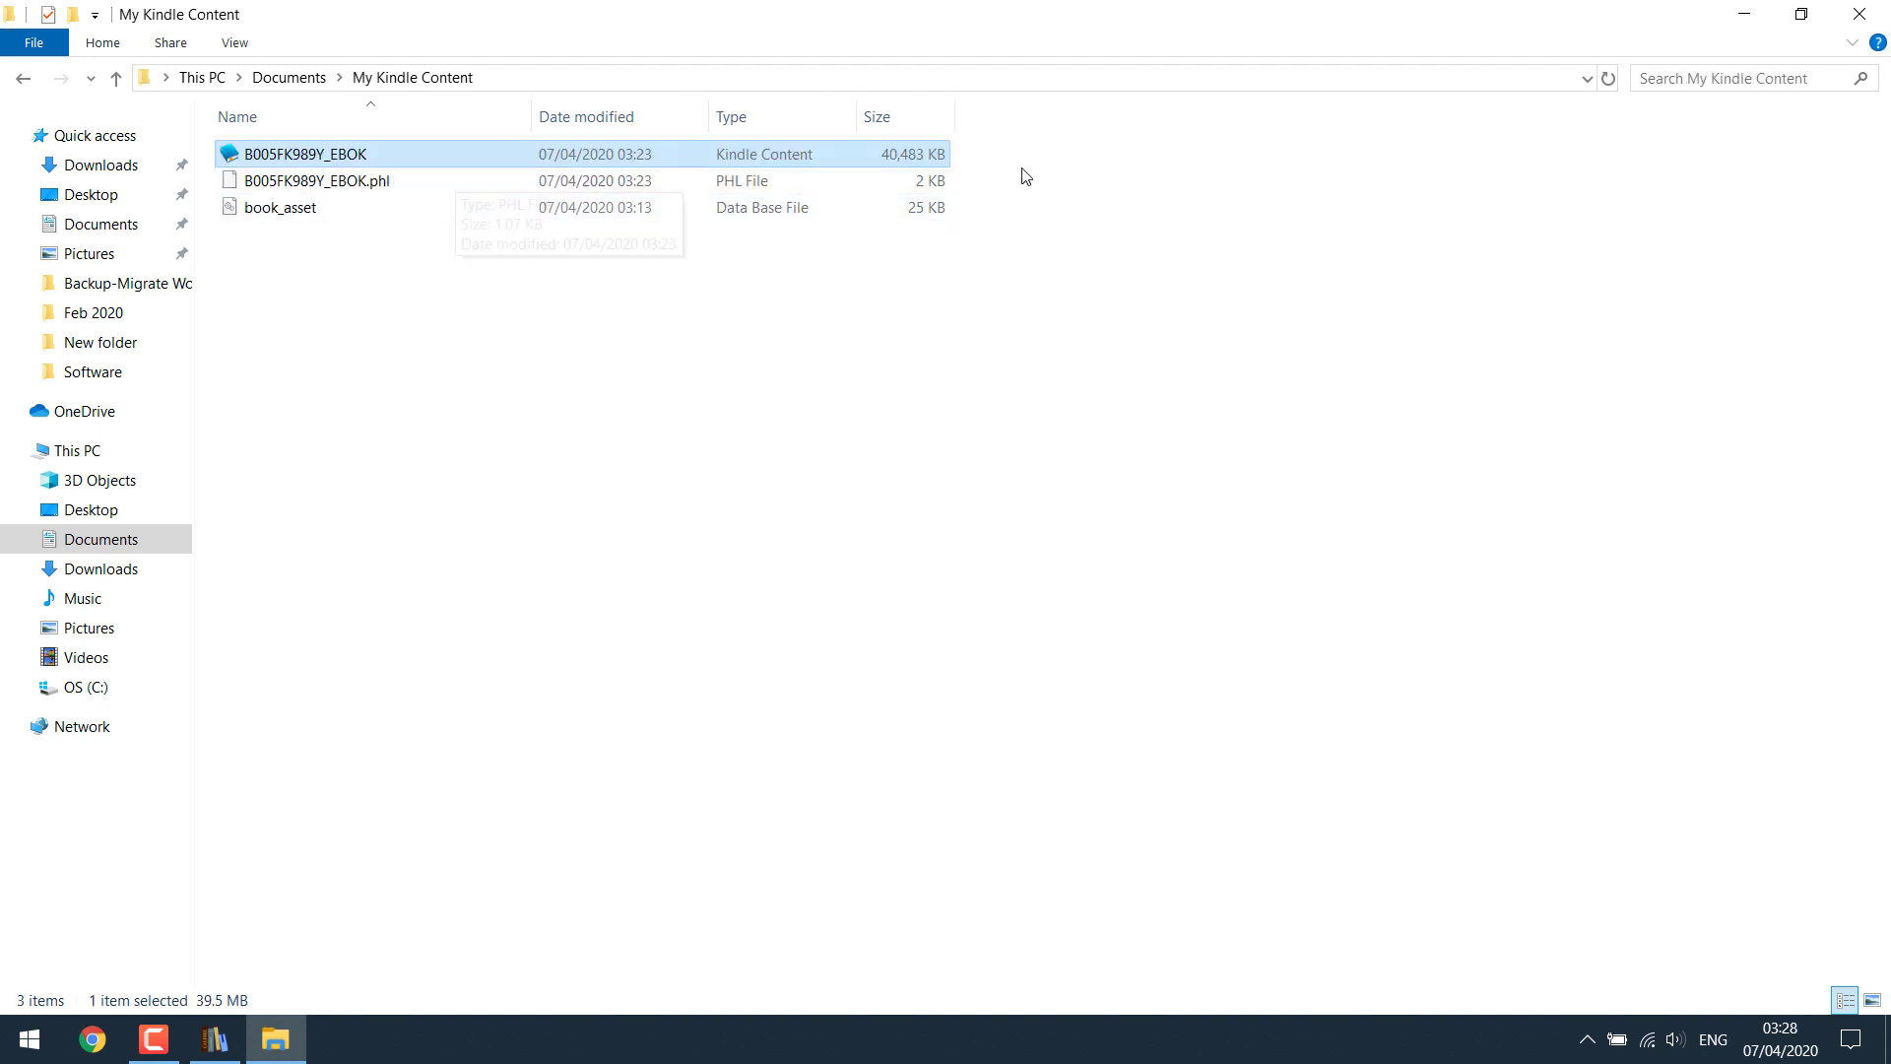
- Add the Kindle book file B005FK989Y_EBOK from My Kindle Content to the calibre library and close the folder window
double_click(1029, 8)
drag(717, 62, 983, 445)
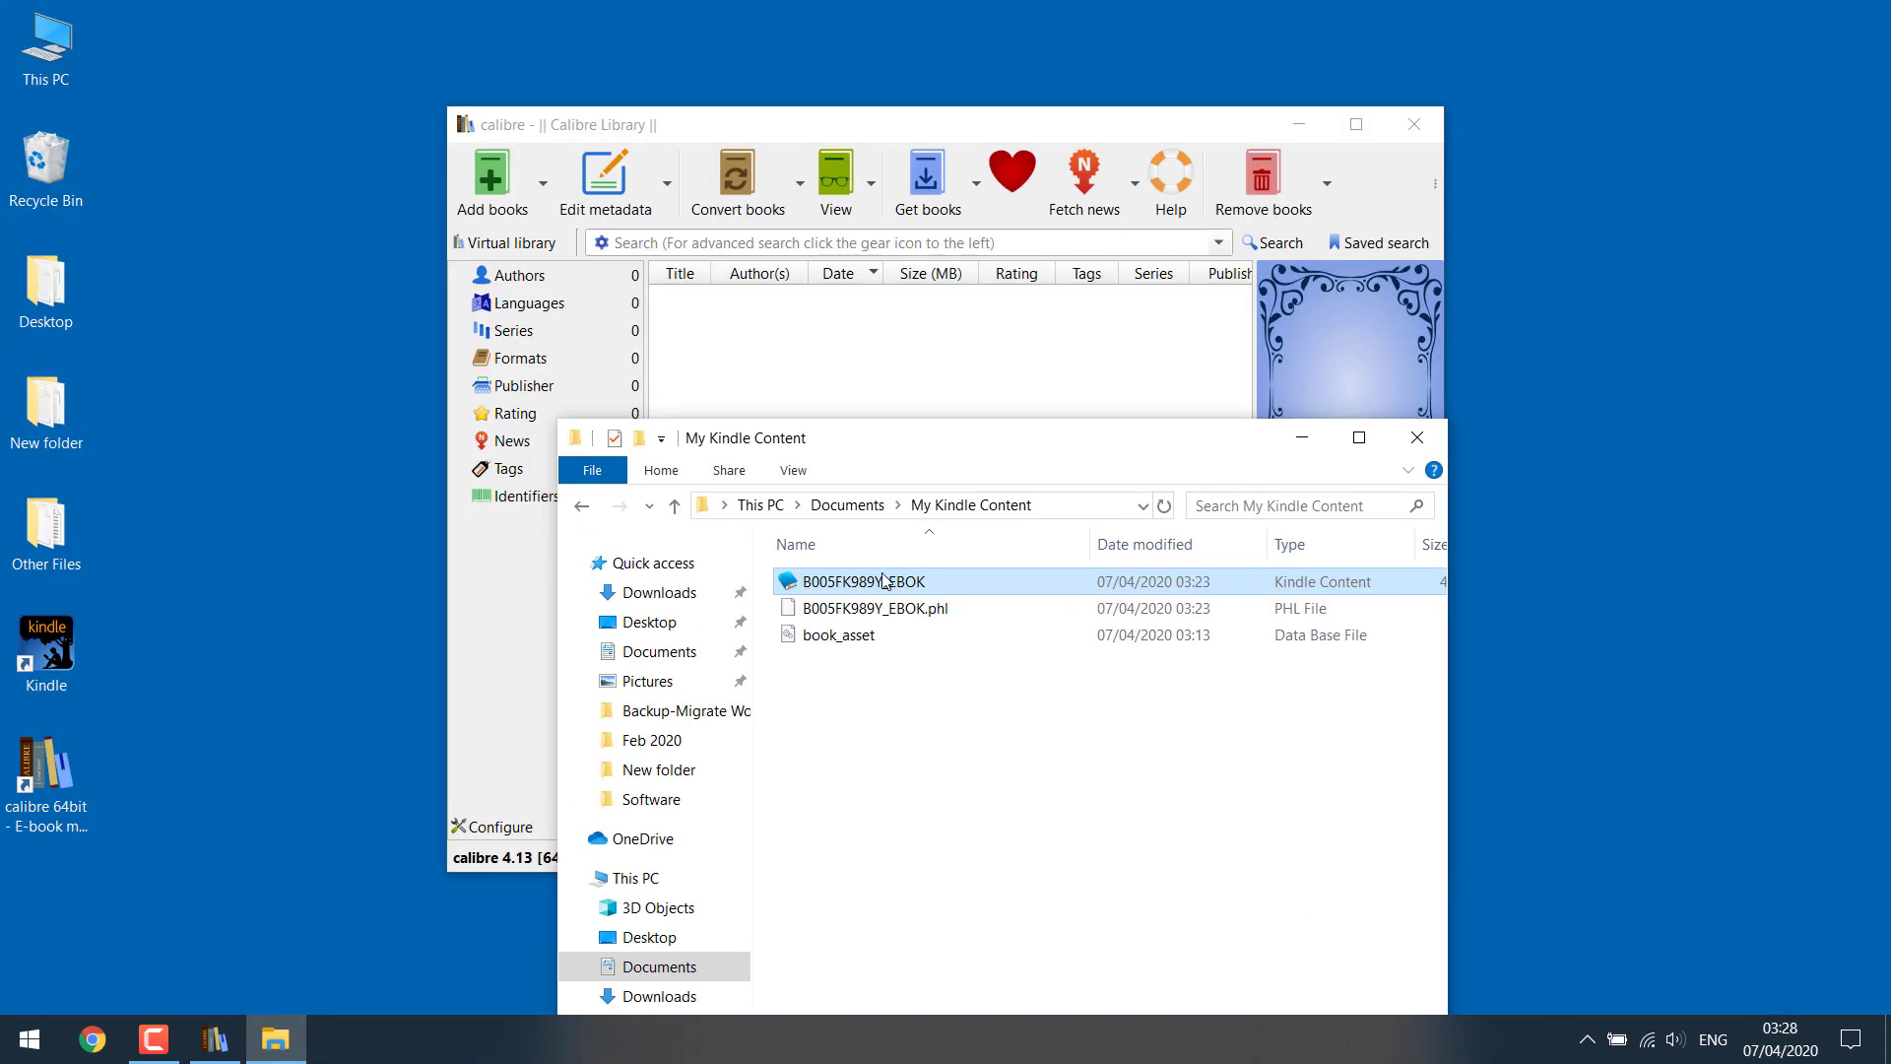
drag(884, 582, 813, 381)
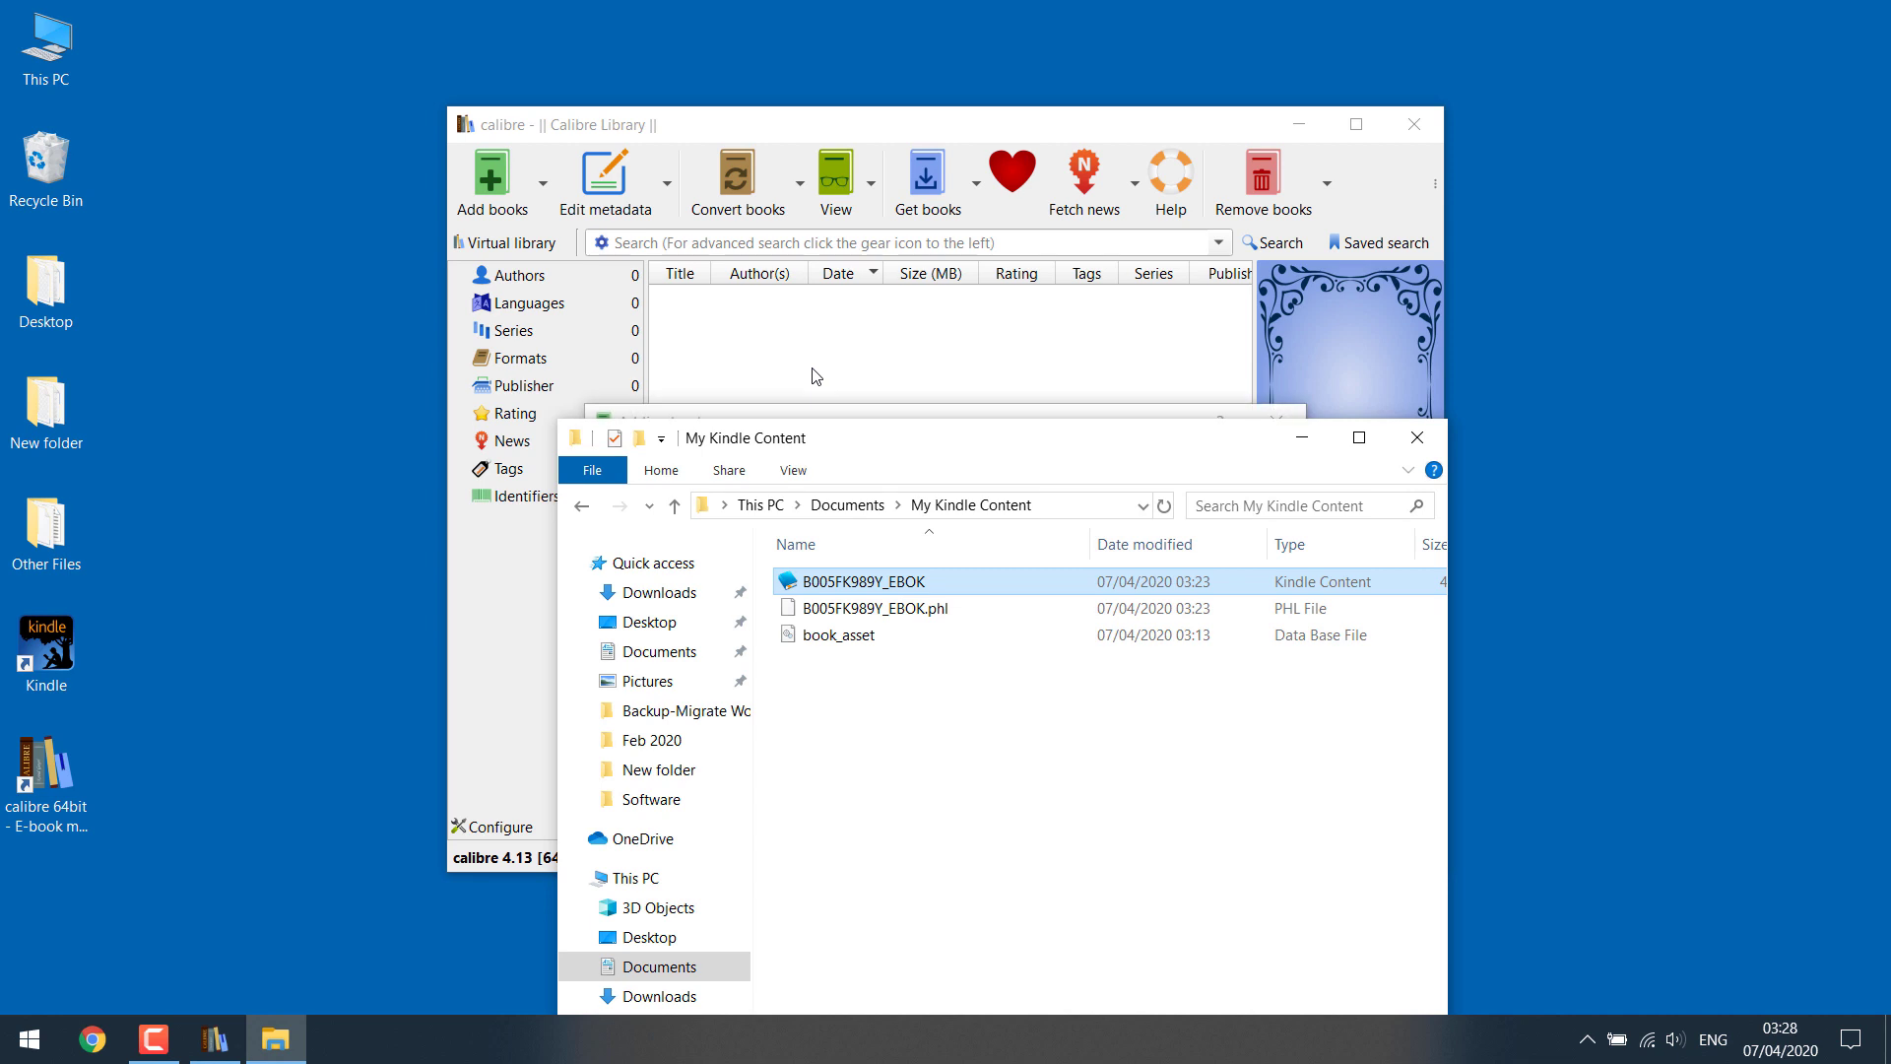
drag(855, 449, 466, 698)
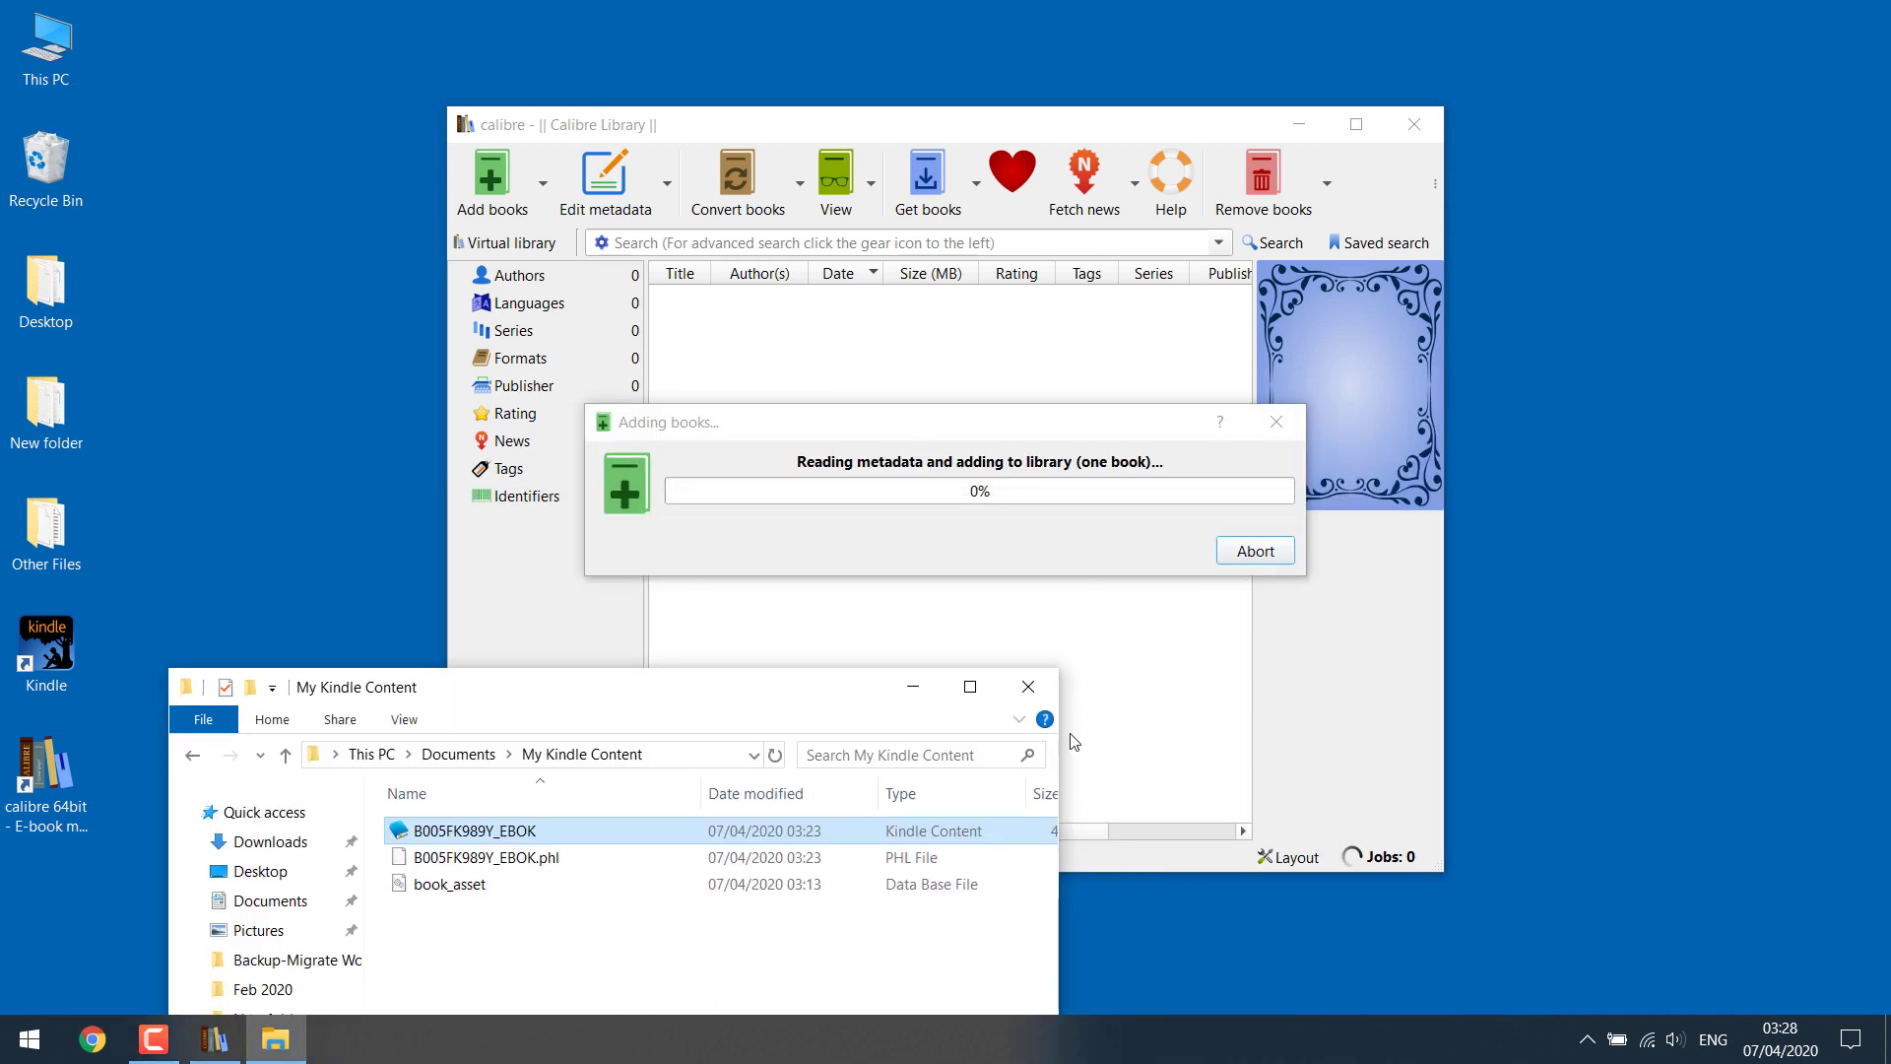
click(1028, 688)
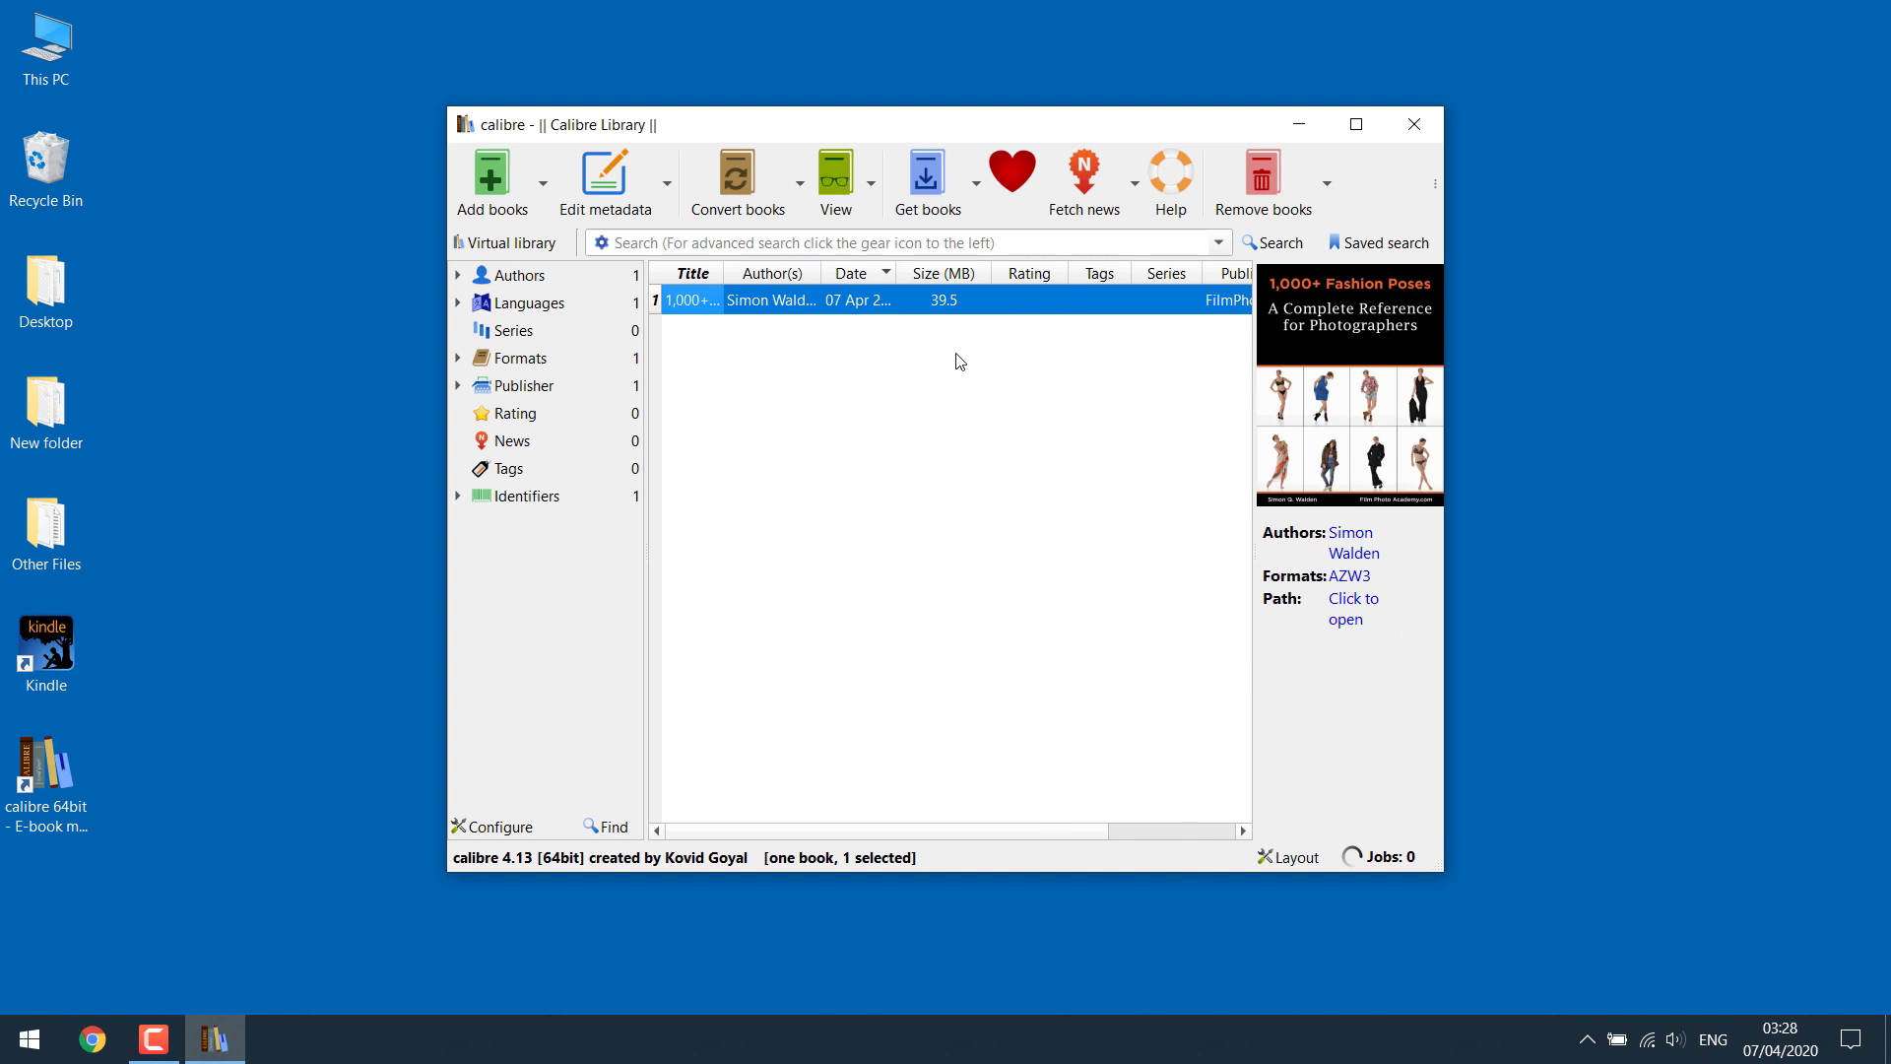
- Maximize calibre and convert the 1,000+ Fashion Poses book individually with PDF as the output format
click(1356, 124)
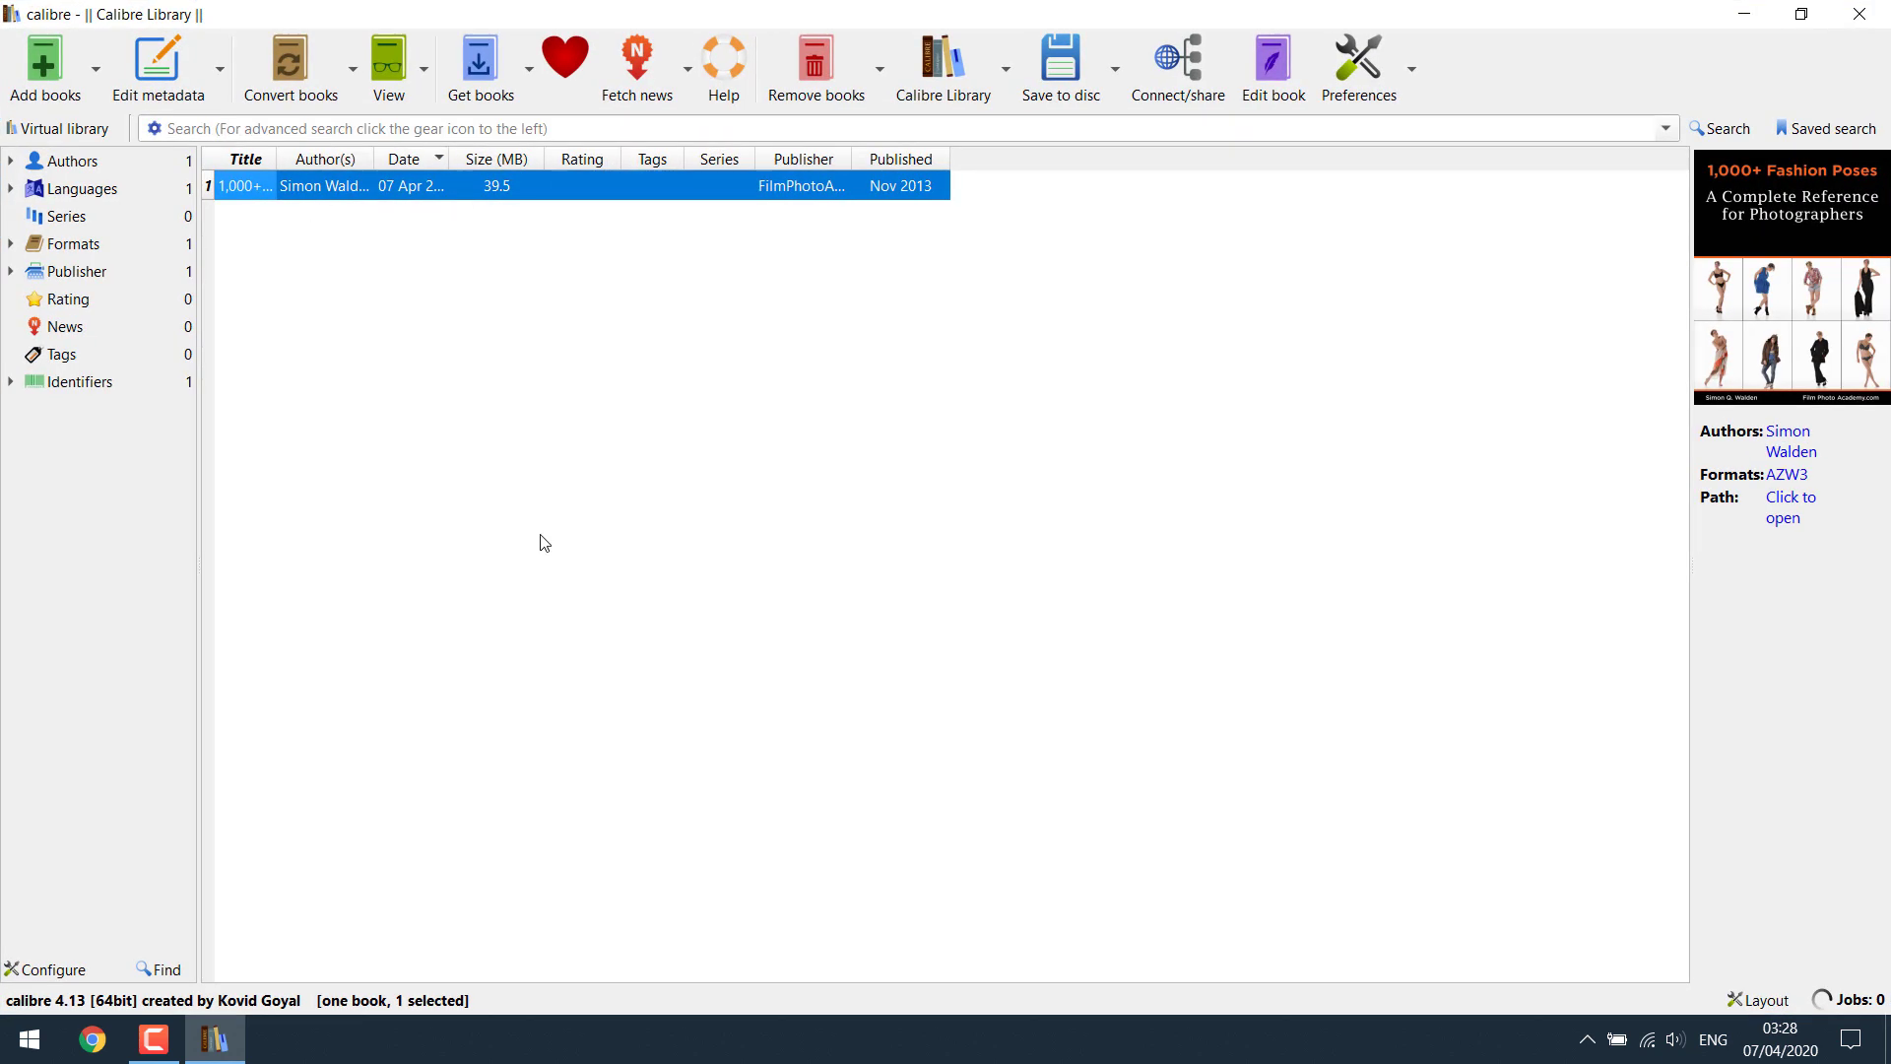
click(355, 87)
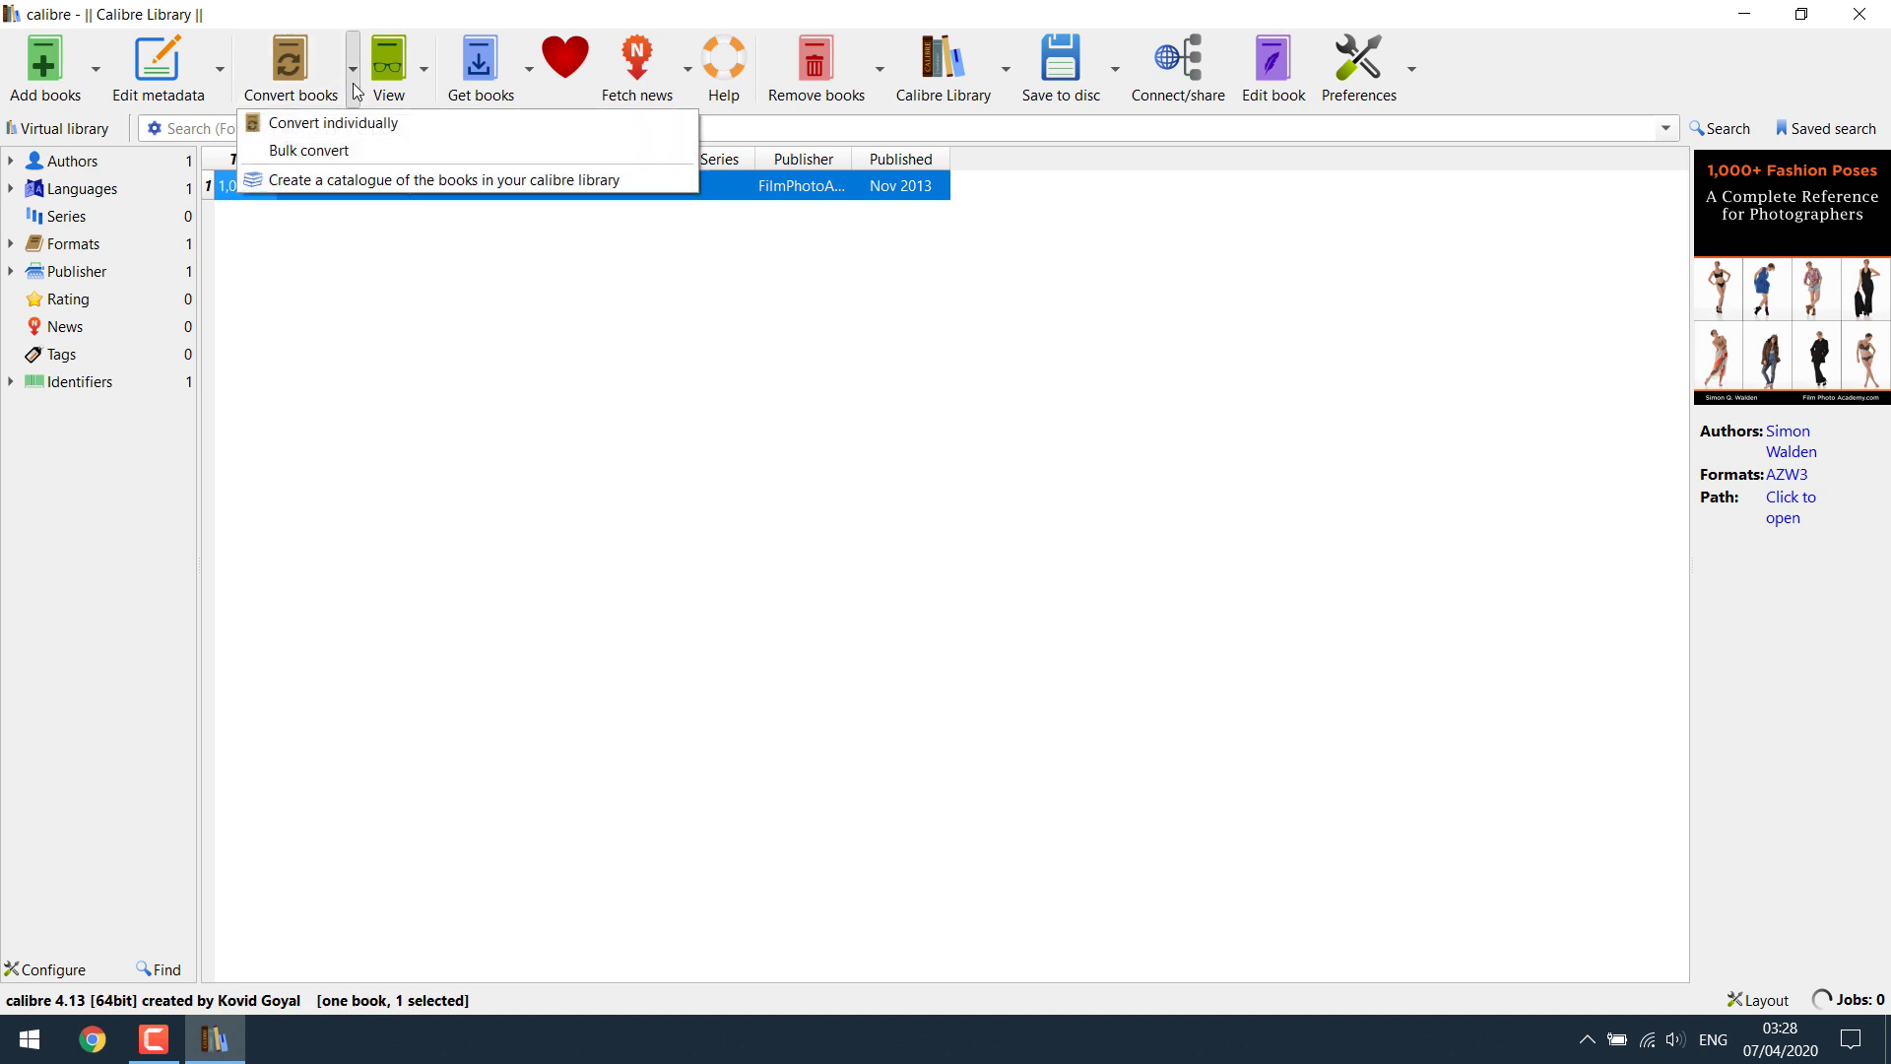
click(313, 126)
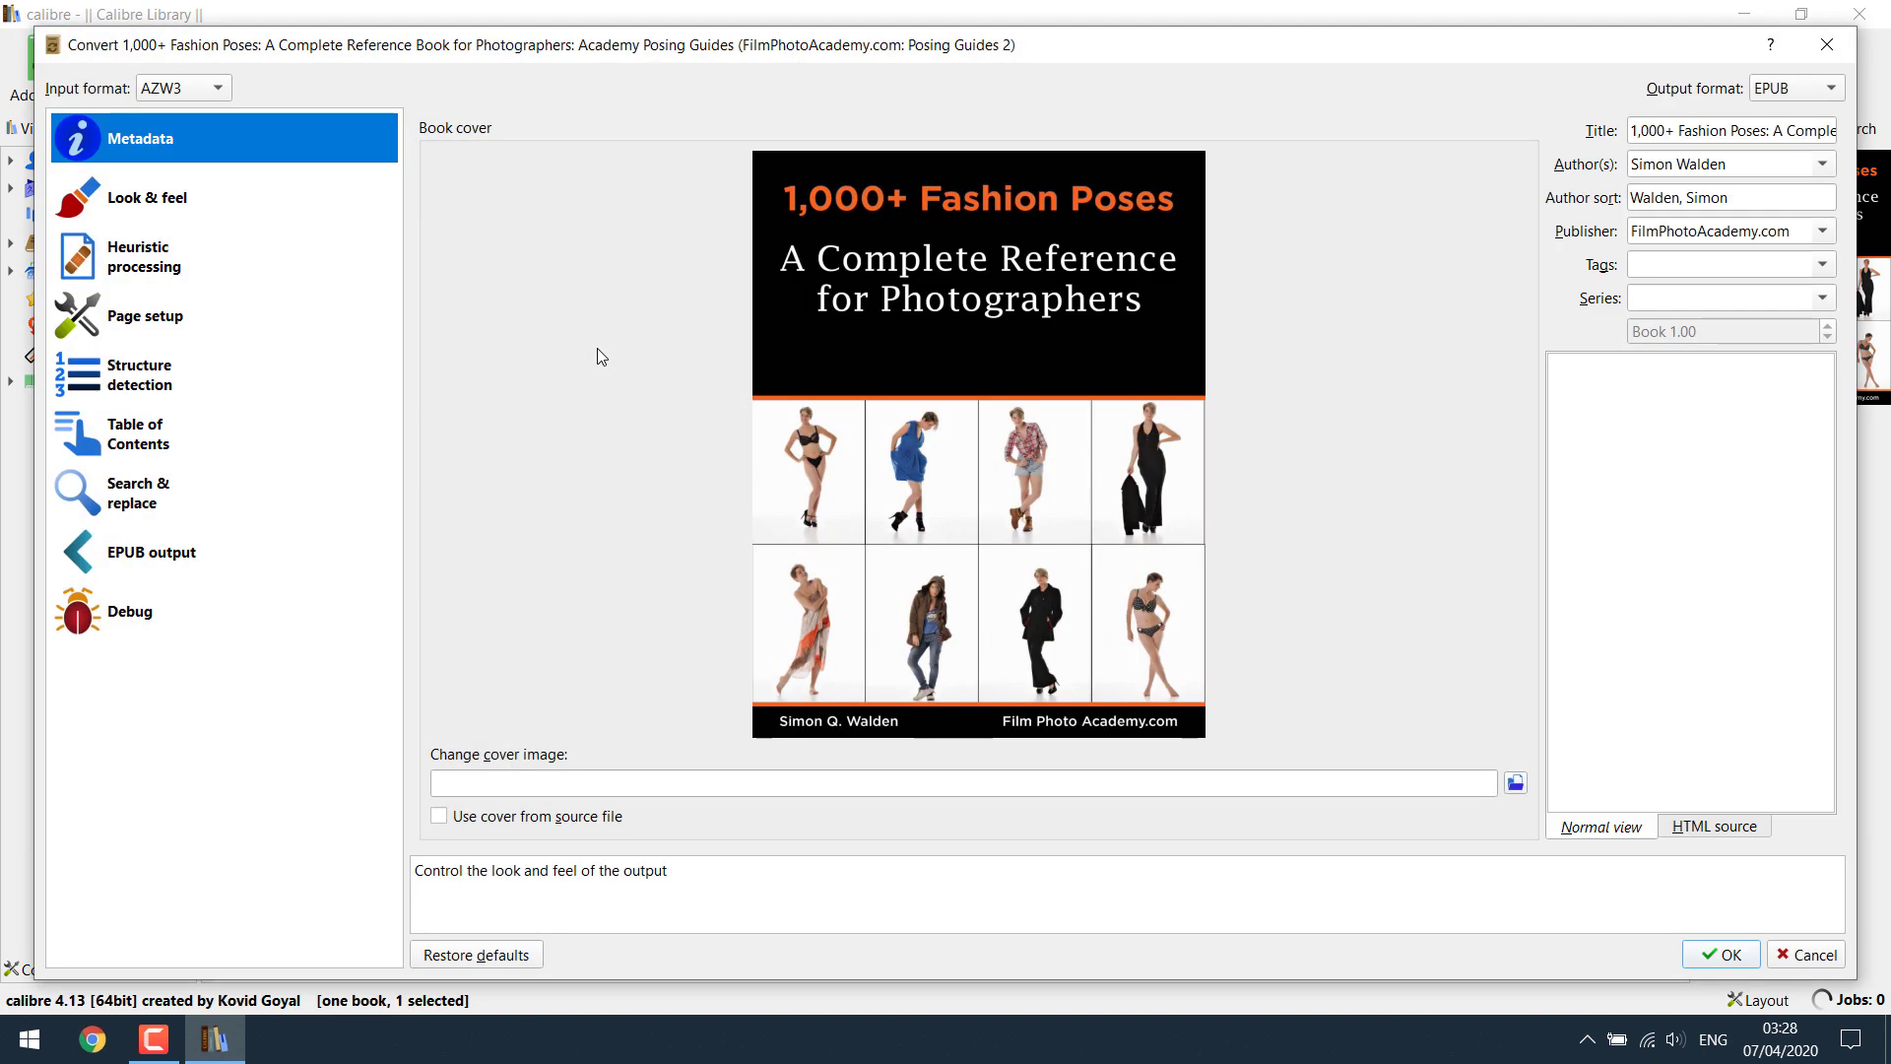
click(1797, 88)
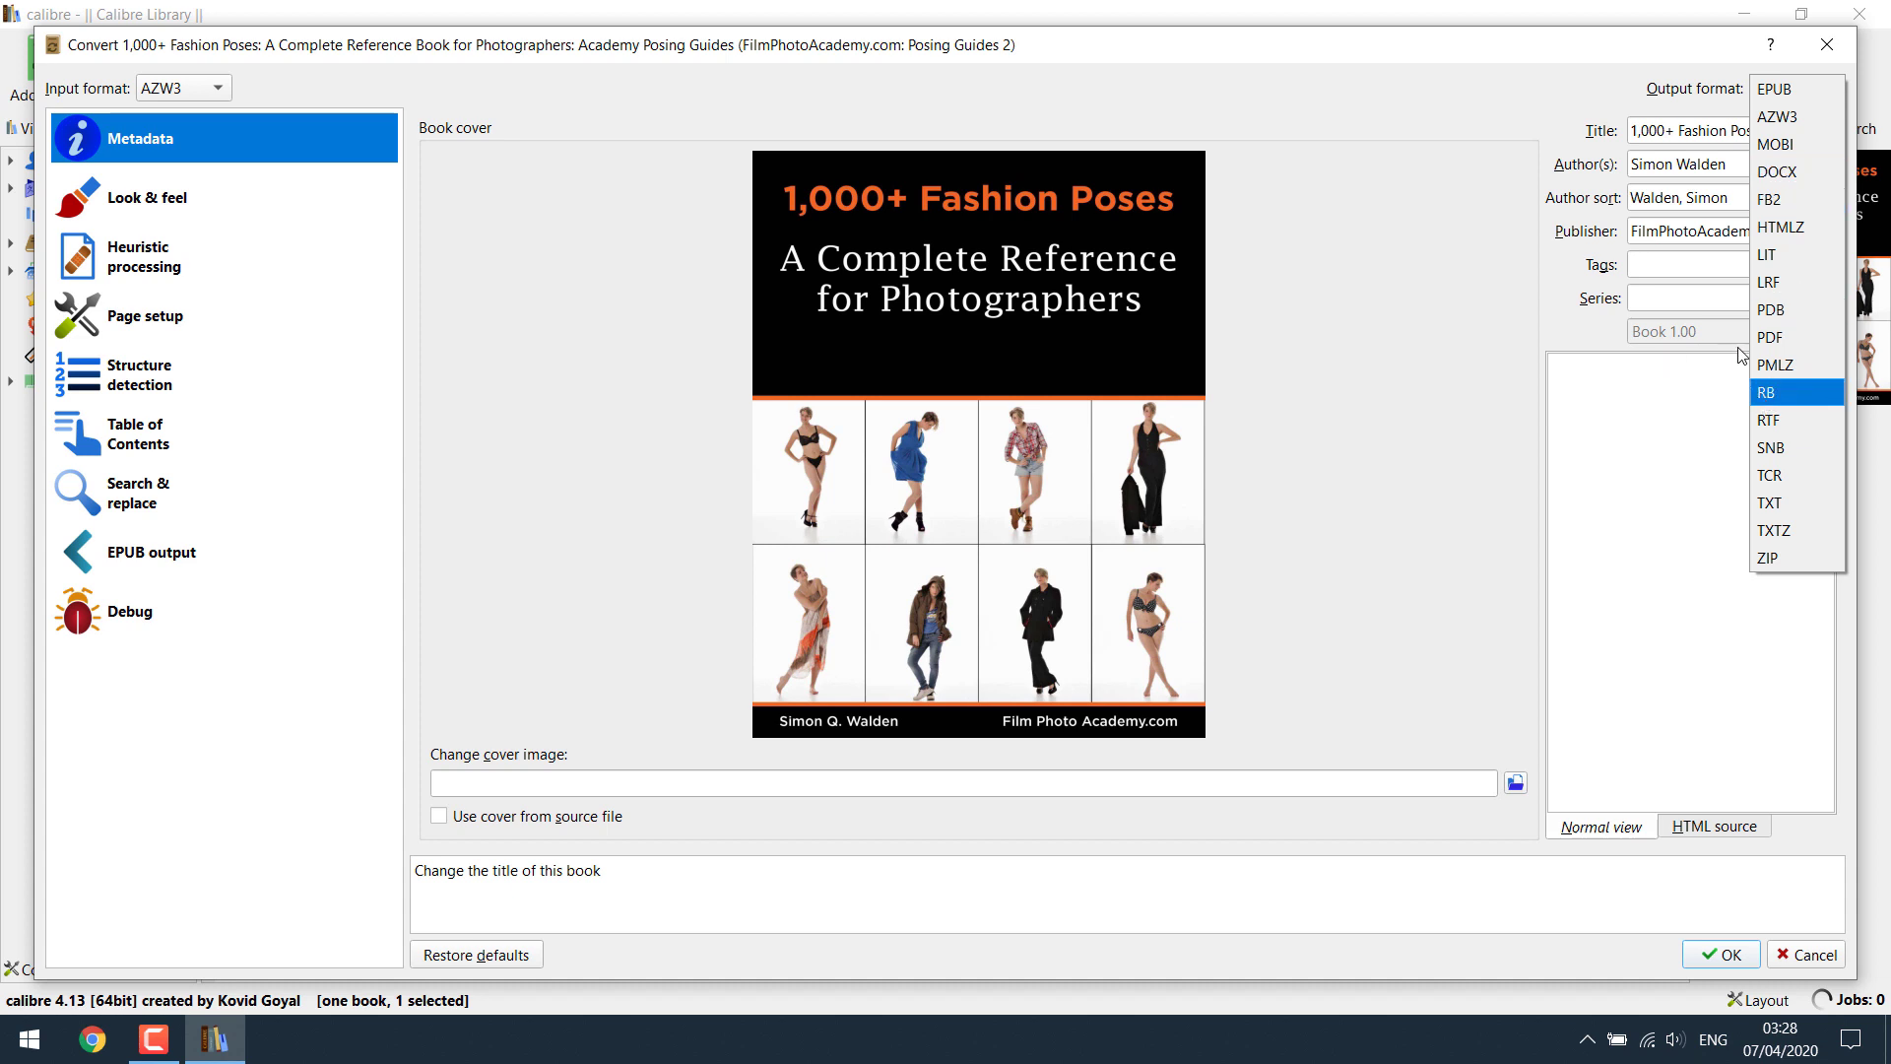
click(1773, 337)
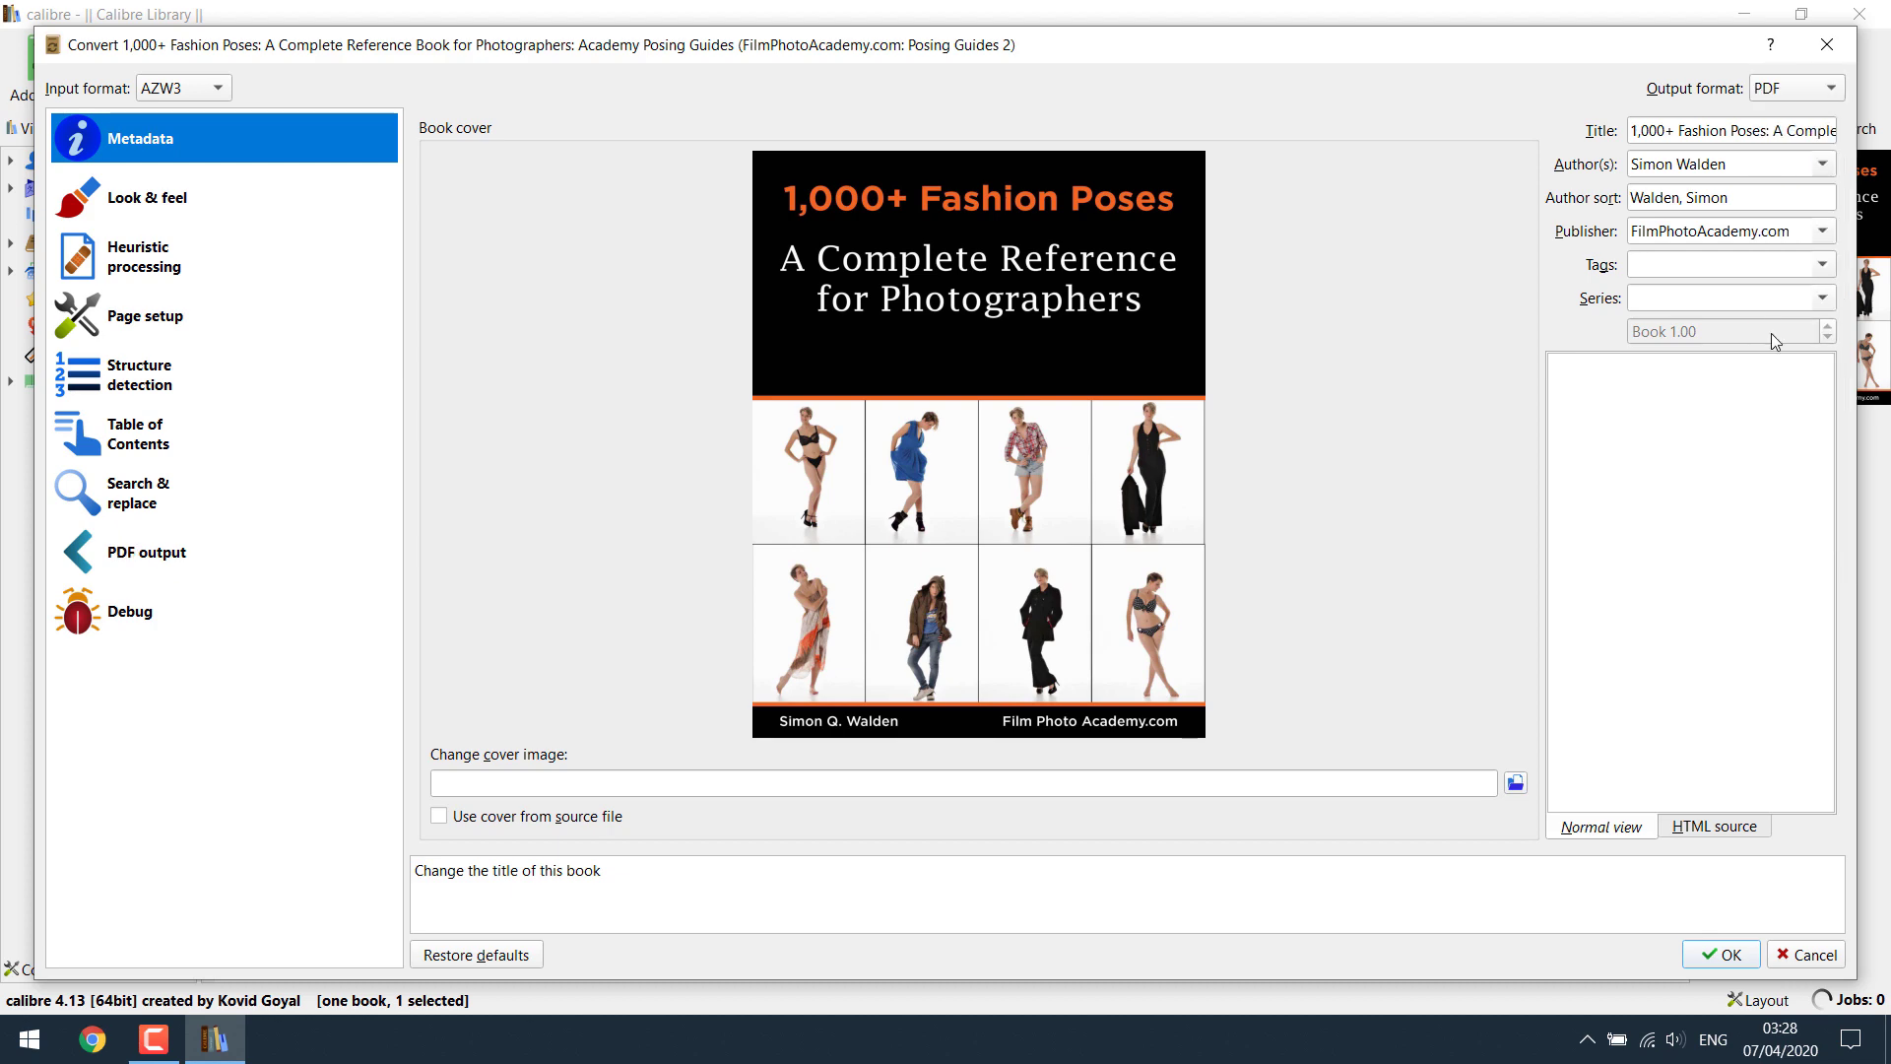
click(1724, 956)
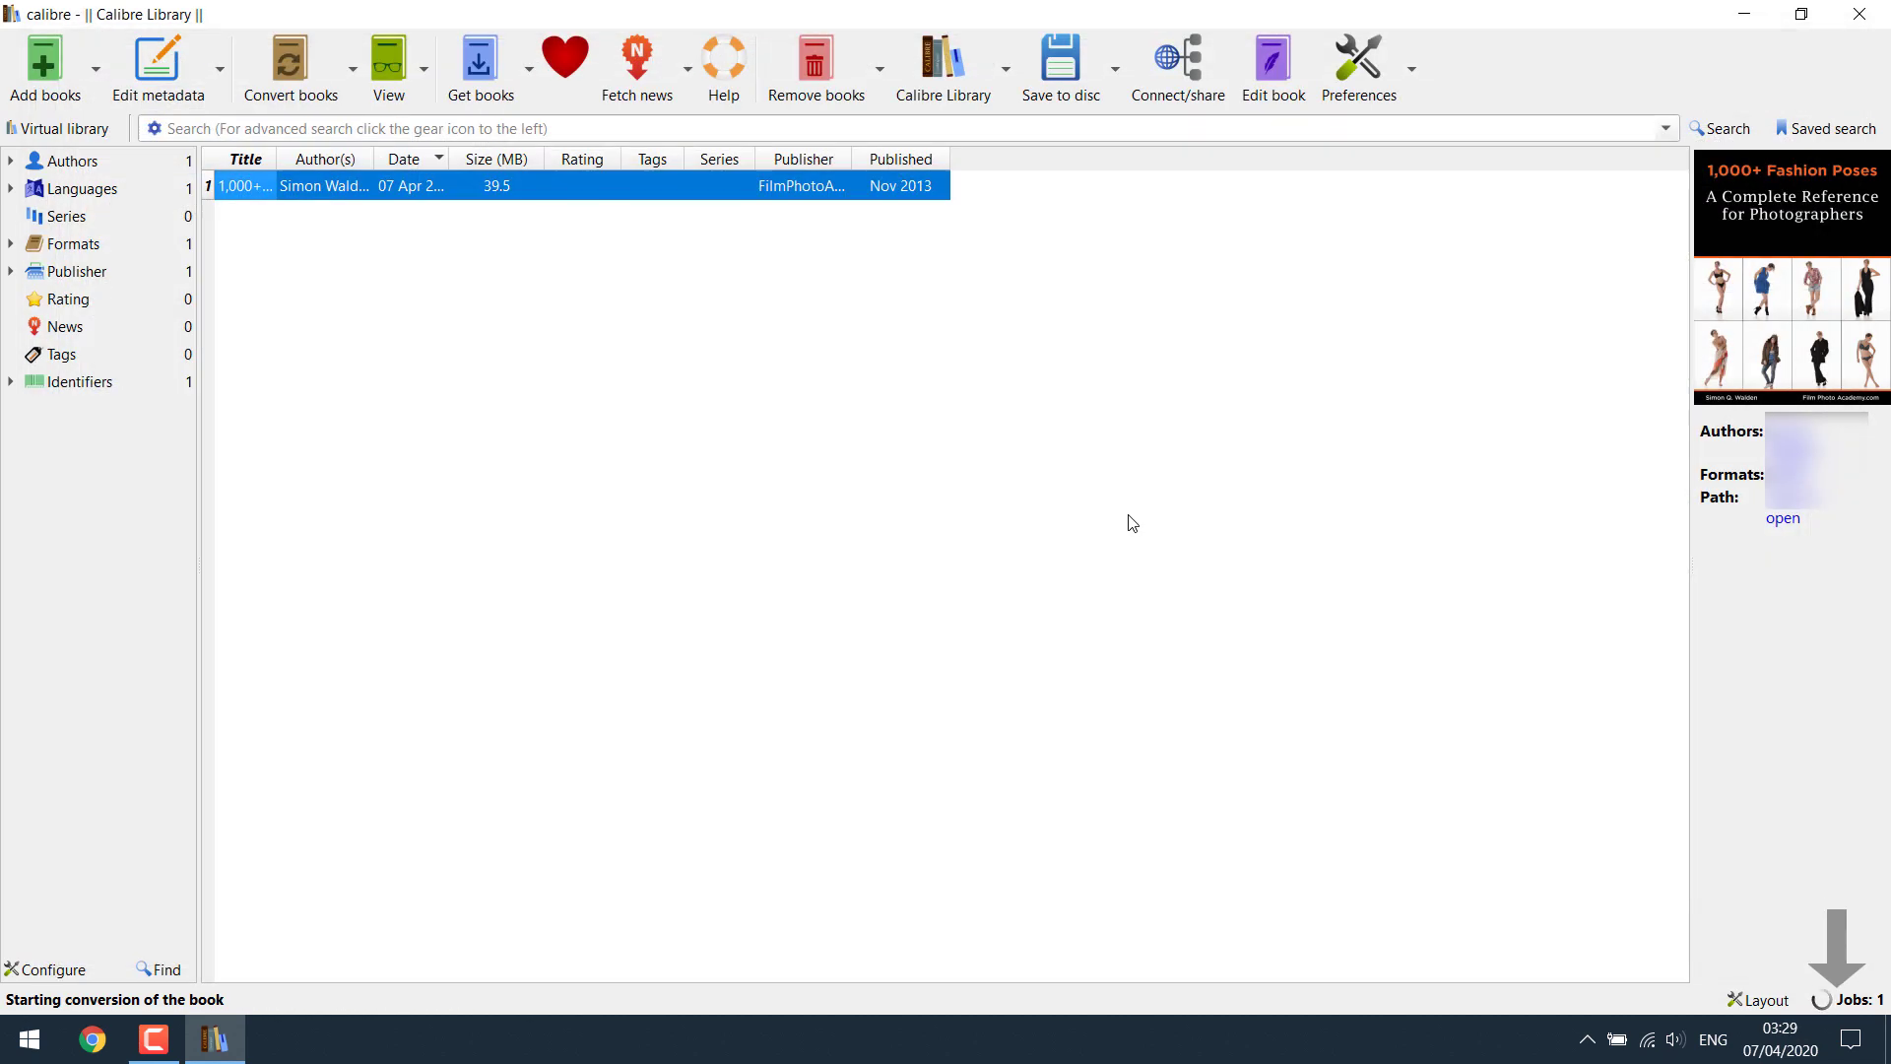
- Monitor the book conversion in calibre's jobs list, minimizing and restoring calibre while it runs
click(1848, 1010)
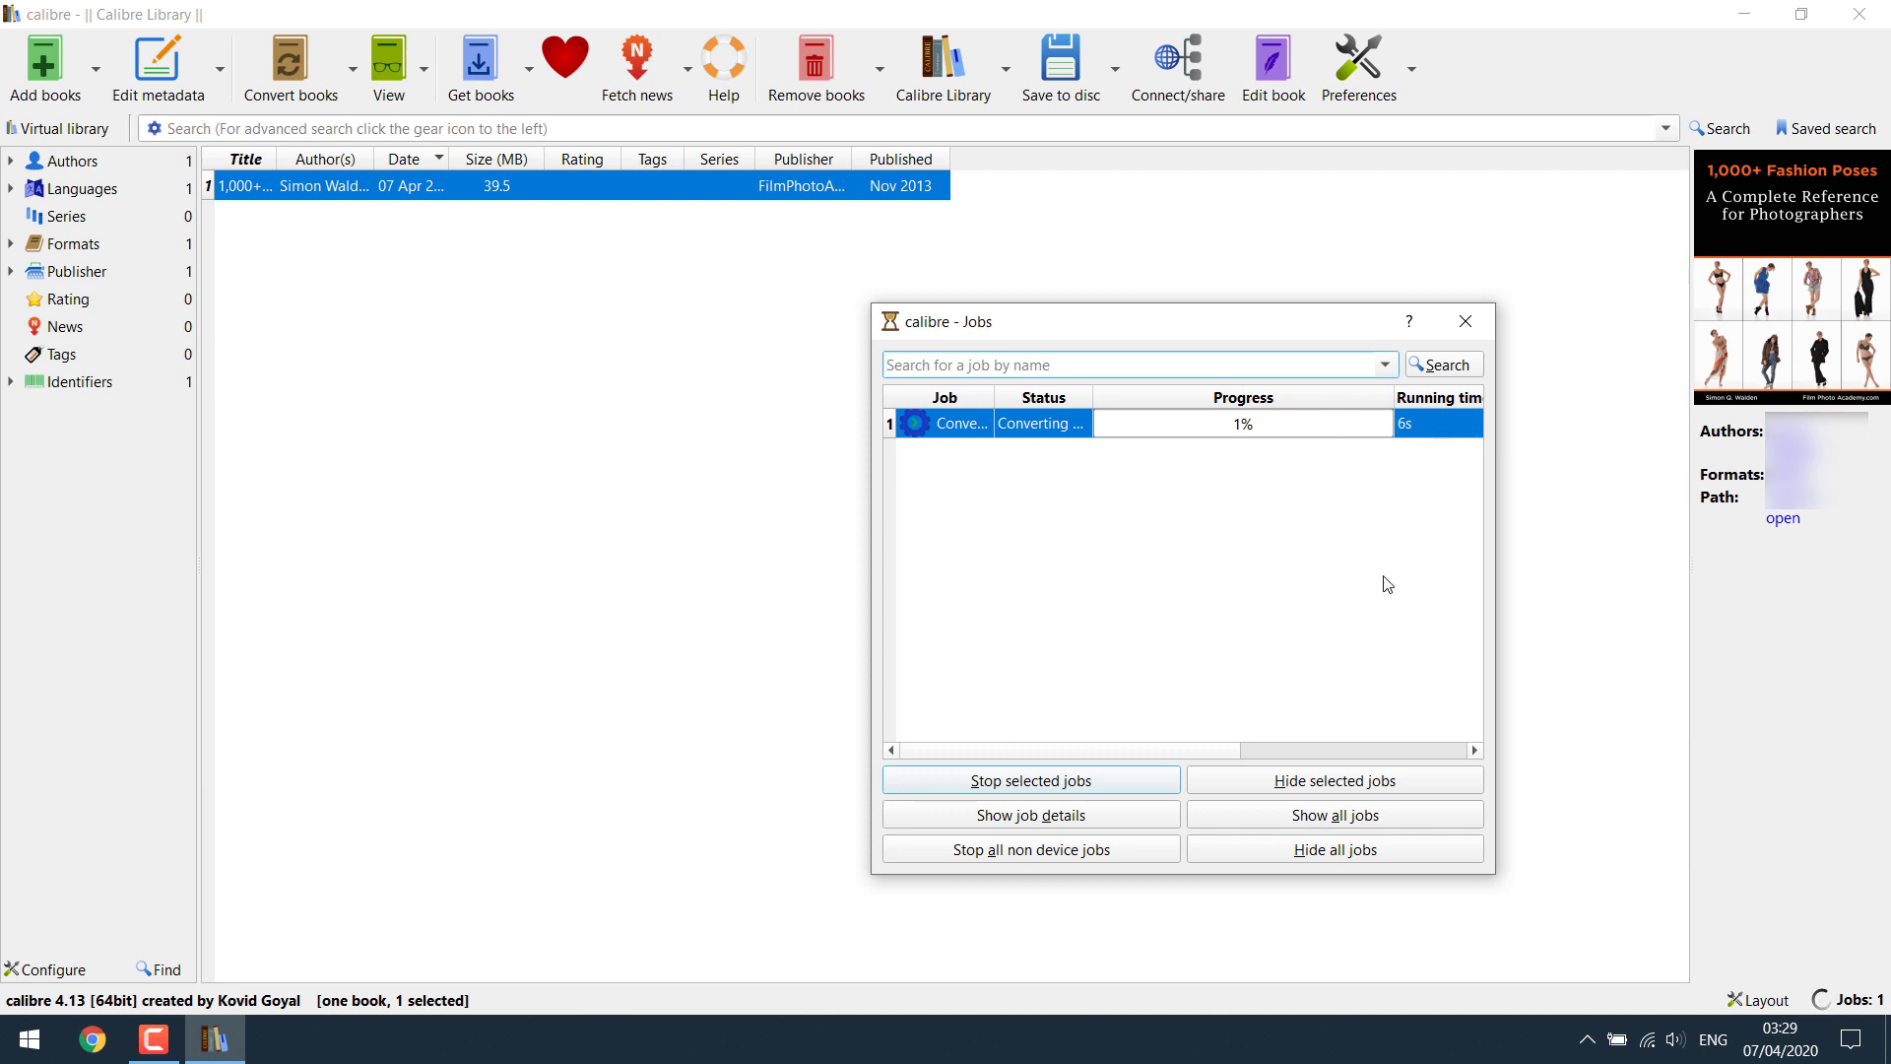
click(1744, 12)
click(214, 1039)
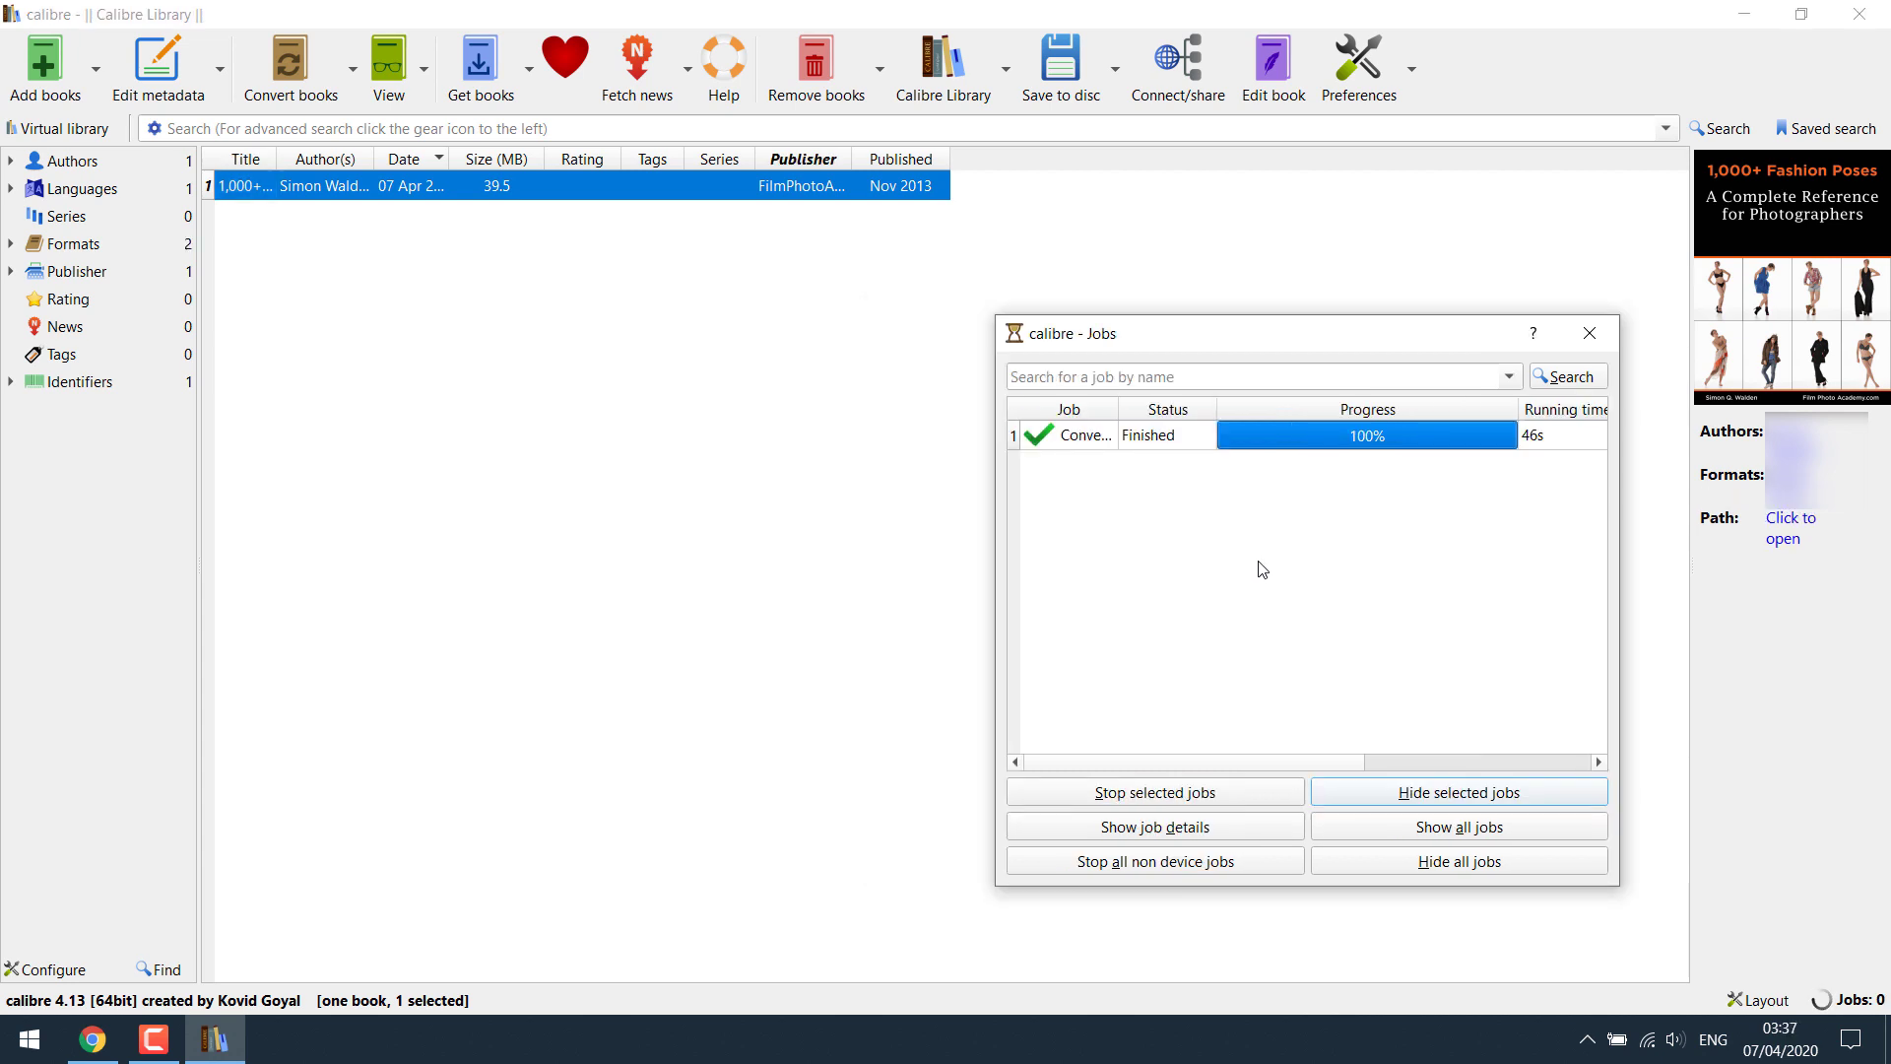
- Open the book's library folder from its path in calibre, and open the converted PDF in Adobe Acrobat Reader
click(1788, 539)
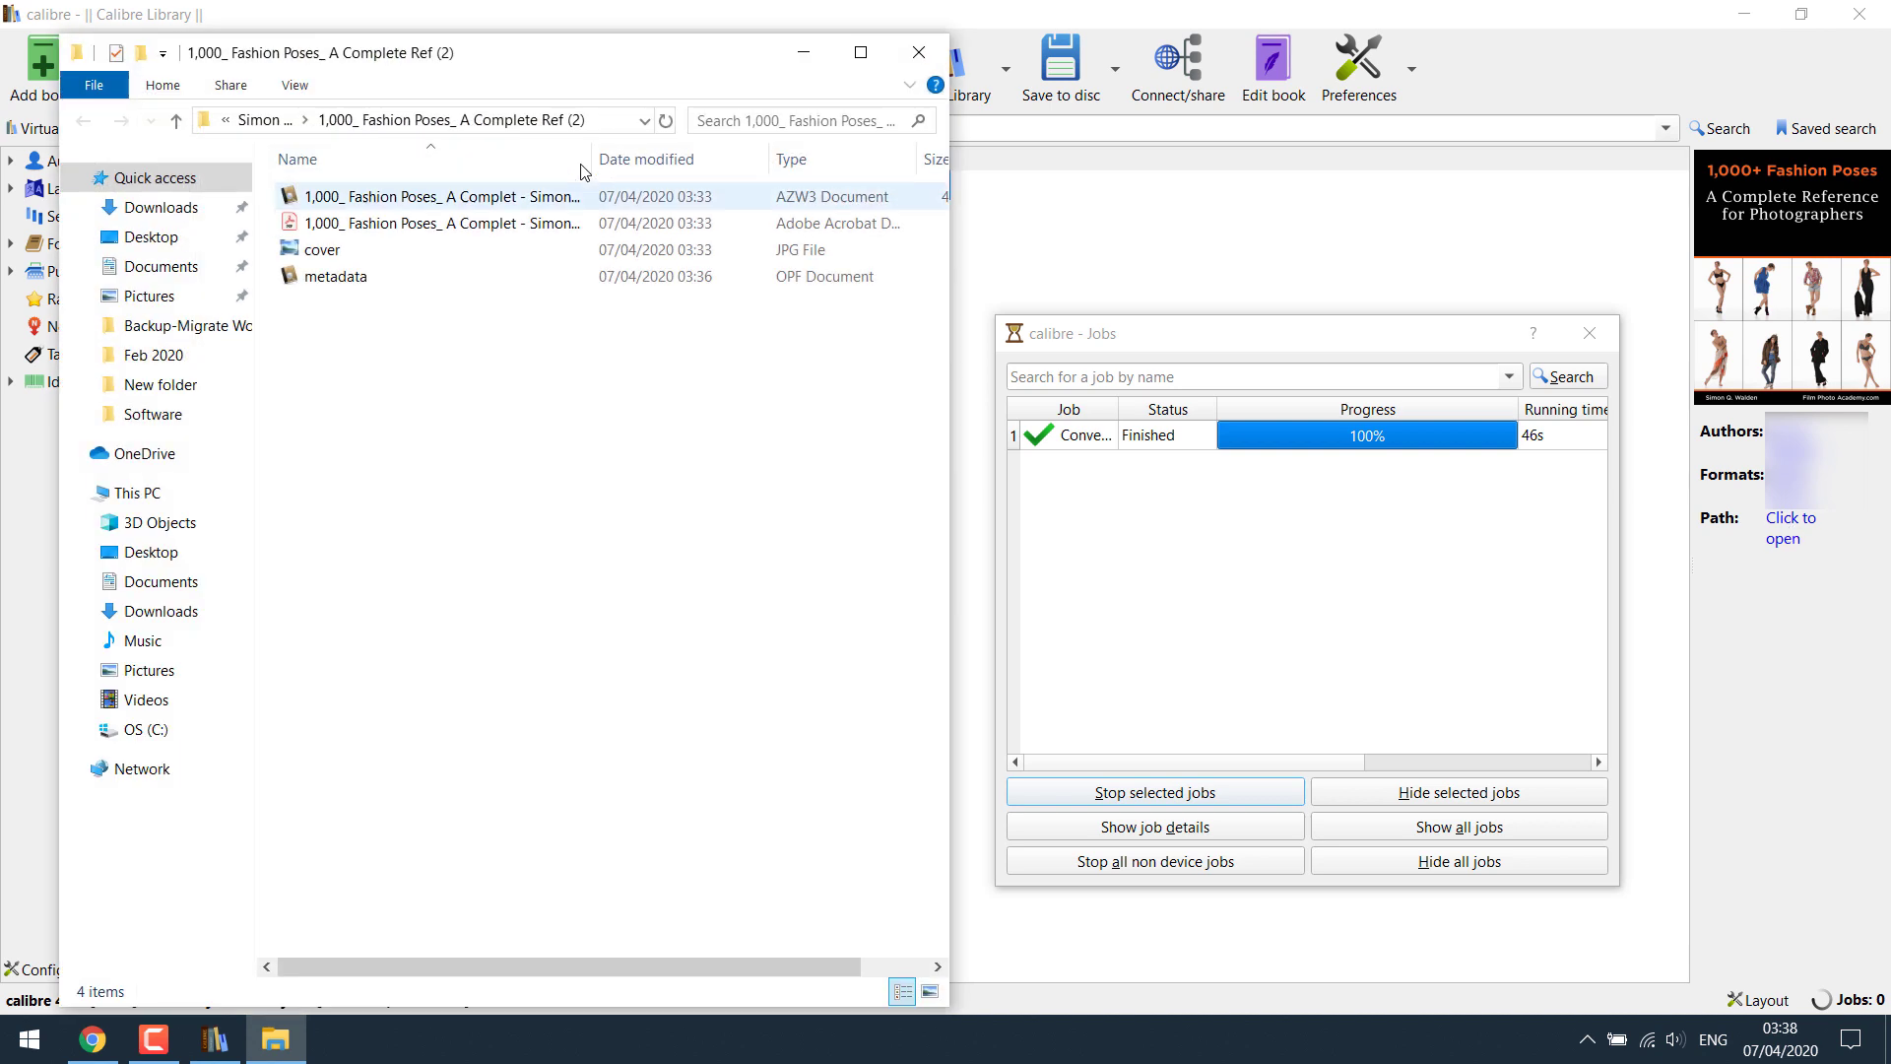
double_click(589, 159)
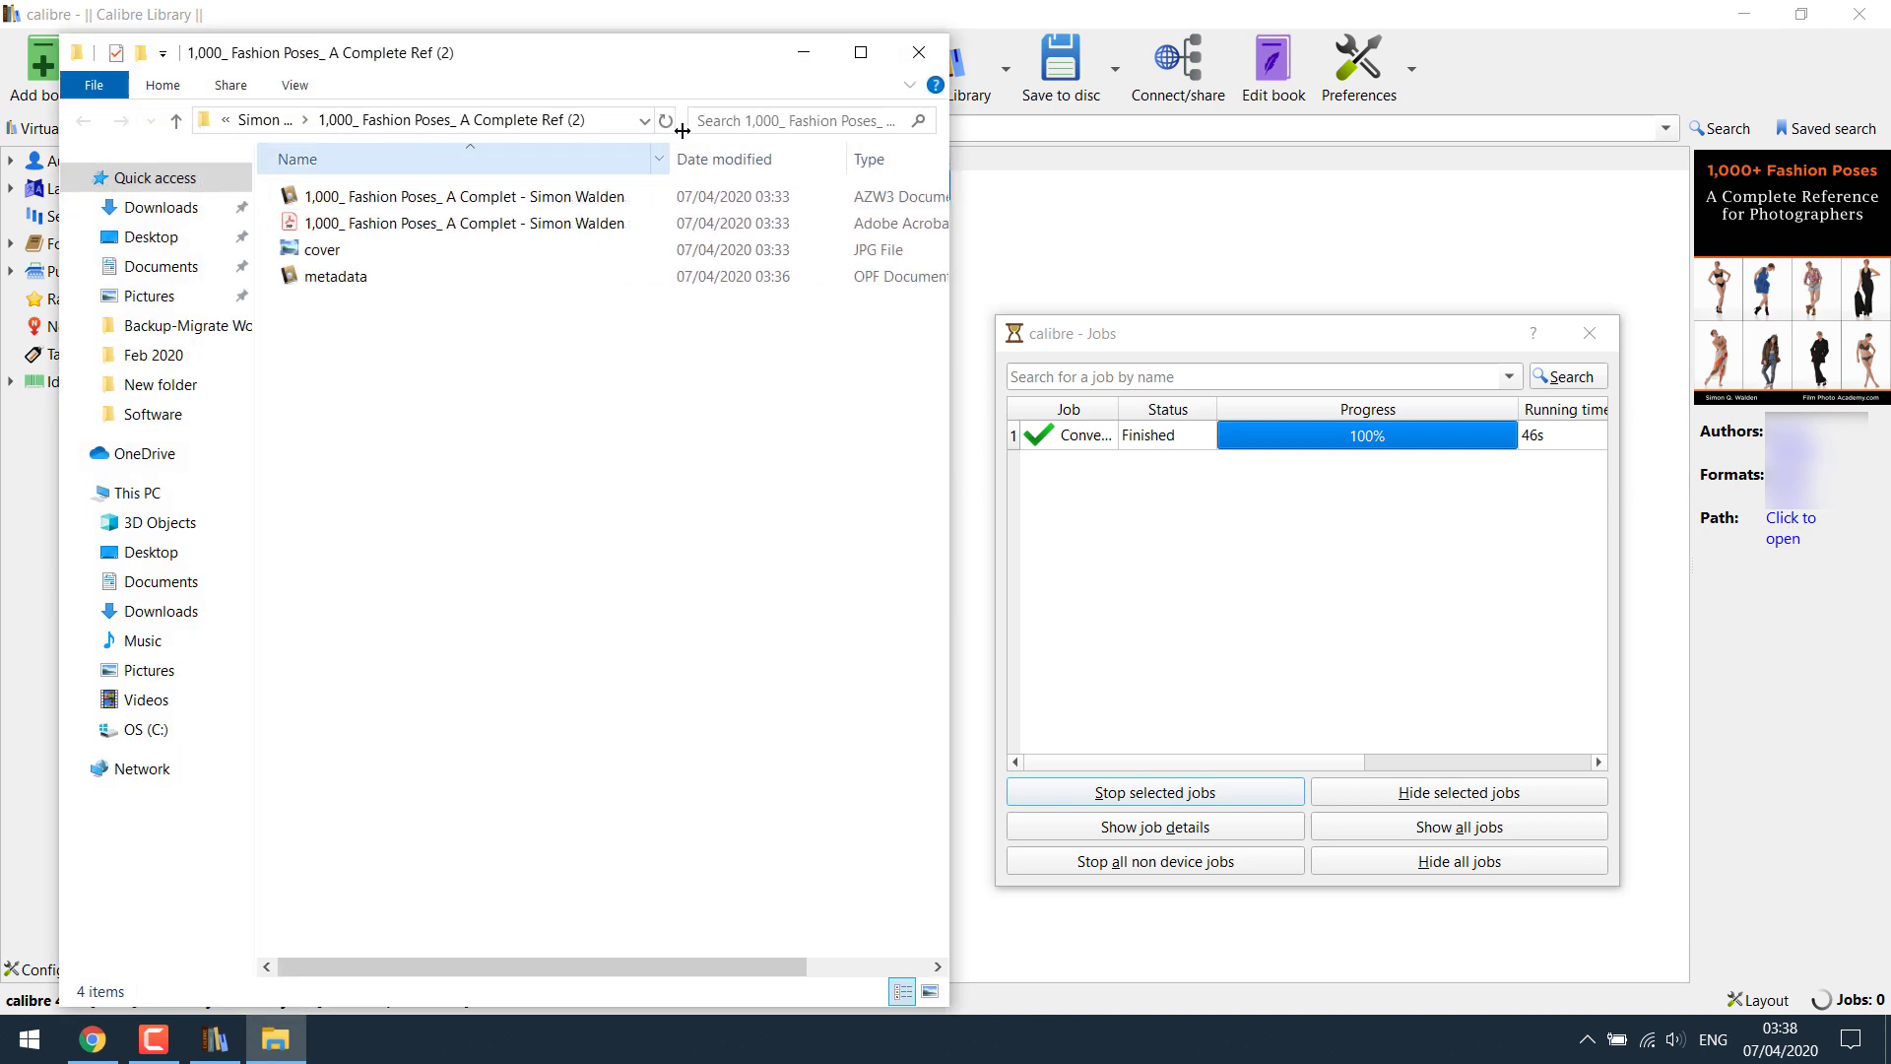
click(504, 228)
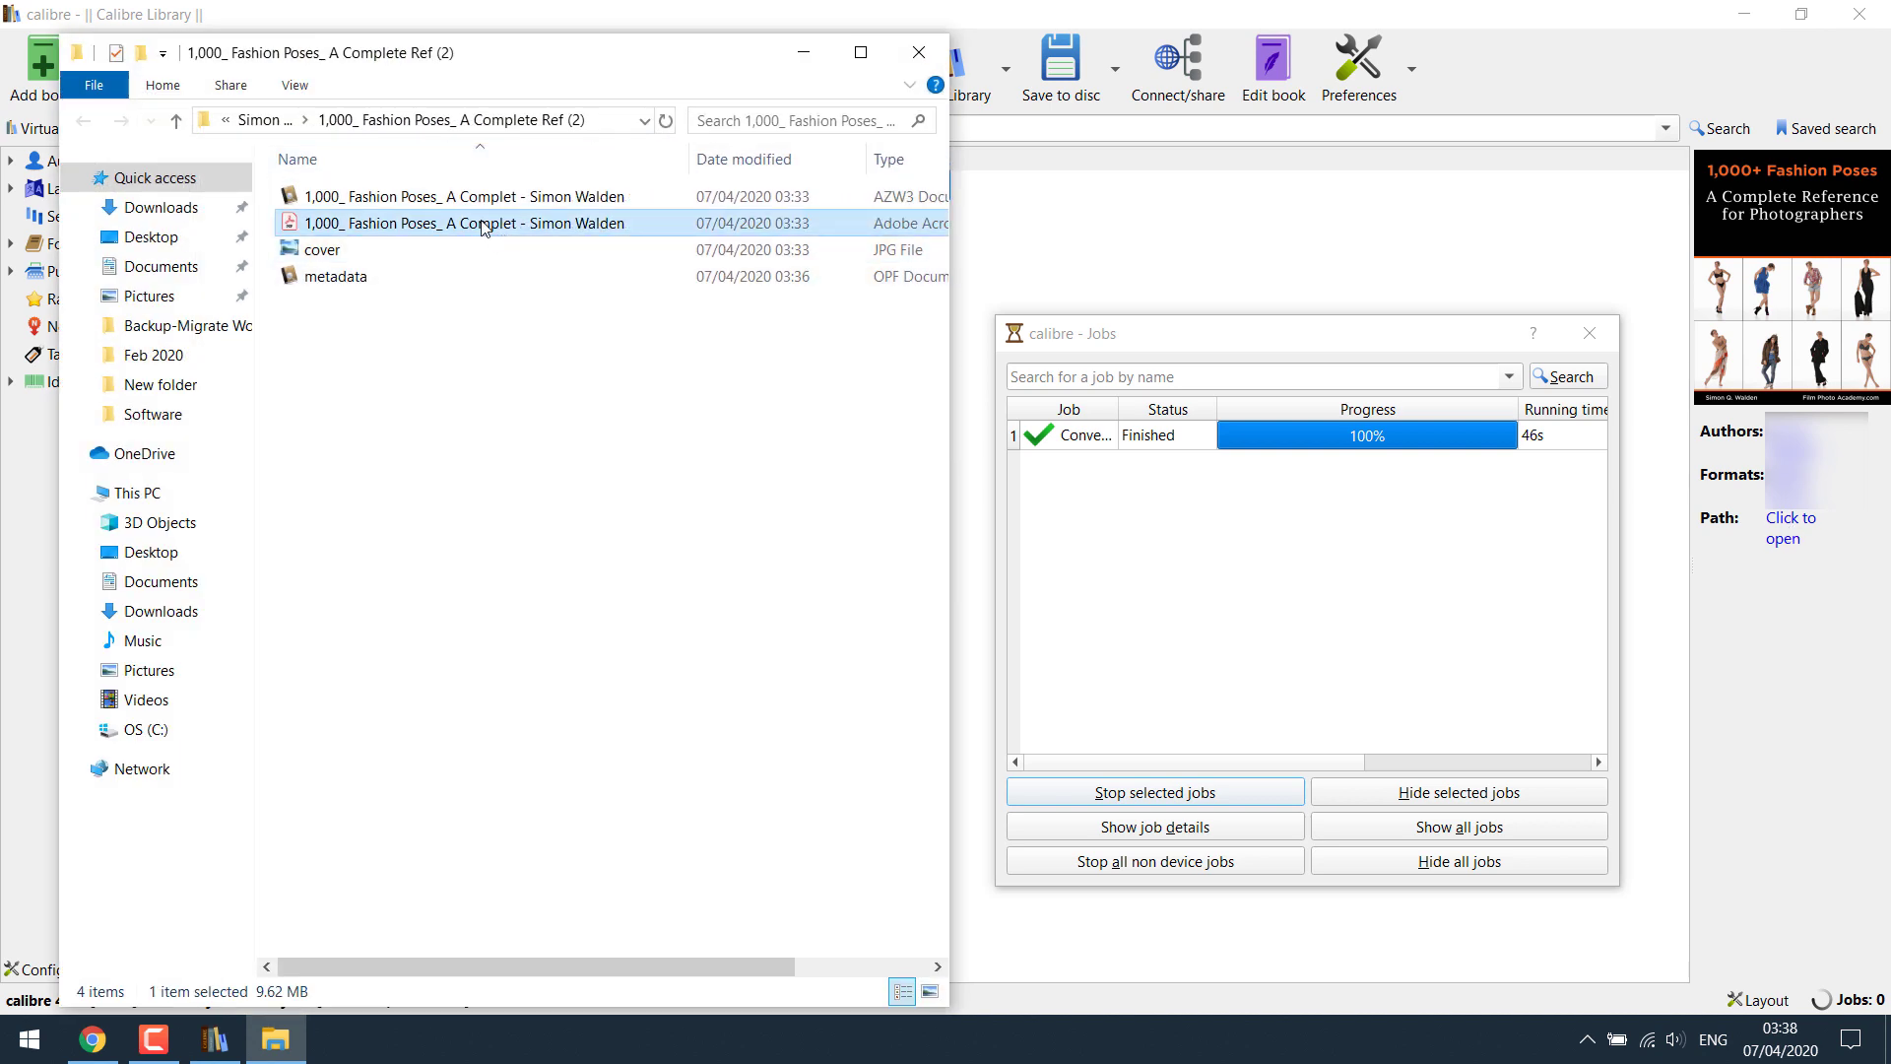
double_click(481, 225)
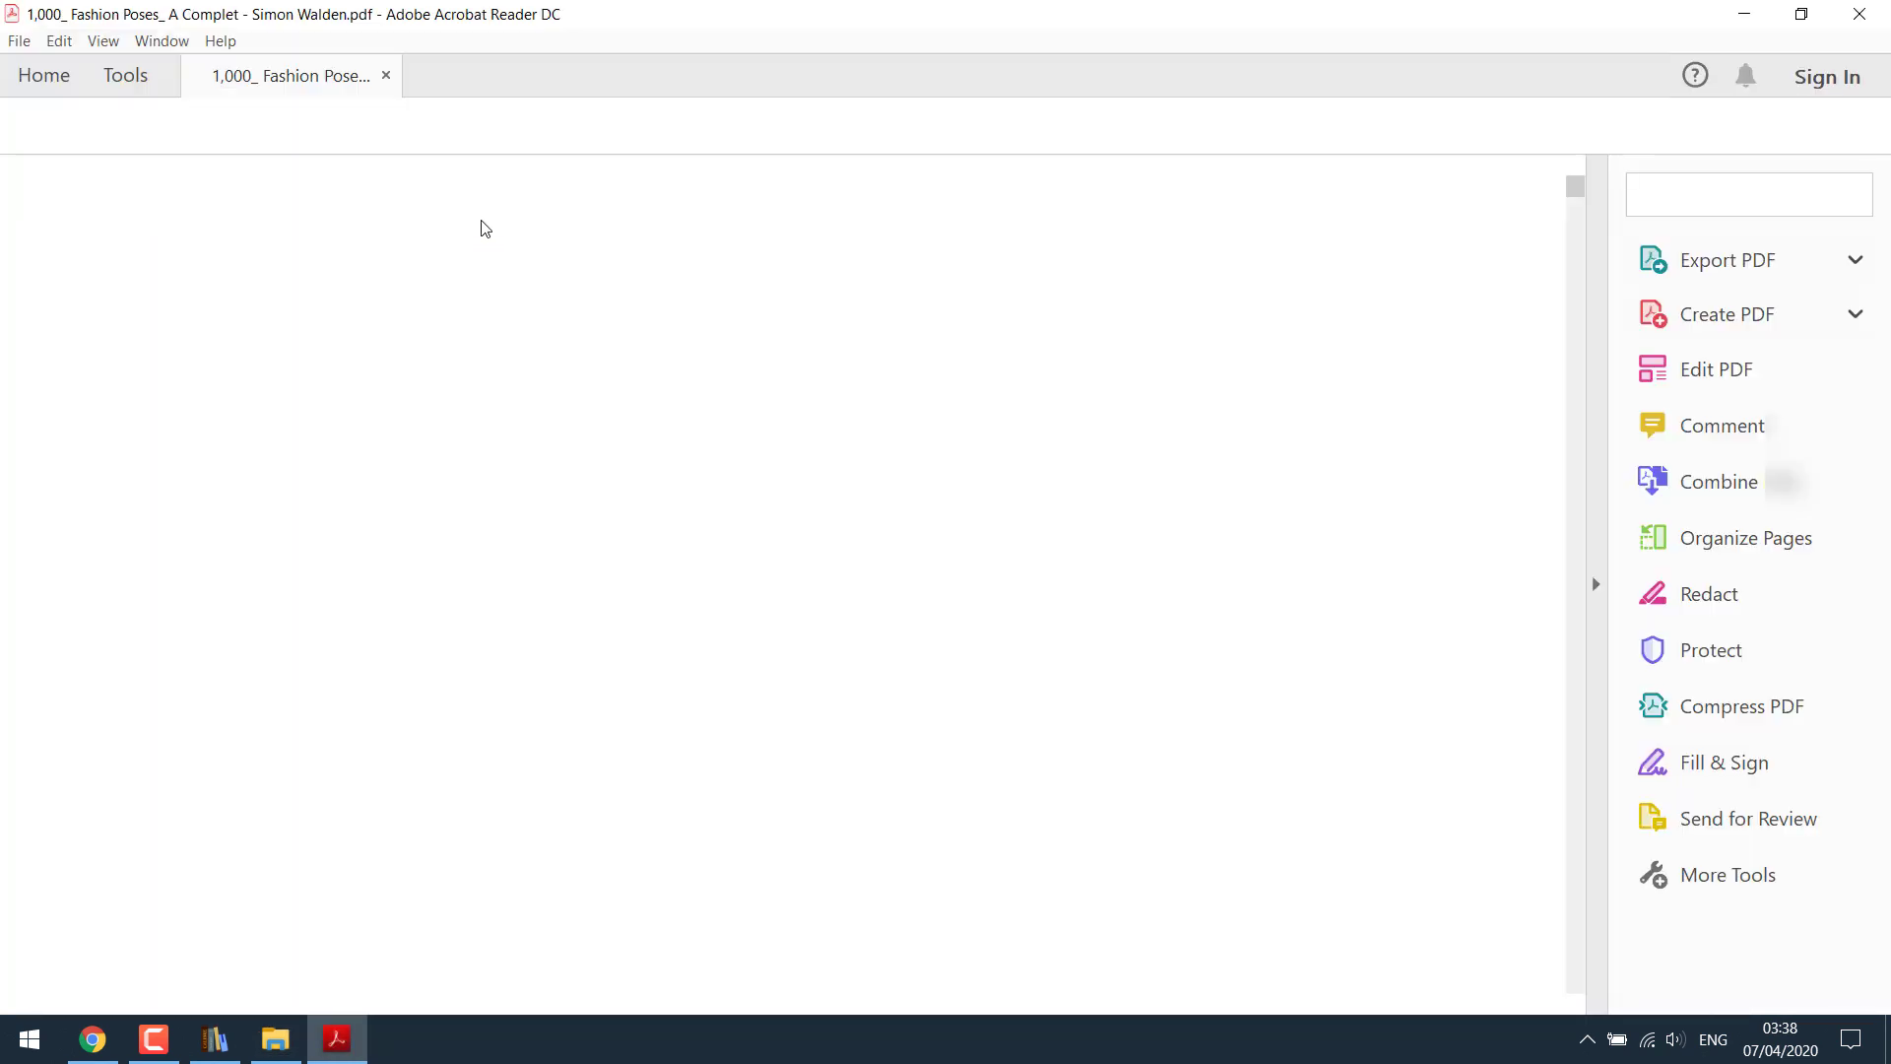
- Look over the converted PDF's opening pages with the zoom set to 10%
scroll(1108, 307, down, 3)
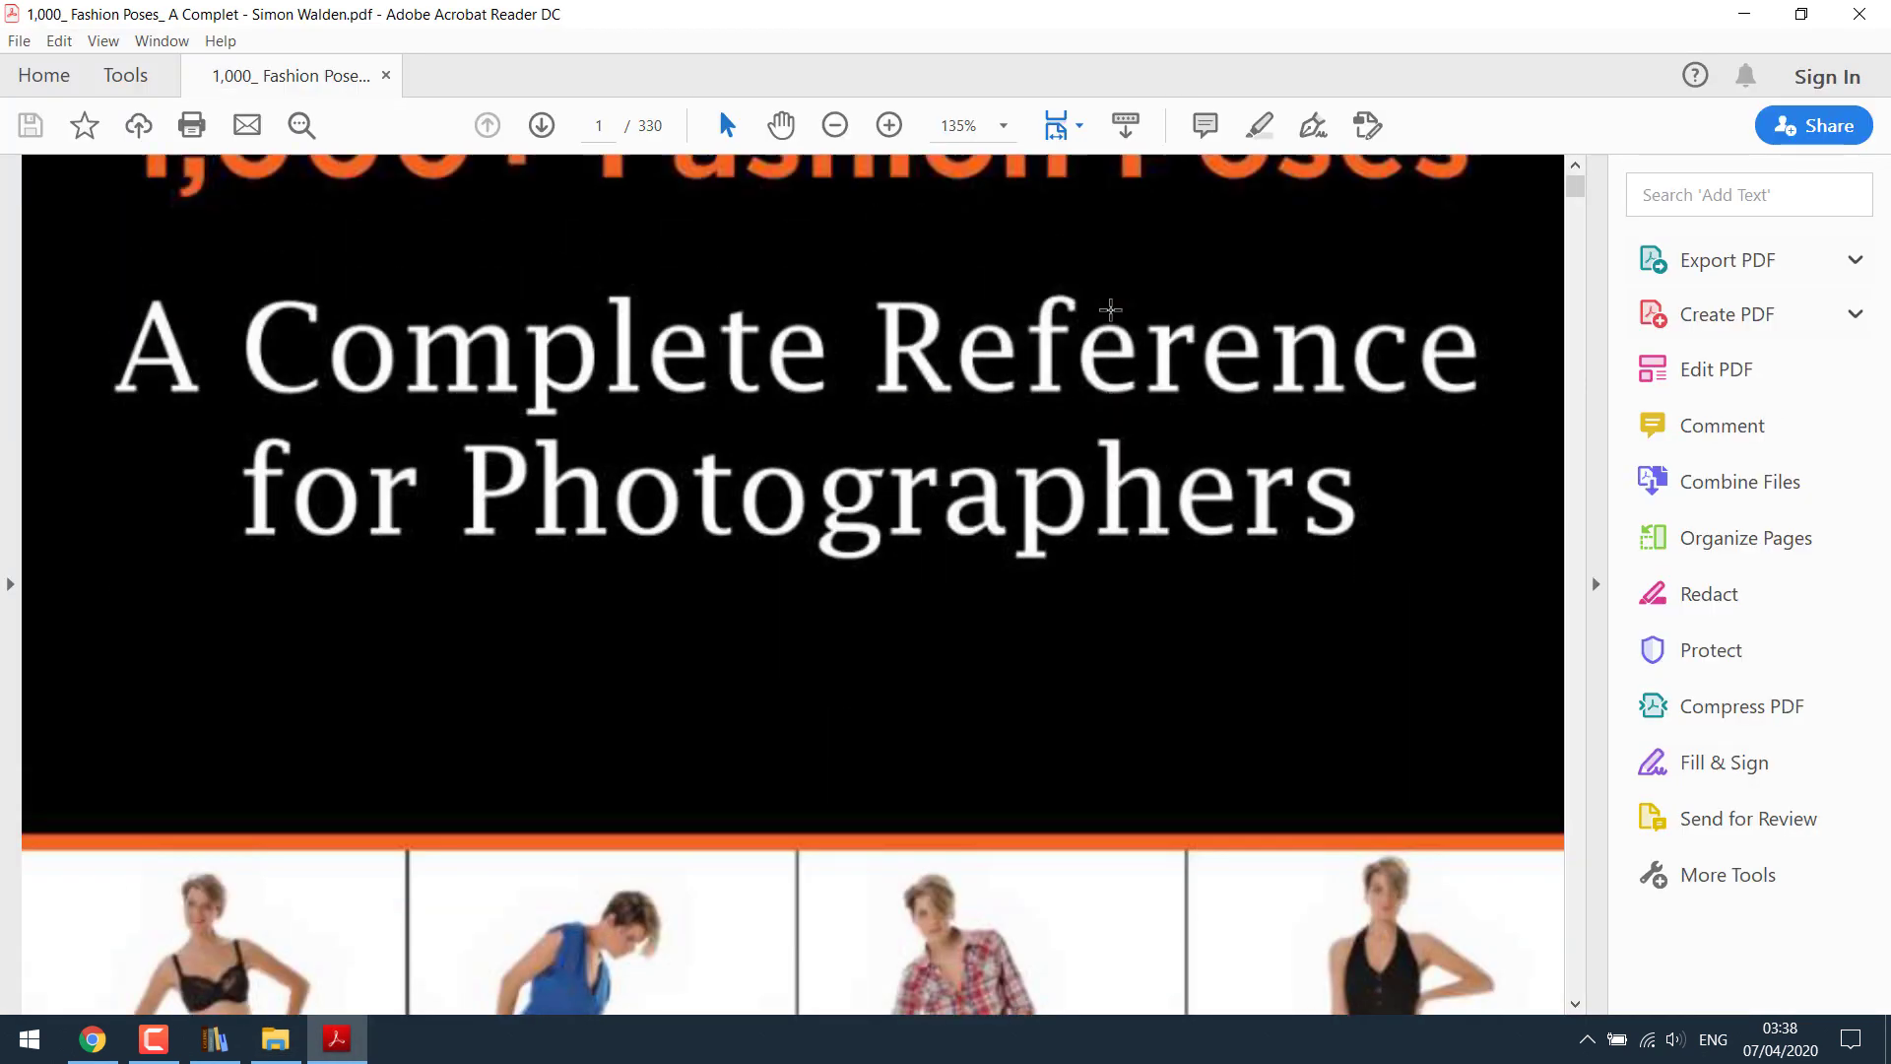
click(1002, 125)
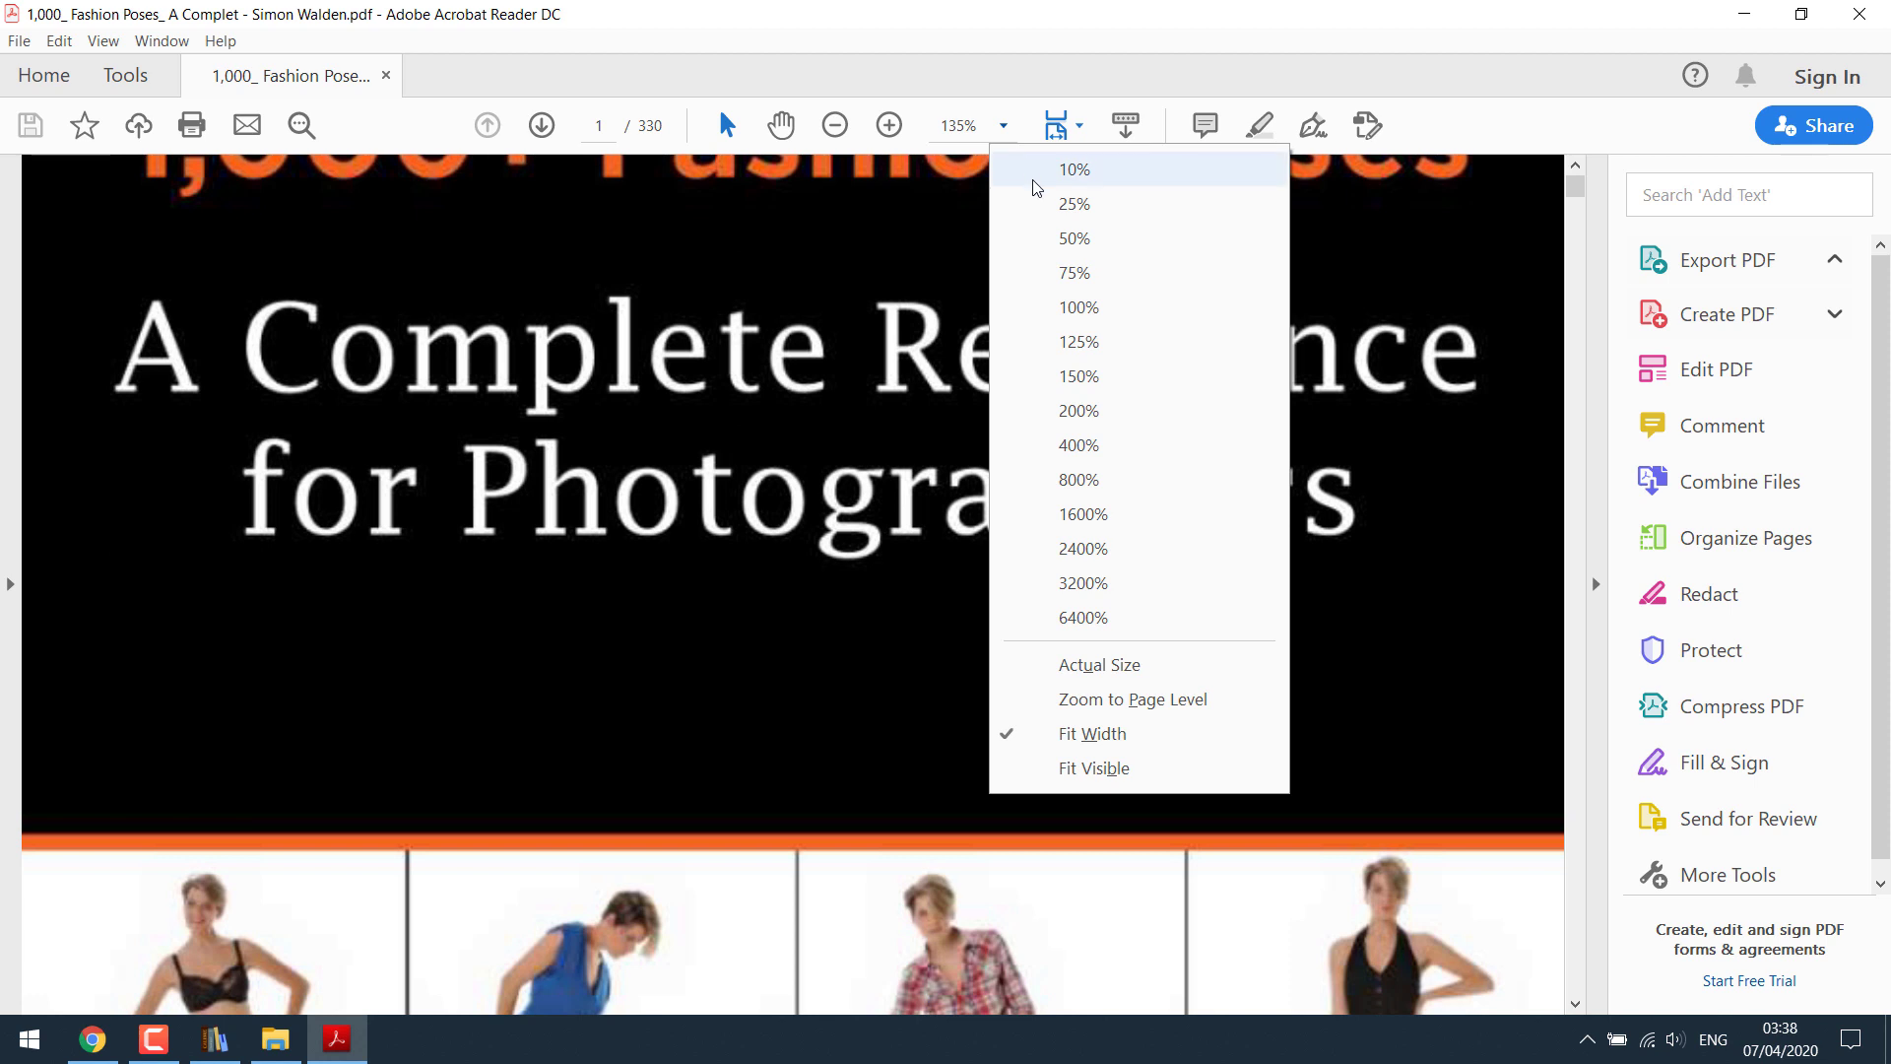
click(1034, 181)
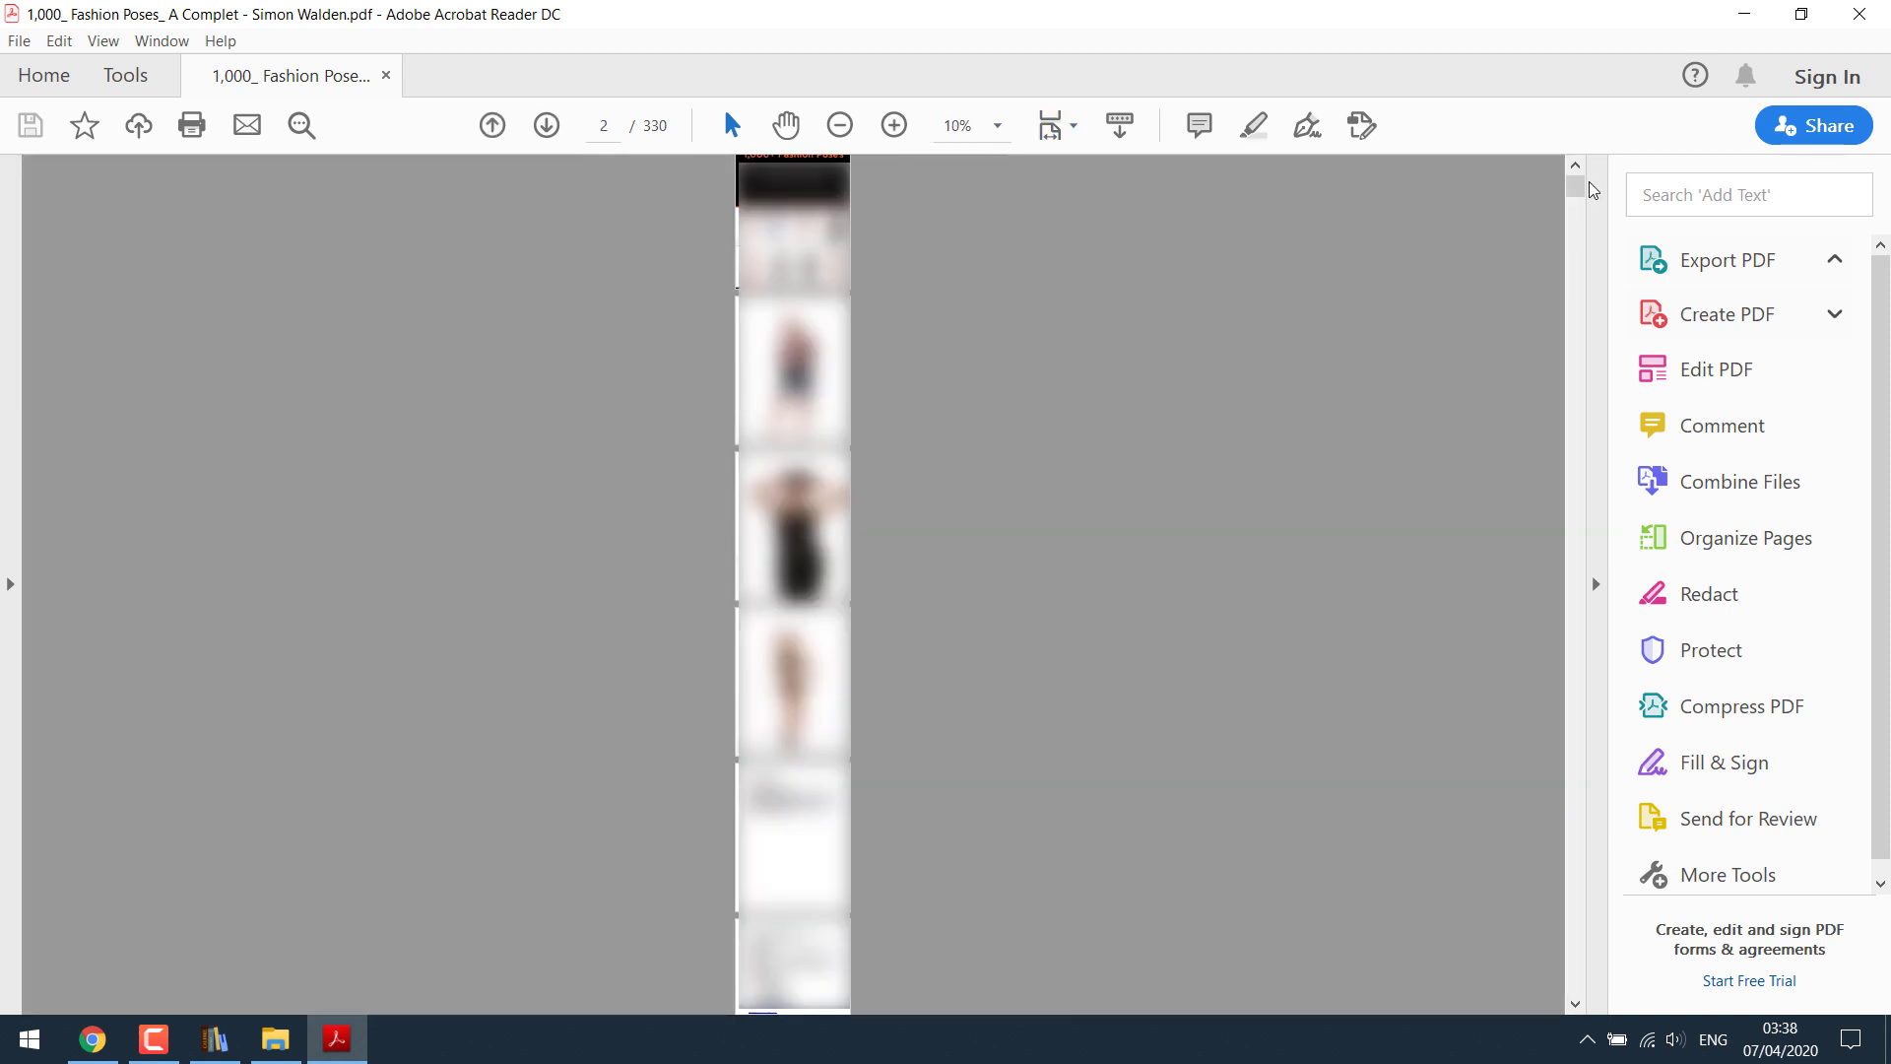
drag(1581, 195, 1572, 91)
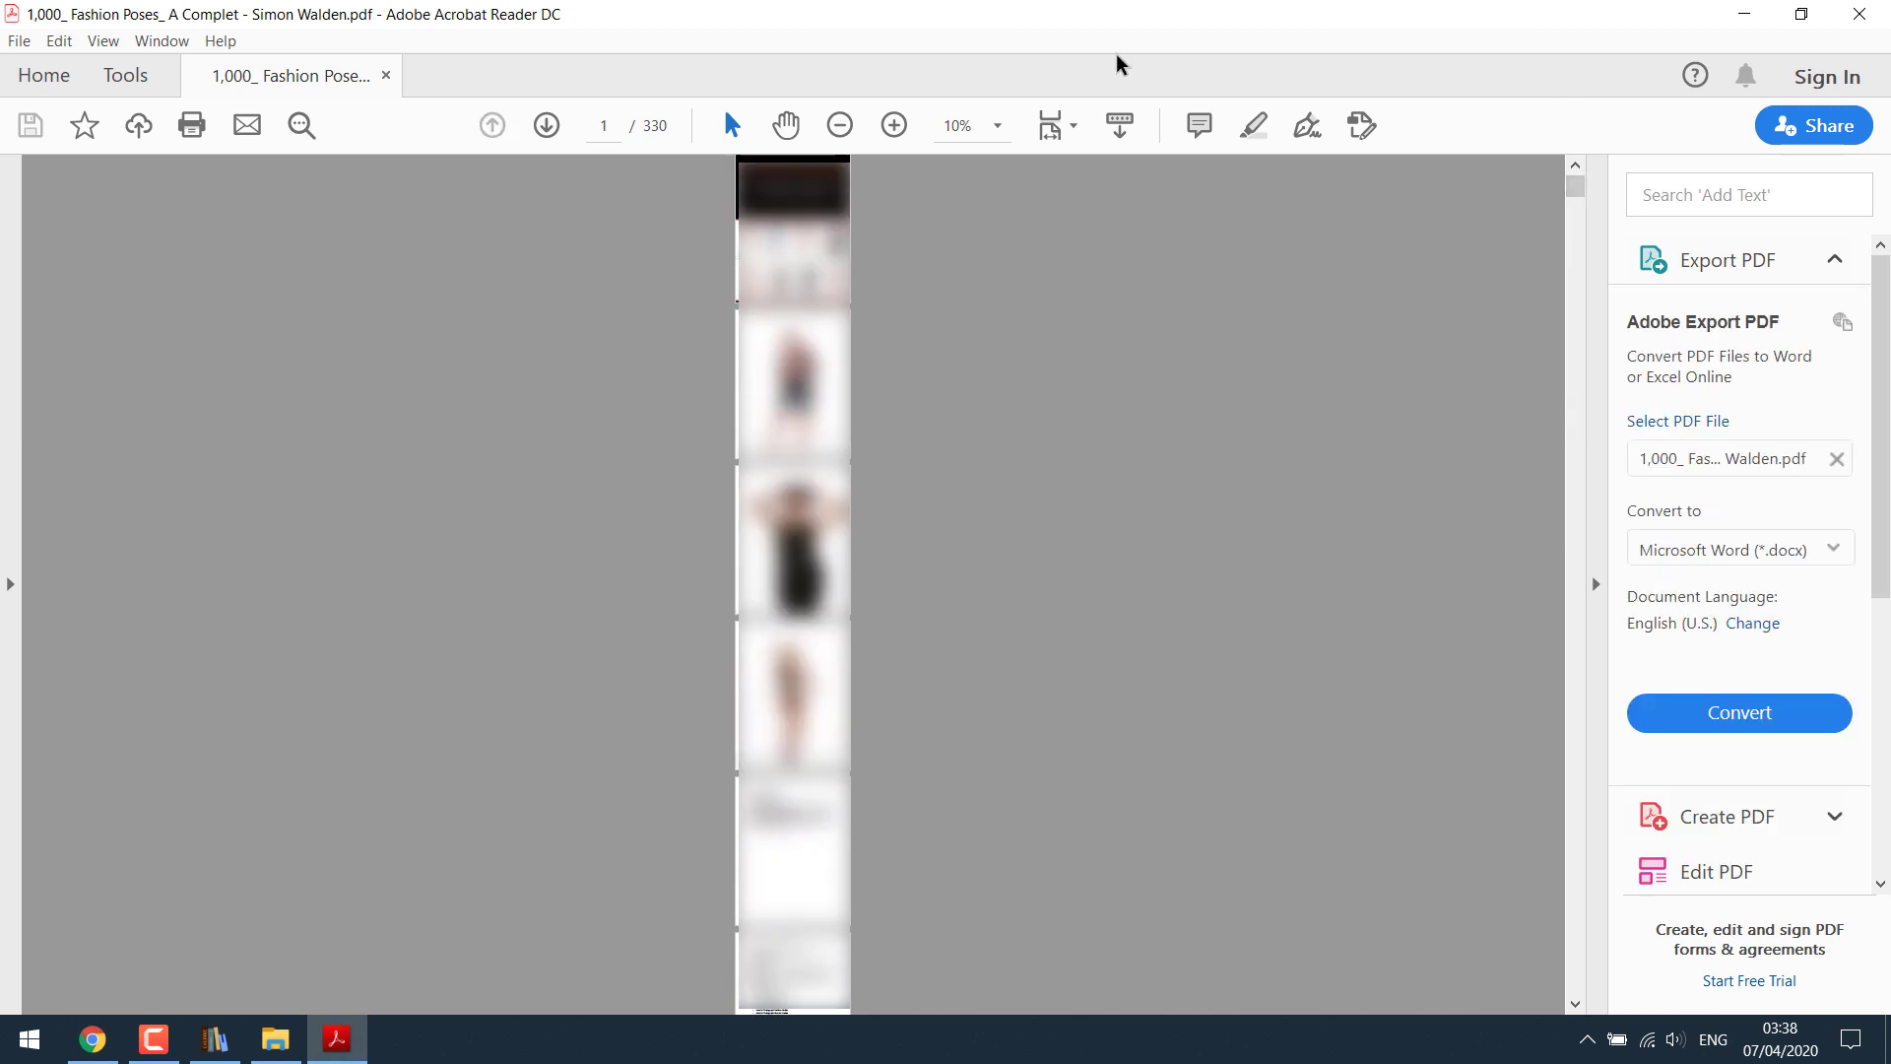
- Close the PDF reader, the book's folder window, the jobs list and calibre
click(1860, 14)
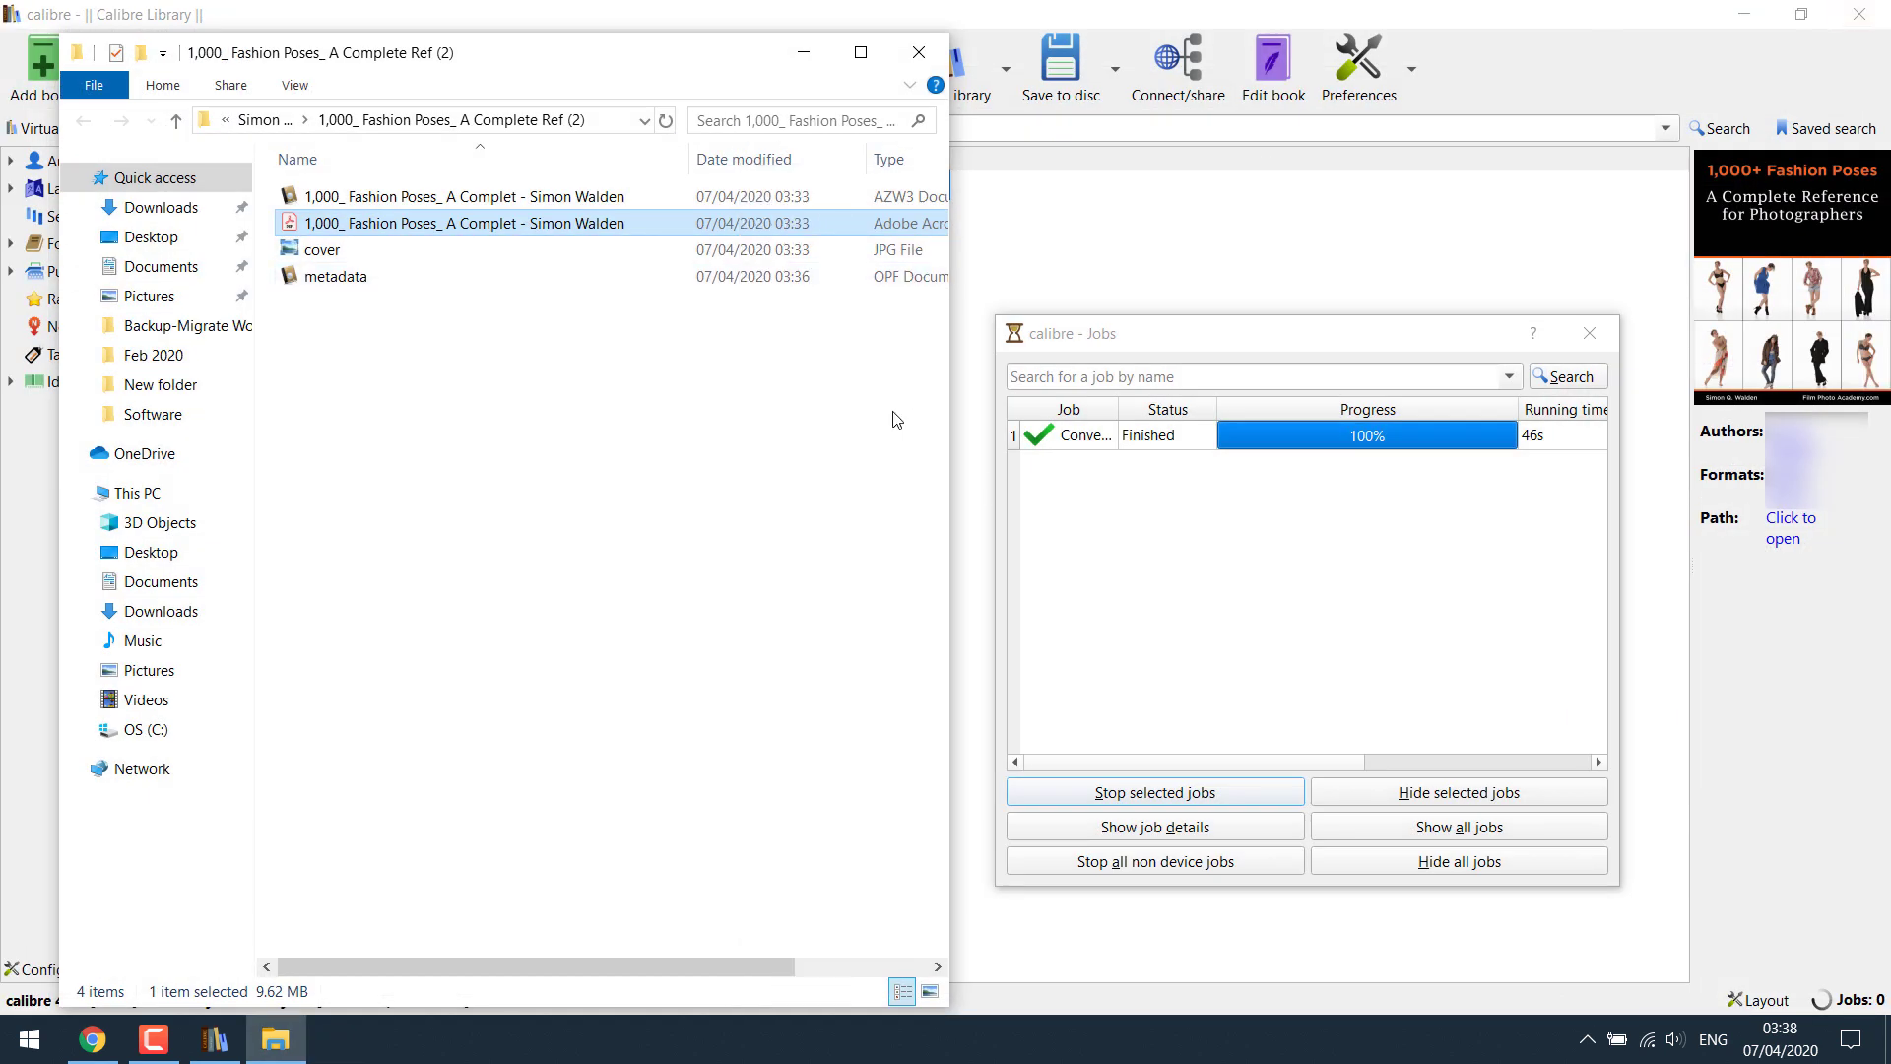
click(919, 52)
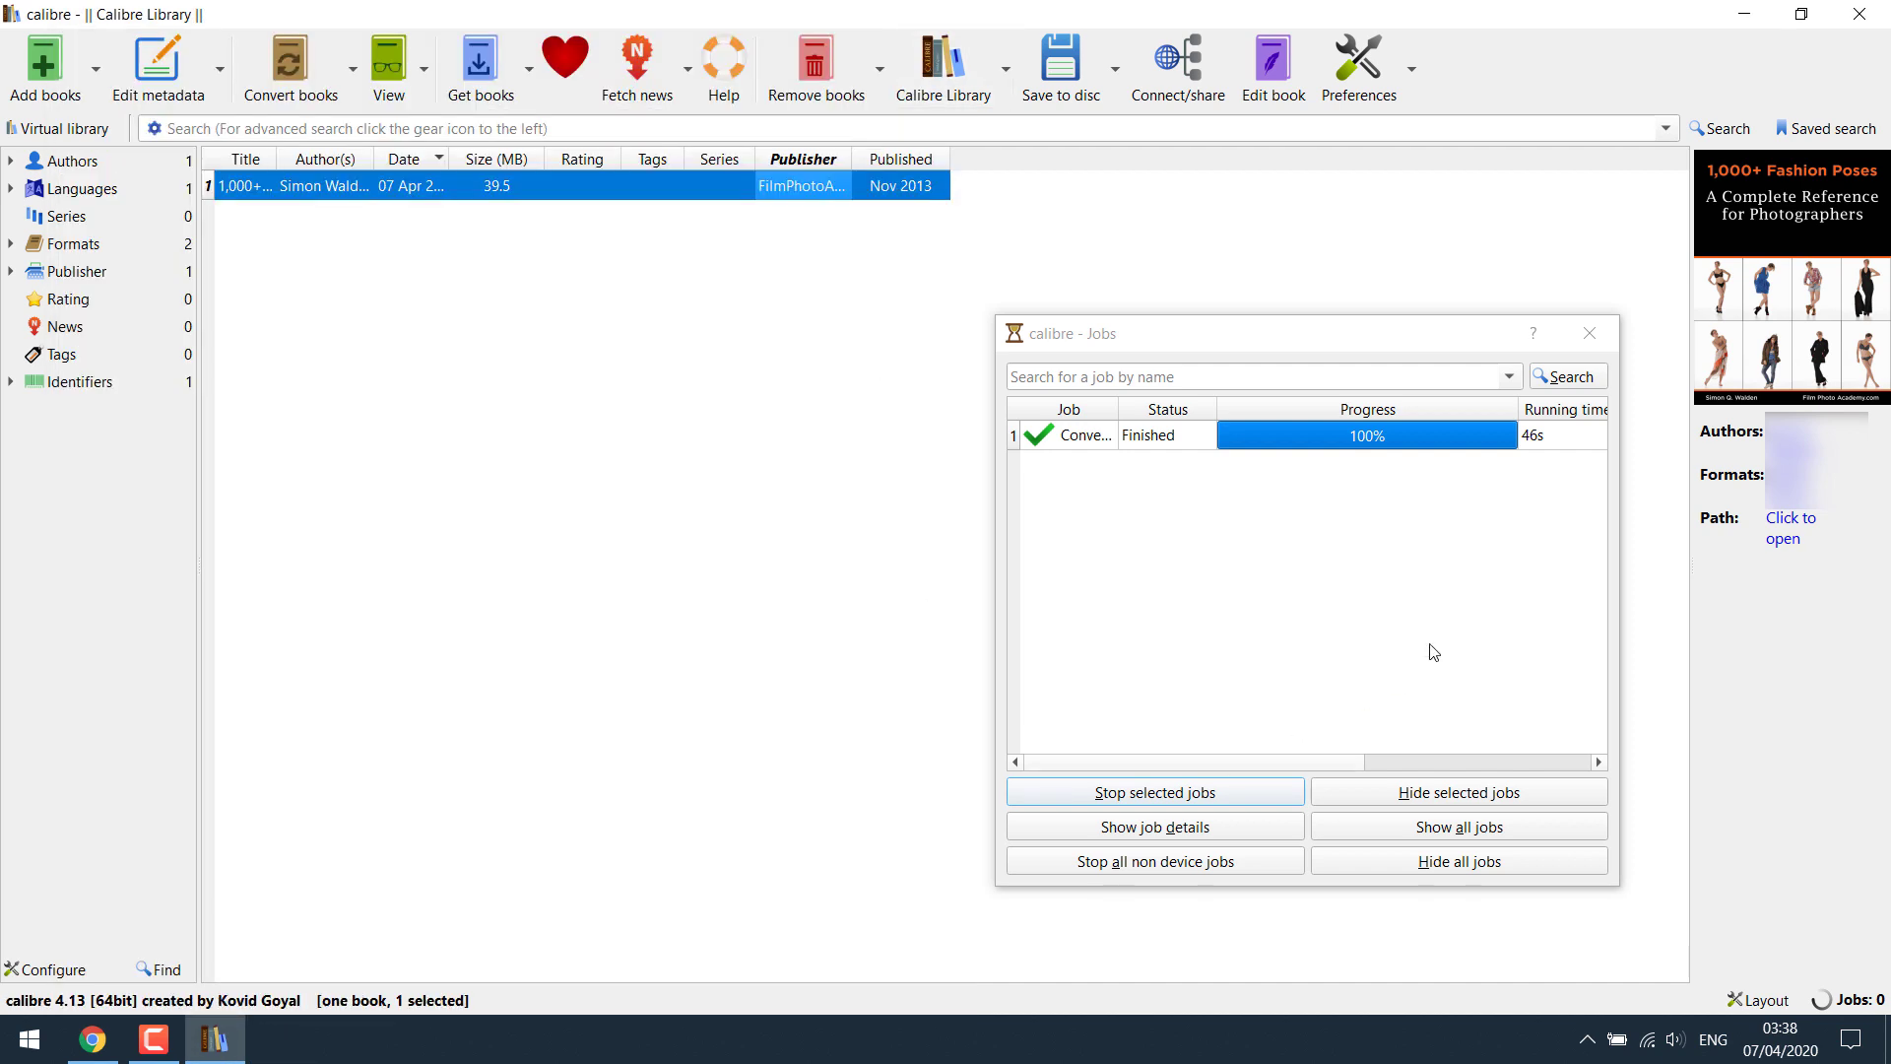
click(1589, 338)
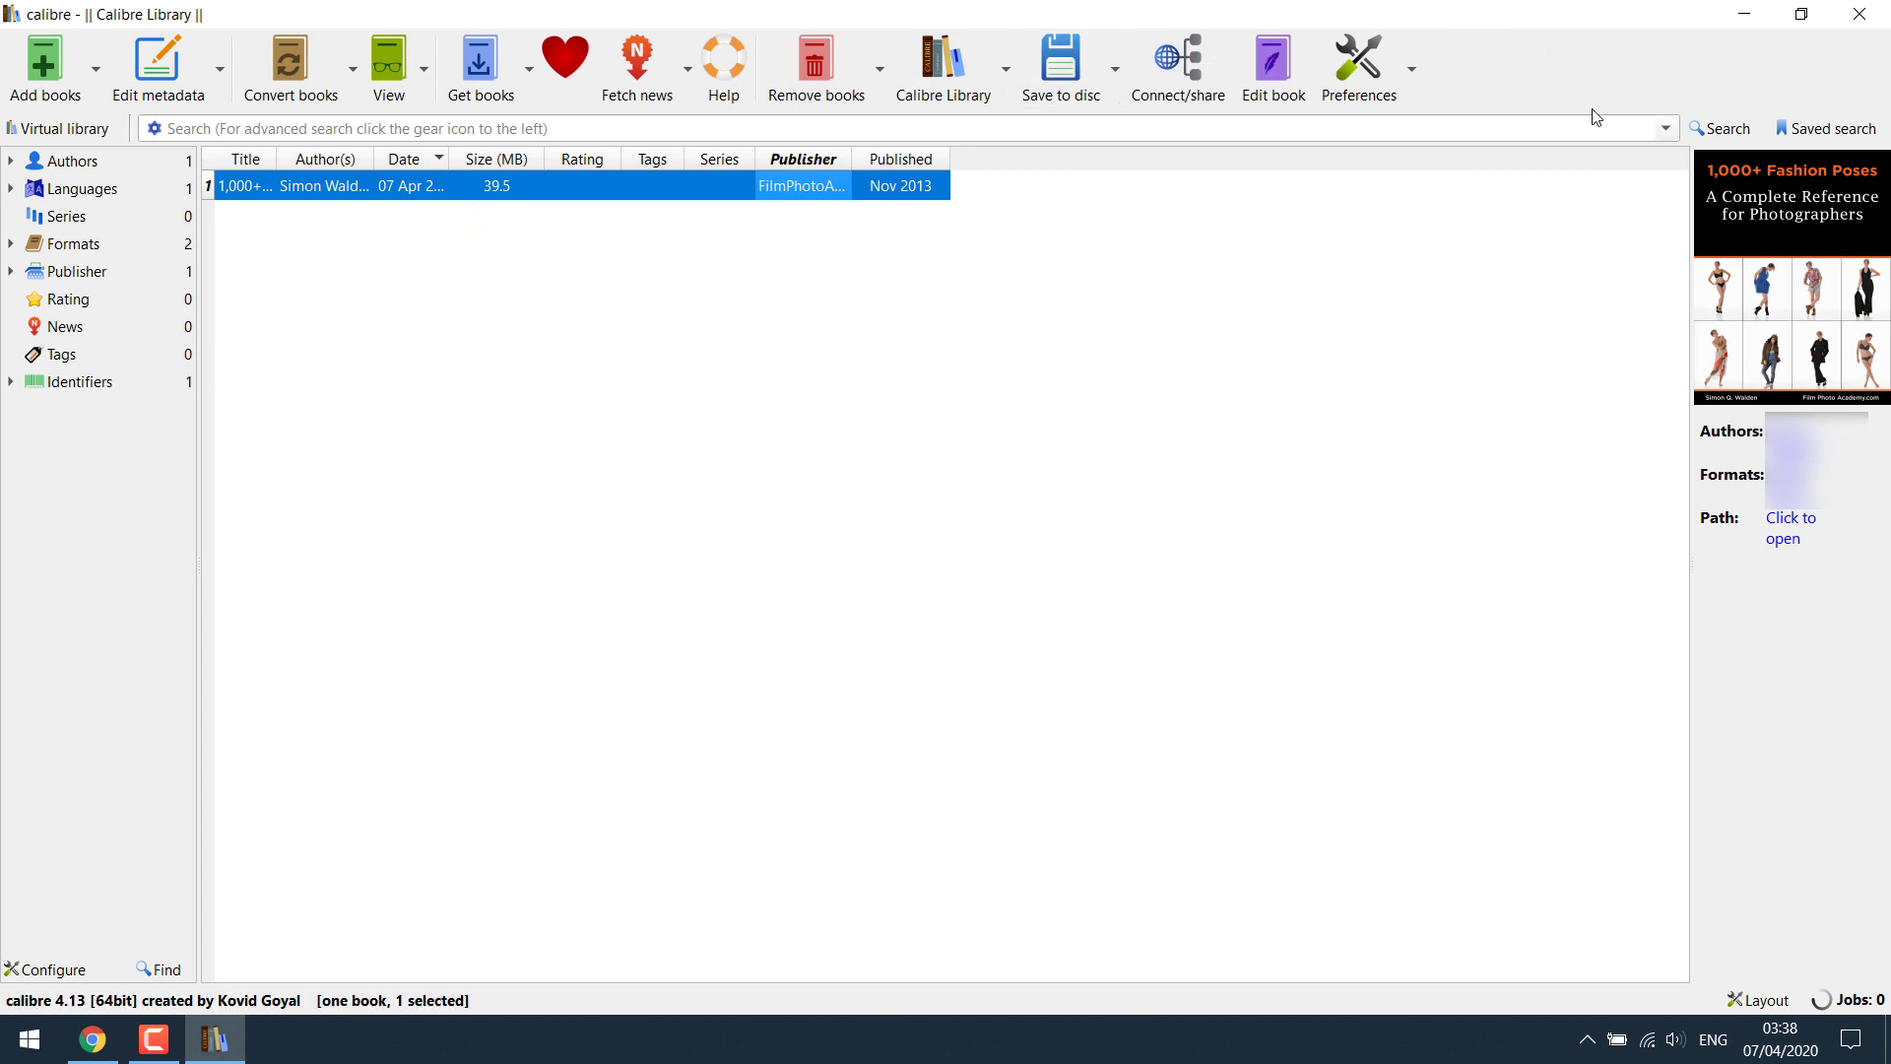
click(1859, 14)
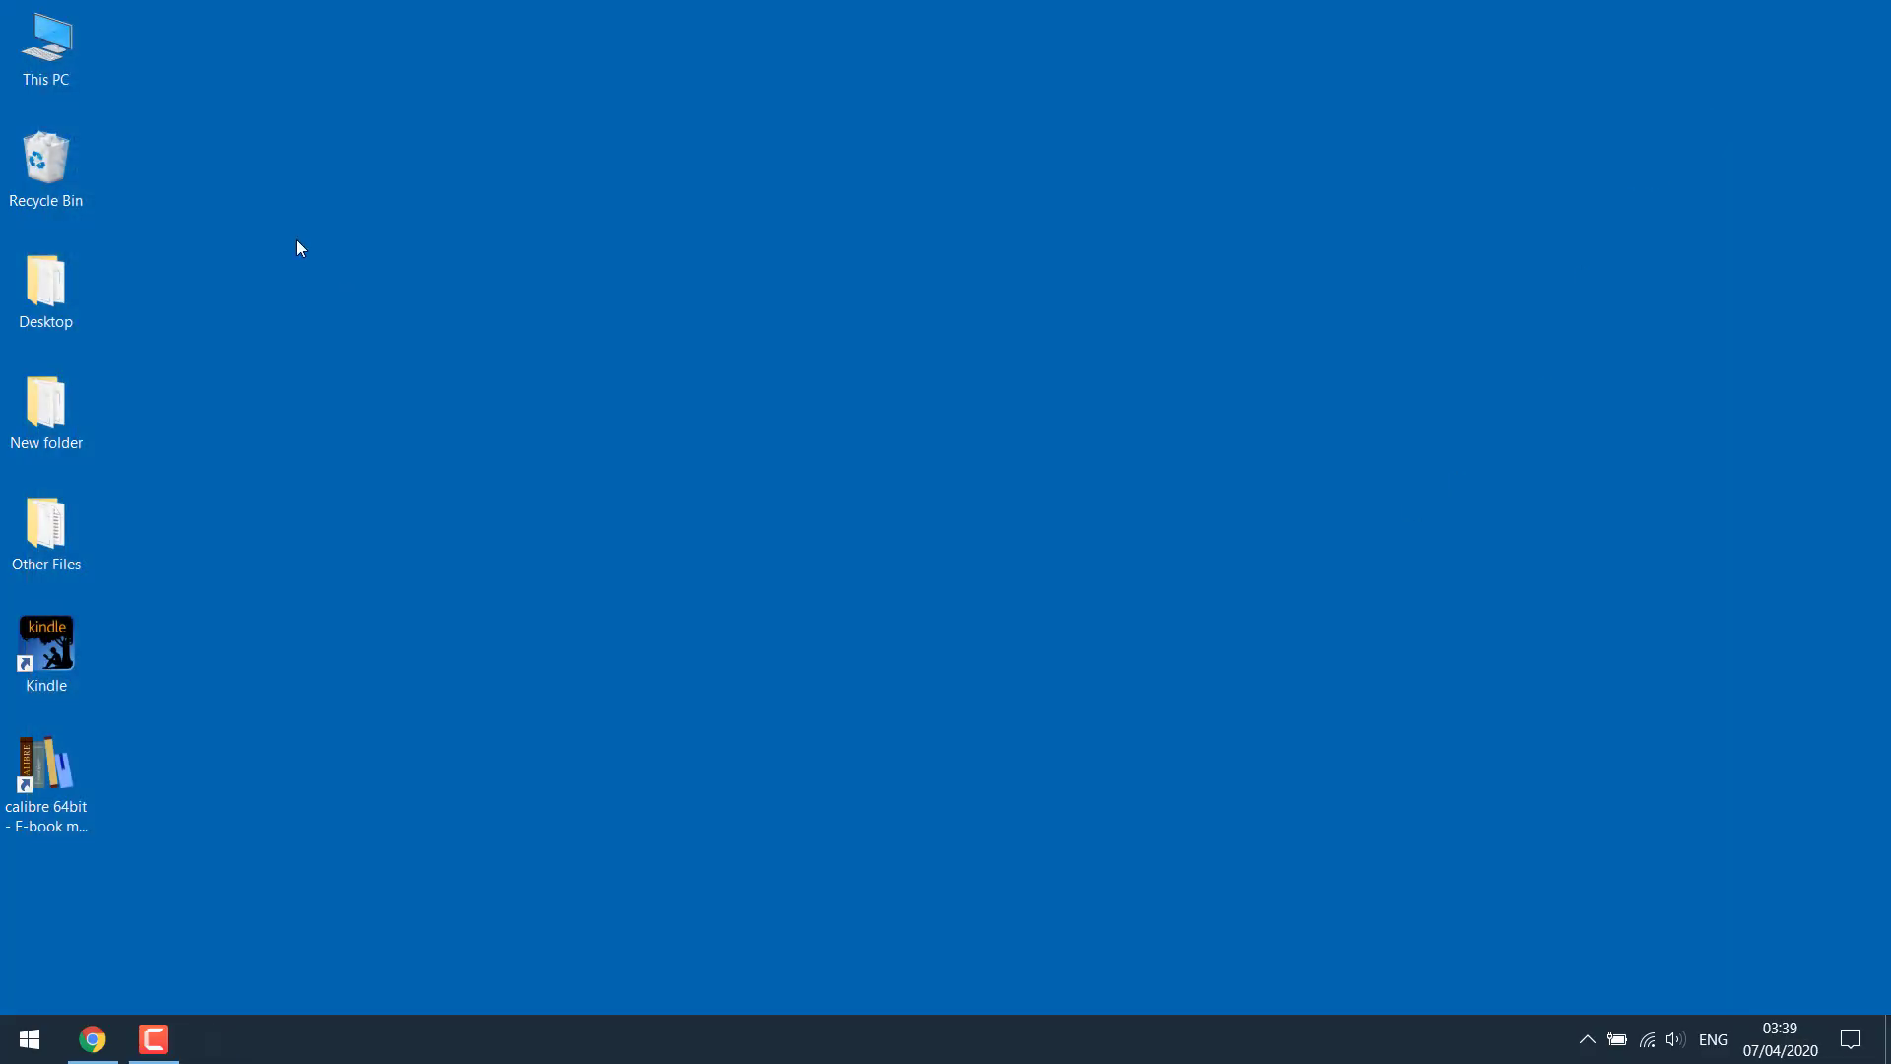
- Browse from This PC through the C: drive's Users folder to the Calibre Library folder in the user's profile
double_click(57, 79)
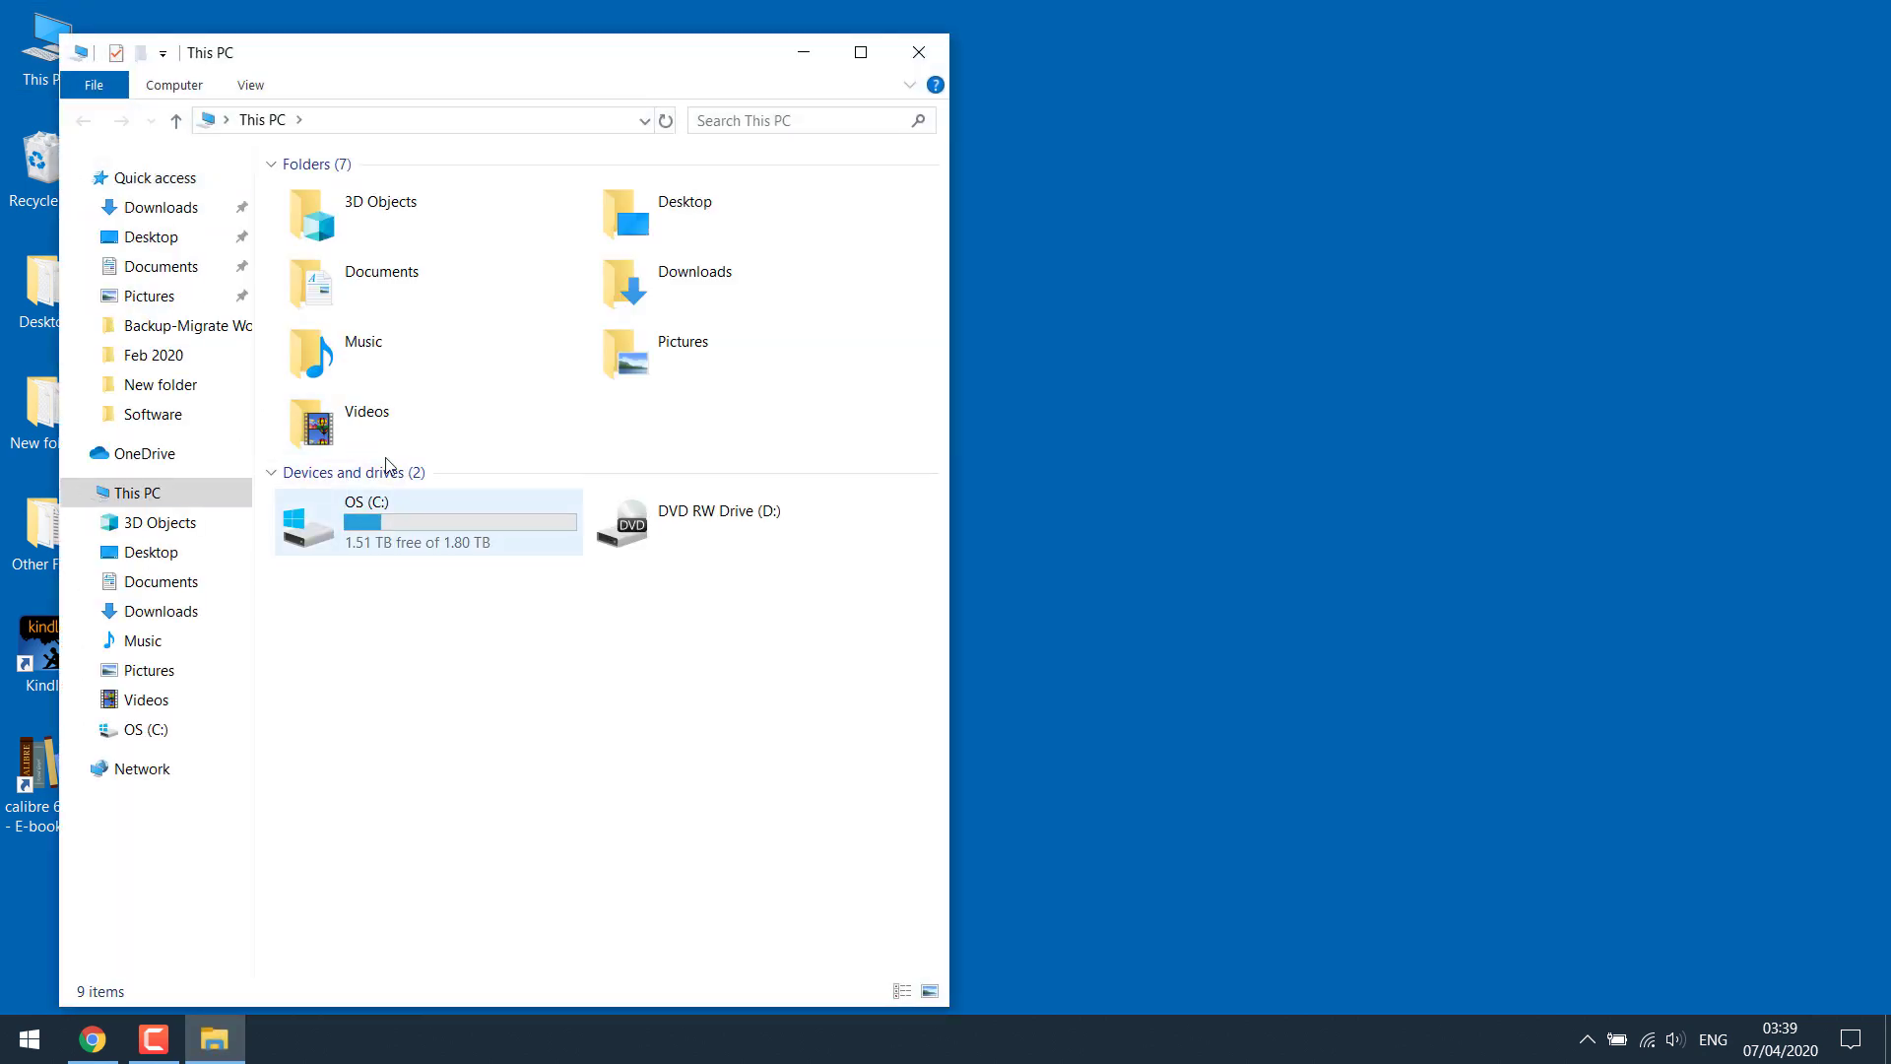
double_click(404, 538)
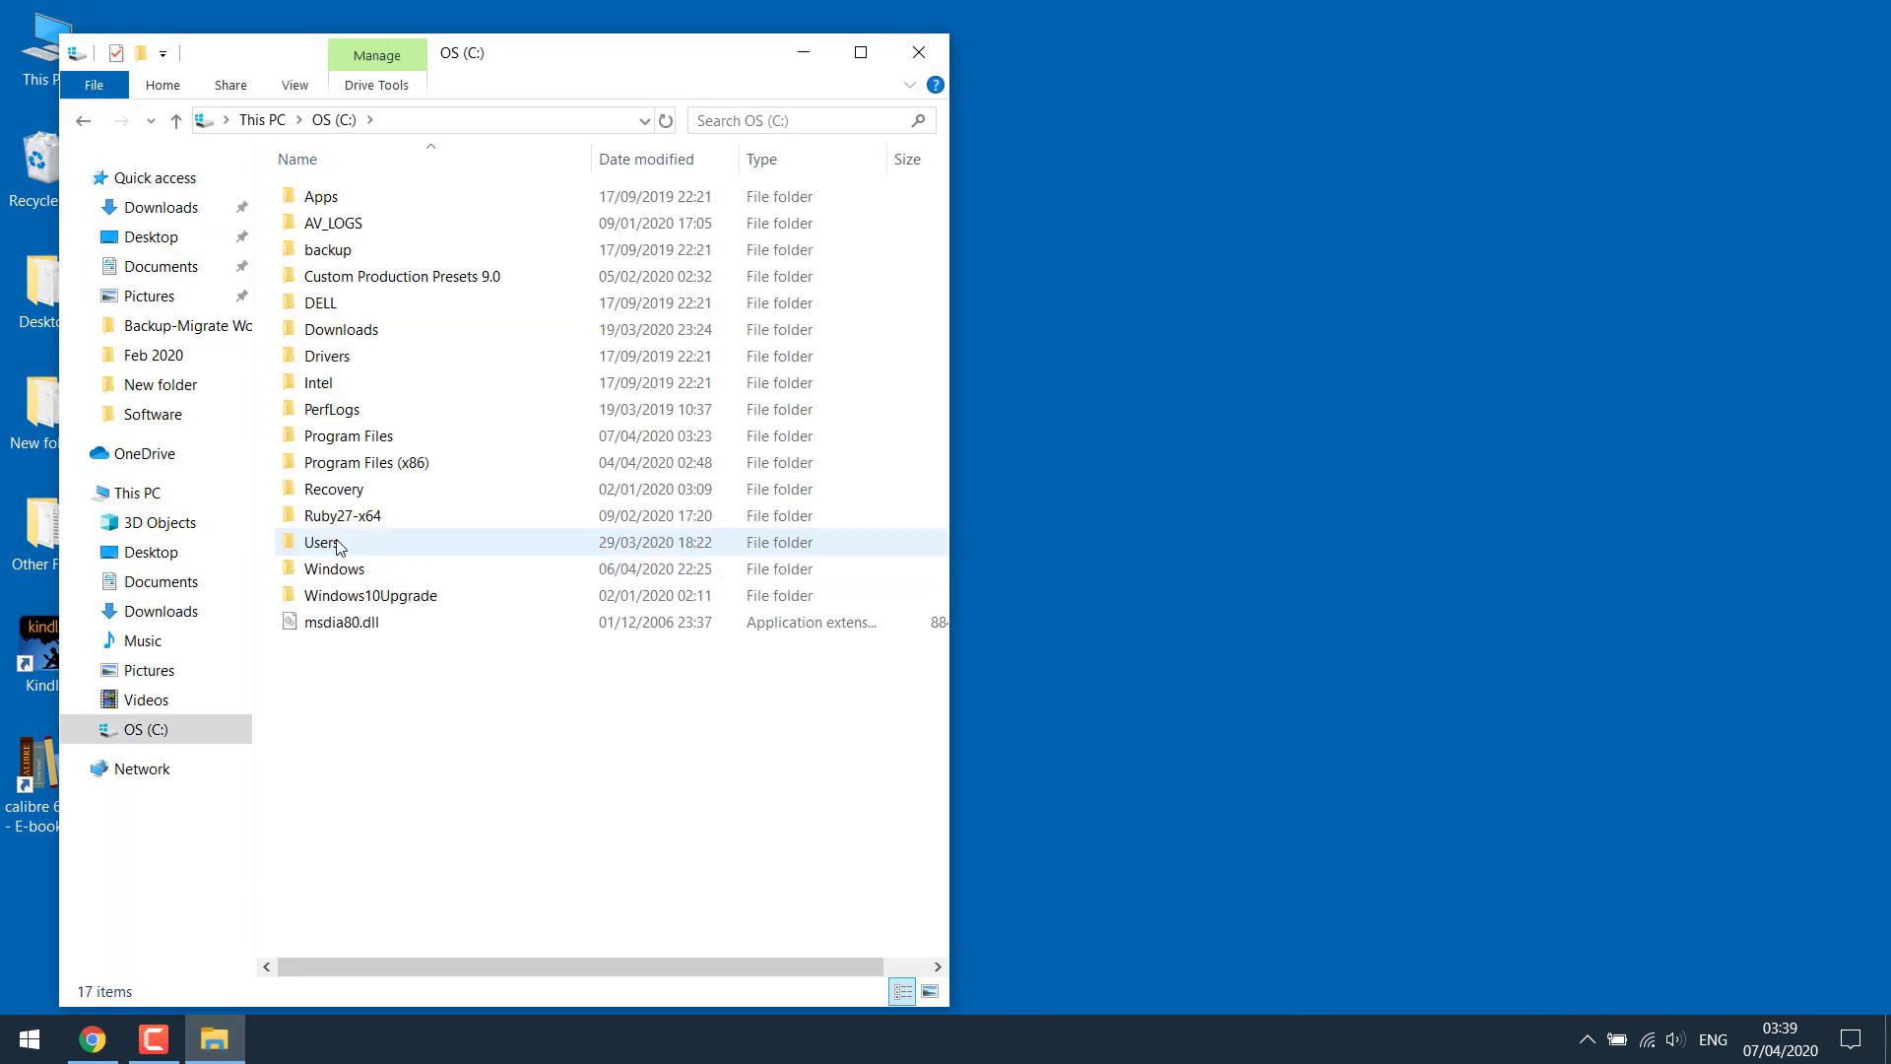
double_click(340, 545)
double_click(335, 224)
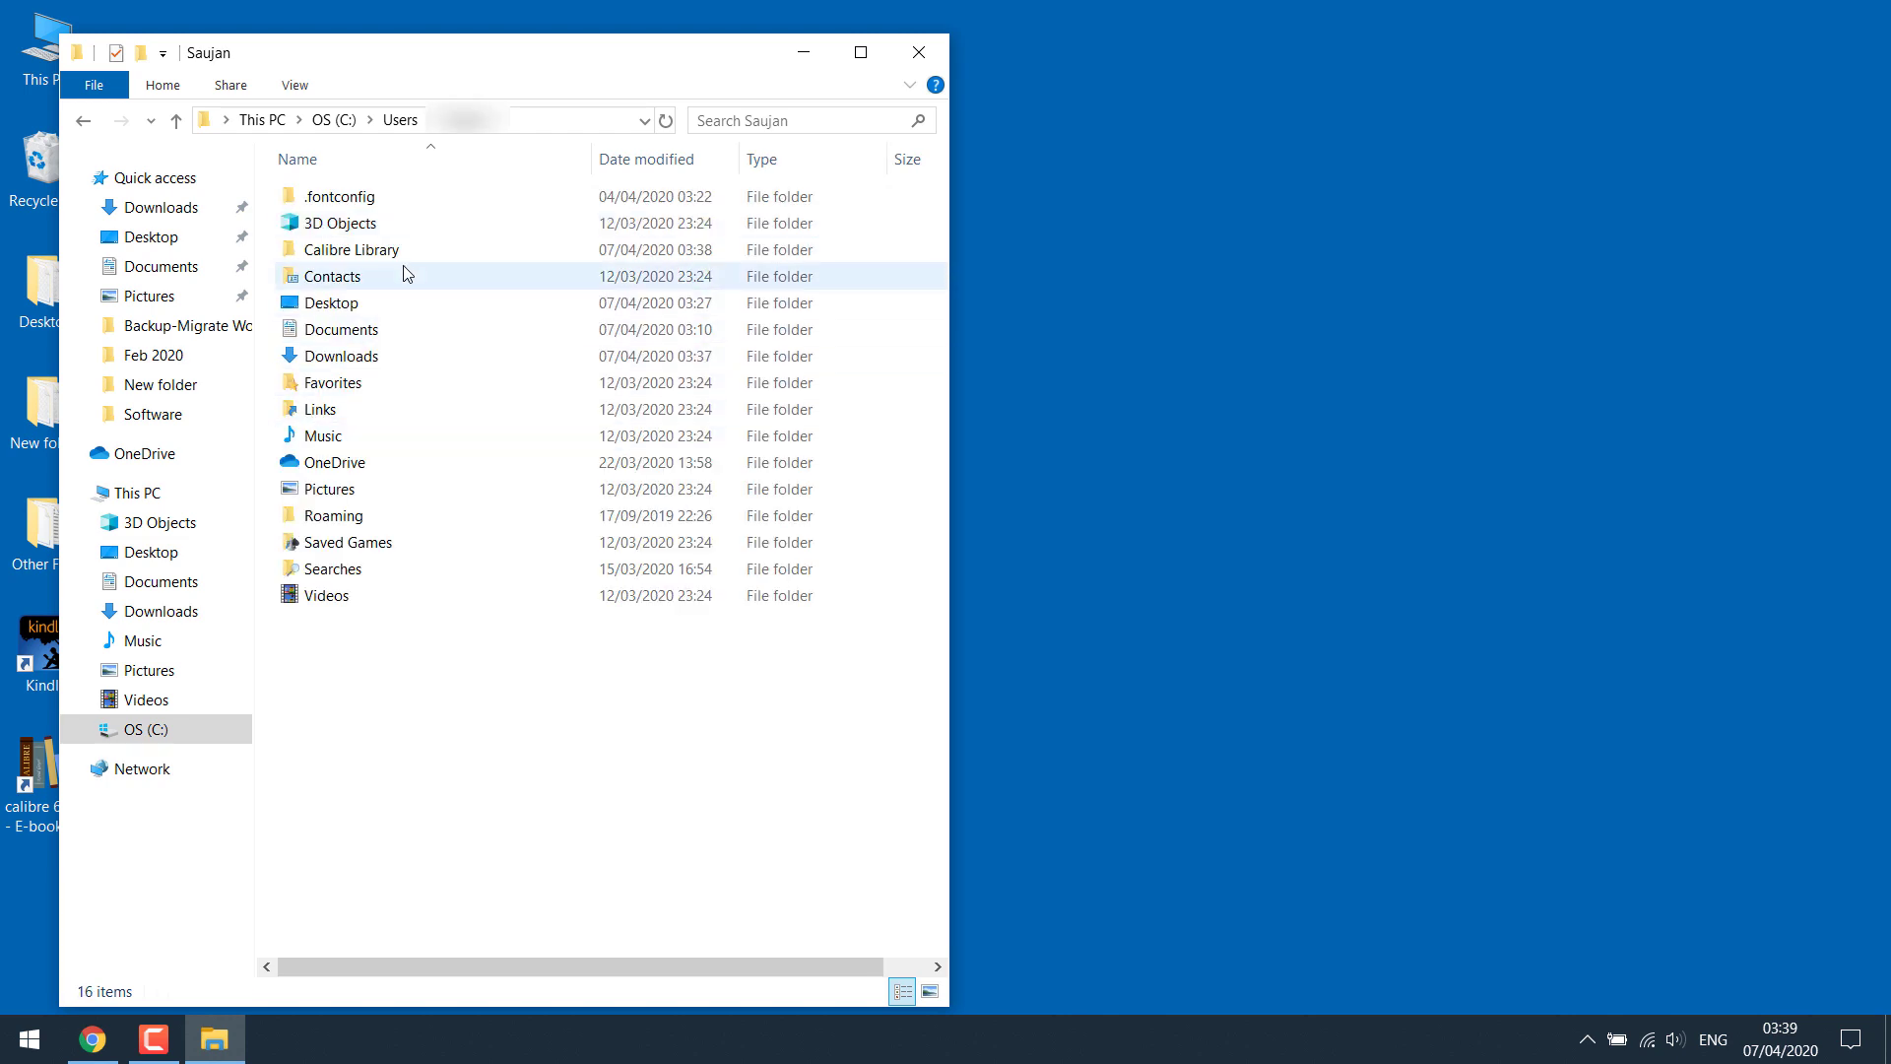
click(386, 257)
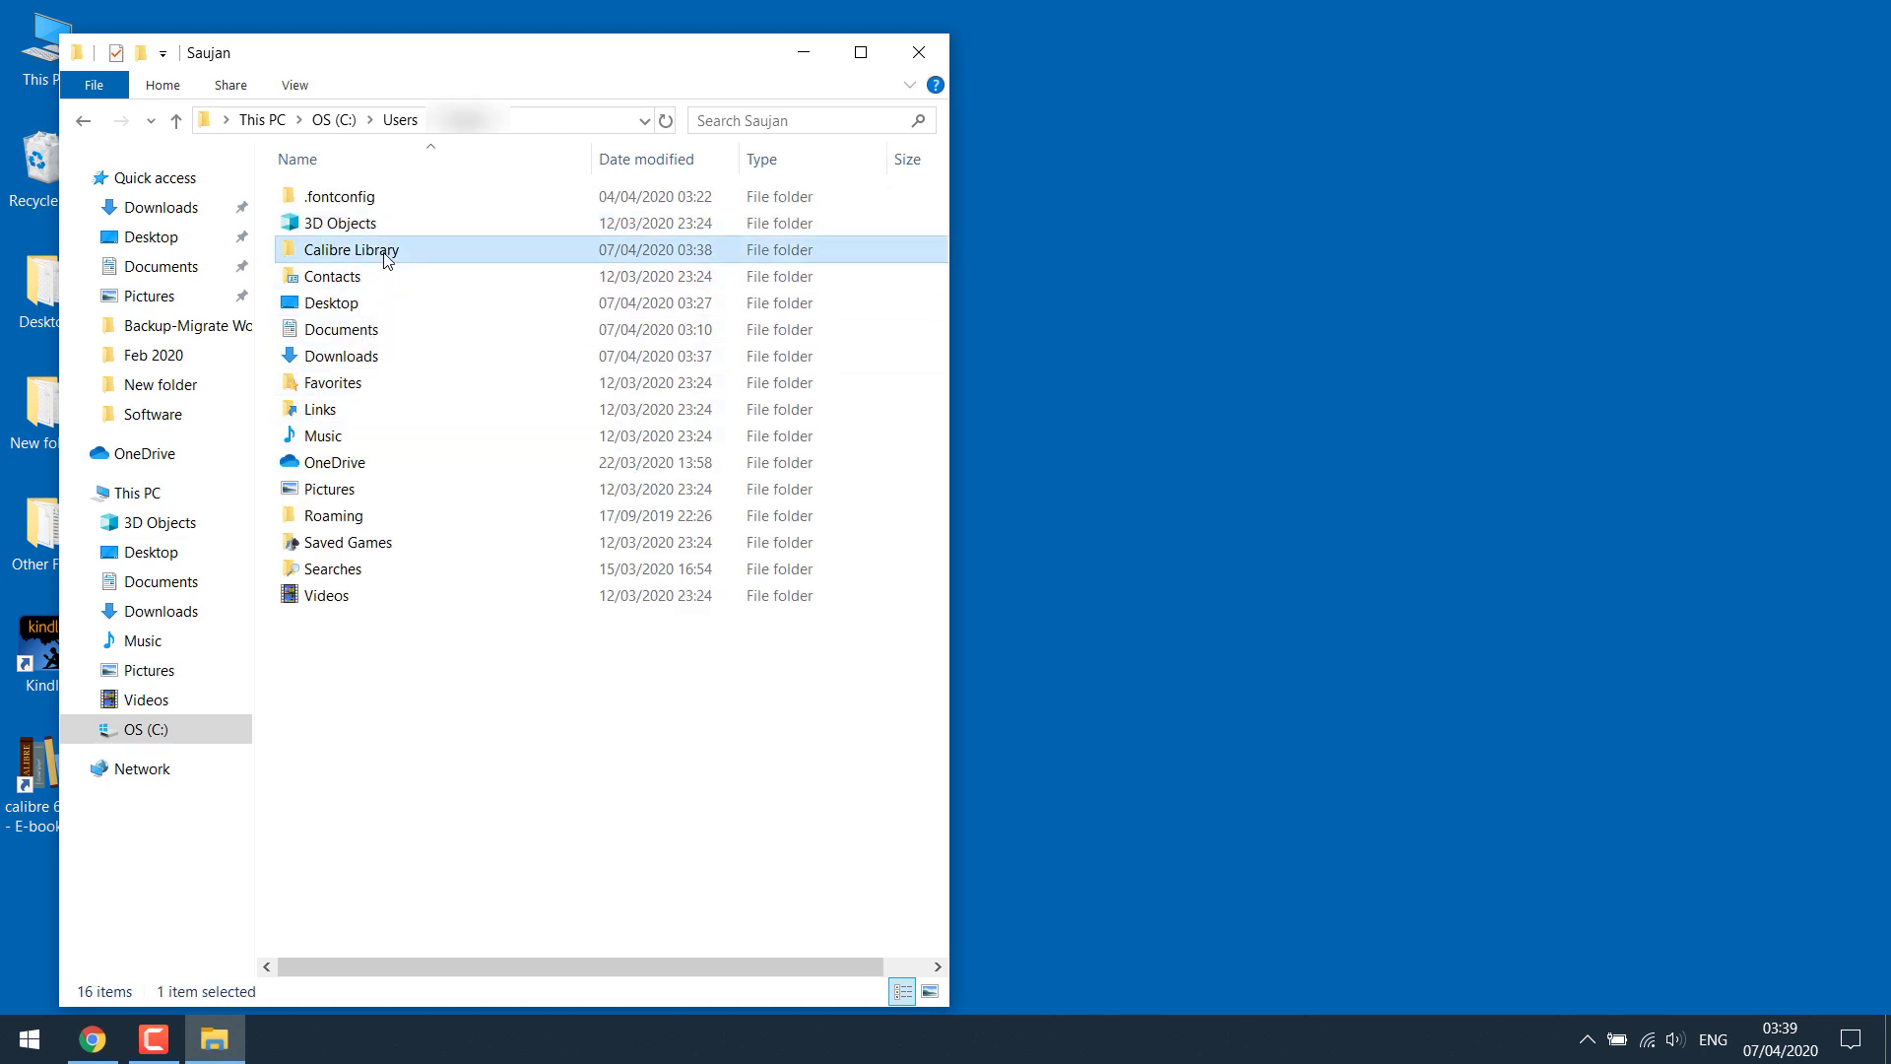
double_click(386, 257)
- Open the author's folder and its 1,000_ Fashion Poses_ A Complete Ref (2) subfolder, and select the converted PDF
click(389, 202)
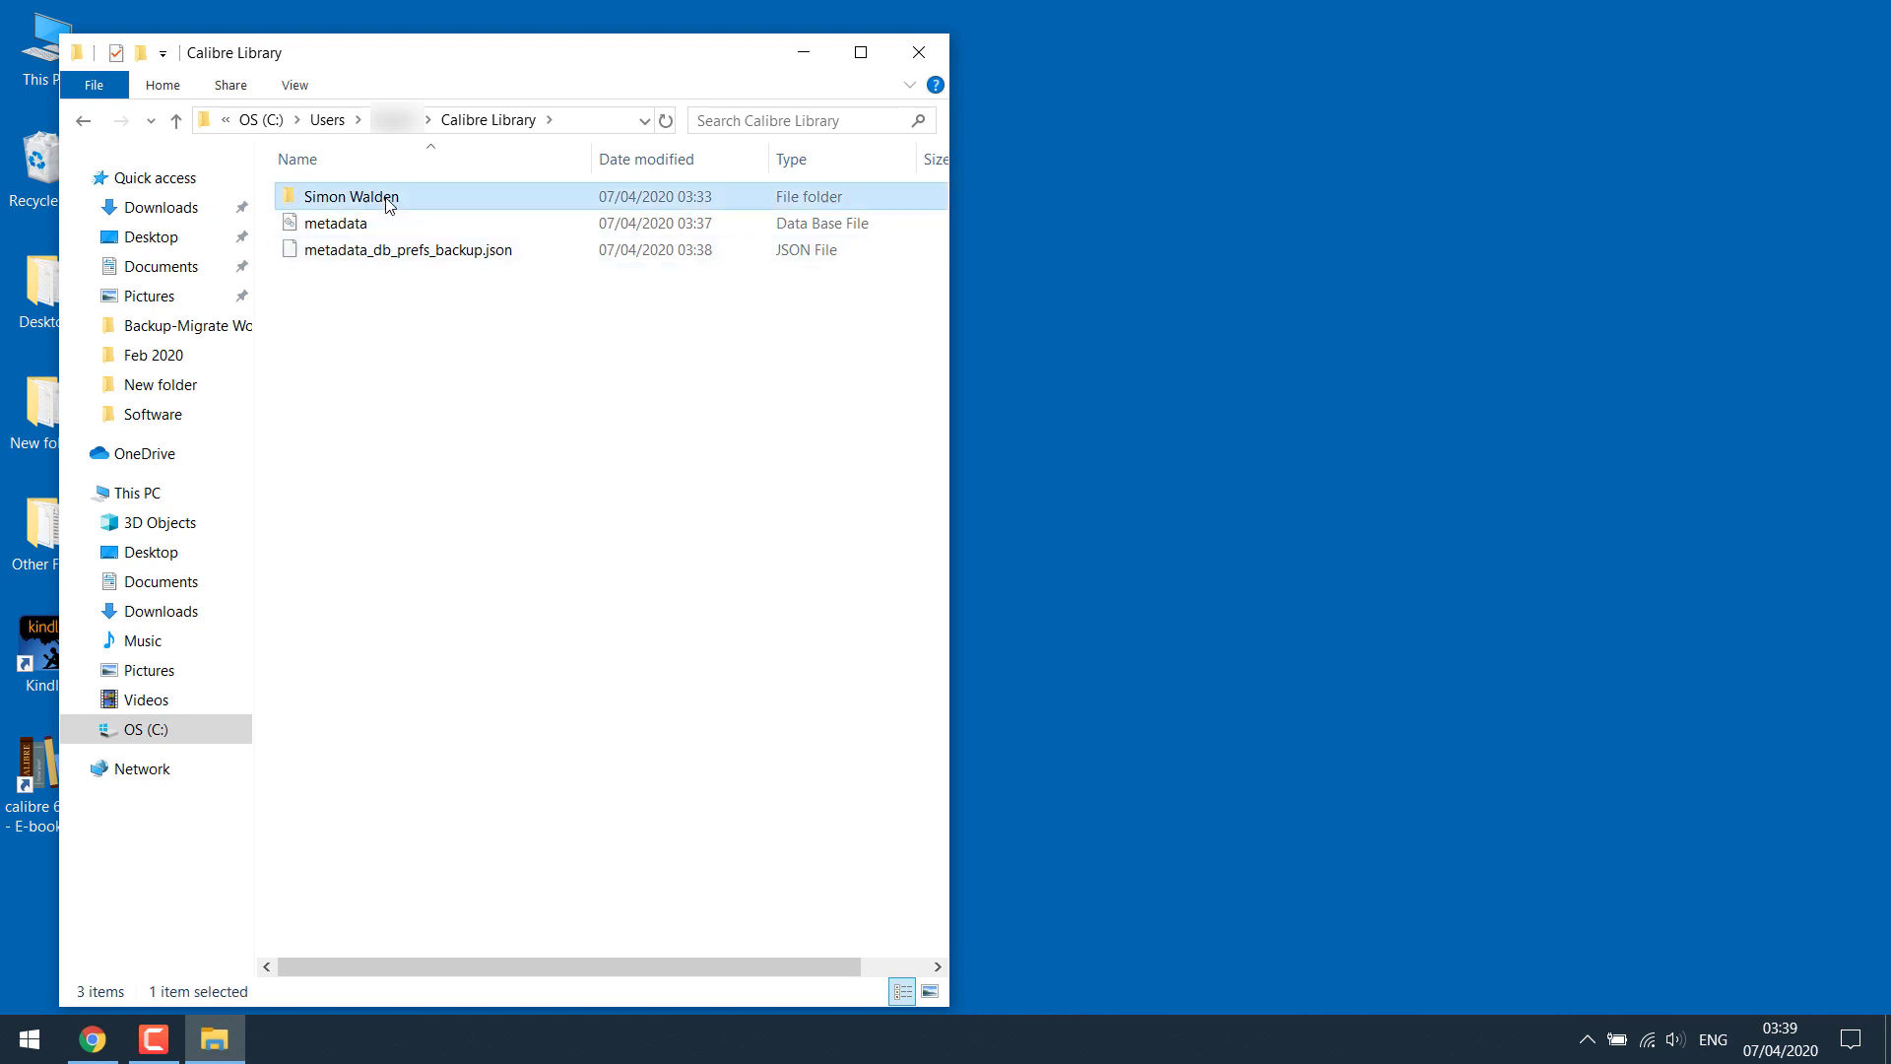
double_click(389, 202)
mouse_move(592, 159)
mouse_down()
mouse_move(602, 138)
mouse_move(614, 159)
mouse_up()
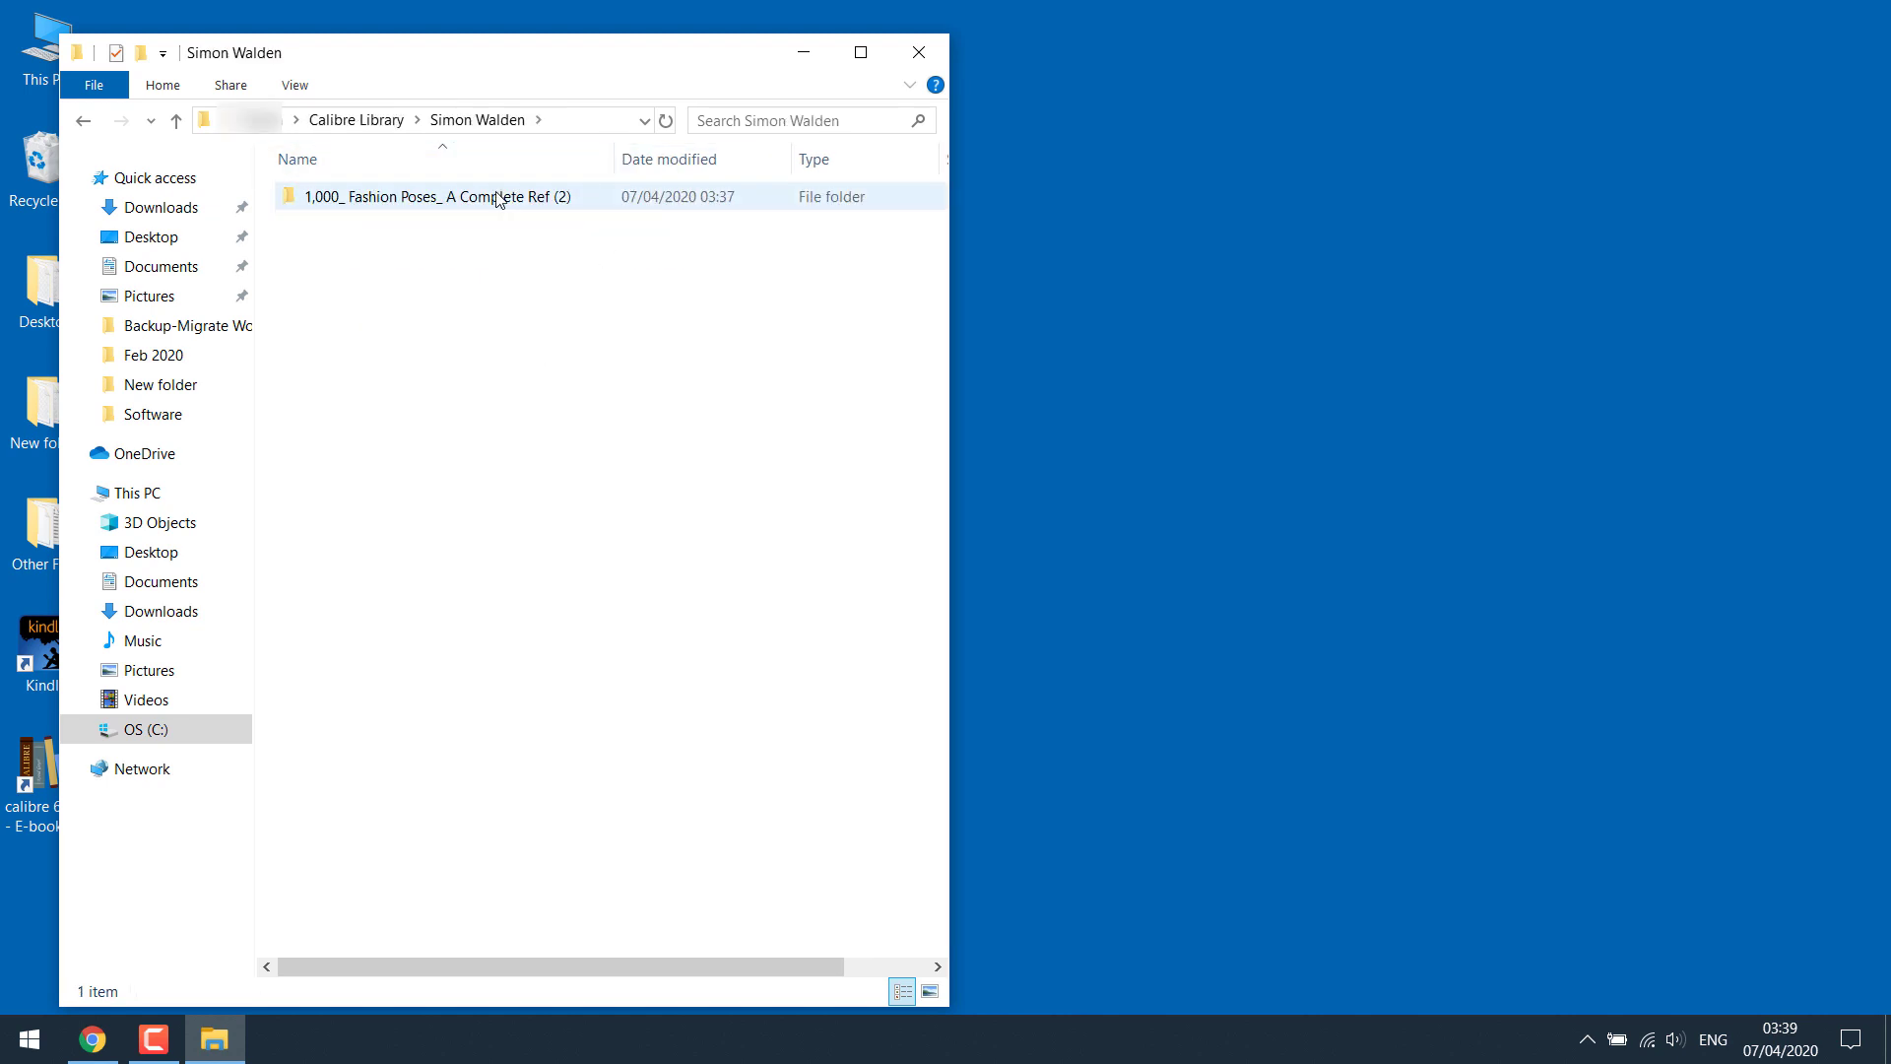
double_click(497, 200)
click(357, 226)
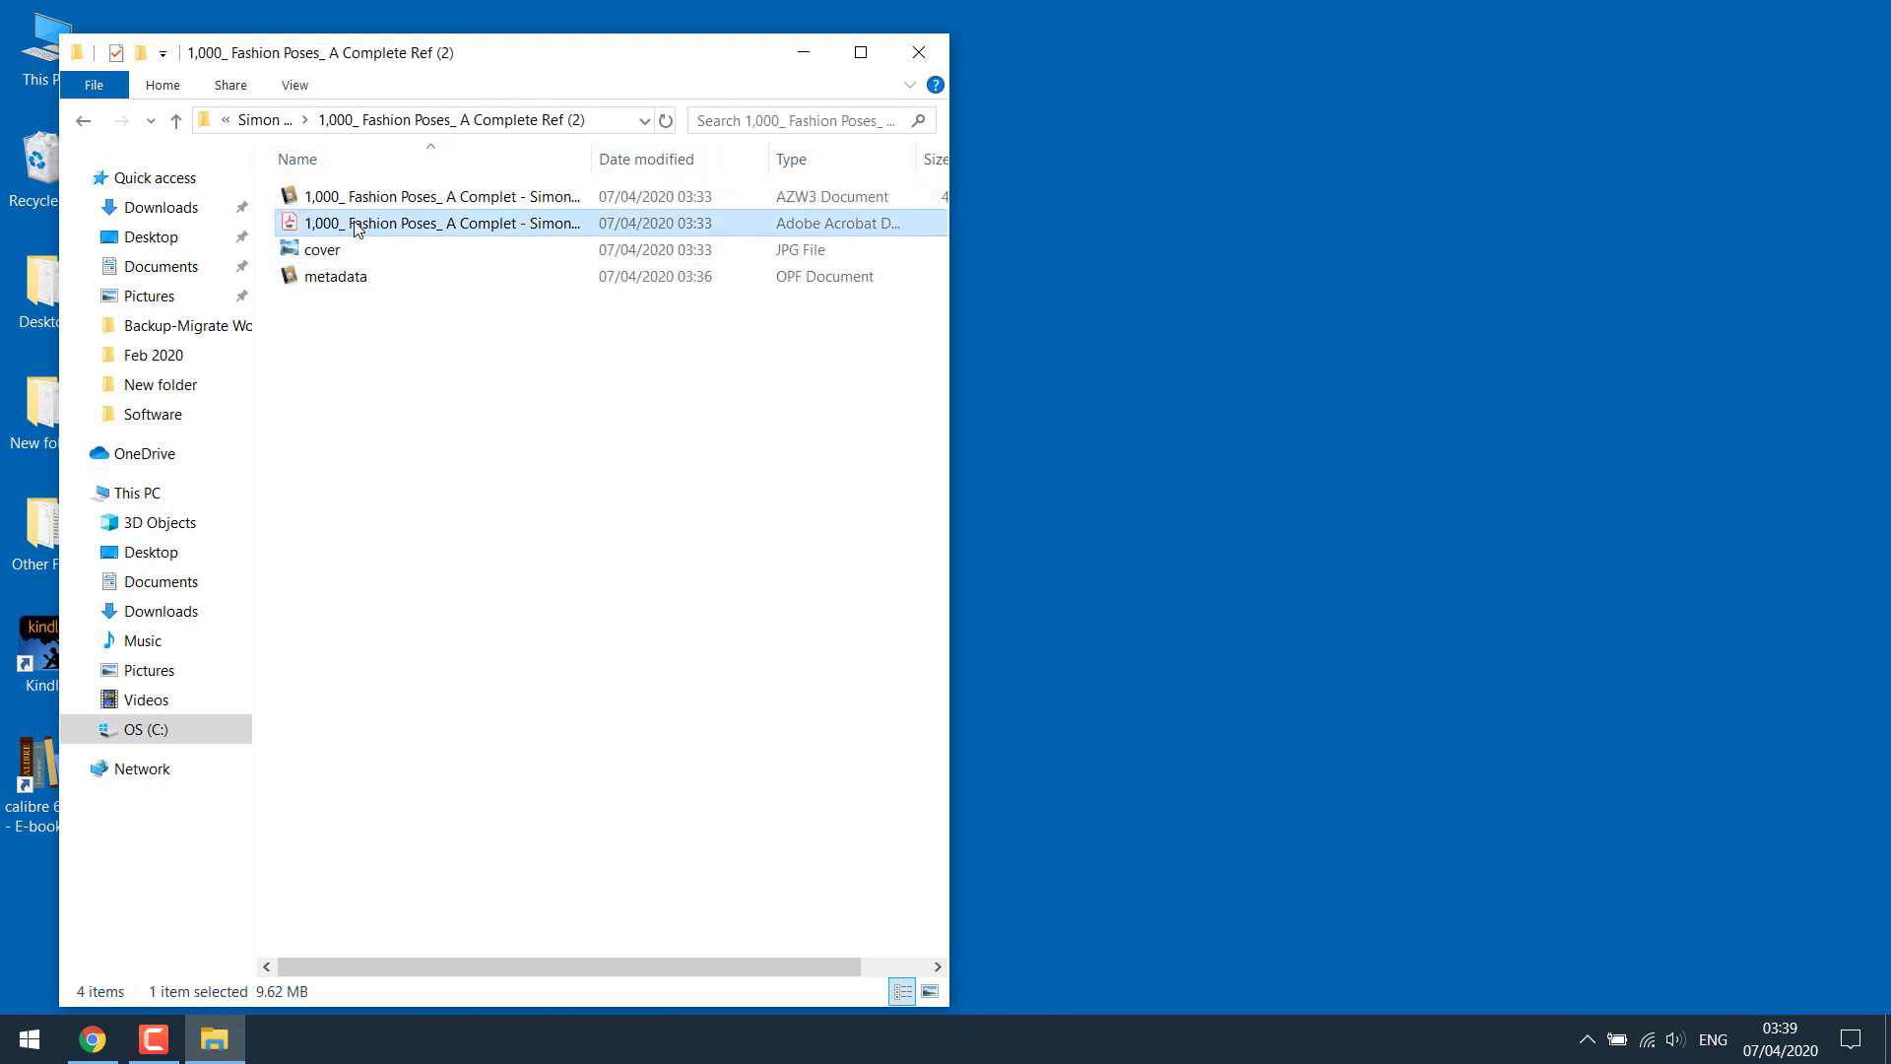